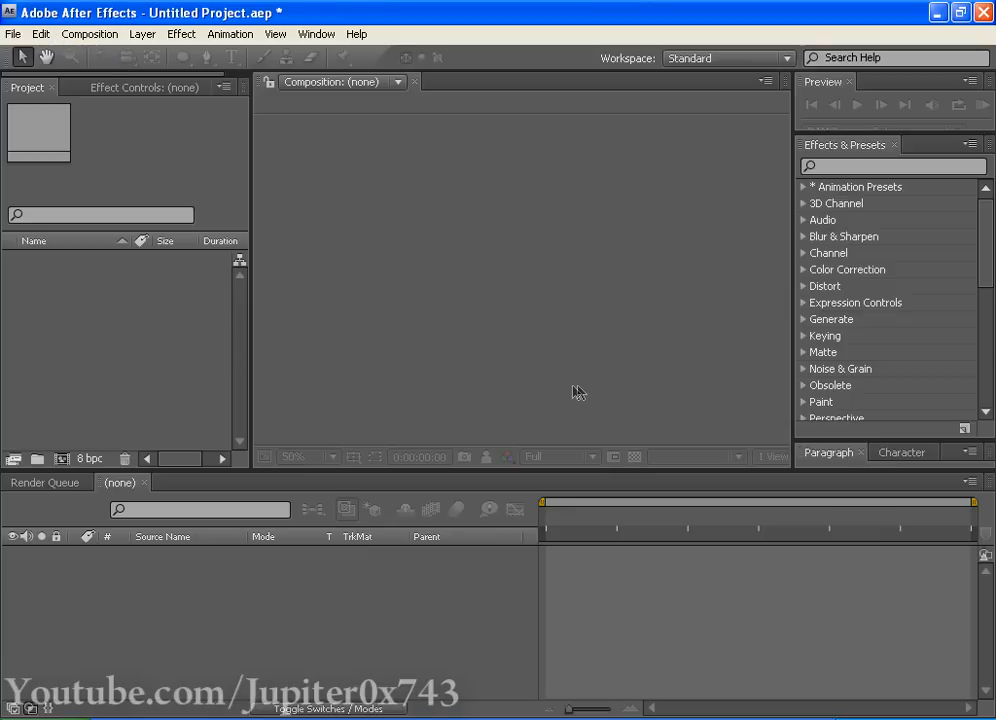
{"action": "left_click", "coordinate": [85, 34]}
{"action": "left_click", "coordinate": [89, 62]}
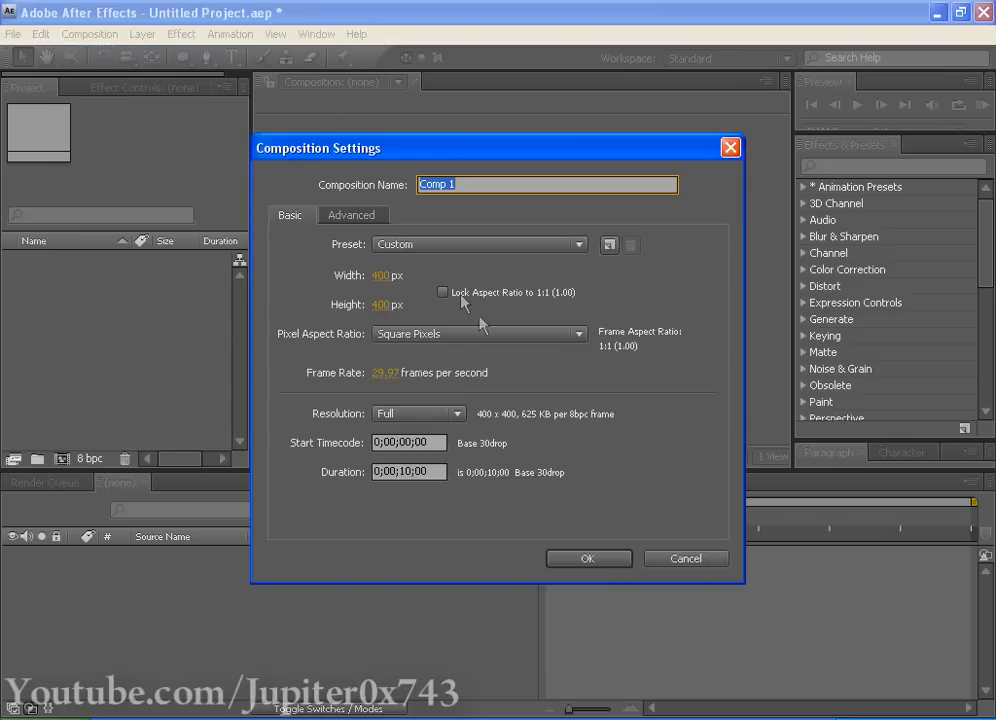
{"action": "left_click", "coordinate": [431, 248]}
{"action": "left_click", "coordinate": [518, 248]}
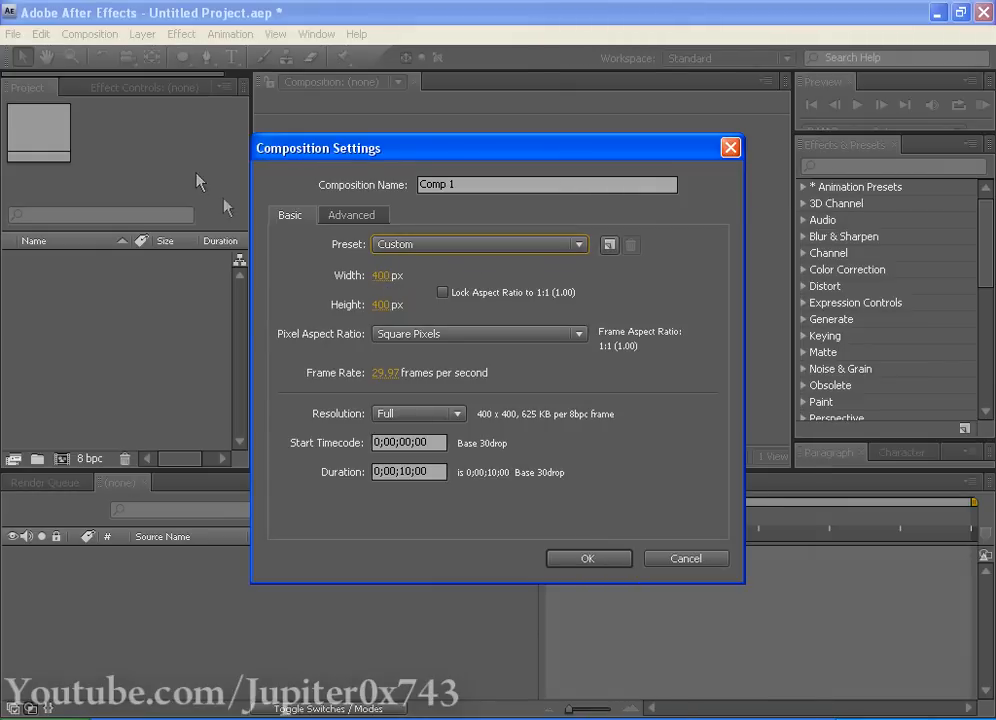
{"action": "left_click", "coordinate": [667, 557]}
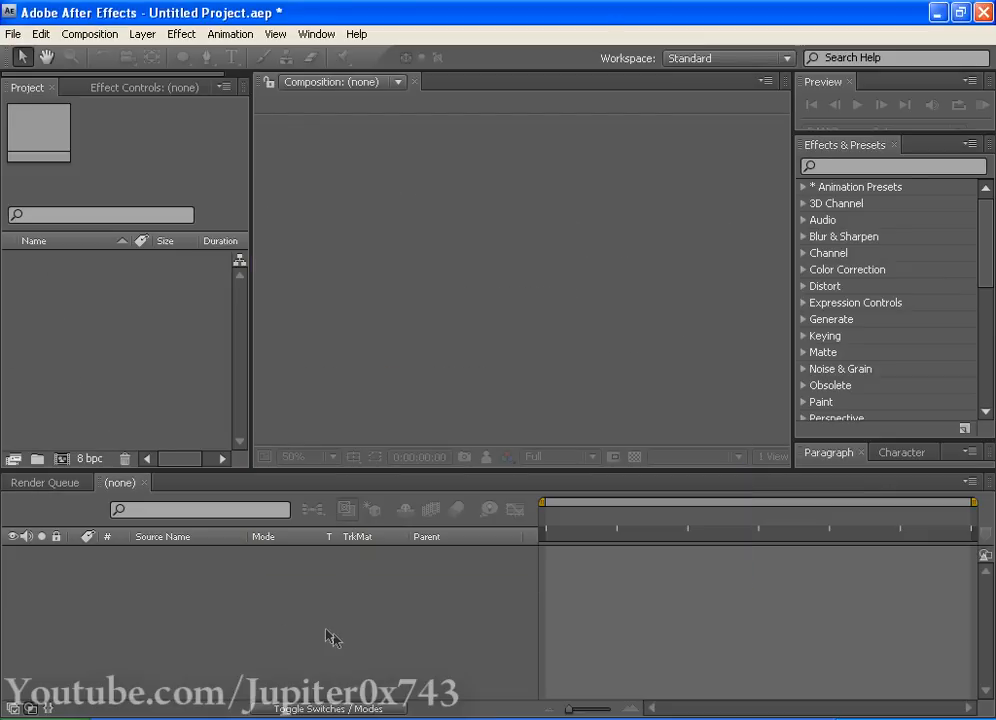
Step: Create a new composition named Chidori with a width of 960 px and a height of 540 px
{"action": "left_click", "coordinate": [95, 34]}
{"action": "left_click", "coordinate": [120, 57]}
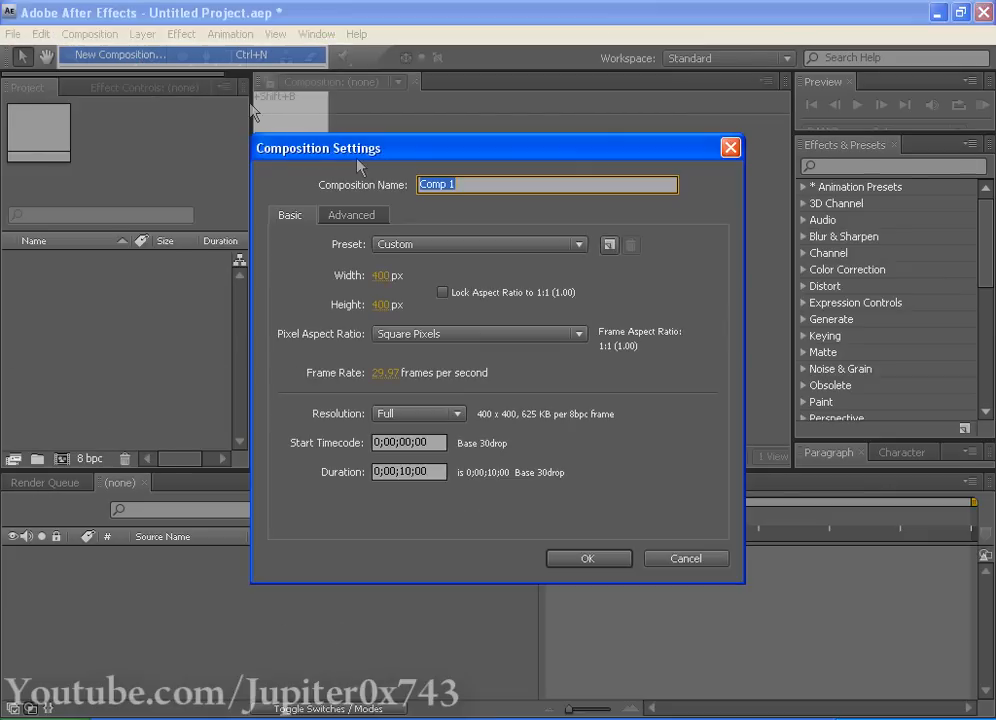
{"action": "left_click", "coordinate": [406, 250]}
{"action": "left_click", "coordinate": [406, 250]}
{"action": "left_click", "coordinate": [380, 275]}
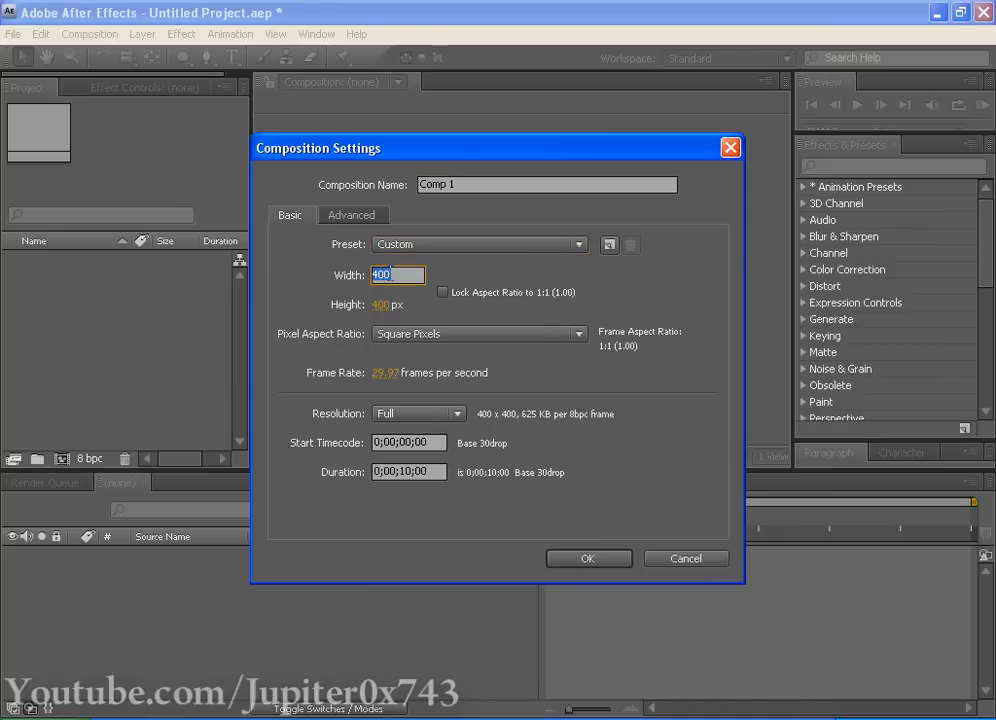
{"action": "type", "text": "960"}
{"action": "key", "text": "Tab"}
{"action": "type", "text": "540"}
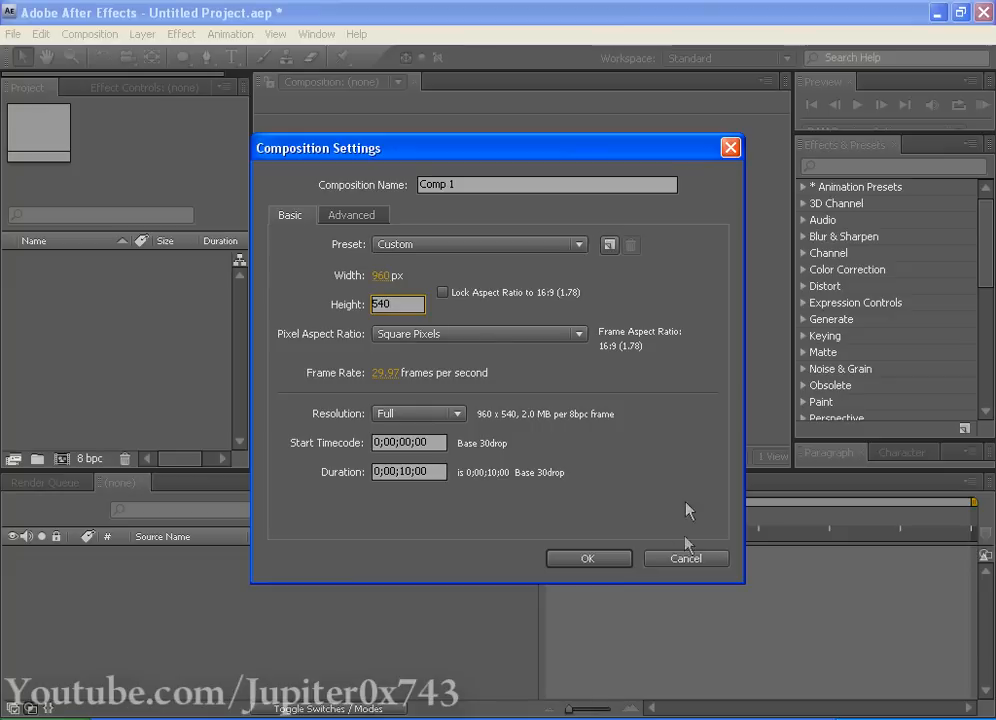
{"action": "left_click_drag", "start_coordinate": [478, 186], "coordinate": [393, 192]}
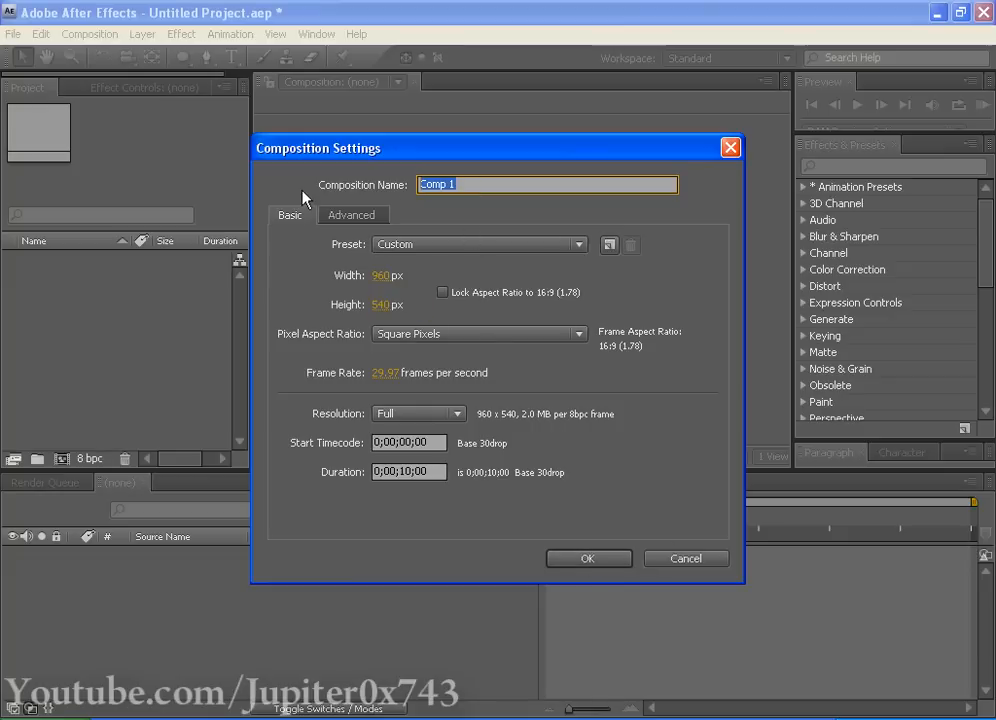
{"action": "type", "text": "Chidori"}
{"action": "key", "text": "Return"}
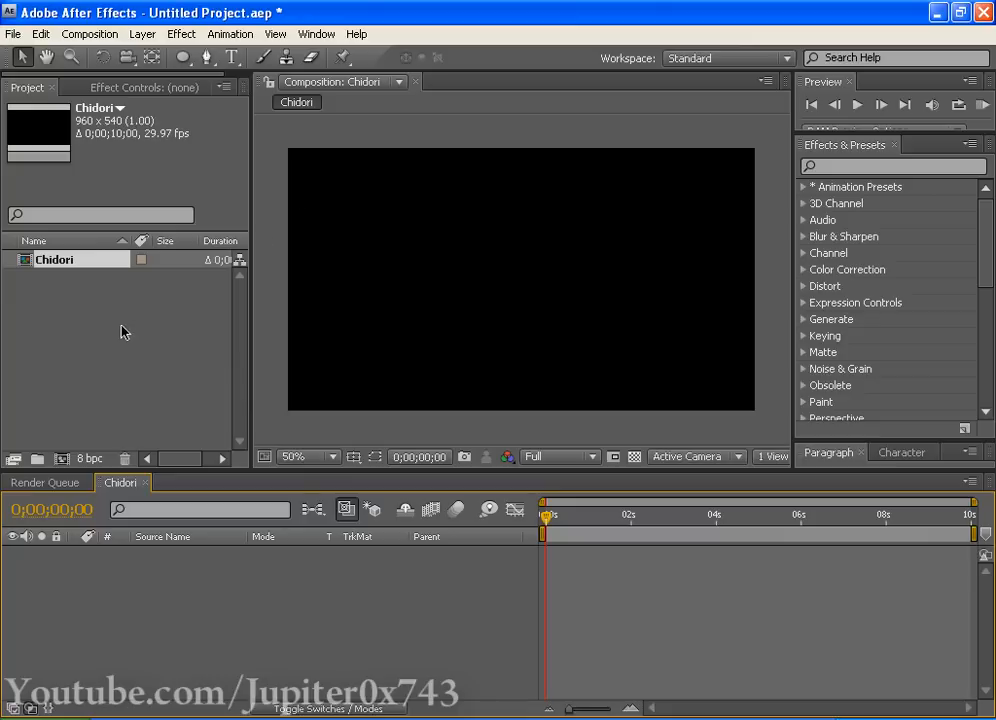
Step: Add a black solid layer named Lightning to the Chidori composition
{"action": "left_click", "coordinate": [142, 34]}
{"action": "mouse_move", "coordinate": [156, 62]}
{"action": "left_click", "coordinate": [495, 69]}
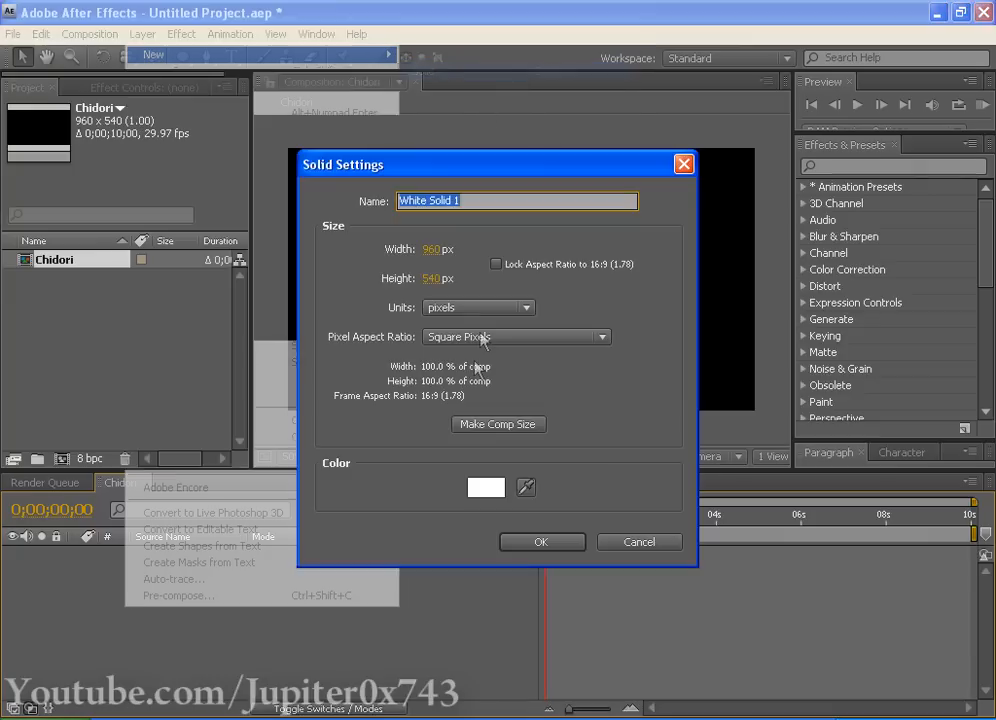
{"action": "left_click", "coordinate": [499, 488]}
{"action": "left_click", "coordinate": [358, 701]}
{"action": "left_click", "coordinate": [561, 458]}
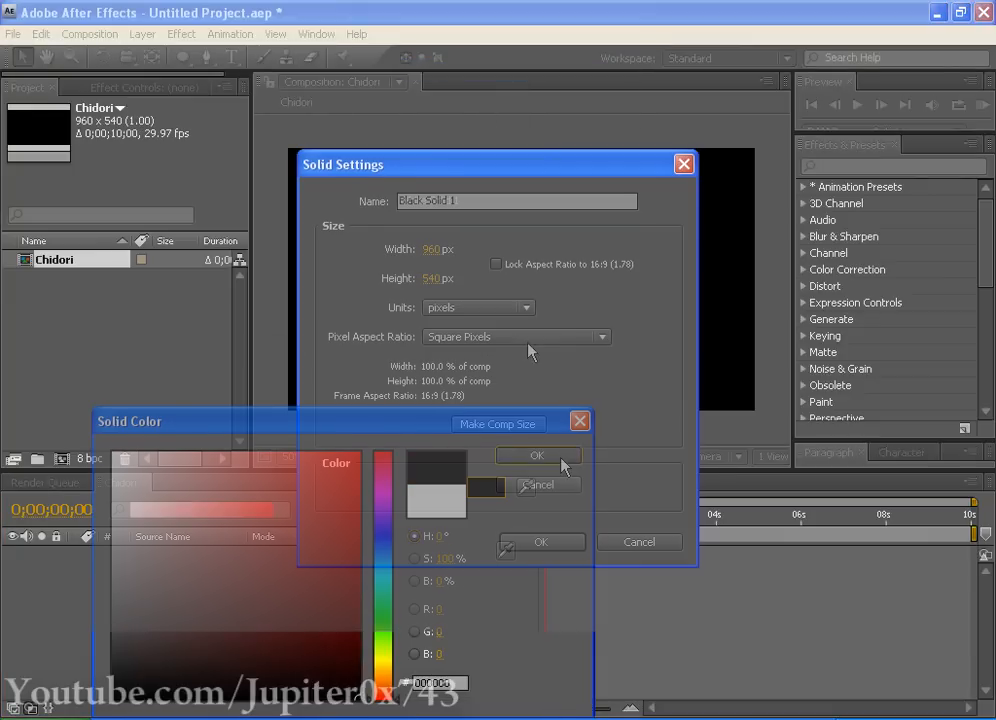
{"action": "left_click", "coordinate": [455, 201]}
{"action": "type", "text": "L"}
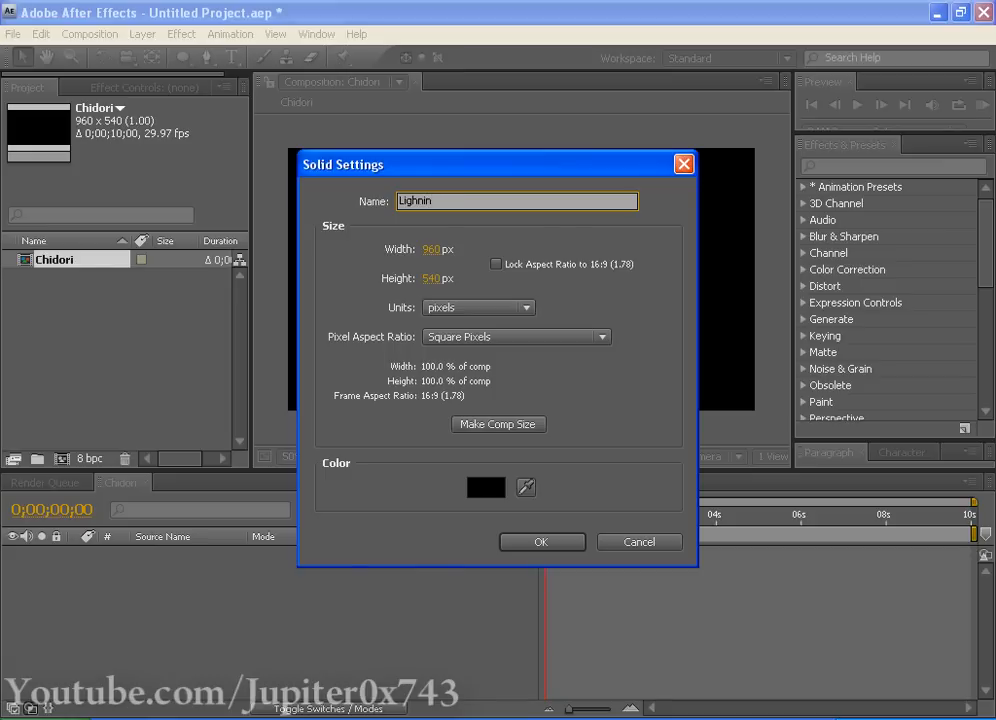
{"action": "type", "text": "ightninh"}
{"action": "key", "text": "BackSpace"}
{"action": "type", "text": "g"}
{"action": "key", "text": "Return"}
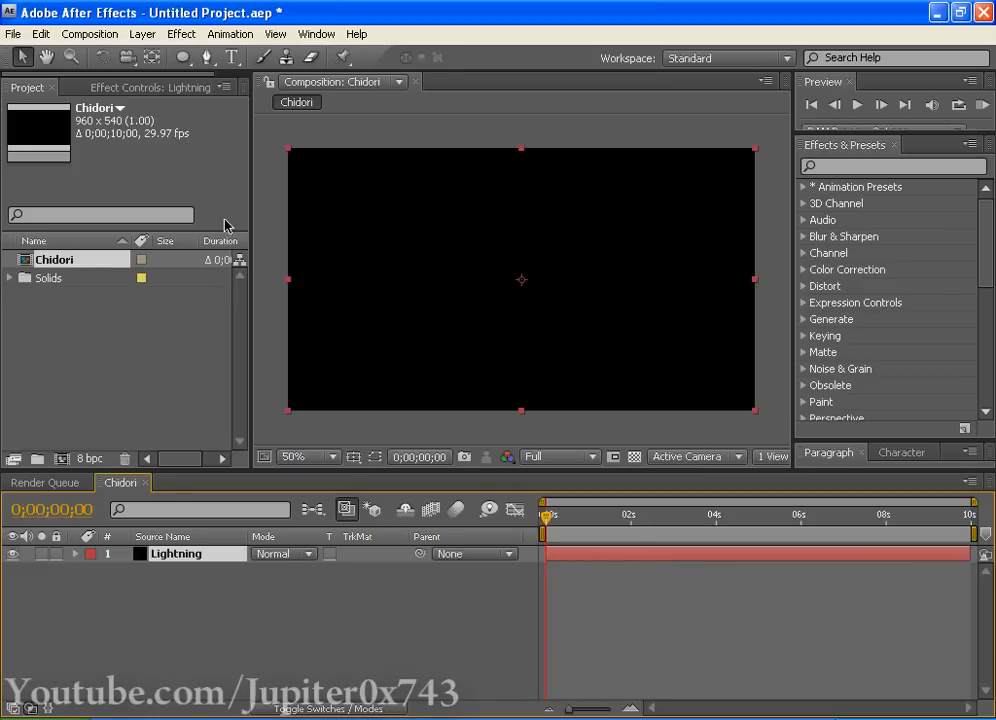
Step: Try the Advanced Lightning effect on the Lightning layer and delete the effect
{"action": "left_click", "coordinate": [181, 34]}
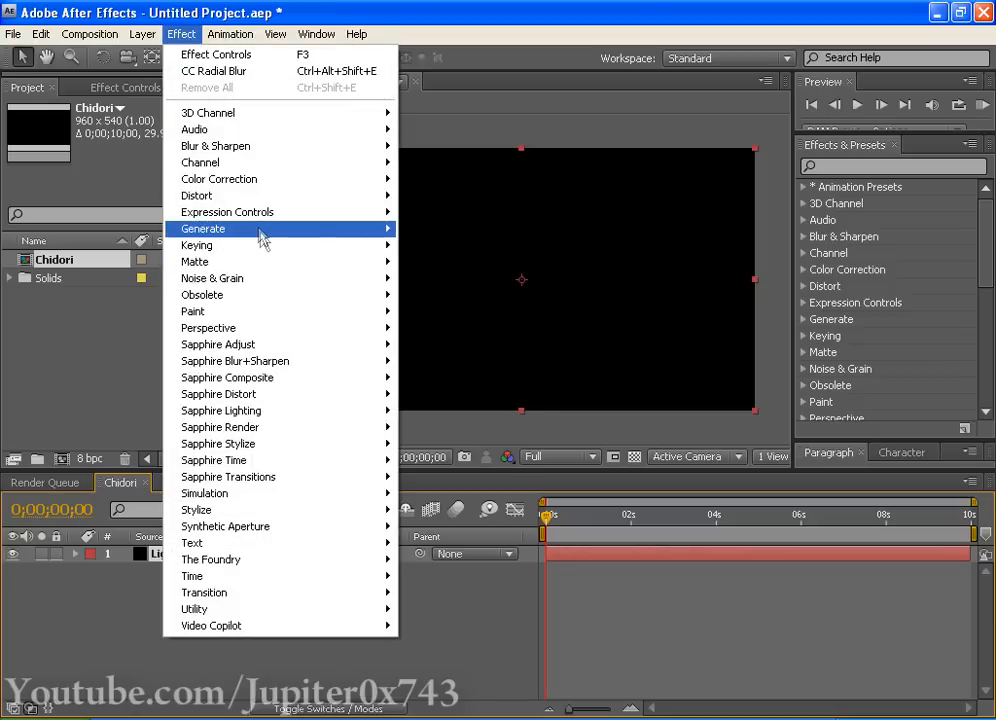
{"action": "mouse_move", "coordinate": [262, 229]}
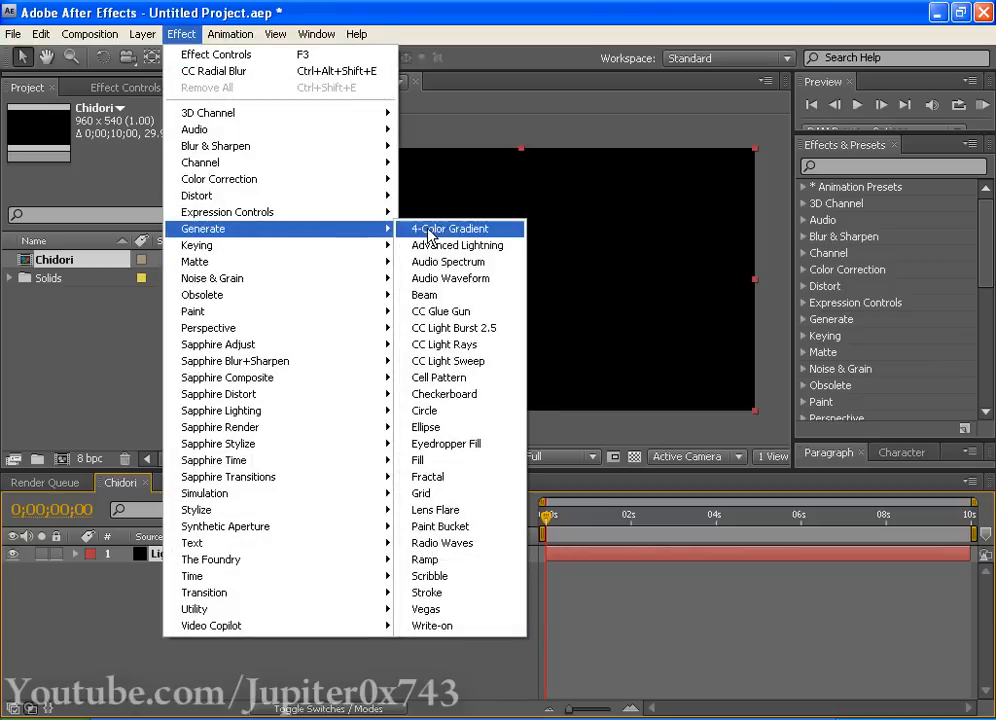
{"action": "left_click", "coordinate": [485, 247]}
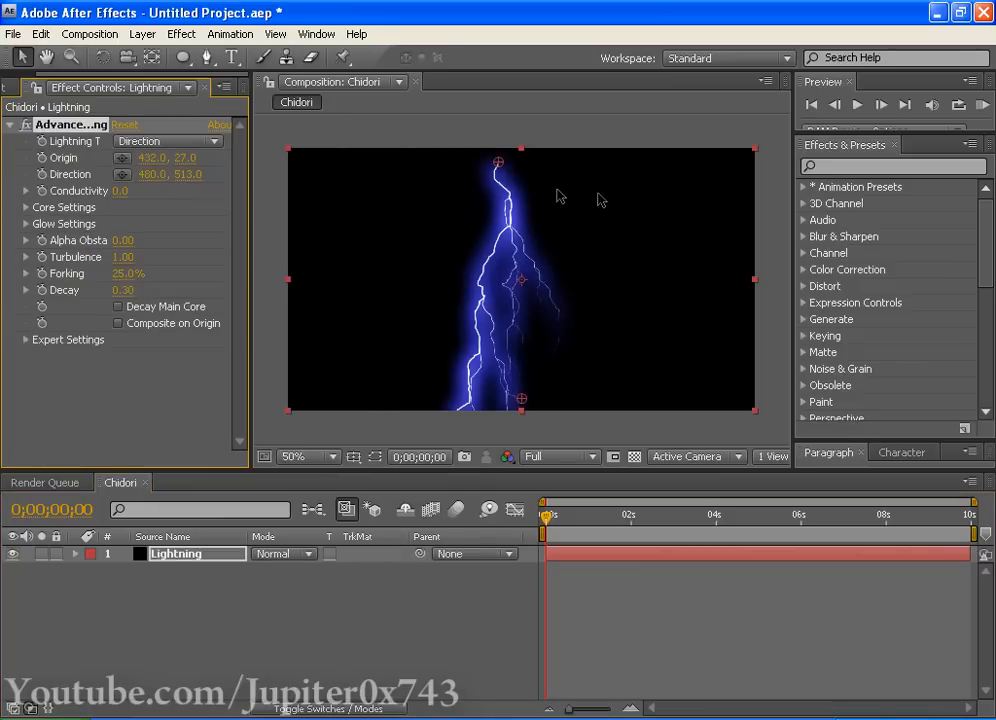
{"action": "left_click_drag", "start_coordinate": [498, 162], "coordinate": [413, 475]}
{"action": "left_click_drag", "start_coordinate": [363, 341], "coordinate": [397, 192]}
{"action": "key", "text": "Delete"}
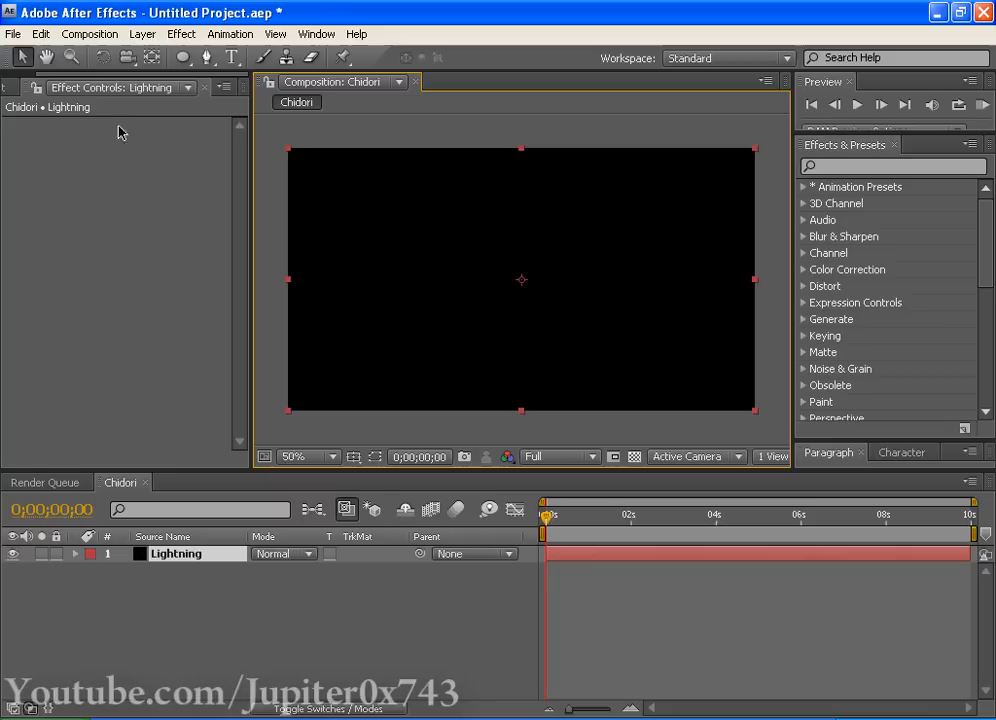
Step: Apply the Sapphire S_Zap effect to the Lightning layer and widen the area showing its settings
{"action": "left_click", "coordinate": [181, 33]}
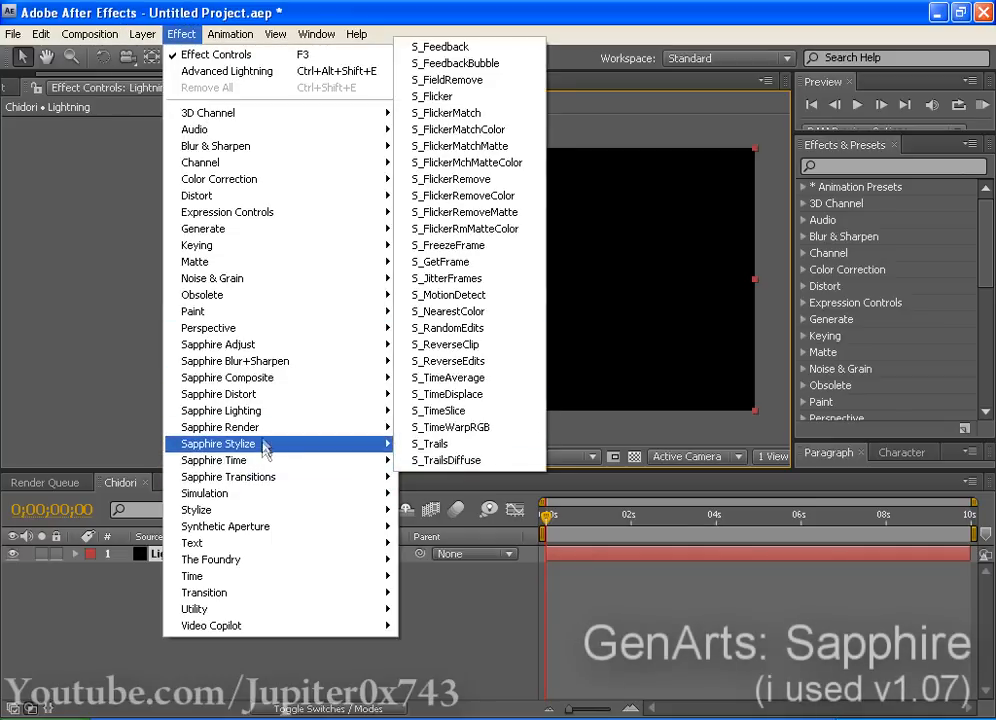
{"action": "mouse_move", "coordinate": [310, 427]}
{"action": "left_click", "coordinate": [474, 397]}
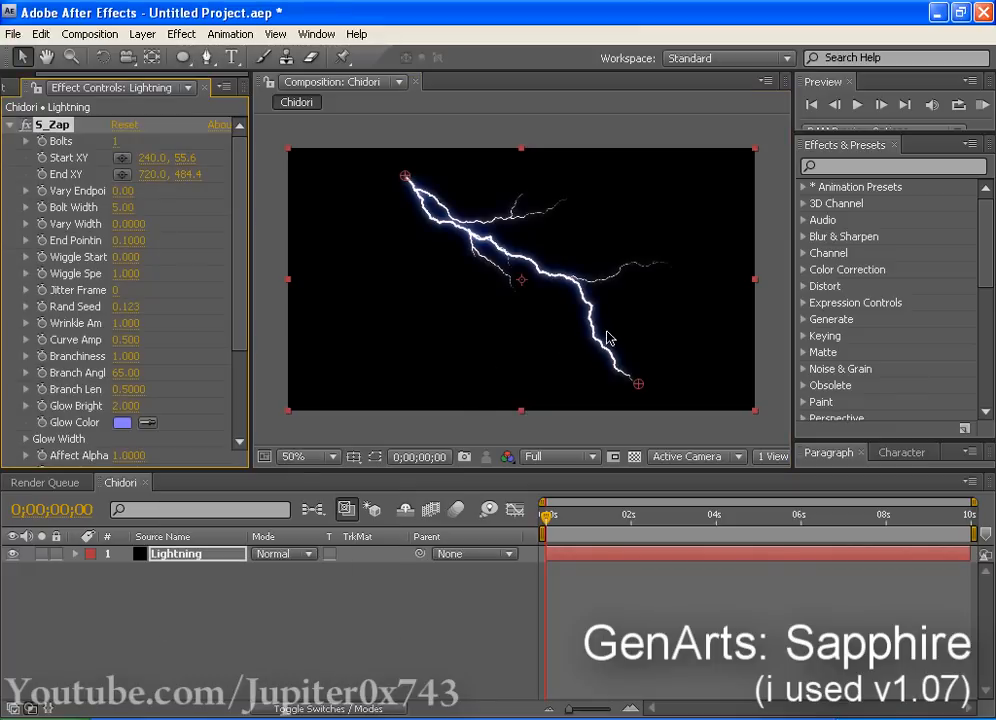
{"action": "left_click_drag", "start_coordinate": [251, 309], "coordinate": [353, 300]}
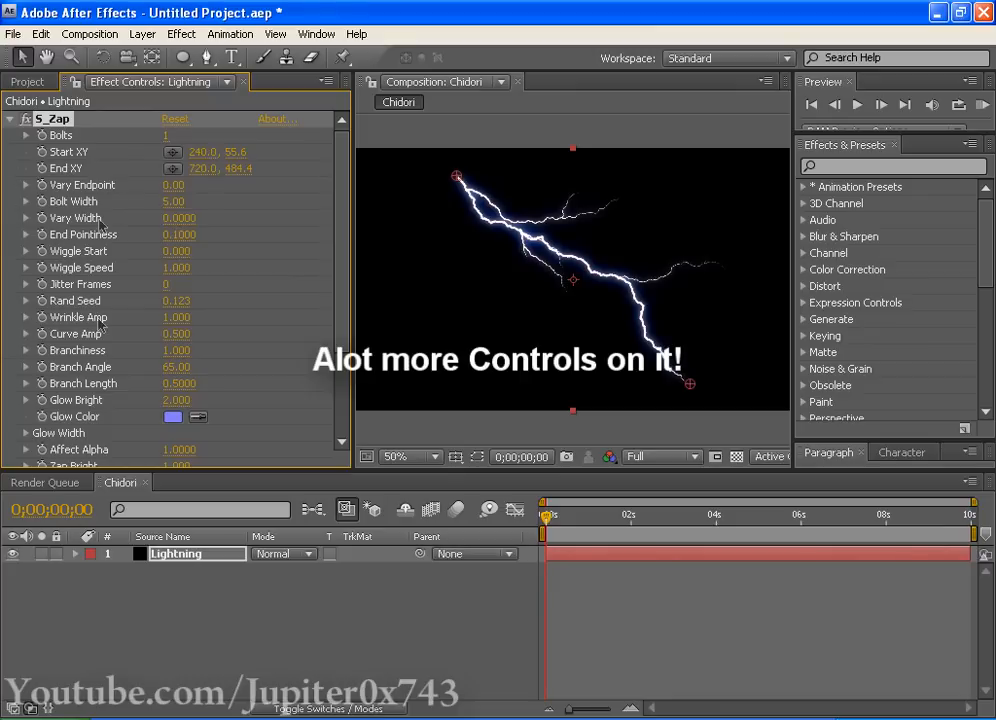
Step: Examine the full list of S_Zap parameters available for the lightning bolt
{"action": "scroll", "coordinate": [268, 218], "scroll_direction": "down", "scroll_amount": 3}
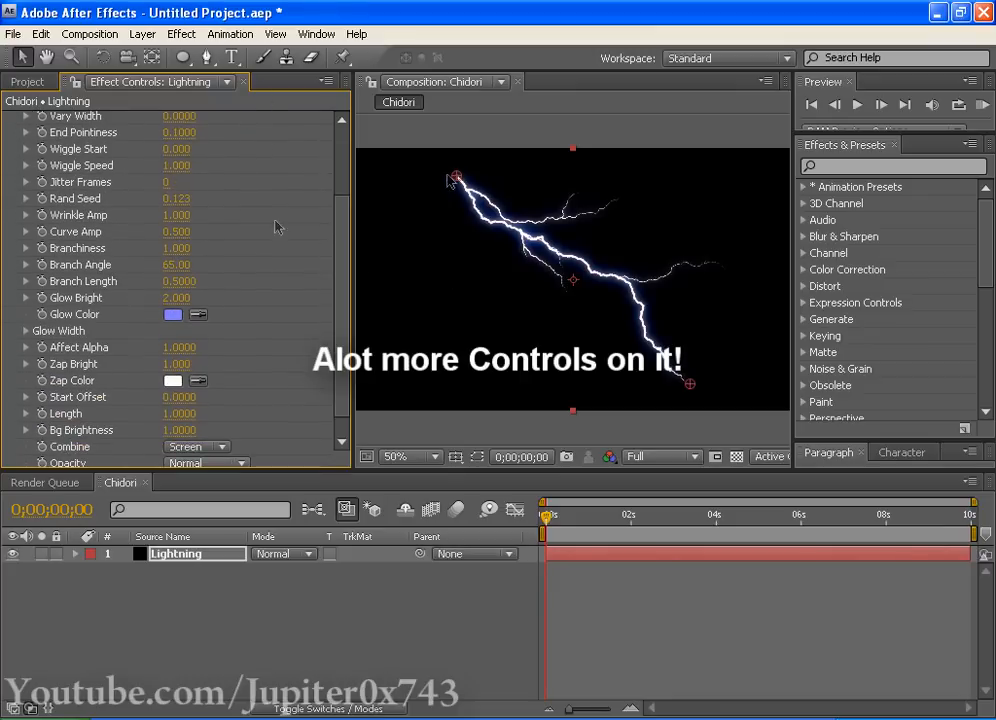
{"action": "scroll", "coordinate": [108, 196], "scroll_direction": "down", "scroll_amount": 1}
{"action": "scroll", "coordinate": [66, 340], "scroll_direction": "up", "scroll_amount": 4}
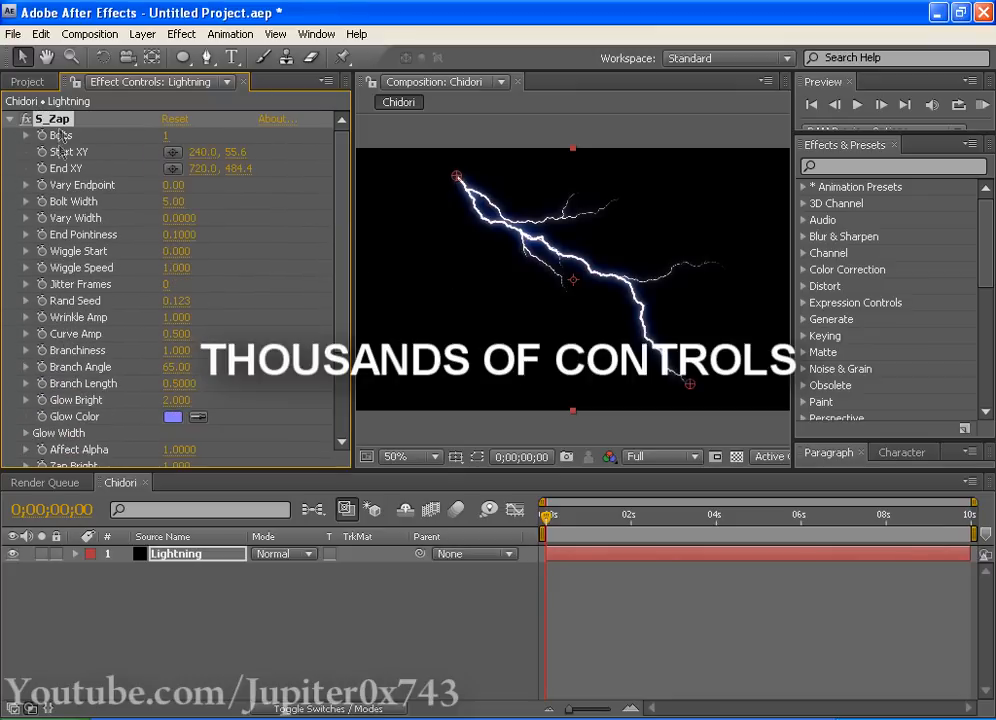
{"action": "scroll", "coordinate": [52, 295], "scroll_direction": "down", "scroll_amount": 4}
{"action": "scroll", "coordinate": [80, 320], "scroll_direction": "up", "scroll_amount": 4}
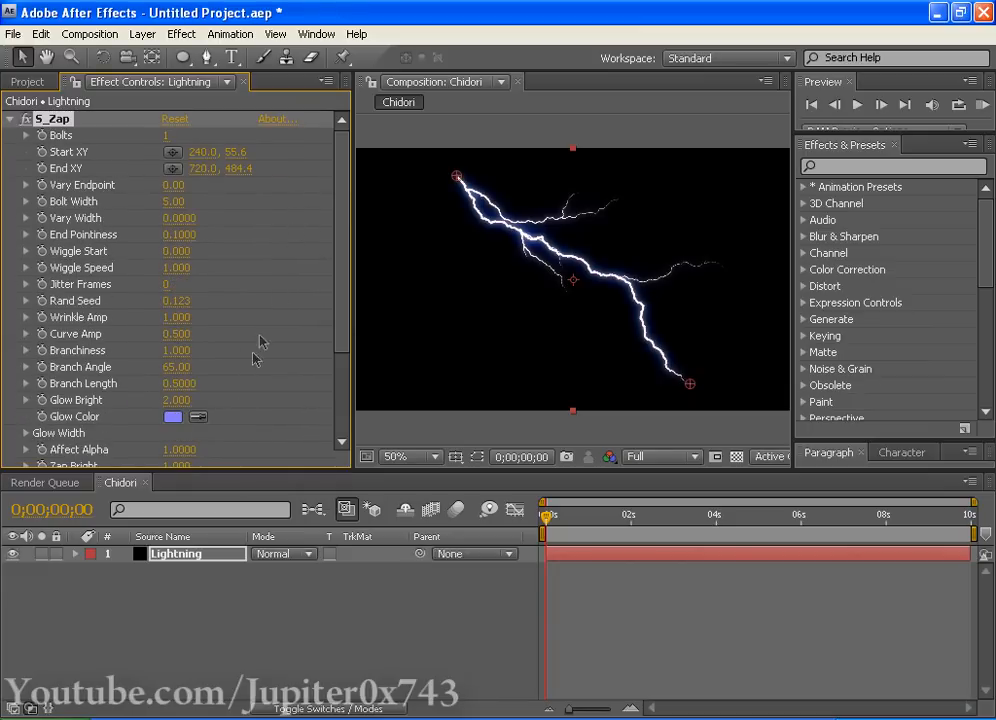
{"action": "left_click_drag", "start_coordinate": [260, 342], "coordinate": [279, 212]}
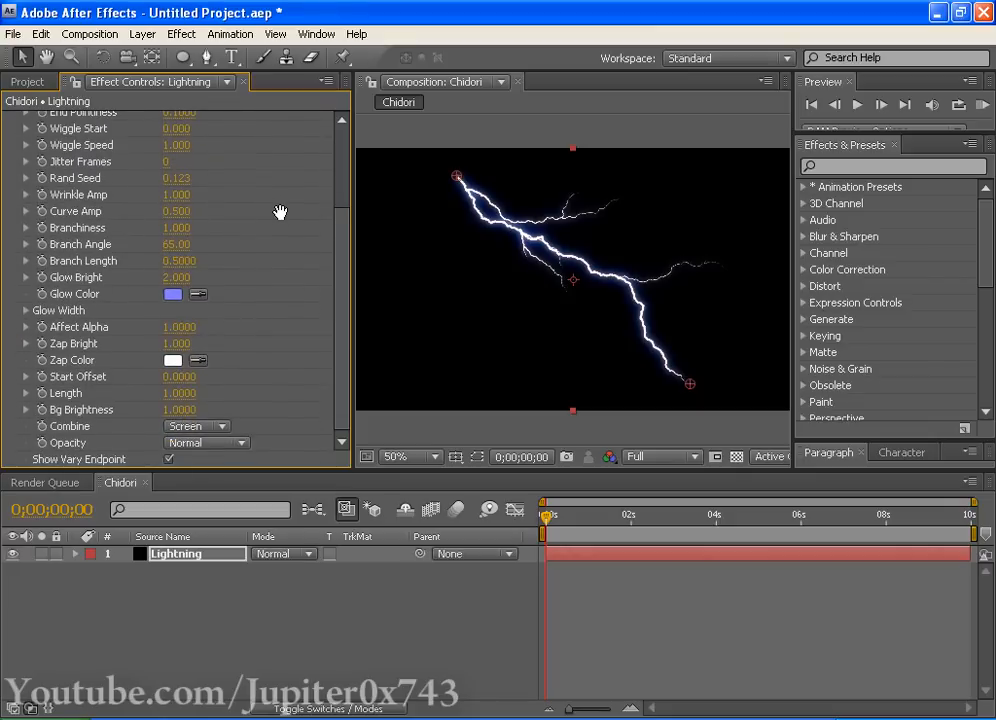
{"action": "scroll", "coordinate": [255, 260], "scroll_direction": "up", "scroll_amount": 3}
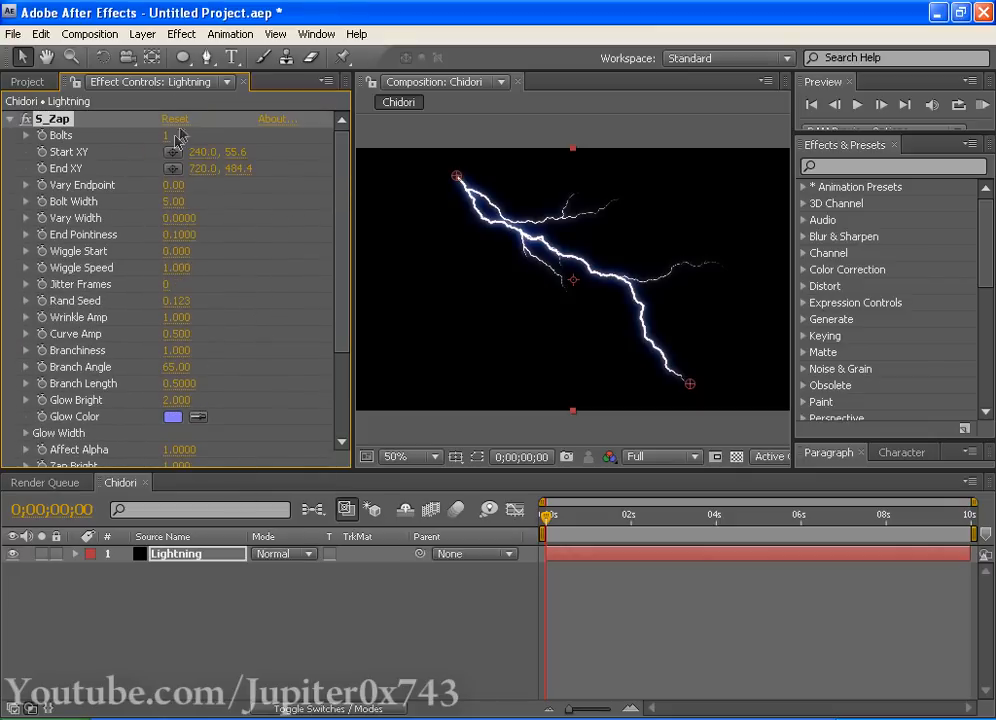
Step: Try S_Zap with 41 bolts and reset the effect to its defaults
{"action": "left_click_drag", "start_coordinate": [169, 135], "coordinate": [258, 145]}
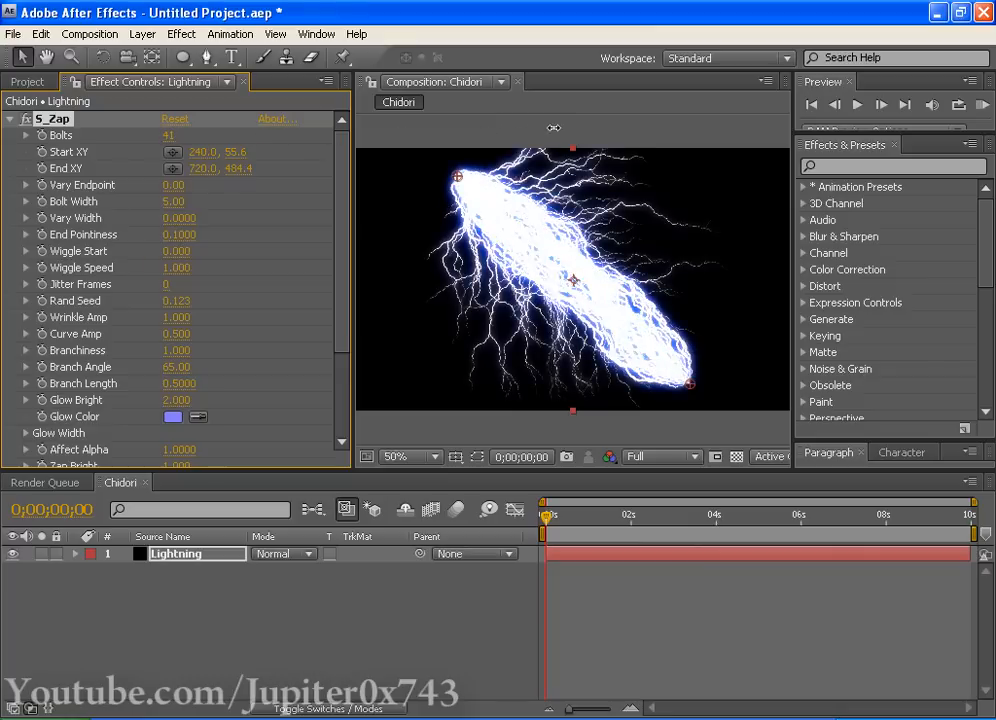
{"action": "right_click", "coordinate": [181, 553]}
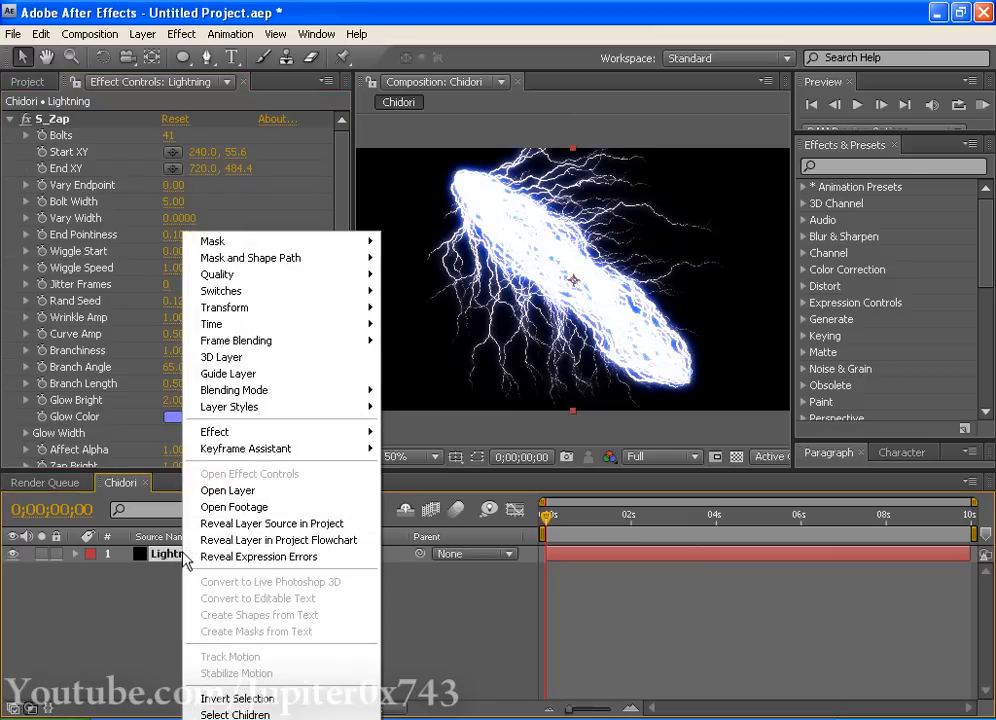
{"action": "left_click", "coordinate": [157, 558]}
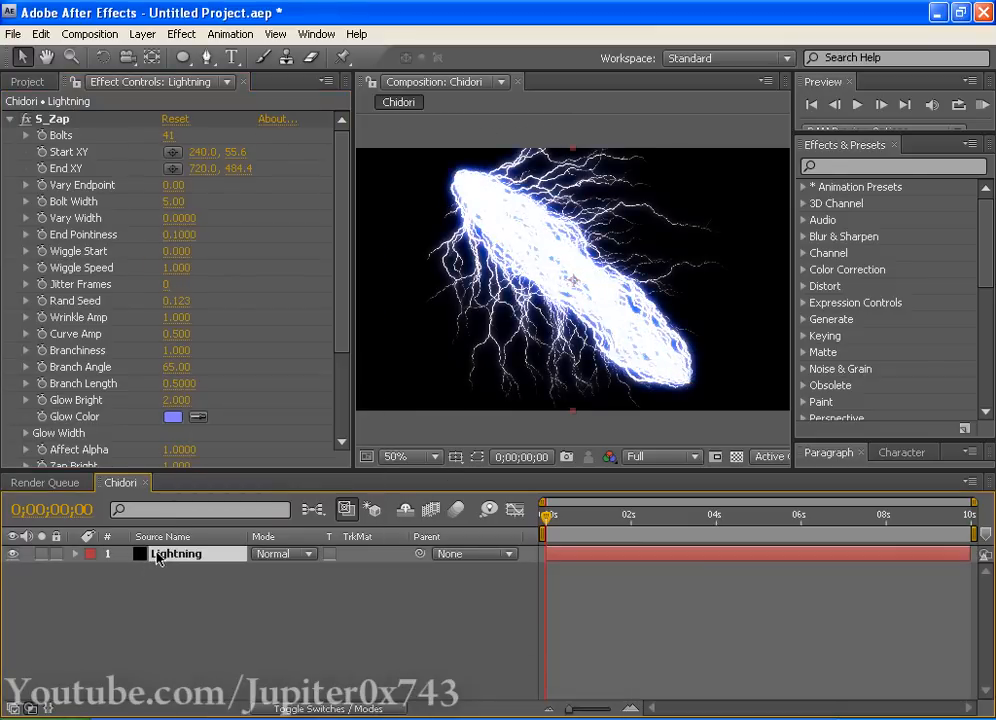
{"action": "left_click", "coordinate": [170, 121]}
Step: Set the S_Zap glow color to a saturated bright blue, about 0090FF
{"action": "left_click", "coordinate": [178, 418]}
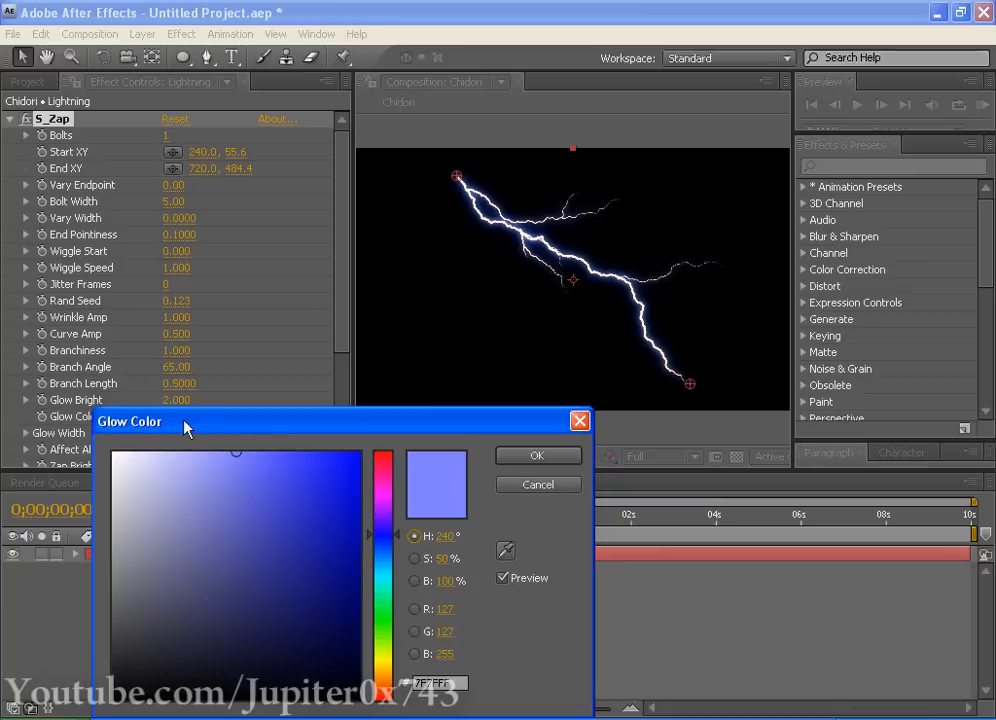
{"action": "mouse_move", "coordinate": [389, 548]}
{"action": "left_mouse_down"}
{"action": "mouse_move", "coordinate": [385, 570]}
{"action": "mouse_move", "coordinate": [362, 570]}
{"action": "mouse_move", "coordinate": [378, 568]}
{"action": "left_mouse_up"}
{"action": "left_click", "coordinate": [319, 465]}
{"action": "left_click_drag", "start_coordinate": [352, 403], "coordinate": [377, 370]}
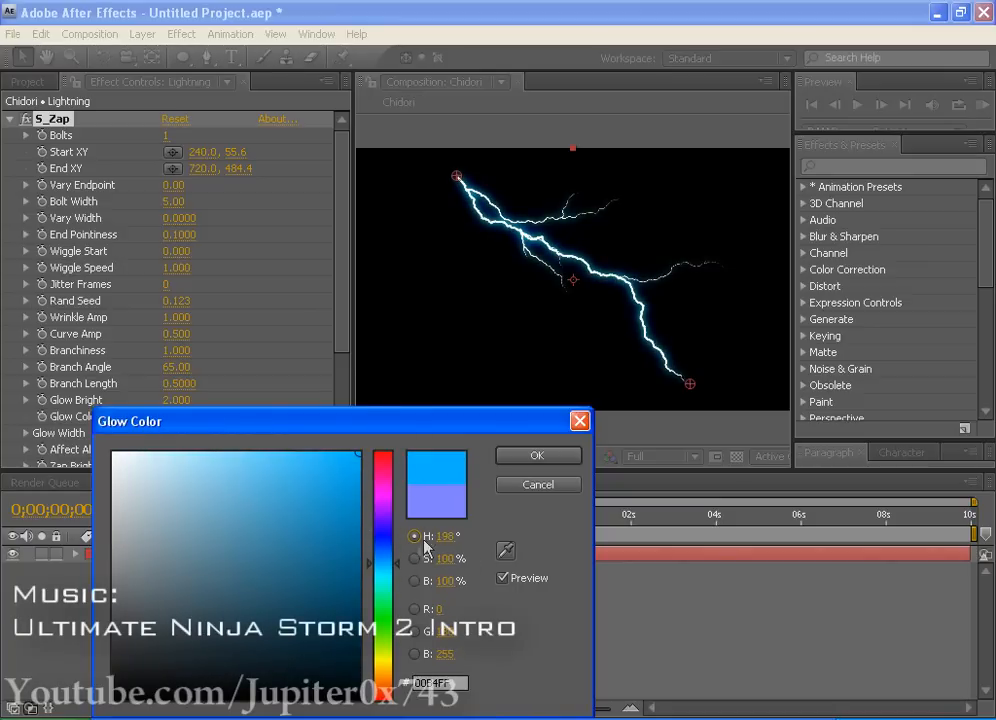
{"action": "mouse_move", "coordinate": [389, 563]}
{"action": "left_mouse_down"}
{"action": "mouse_move", "coordinate": [388, 571]}
{"action": "mouse_move", "coordinate": [389, 562]}
{"action": "left_mouse_up"}
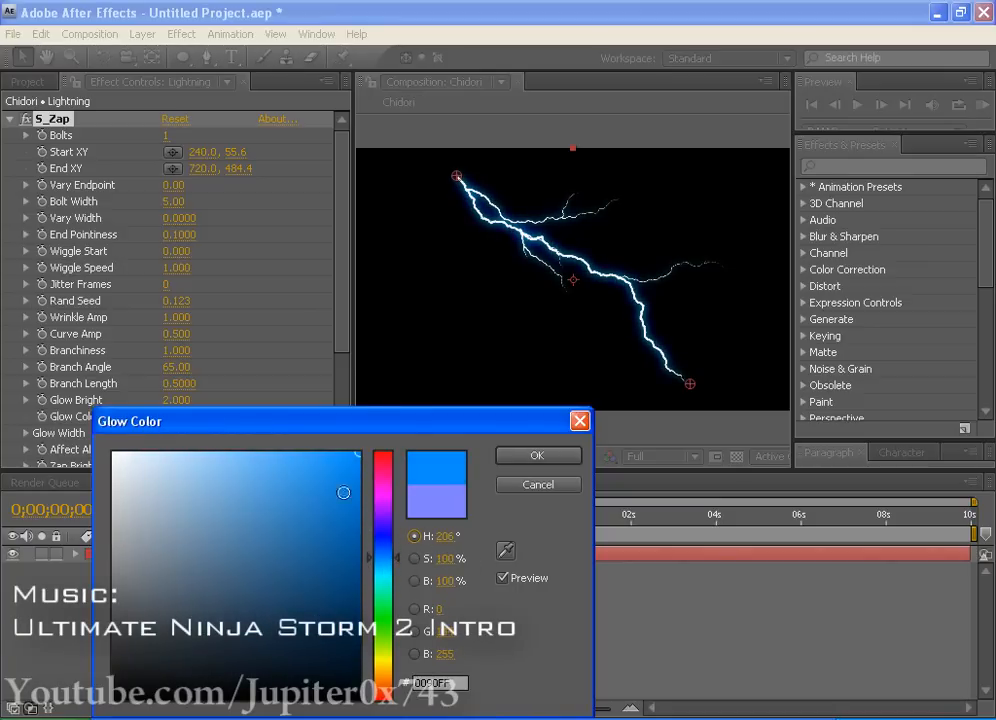
{"action": "left_click", "coordinate": [567, 458]}
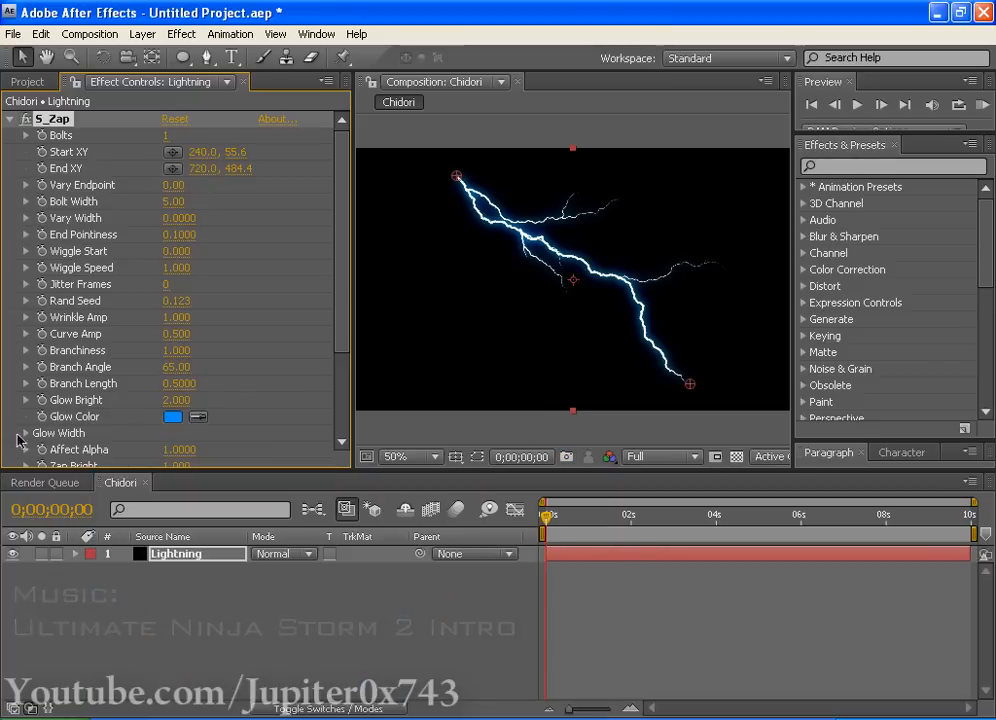
Step: Reduce the S_Zap glow width to 10.40 while checking the bolt at 100% magnification
{"action": "left_click", "coordinate": [25, 433]}
{"action": "left_click_drag", "start_coordinate": [547, 366], "coordinate": [551, 378]}
{"action": "scroll", "coordinate": [550, 378], "scroll_direction": "up", "scroll_amount": 1}
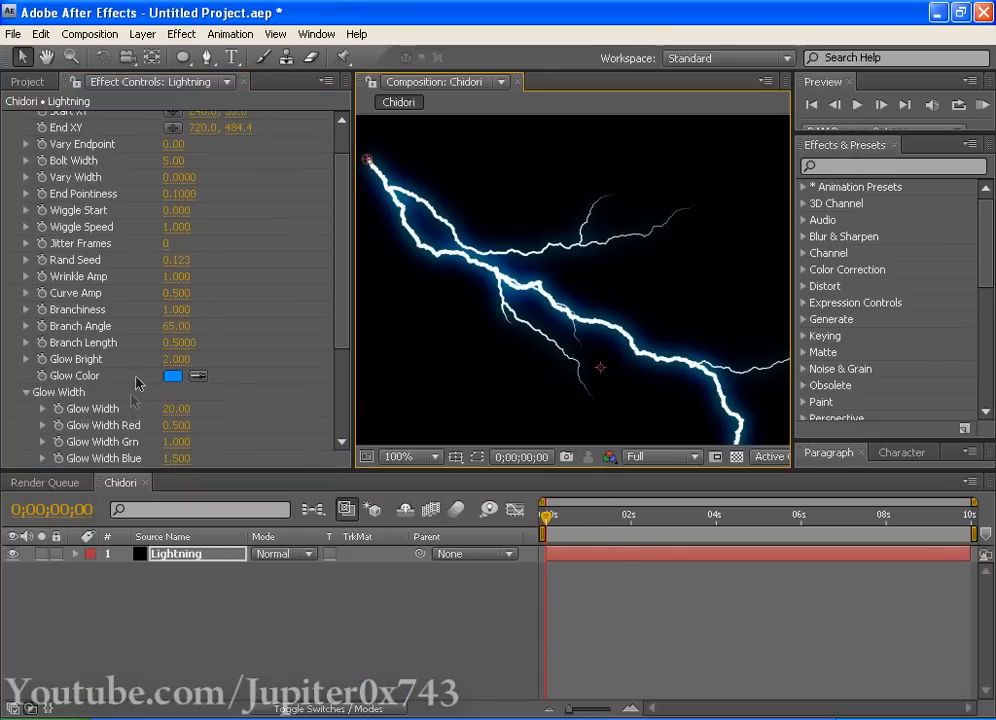
{"action": "left_click_drag", "start_coordinate": [177, 409], "coordinate": [92, 402]}
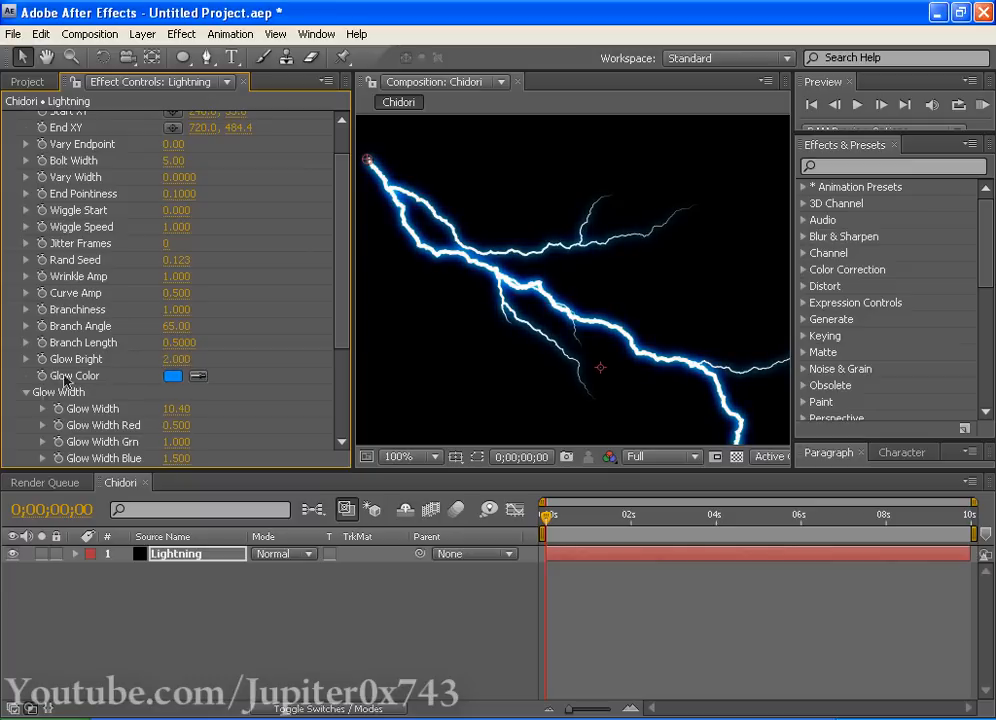
{"action": "left_click", "coordinate": [21, 394]}
{"action": "scroll", "coordinate": [5, 243], "scroll_direction": "up", "scroll_amount": 2}
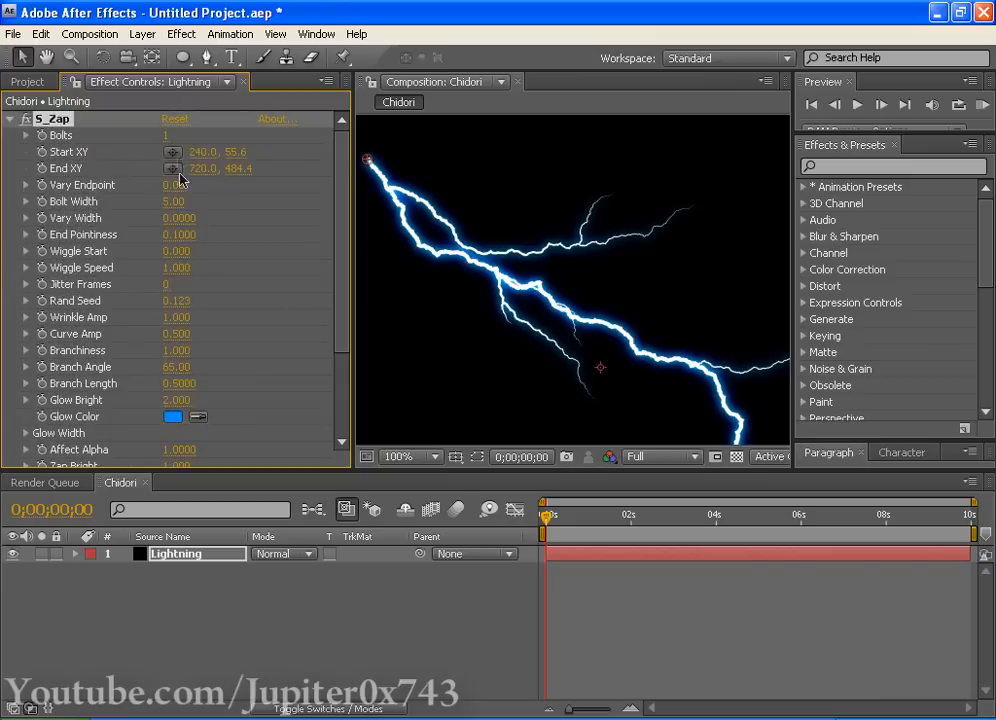
{"action": "left_click_drag", "start_coordinate": [489, 225], "coordinate": [516, 224]}
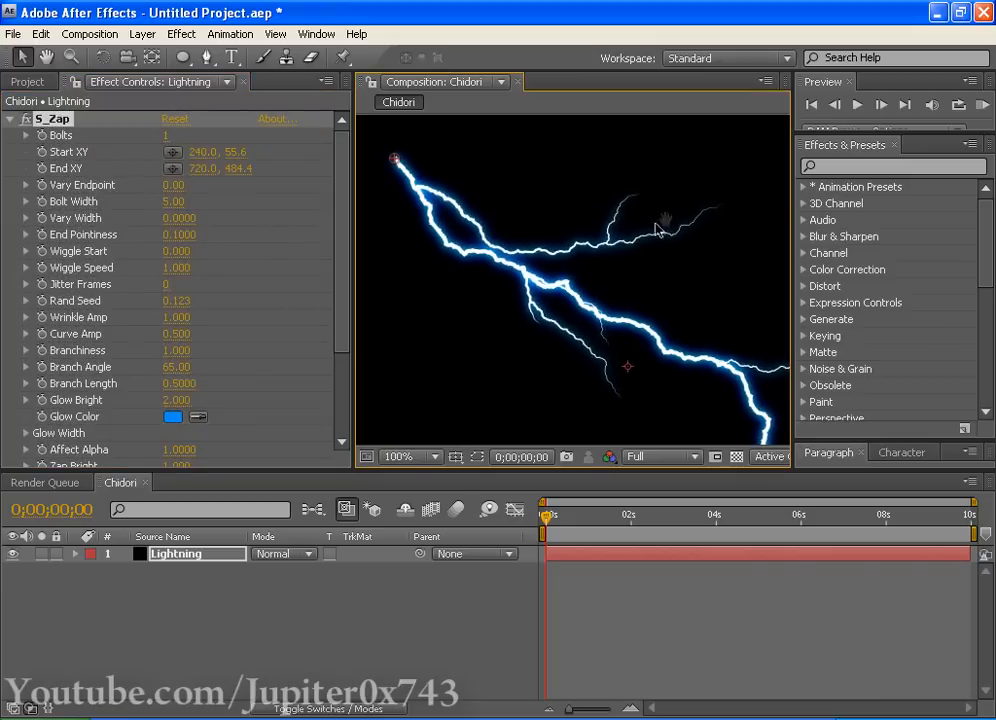
Step: Set the S_Zap effect to 7 bolts and raise Vary Endpoint to about 904
{"action": "scroll", "coordinate": [663, 205], "scroll_direction": "down", "scroll_amount": 1}
{"action": "left_click_drag", "start_coordinate": [655, 228], "coordinate": [598, 155]}
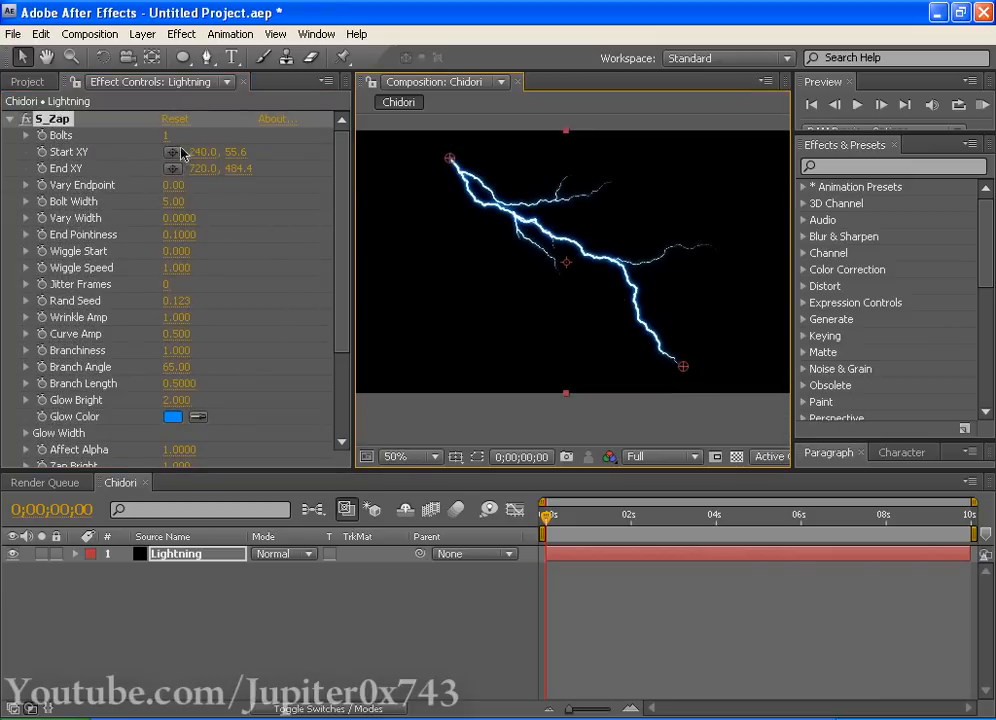
{"action": "left_click_drag", "start_coordinate": [166, 141], "coordinate": [216, 137]}
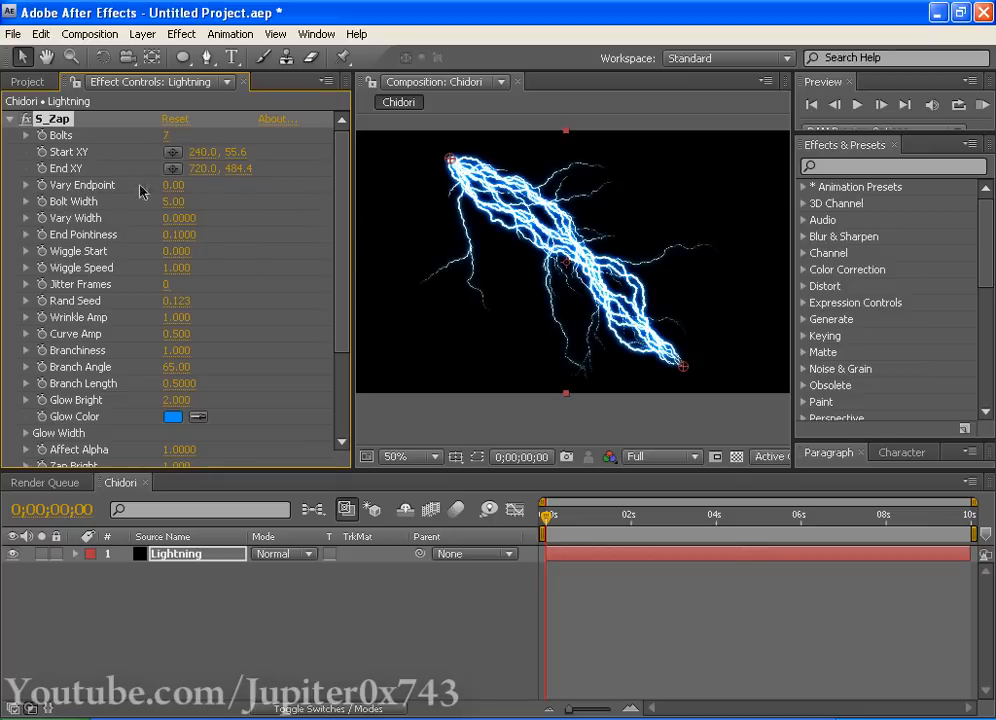
{"action": "left_click_drag", "start_coordinate": [163, 192], "coordinate": [911, 156]}
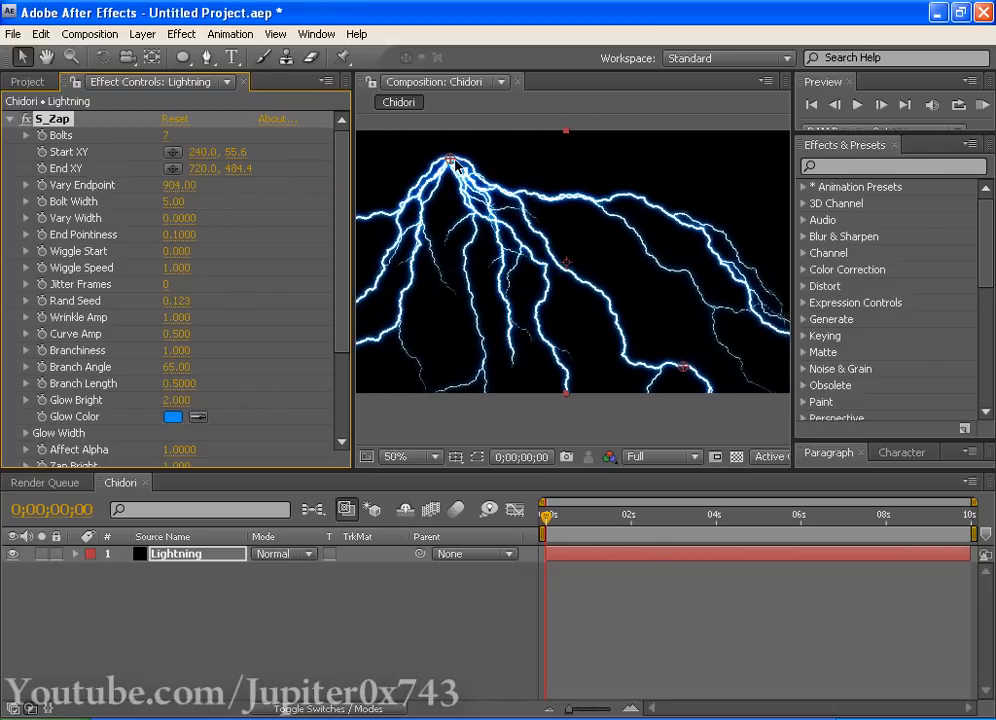
Step: Move the bolts' start point near the frame centre, about 466, 253.6, and raise Vary Endpoint to 999.91
{"action": "left_click_drag", "start_coordinate": [455, 165], "coordinate": [559, 254]}
{"action": "key", "text": "comma"}
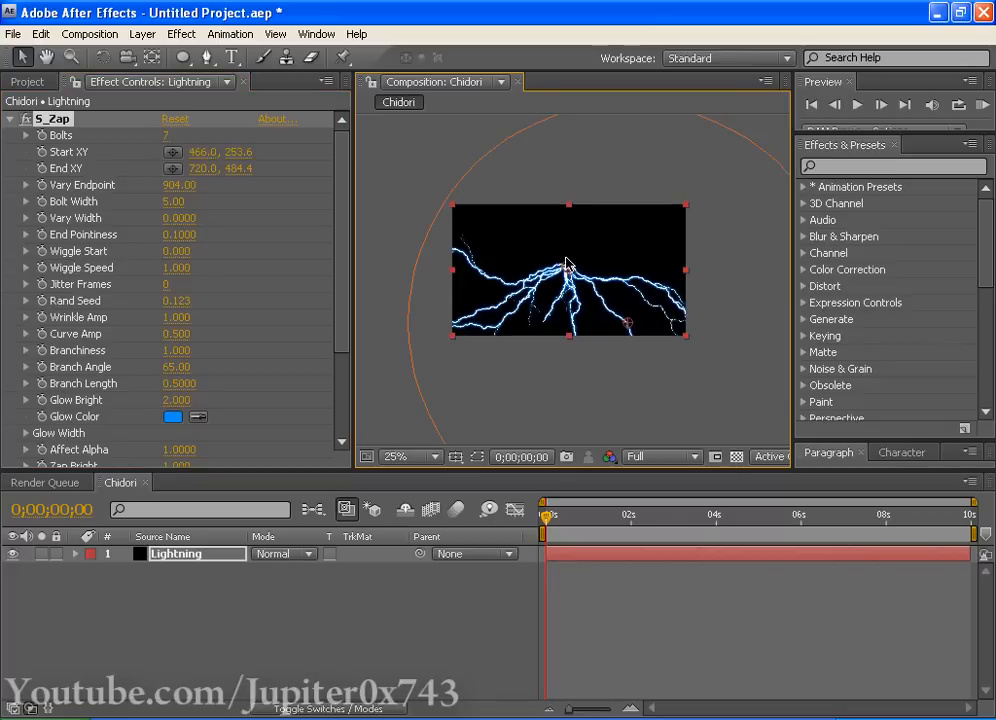
{"action": "mouse_move", "coordinate": [467, 173]}
{"action": "left_mouse_down"}
{"action": "mouse_move", "coordinate": [370, 175]}
{"action": "mouse_move", "coordinate": [454, 133]}
{"action": "mouse_move", "coordinate": [582, 238]}
{"action": "mouse_move", "coordinate": [453, 158]}
{"action": "left_mouse_up"}
{"action": "key", "text": "period"}
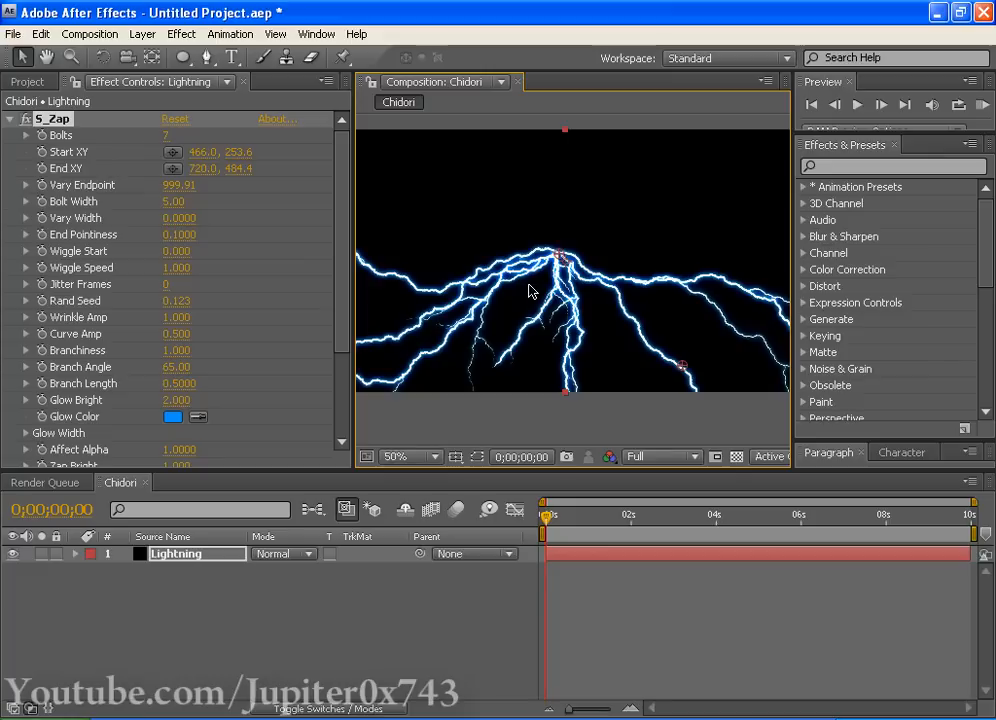
Step: Reposition the bolts in the composition with the start point at about 496, 151.6 and the end point at about 618, 524.4
{"action": "left_click", "coordinate": [77, 160]}
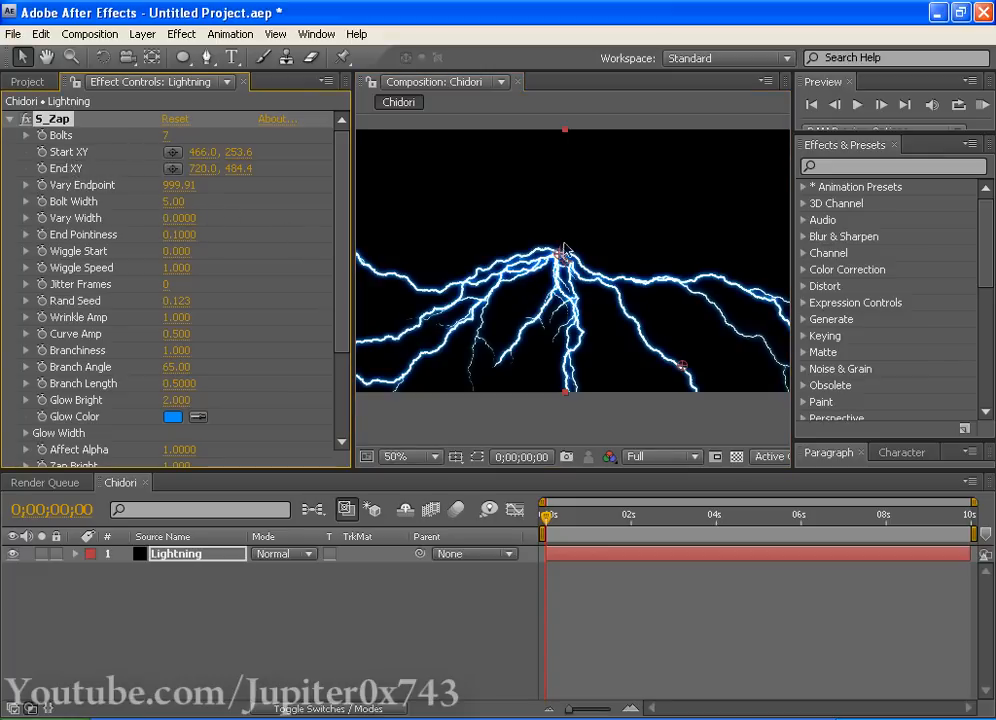
{"action": "left_click_drag", "start_coordinate": [565, 250], "coordinate": [575, 175]}
{"action": "left_click_drag", "start_coordinate": [682, 366], "coordinate": [632, 384]}
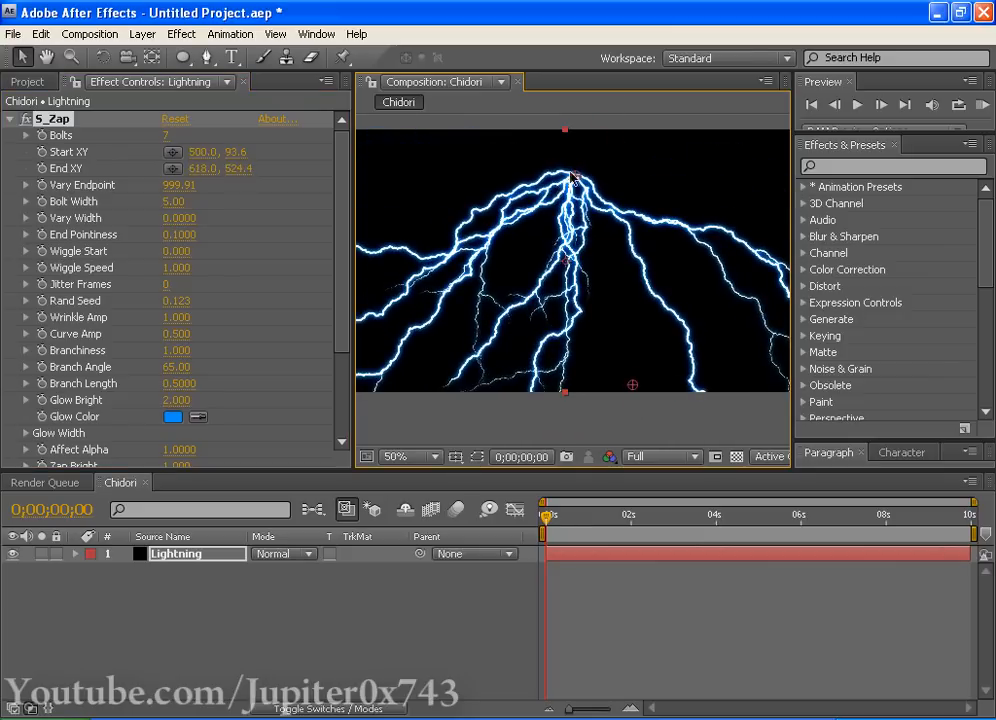
{"action": "left_click_drag", "start_coordinate": [572, 177], "coordinate": [573, 205]}
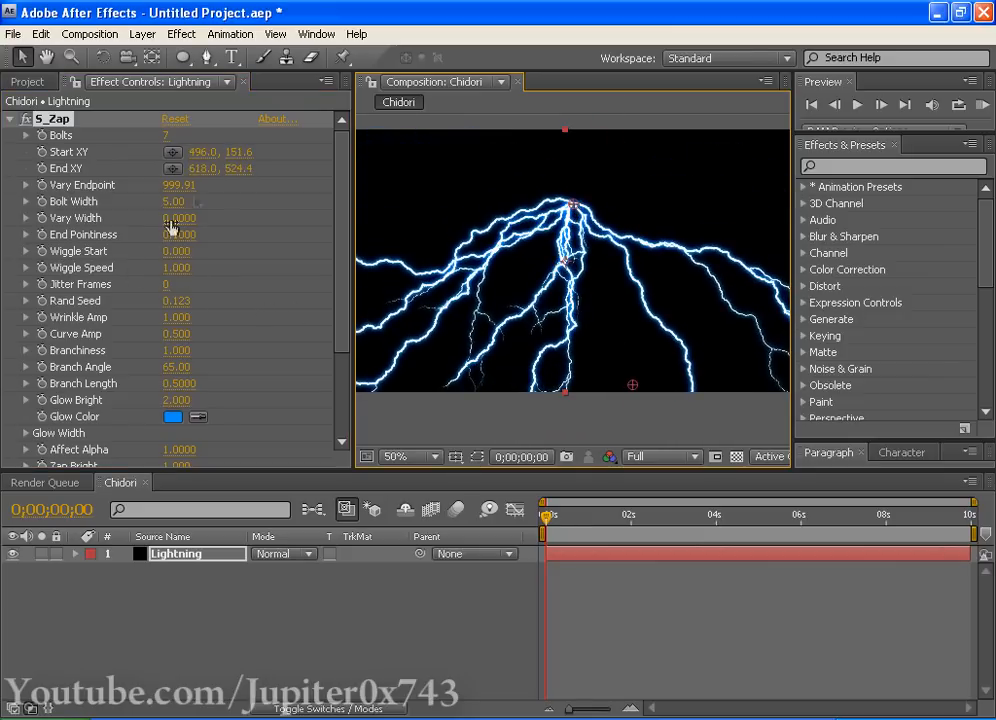
Step: Thin the lightning by setting Bolt Width to 3.00 and inspect the bolts at 100% magnification
{"action": "mouse_move", "coordinate": [173, 202]}
{"action": "left_mouse_down"}
{"action": "mouse_move", "coordinate": [182, 202]}
{"action": "mouse_move", "coordinate": [173, 202]}
{"action": "left_mouse_up"}
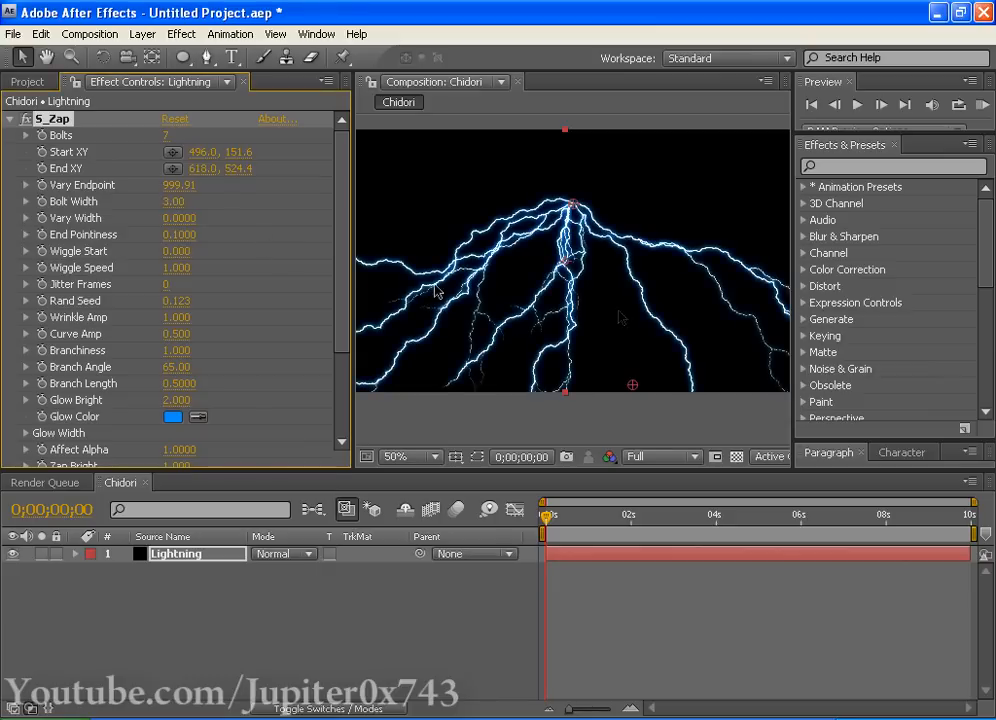
{"action": "key", "text": "period"}
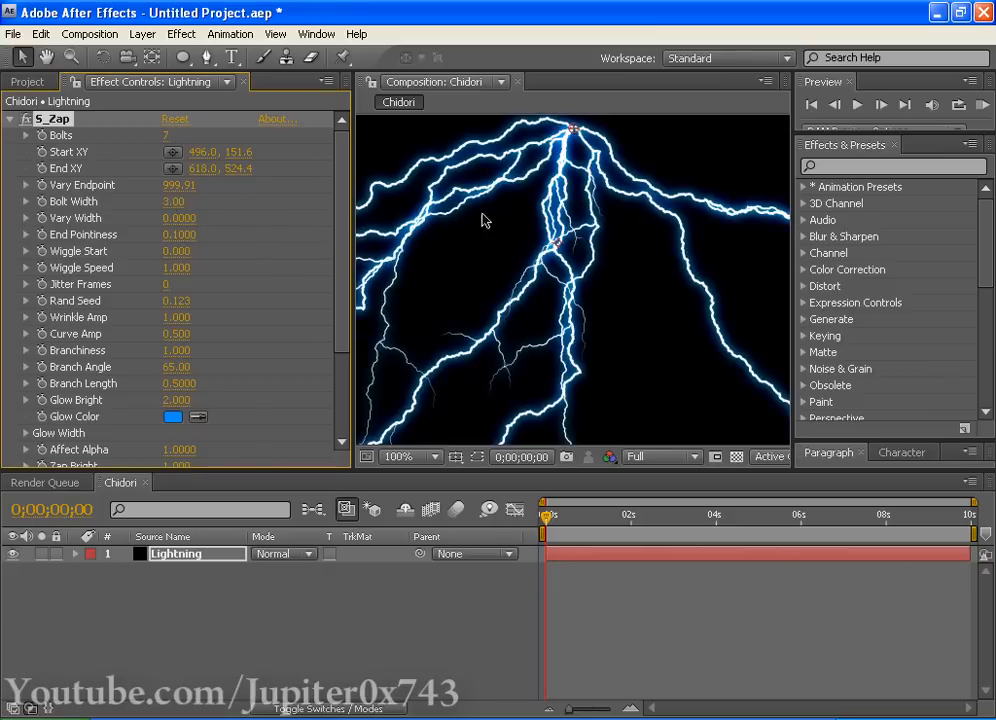
{"action": "key", "text": "comma"}
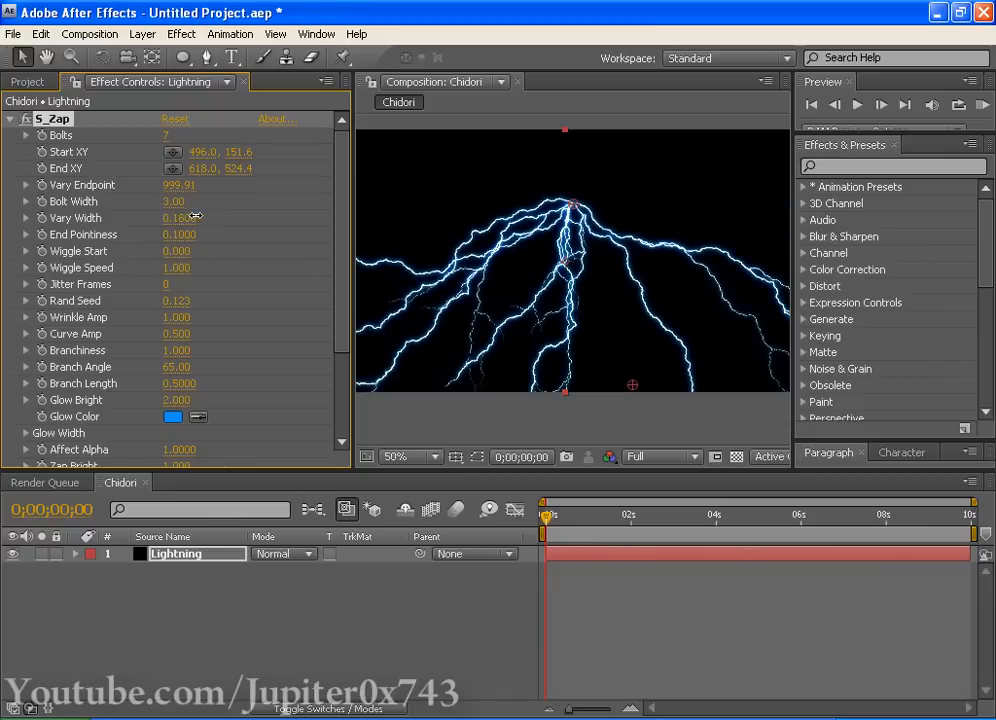
Step: Try a Vary Width of 1.0000, inspect the bolts up close, and return Vary Width to 0.0000
{"action": "left_click_drag", "start_coordinate": [193, 217], "coordinate": [424, 200]}
{"action": "scroll", "coordinate": [488, 250], "scroll_direction": "up", "scroll_amount": 2}
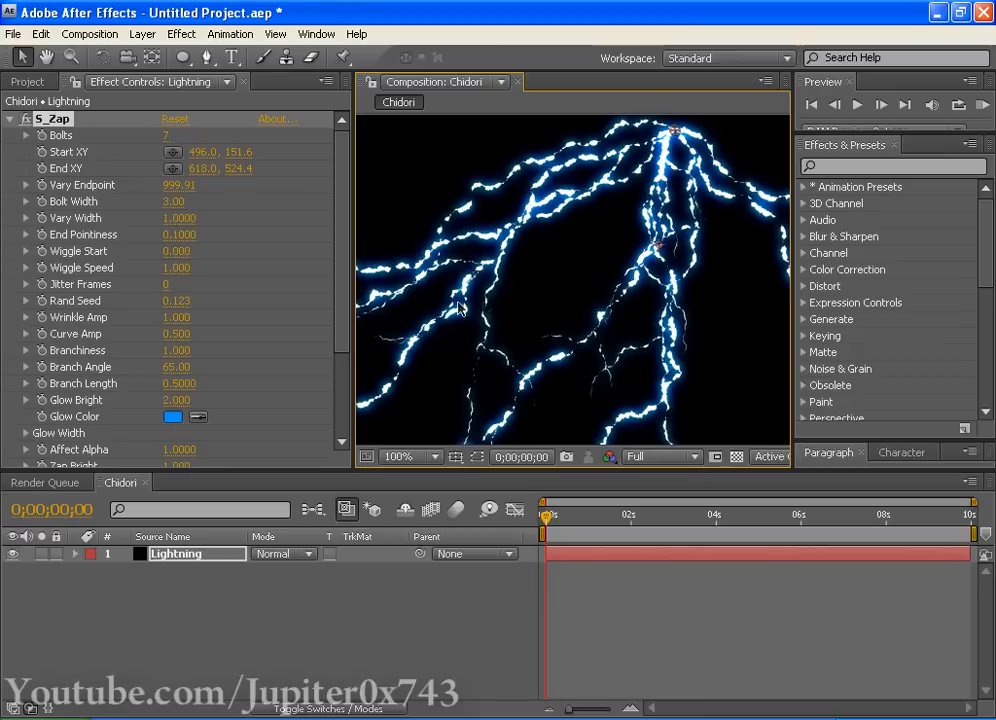
{"action": "key", "text": "space"}
{"action": "left_click_drag", "start_coordinate": [569, 306], "coordinate": [471, 242]}
{"action": "left_click_drag", "start_coordinate": [616, 291], "coordinate": [603, 355]}
{"action": "key", "text": "space"}
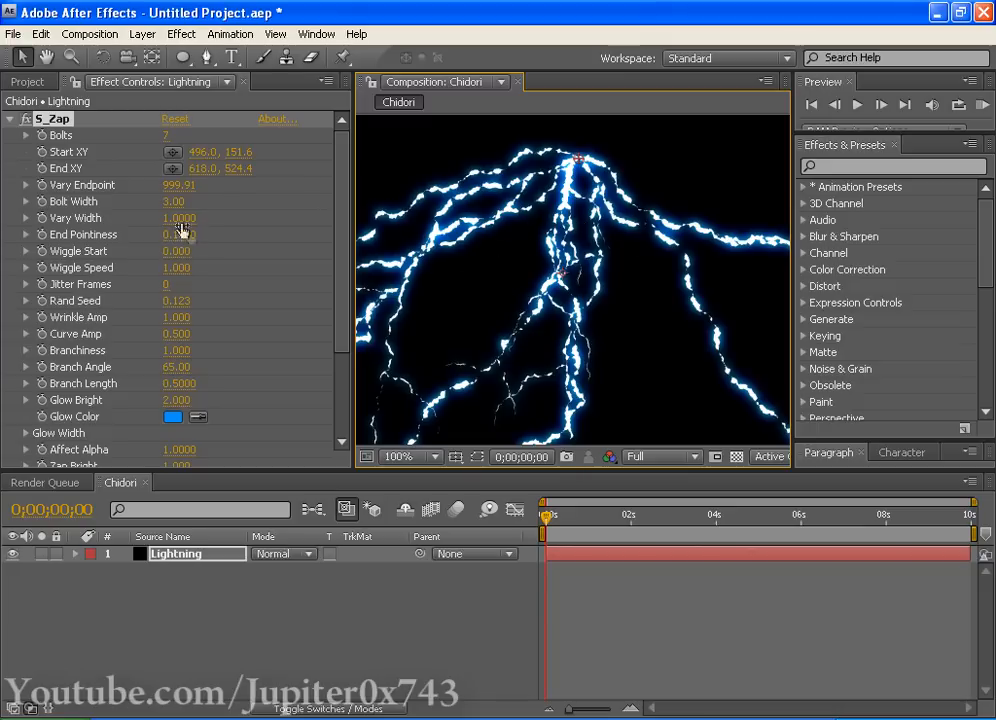
{"action": "left_click_drag", "start_coordinate": [189, 227], "coordinate": [3, 230]}
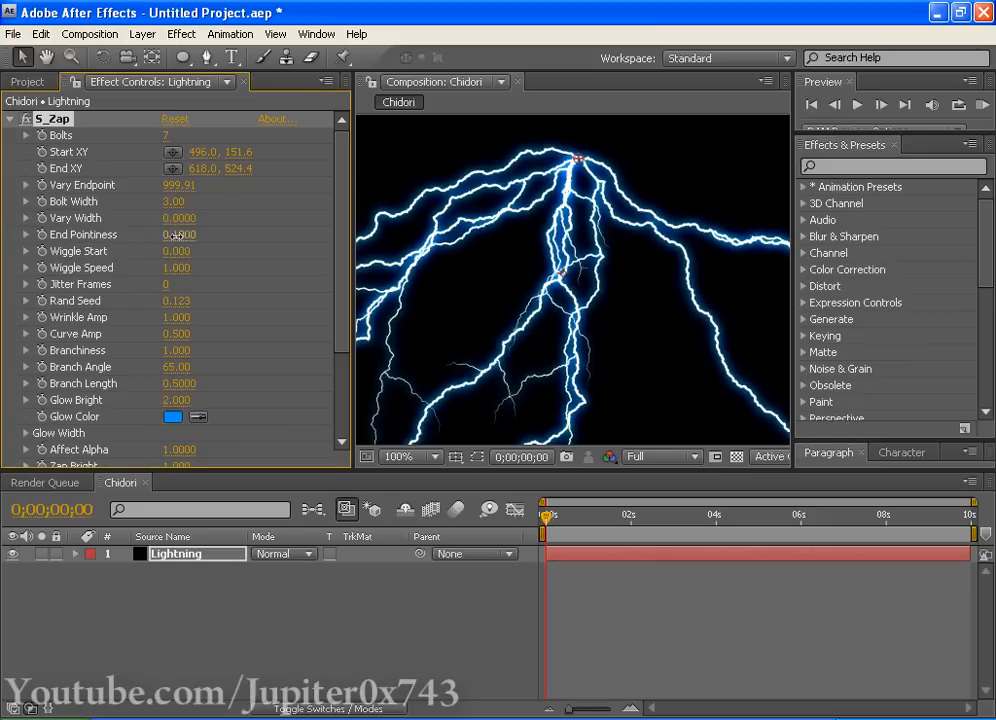
Step: Set End Pointiness to 1.0000 and inspect the tapered bolt ends and branches up close
{"action": "left_click_drag", "start_coordinate": [178, 235], "coordinate": [291, 236]}
{"action": "left_click_drag", "start_coordinate": [536, 304], "coordinate": [609, 178]}
{"action": "scroll", "coordinate": [569, 278], "scroll_direction": "up", "scroll_amount": 1}
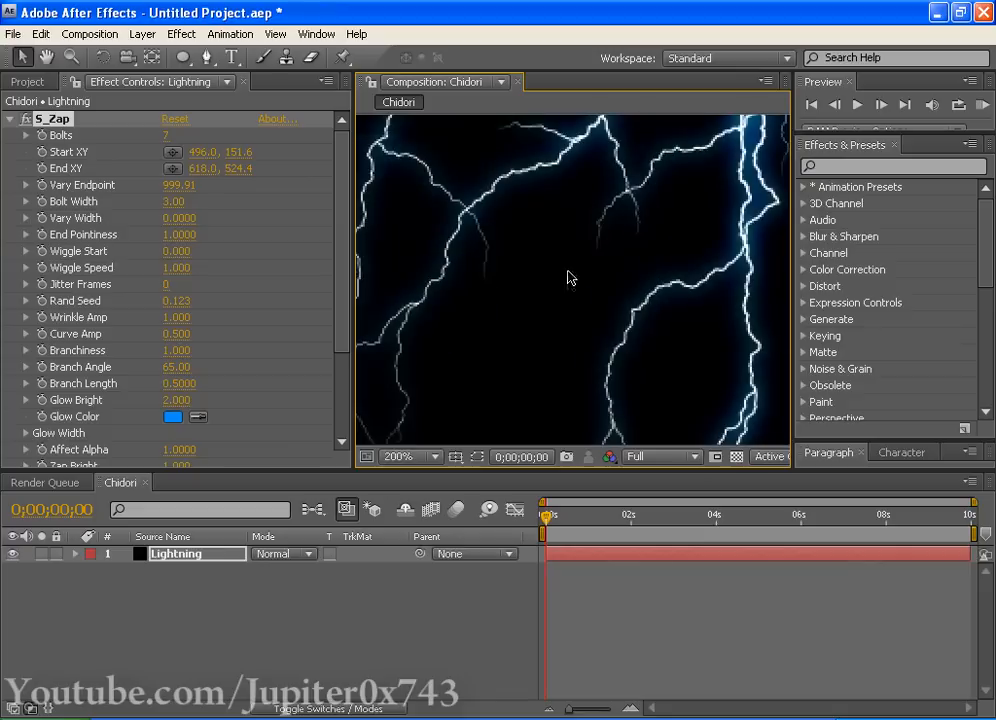
{"action": "left_click_drag", "start_coordinate": [536, 297], "coordinate": [649, 253]}
{"action": "scroll", "coordinate": [560, 290], "scroll_direction": "down", "scroll_amount": 1}
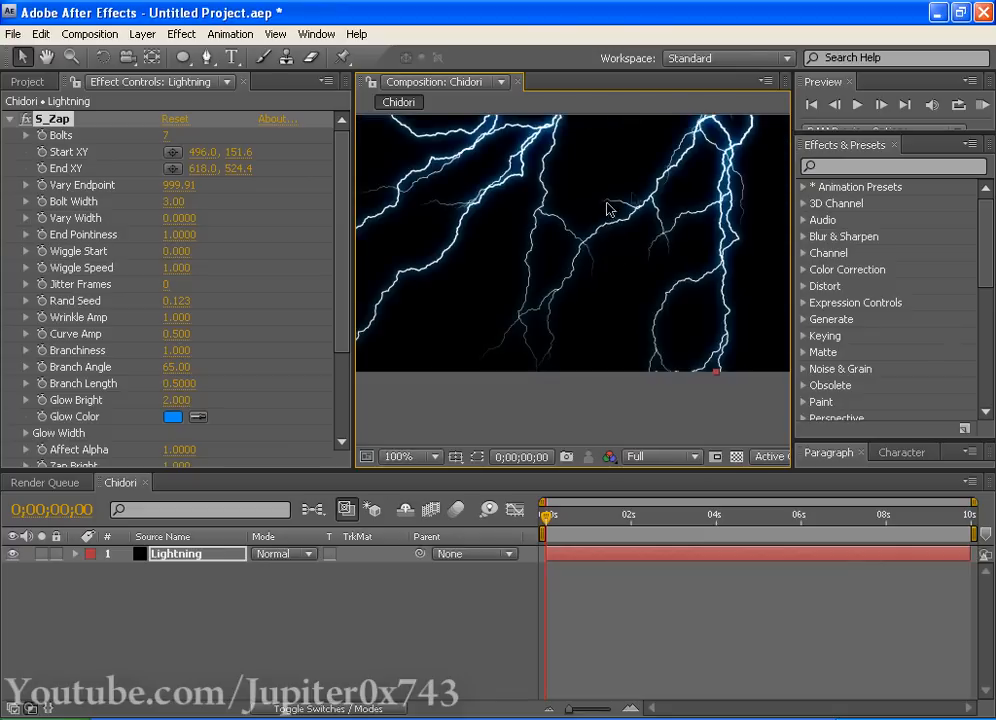
{"action": "left_click_drag", "start_coordinate": [539, 298], "coordinate": [440, 364]}
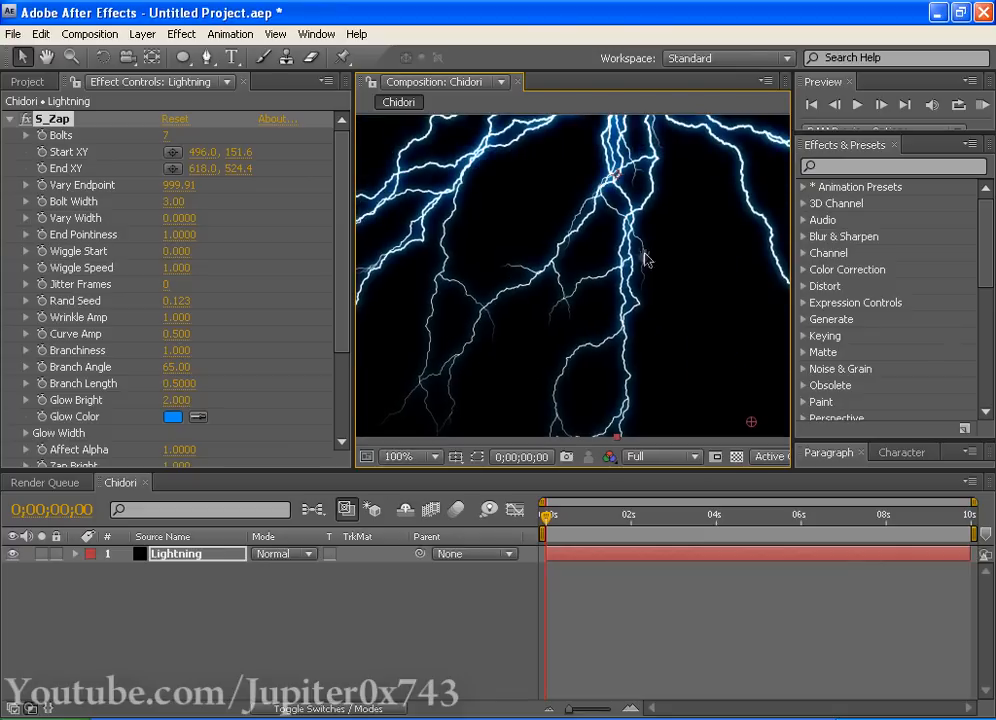
{"action": "left_click_drag", "start_coordinate": [645, 259], "coordinate": [573, 321]}
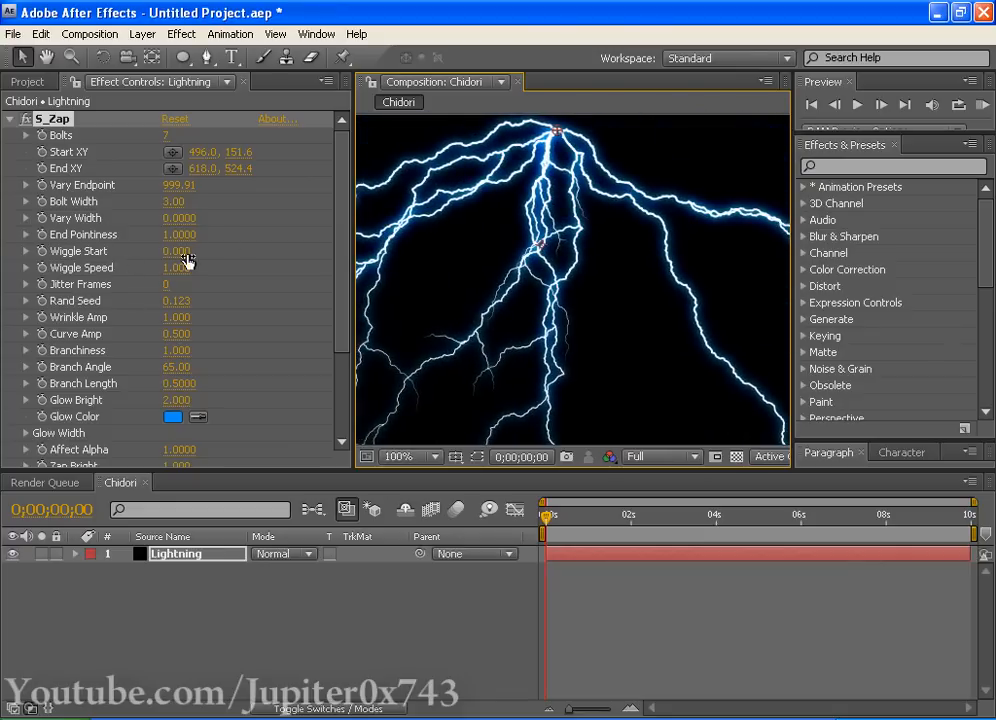
{"action": "left_click_drag", "start_coordinate": [447, 259], "coordinate": [466, 224]}
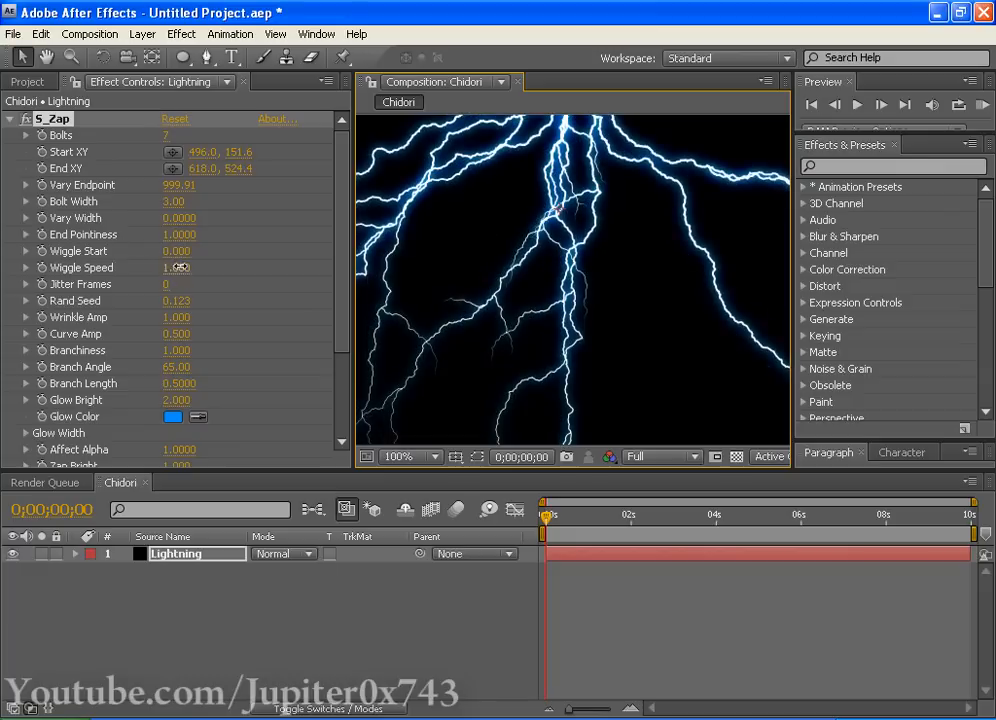
Step: Preview the lightning motion and set the S_Zap Wiggle Speed to 2.000
{"action": "left_click_drag", "start_coordinate": [180, 267], "coordinate": [205, 266]}
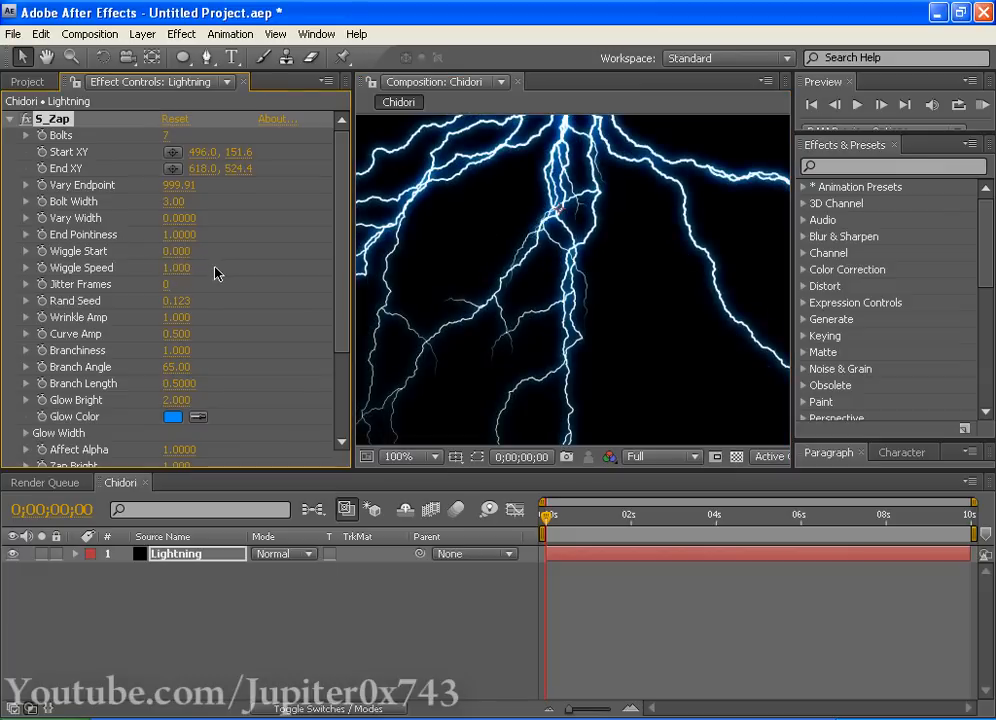
{"action": "key", "text": "KP_0"}
{"action": "left_click", "coordinate": [174, 269]}
{"action": "type", "text": "2"}
{"action": "key", "text": "Return"}
Step: Leave Jitter Frames at 0 and scrub the timeline to 0;00;03;05 to check the bolt motion
{"action": "left_click", "coordinate": [166, 285]}
{"action": "key", "text": "Return"}
{"action": "left_click_drag", "start_coordinate": [545, 515], "coordinate": [680, 521]}
{"action": "scroll", "coordinate": [605, 360], "scroll_direction": "down", "scroll_amount": 2}
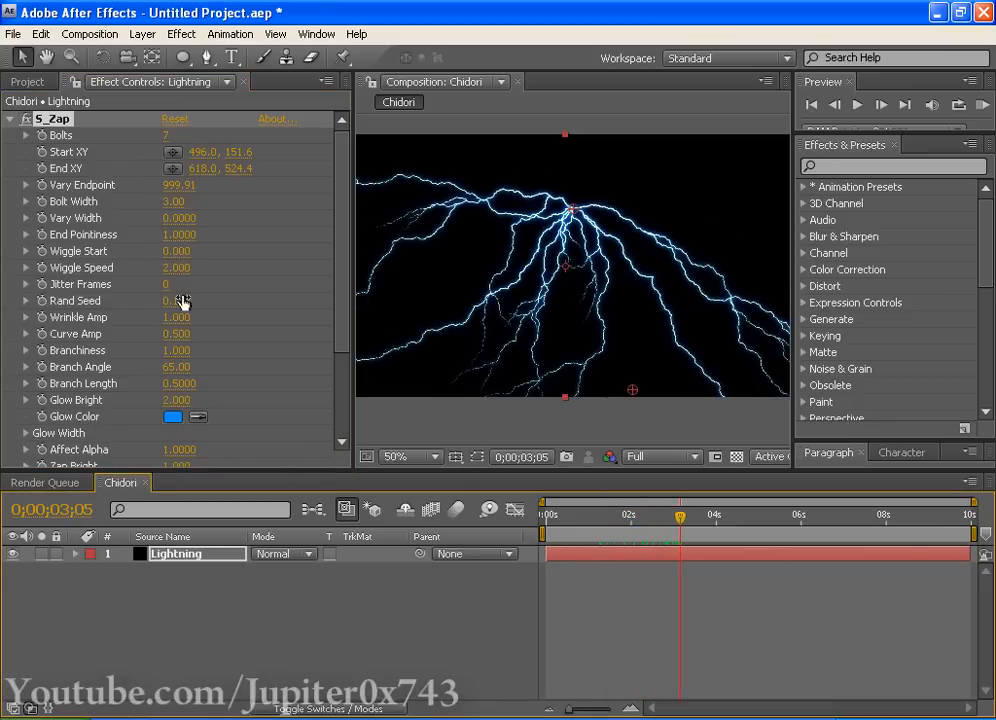
Step: Try a Rand Seed of 0.353 and a Wrinkle Amp of 0.000, undoing each change
{"action": "left_click_drag", "start_coordinate": [184, 299], "coordinate": [208, 299]}
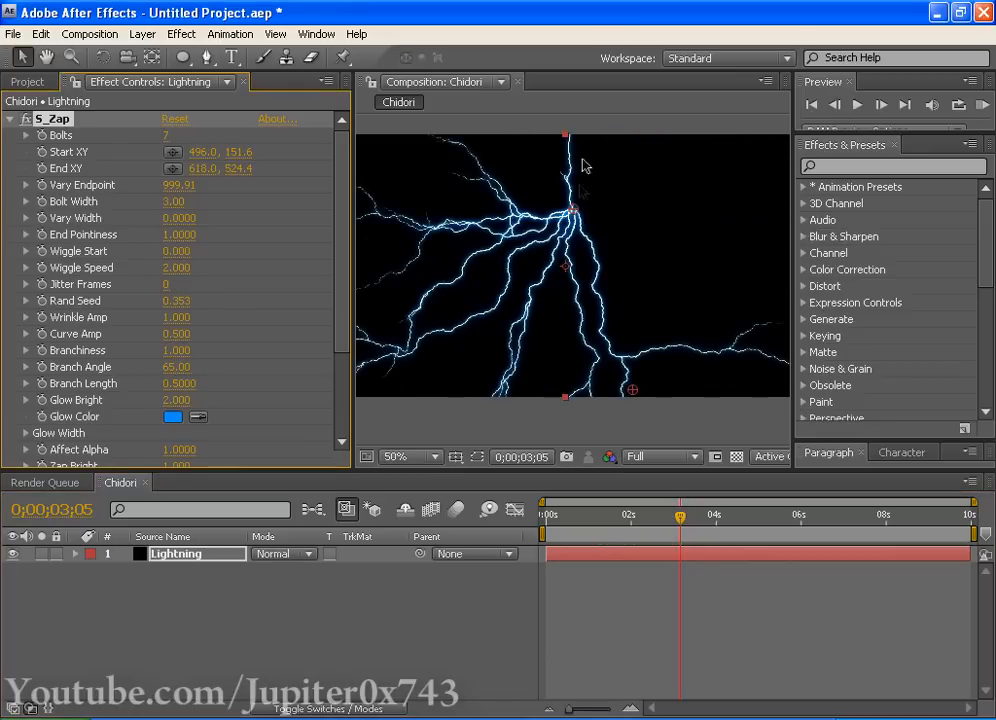
{"action": "left_click_drag", "start_coordinate": [680, 518], "coordinate": [578, 524]}
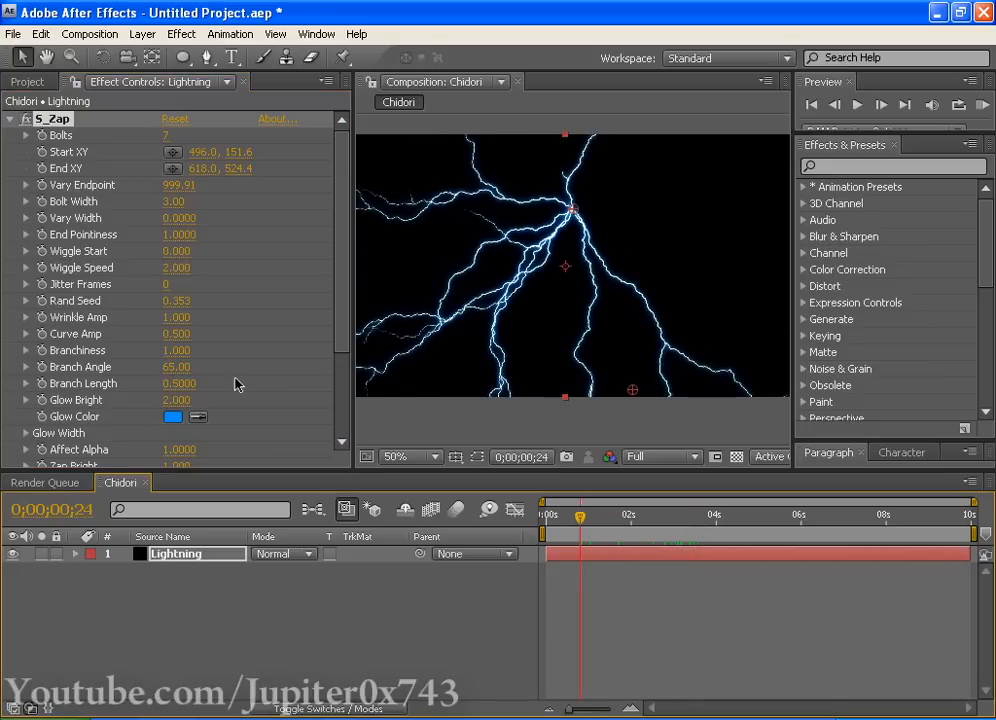
{"action": "key", "text": "ctrl+z"}
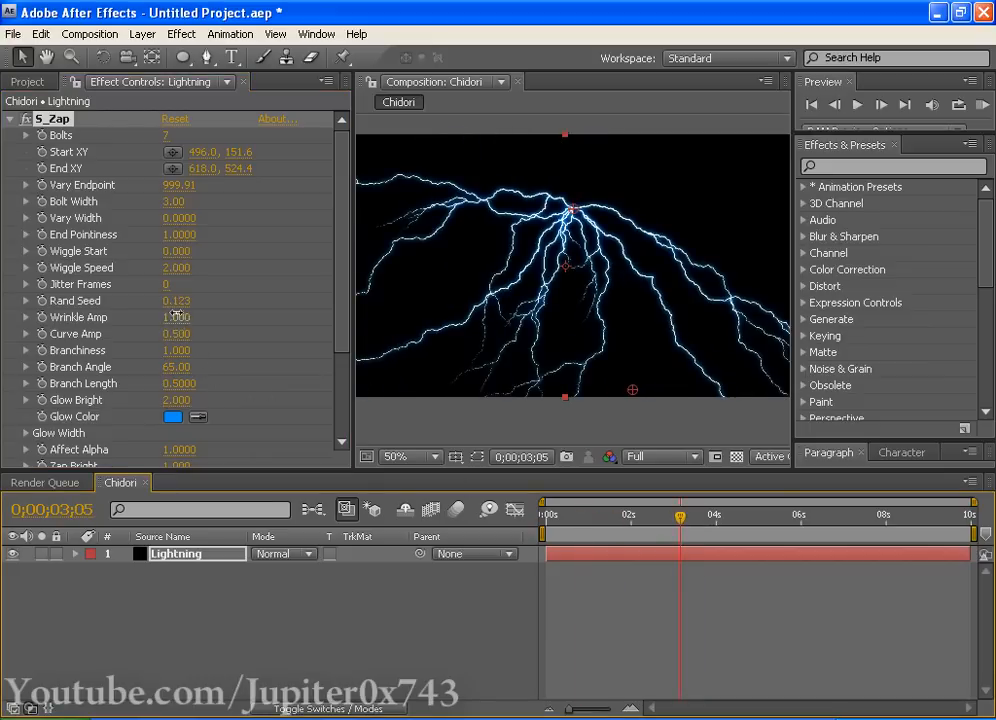
{"action": "left_click_drag", "start_coordinate": [176, 316], "coordinate": [4, 321]}
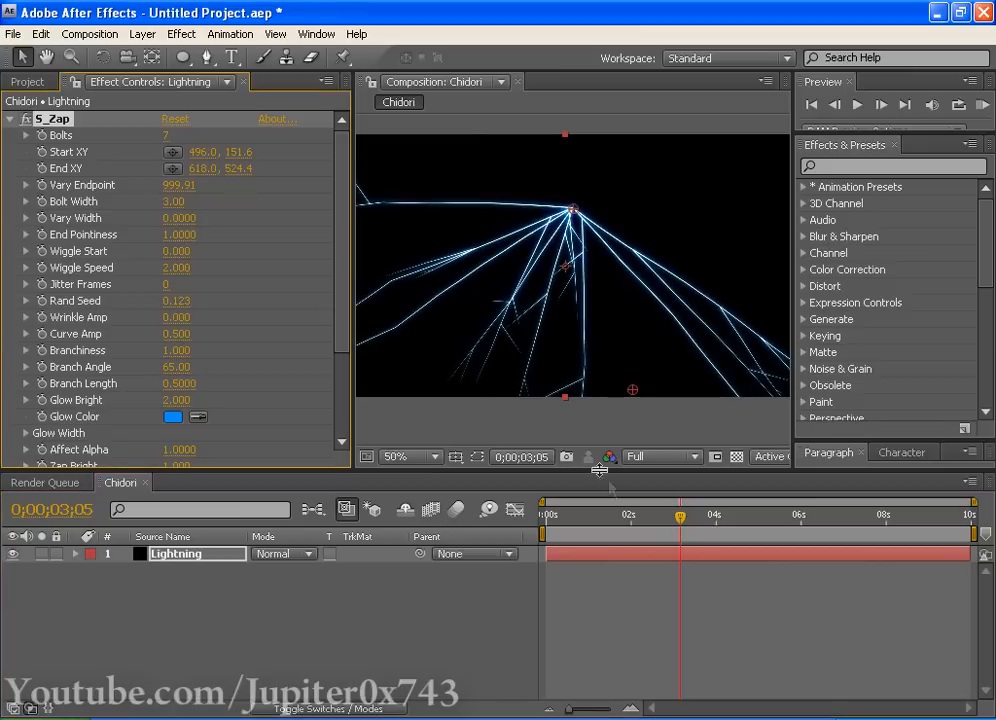
{"action": "key", "text": "ctrl+z"}
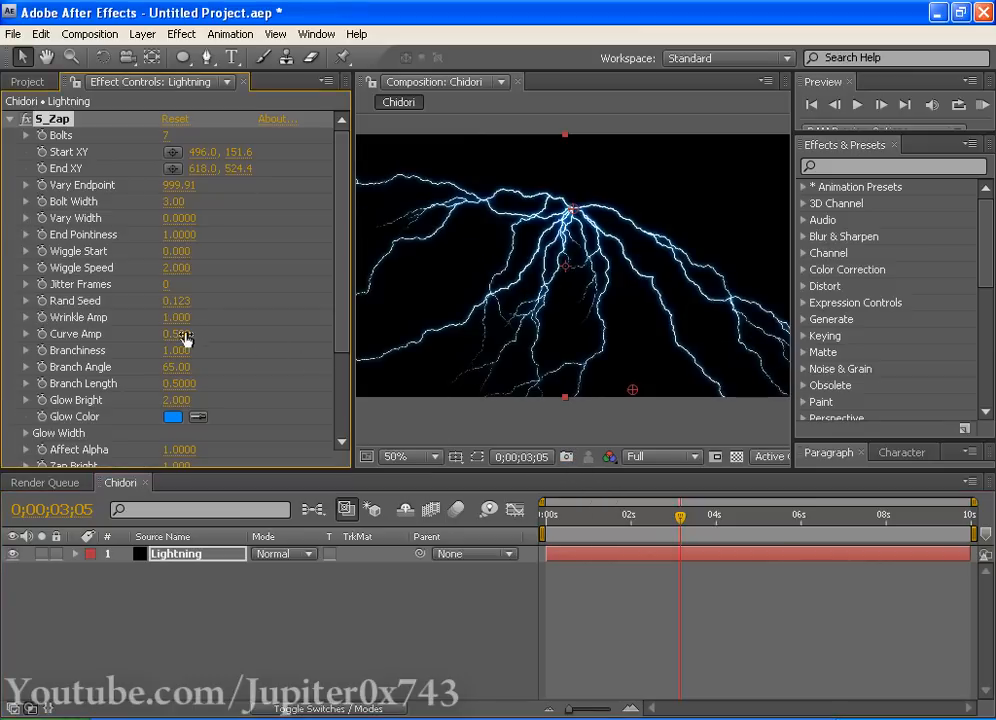
Step: Set the S_Zap Curve Amp to 0.660 and Branchiness to 1.500
{"action": "mouse_move", "coordinate": [177, 334]}
{"action": "left_mouse_down"}
{"action": "mouse_move", "coordinate": [294, 335]}
{"action": "mouse_move", "coordinate": [93, 349]}
{"action": "mouse_move", "coordinate": [122, 334]}
{"action": "mouse_move", "coordinate": [195, 331]}
{"action": "left_mouse_up"}
{"action": "left_click_drag", "start_coordinate": [642, 338], "coordinate": [653, 338]}
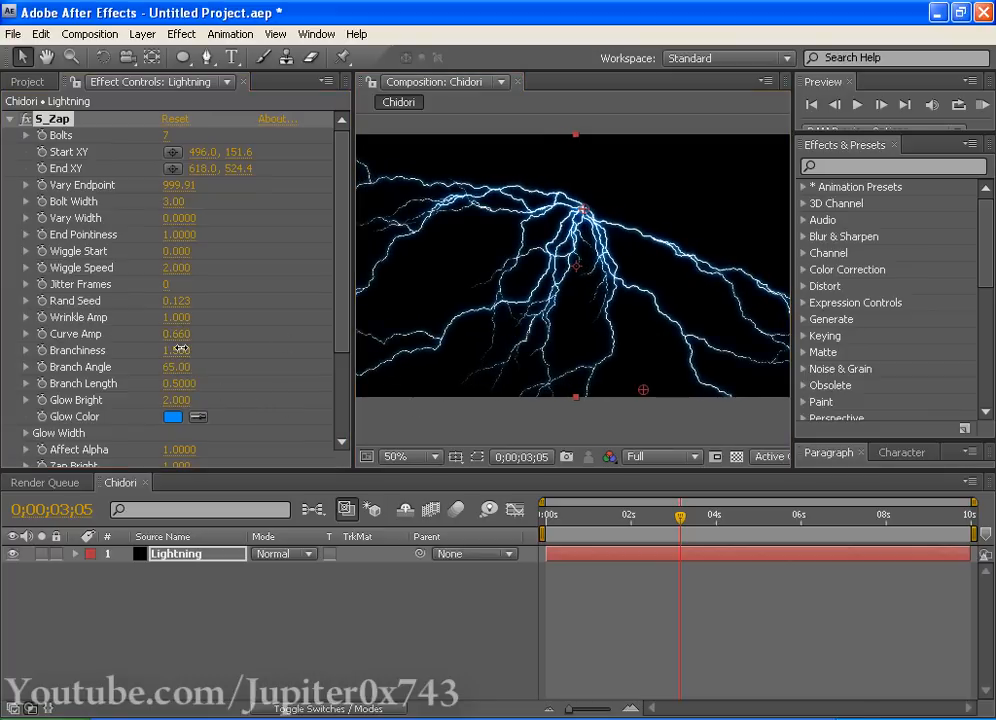
{"action": "left_click_drag", "start_coordinate": [440, 270], "coordinate": [505, 268]}
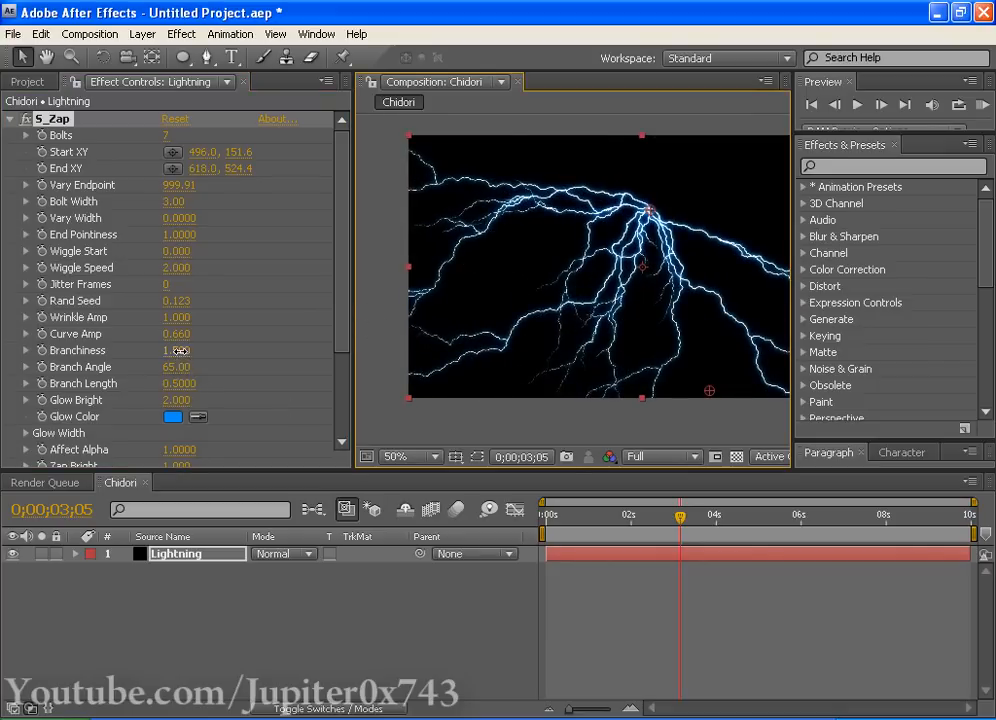
Step: Try a Branchiness of 18.400 on the bolts and undo the change
{"action": "left_click_drag", "start_coordinate": [180, 350], "coordinate": [344, 357]}
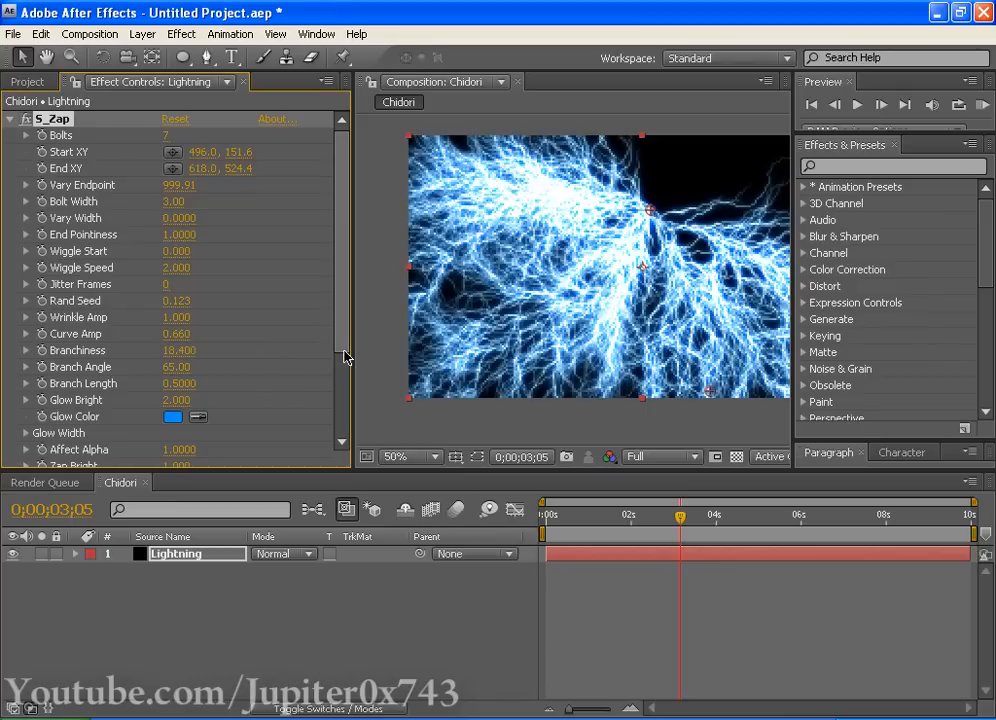
{"action": "left_click_drag", "start_coordinate": [600, 281], "coordinate": [582, 278]}
{"action": "key", "text": "ctrl+z"}
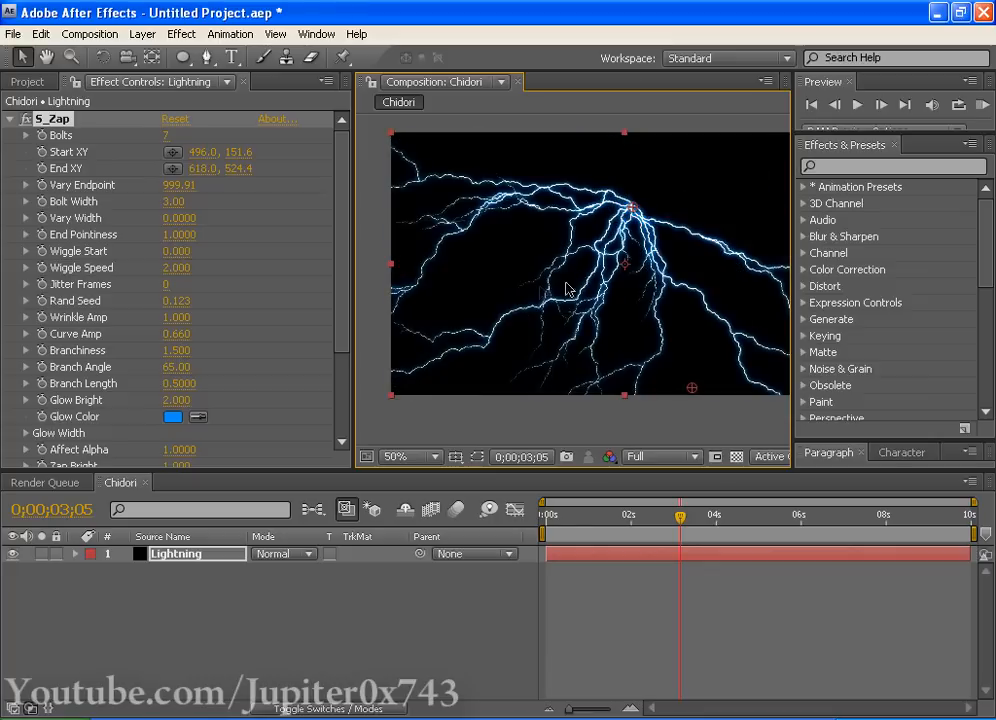
Step: Set Branch Angle to 56.00, Branch Length to 0.1700 and the bolts' Length to about 0.7100
{"action": "left_click_drag", "start_coordinate": [185, 351], "coordinate": [151, 382]}
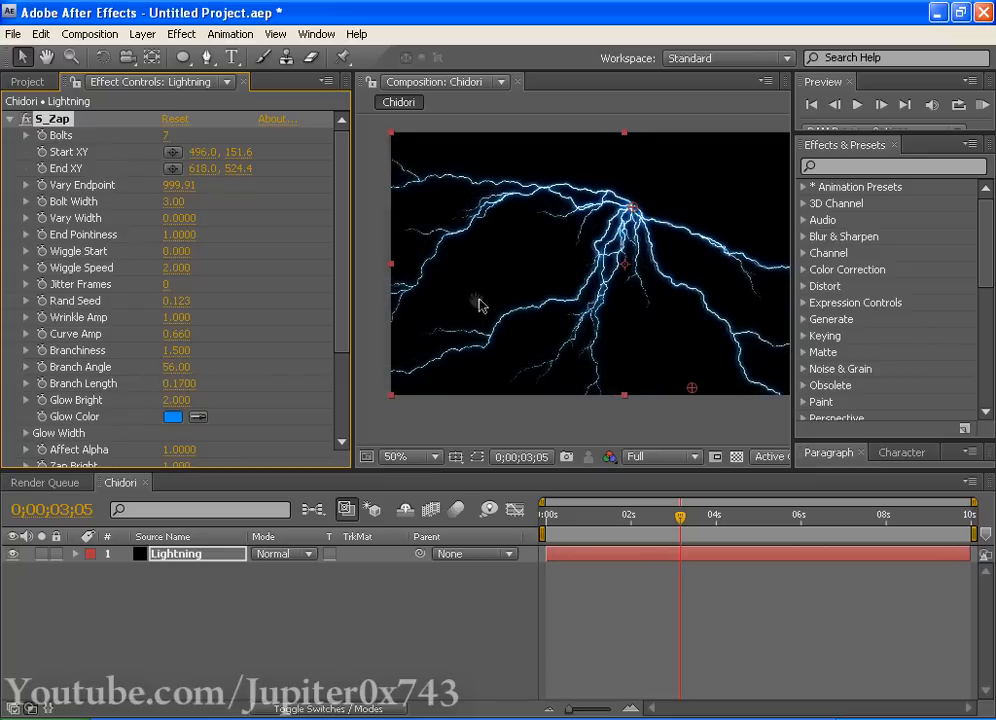
{"action": "left_click_drag", "start_coordinate": [479, 305], "coordinate": [438, 347]}
{"action": "scroll", "coordinate": [167, 393], "scroll_direction": "down", "scroll_amount": 3}
{"action": "left_click_drag", "start_coordinate": [164, 393], "coordinate": [125, 394]}
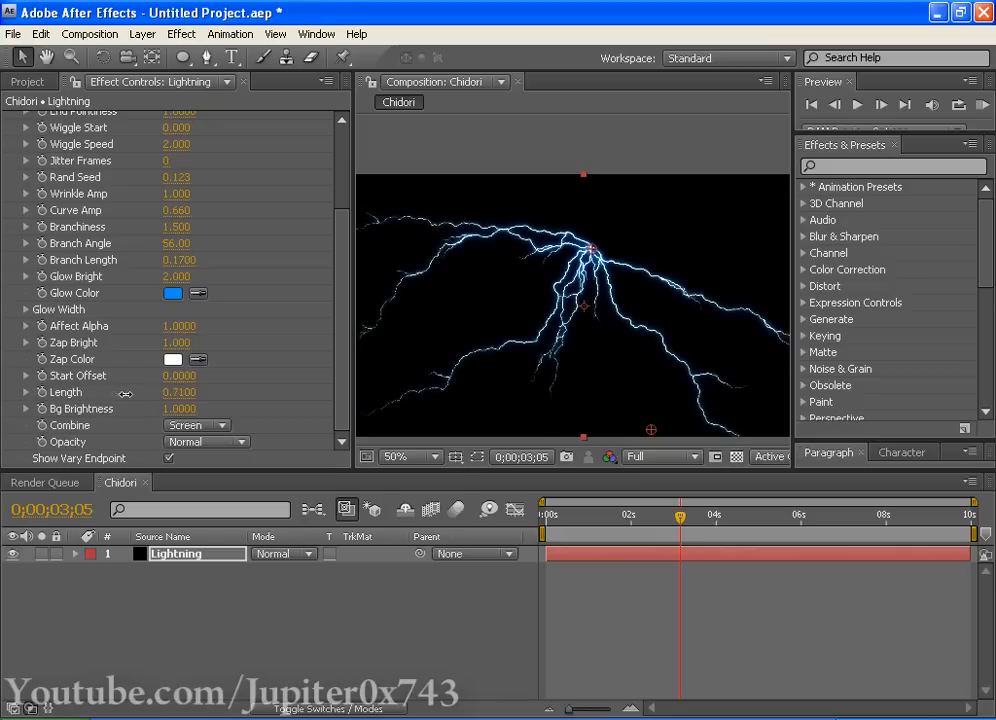
Step: Animate Start XY with a keyframe at 0;00;00;00 and a second one at 0;00;00;25 with the start point at about 578, 151.6
{"action": "scroll", "coordinate": [250, 330], "scroll_direction": "up", "scroll_amount": 5}
{"action": "left_click_drag", "start_coordinate": [578, 517], "coordinate": [545, 517]}
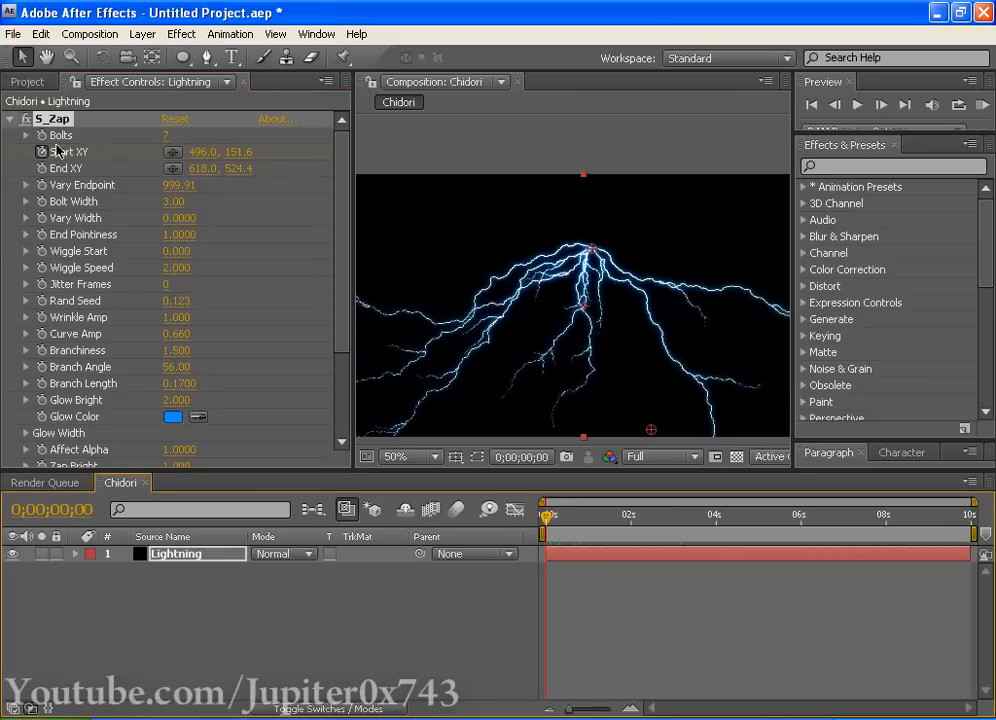
{"action": "left_click", "coordinate": [45, 152]}
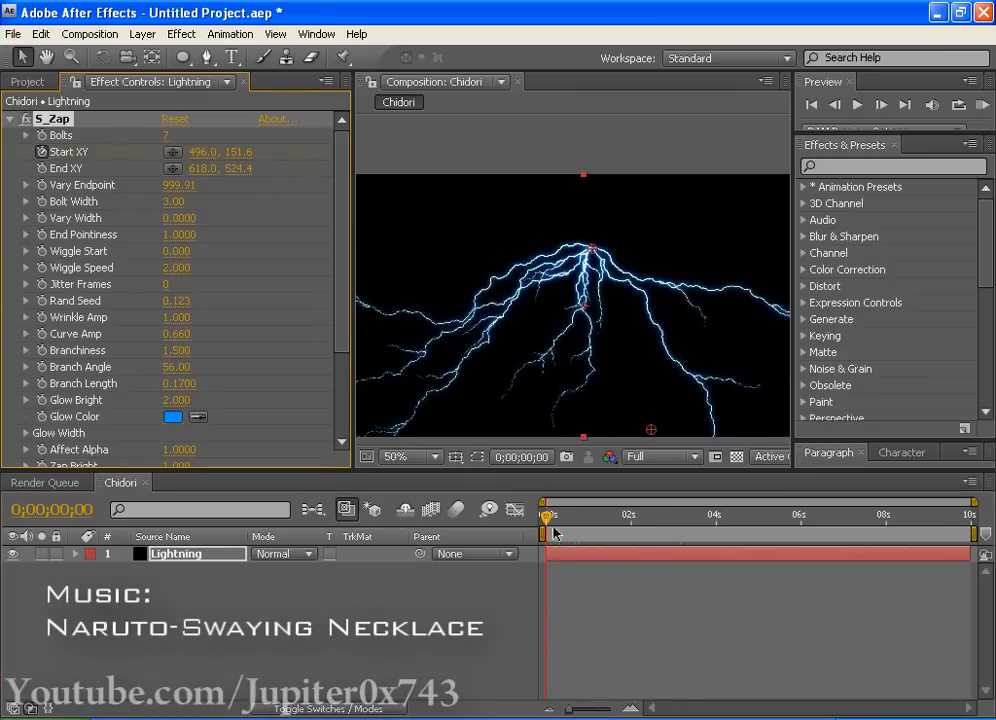
{"action": "left_click_drag", "start_coordinate": [547, 517], "coordinate": [580, 517]}
{"action": "left_click_drag", "start_coordinate": [591, 249], "coordinate": [631, 250]}
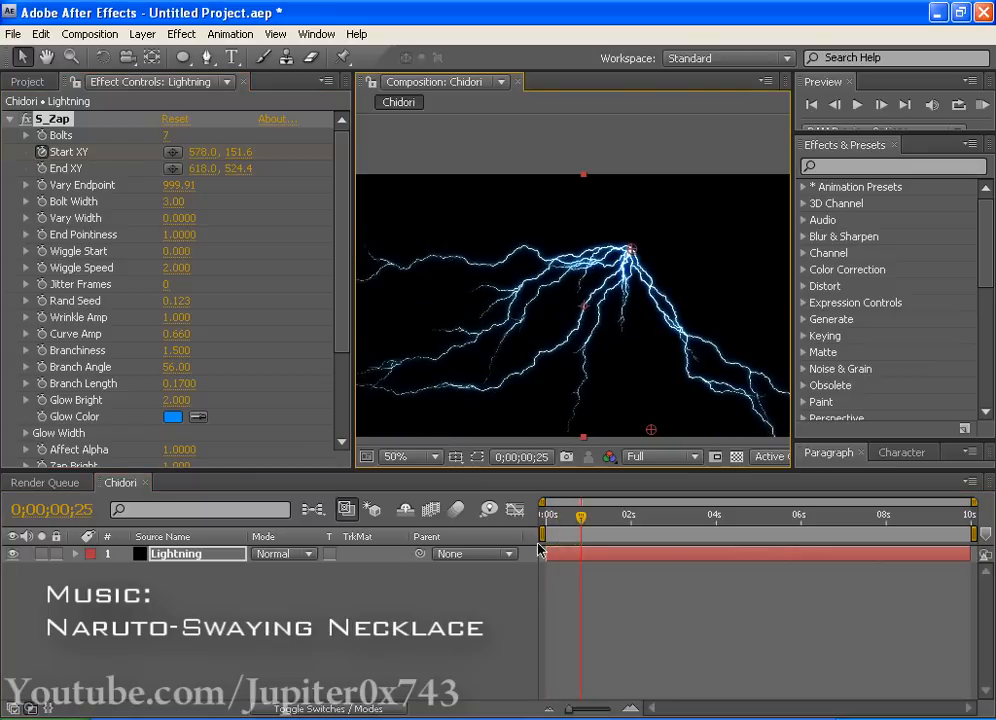
Step: Scrub the lightning animation to 0;00;02;08, return to 0;00;00;00 and remove the Start XY keyframing
{"action": "left_click_drag", "start_coordinate": [580, 517], "coordinate": [641, 517]}
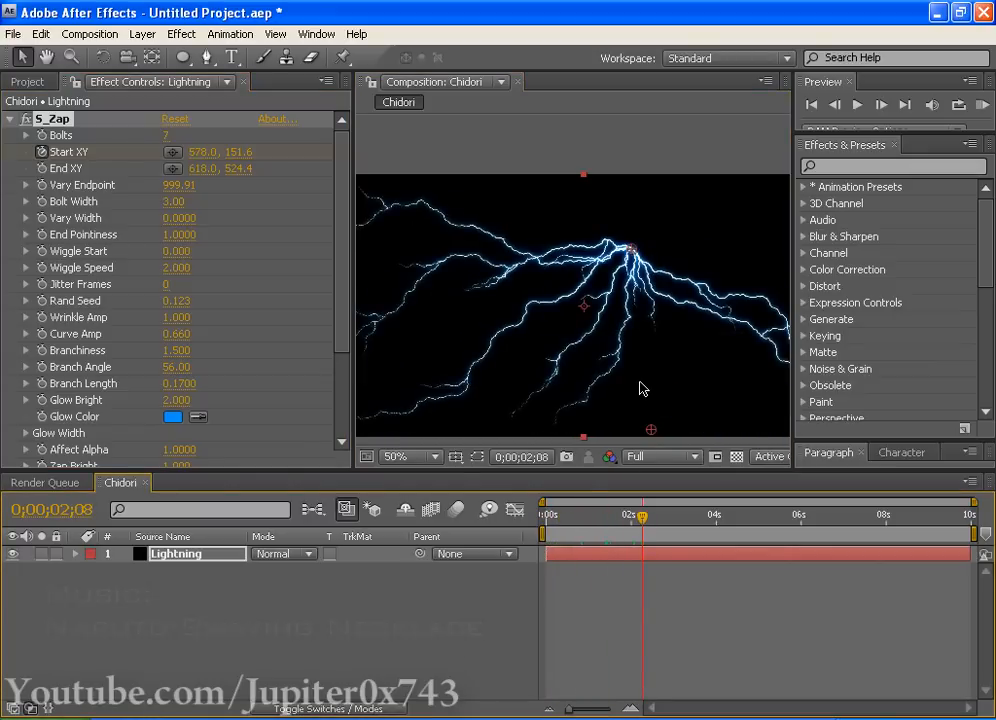
{"action": "key", "text": "j"}
{"action": "key", "text": "j"}
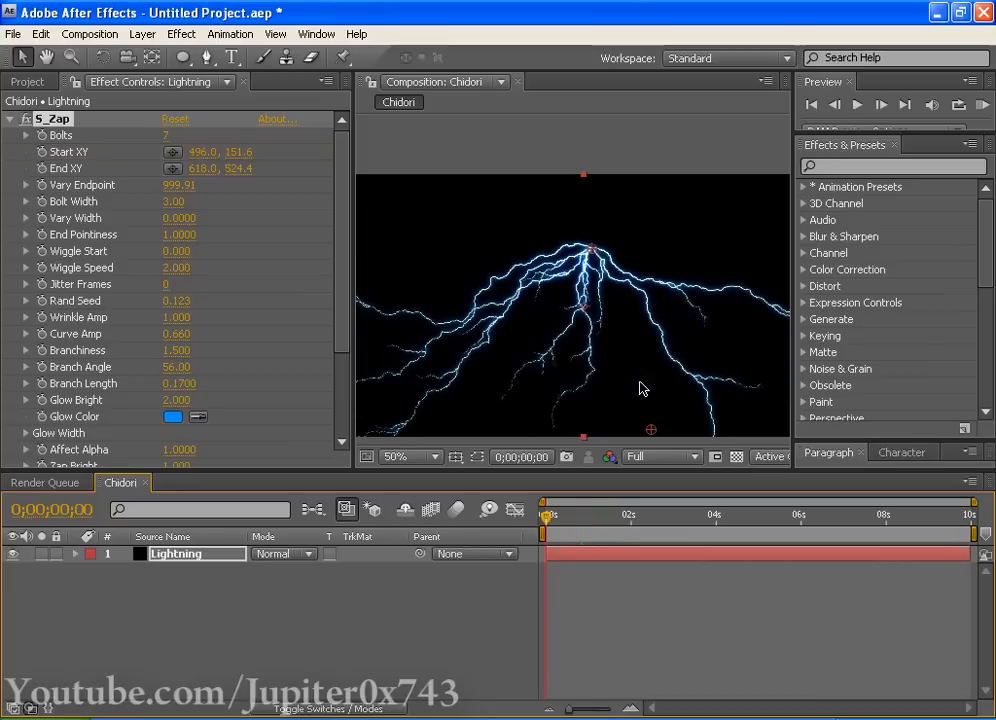
Step: Create a new black solid named Core at the composition size of 960 x 540 px
{"action": "left_click", "coordinate": [180, 33]}
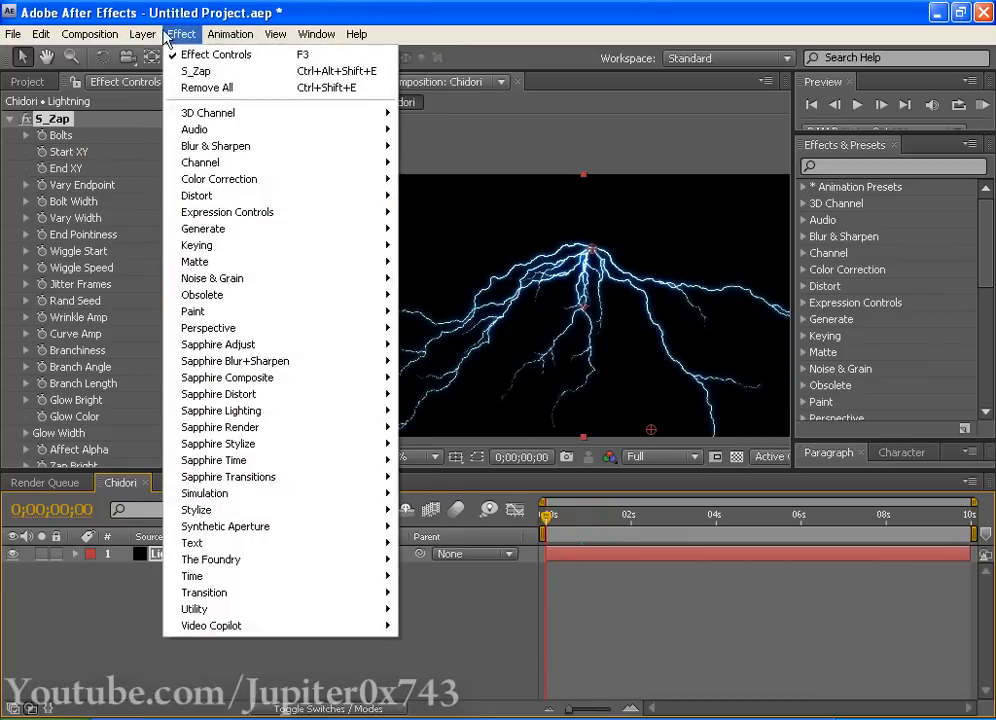
{"action": "left_click", "coordinate": [182, 33]}
{"action": "left_click", "coordinate": [143, 33]}
{"action": "mouse_move", "coordinate": [155, 54]}
{"action": "left_click", "coordinate": [502, 77]}
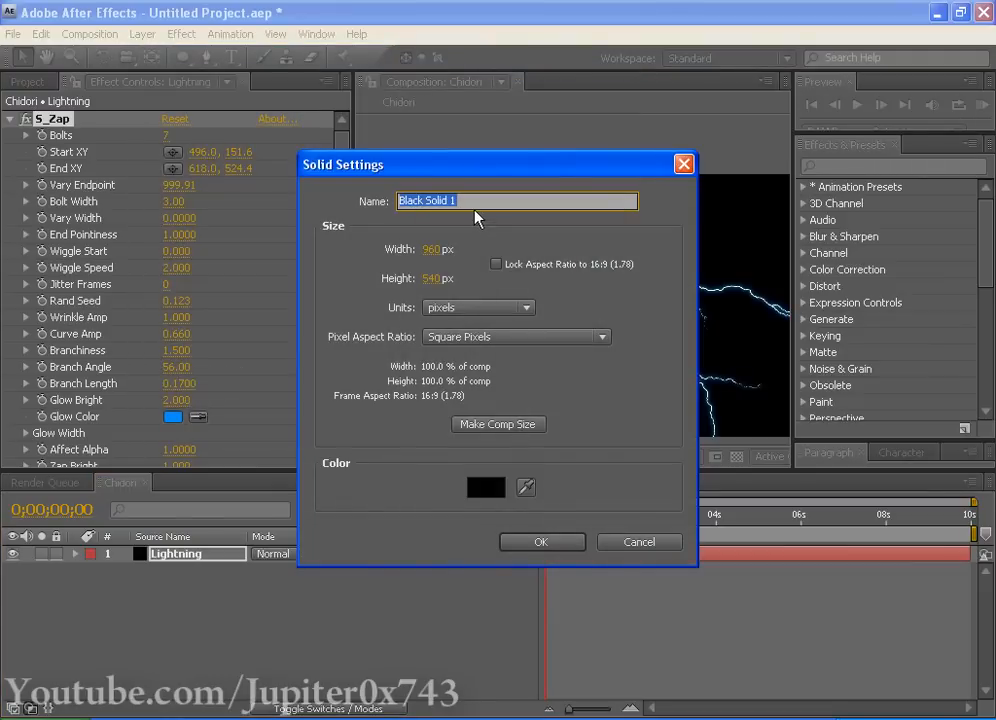
{"action": "type", "text": "Core"}
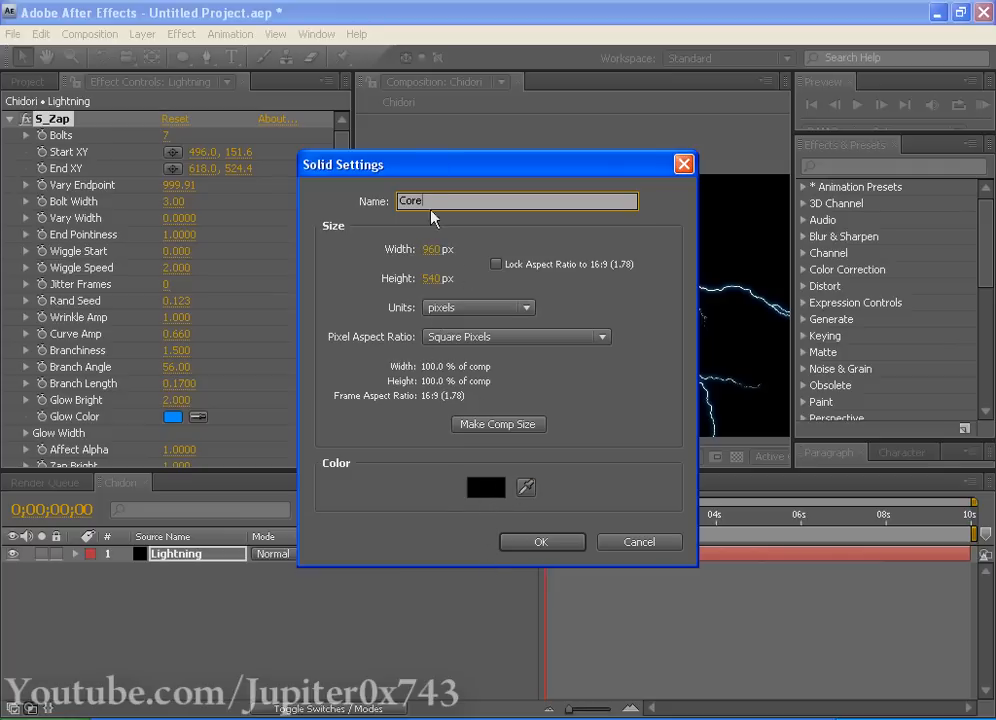
{"action": "left_click", "coordinate": [498, 424]}
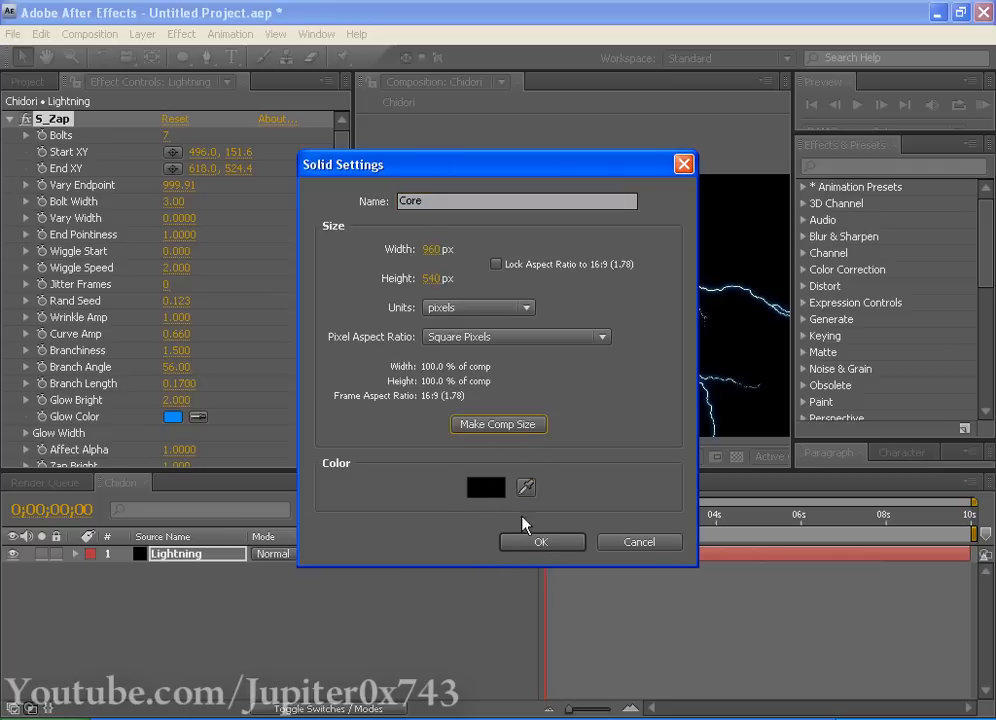
{"action": "left_click", "coordinate": [547, 543]}
Step: Try a Lens Flare on the Core layer with its center moved to about 668, 216, and delete the effect
{"action": "left_click", "coordinate": [181, 34]}
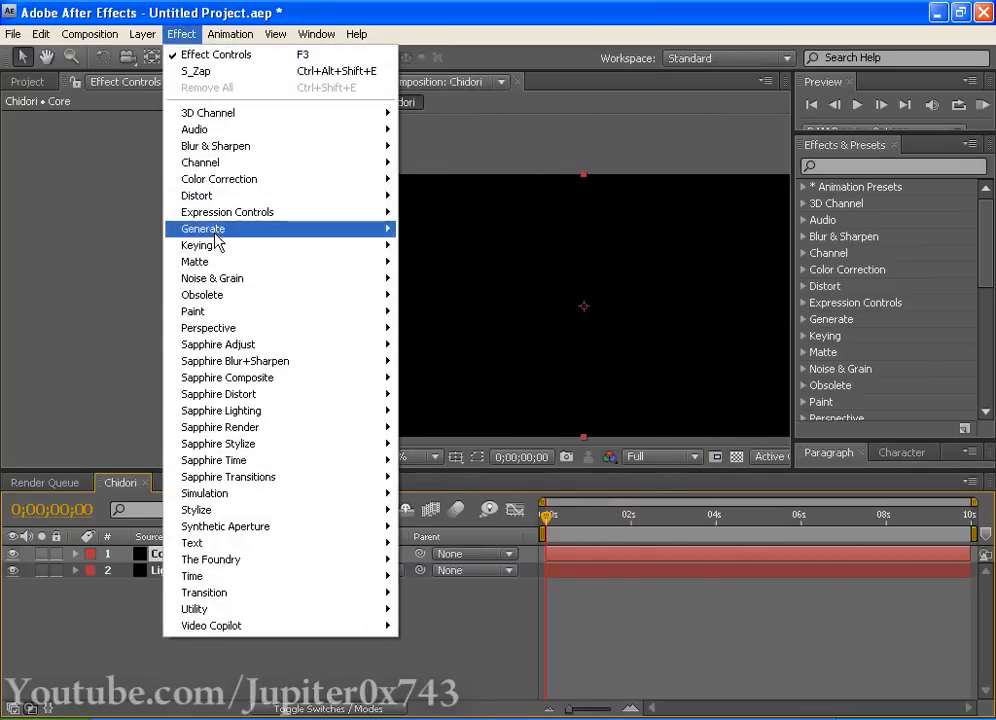
{"action": "mouse_move", "coordinate": [345, 231]}
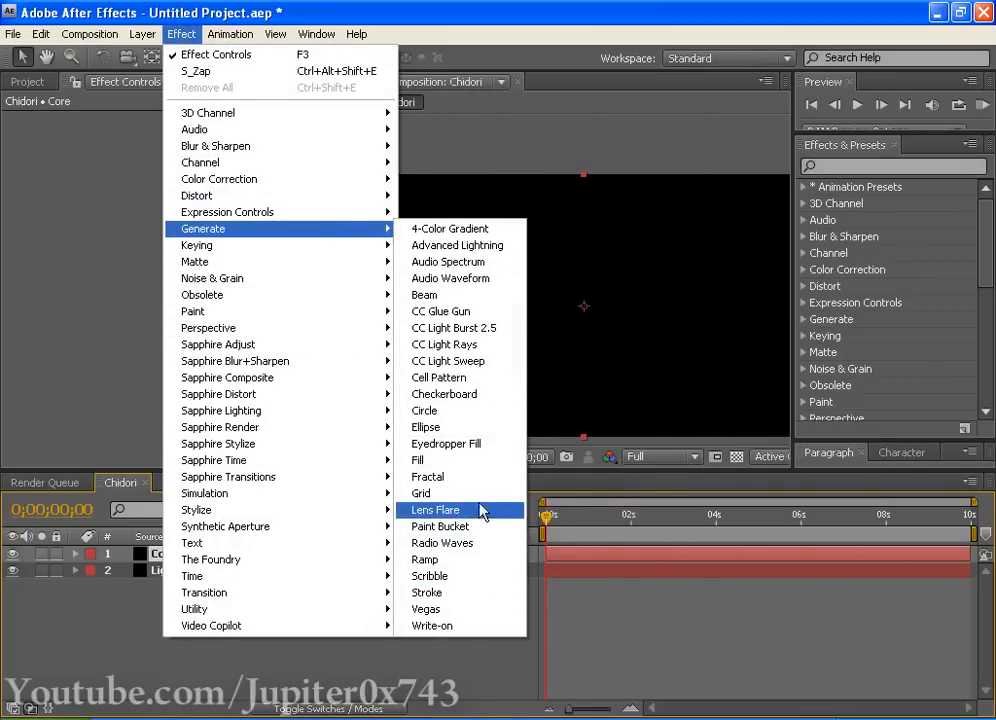
{"action": "left_click", "coordinate": [448, 510]}
{"action": "left_click_drag", "start_coordinate": [589, 294], "coordinate": [566, 346]}
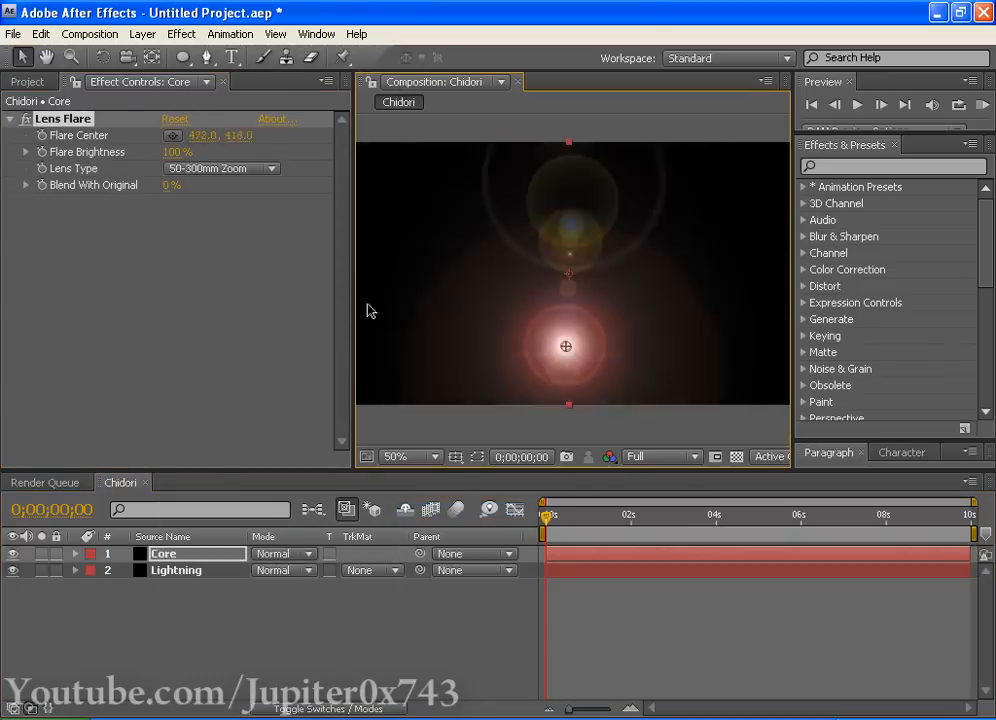
{"action": "left_click_drag", "start_coordinate": [368, 311], "coordinate": [661, 248]}
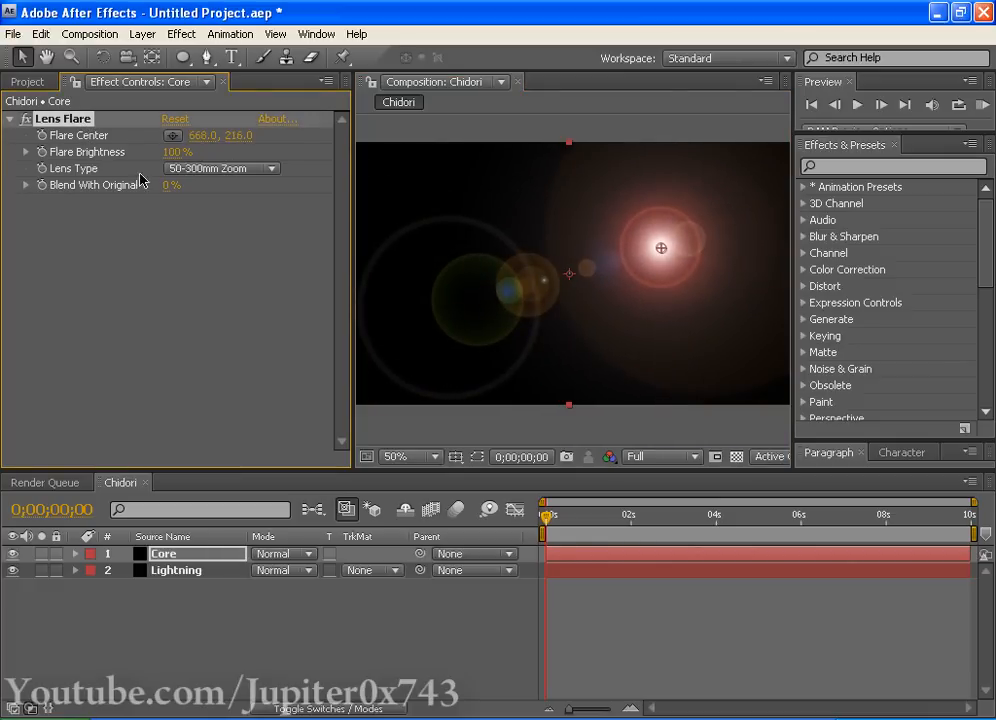
{"action": "key", "text": "Delete"}
Step: Apply the Video Copilot Optical Flares effect to the Core layer
{"action": "left_click", "coordinate": [181, 34]}
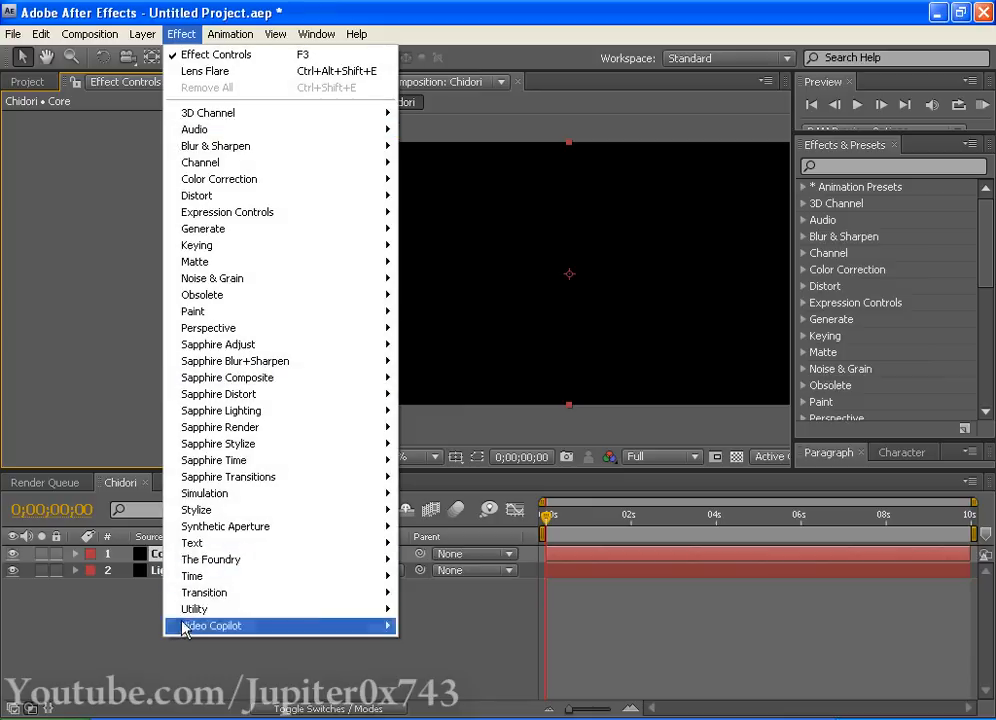
{"action": "mouse_move", "coordinate": [265, 637]}
{"action": "left_click", "coordinate": [493, 627]}
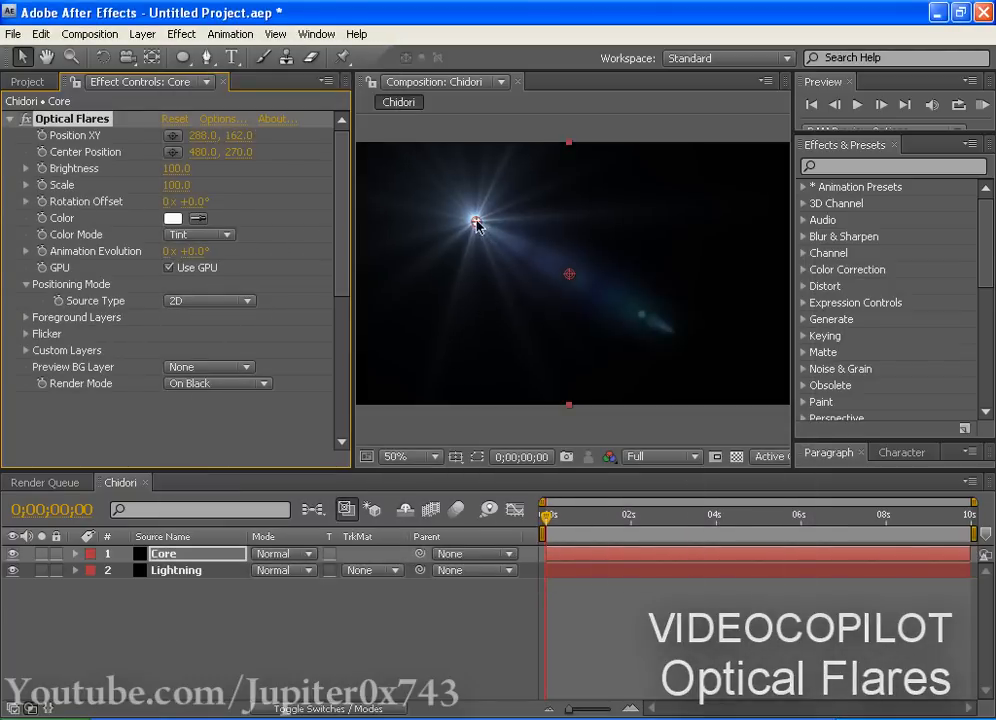
Step: Load the Cool Flare preset from the Motion Graphics presets and move the flare to about 680, 180
{"action": "left_click", "coordinate": [219, 120]}
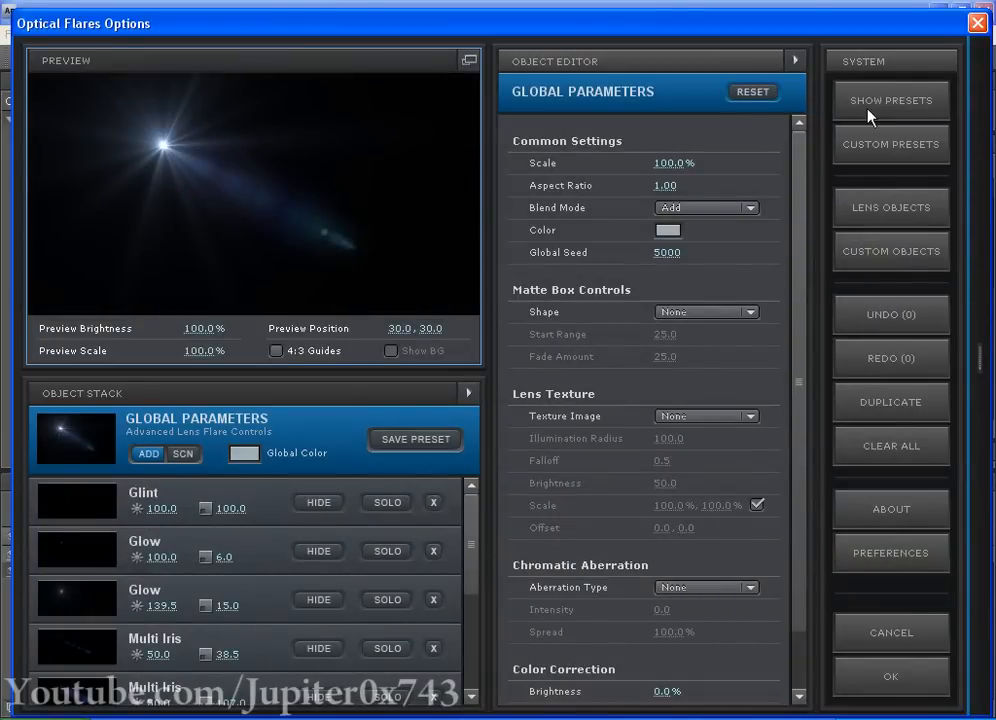
{"action": "left_click", "coordinate": [869, 116]}
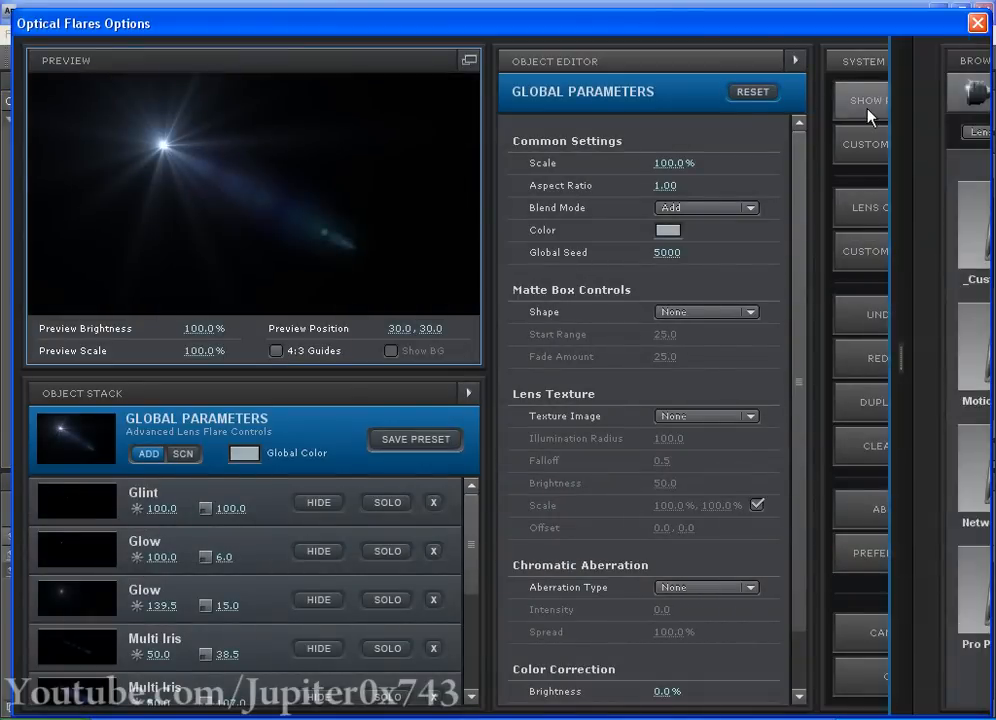
{"action": "left_click", "coordinate": [811, 184]}
{"action": "scroll", "coordinate": [768, 548], "scroll_direction": "down", "scroll_amount": 6}
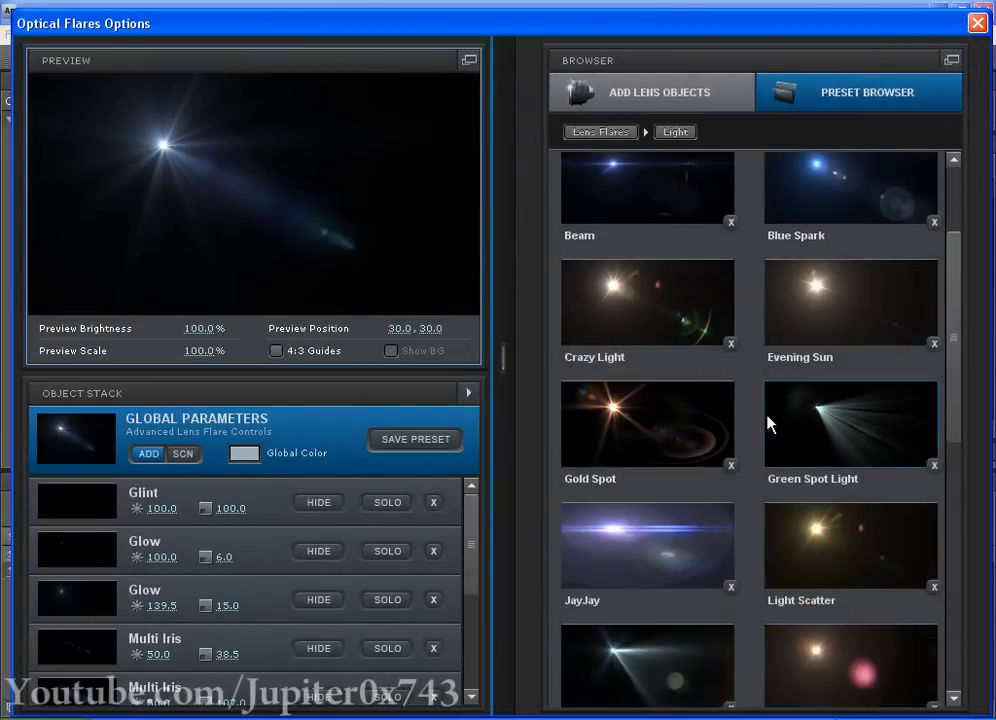
{"action": "scroll", "coordinate": [718, 296], "scroll_direction": "up", "scroll_amount": 6}
{"action": "left_click", "coordinate": [673, 220]}
{"action": "left_click", "coordinate": [669, 383]}
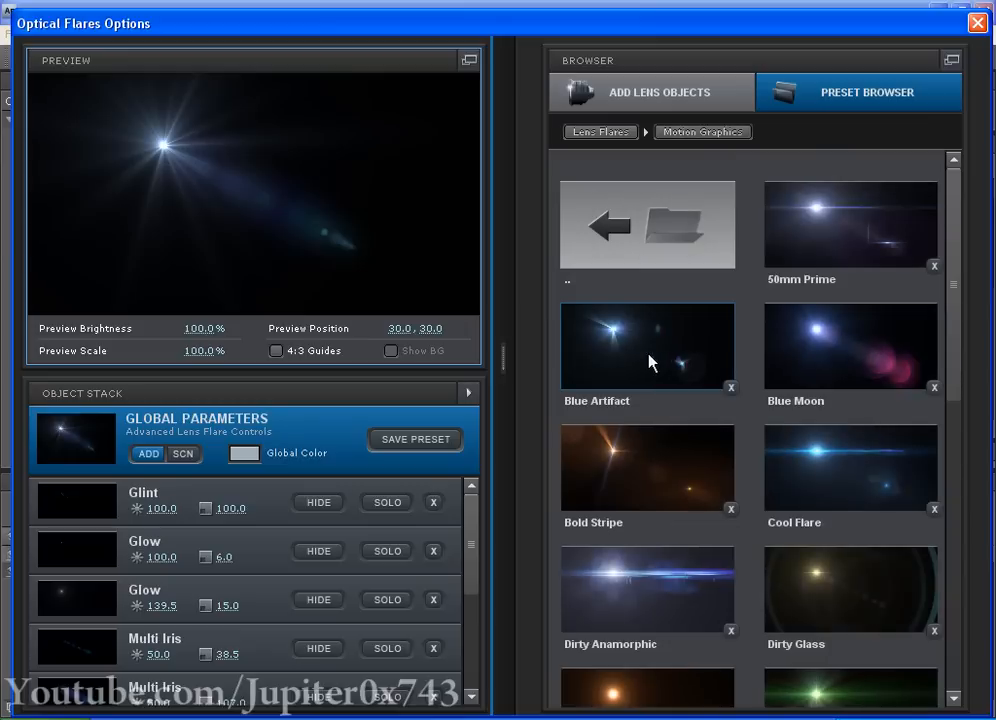
{"action": "double_click", "coordinate": [834, 456]}
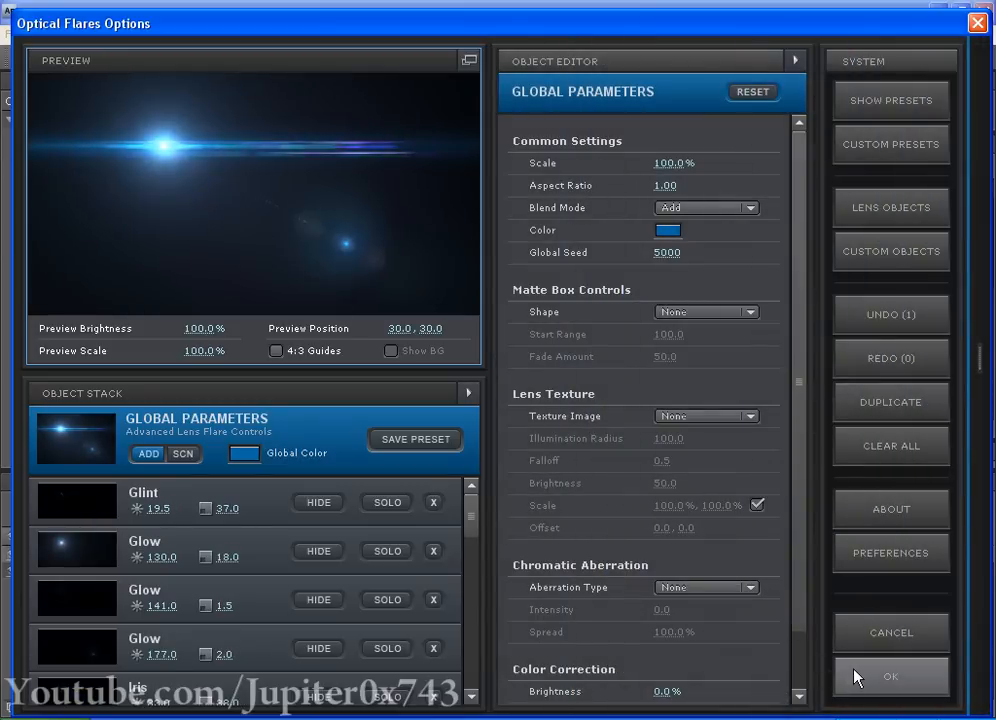
{"action": "left_click", "coordinate": [880, 676]}
{"action": "left_click", "coordinate": [98, 121]}
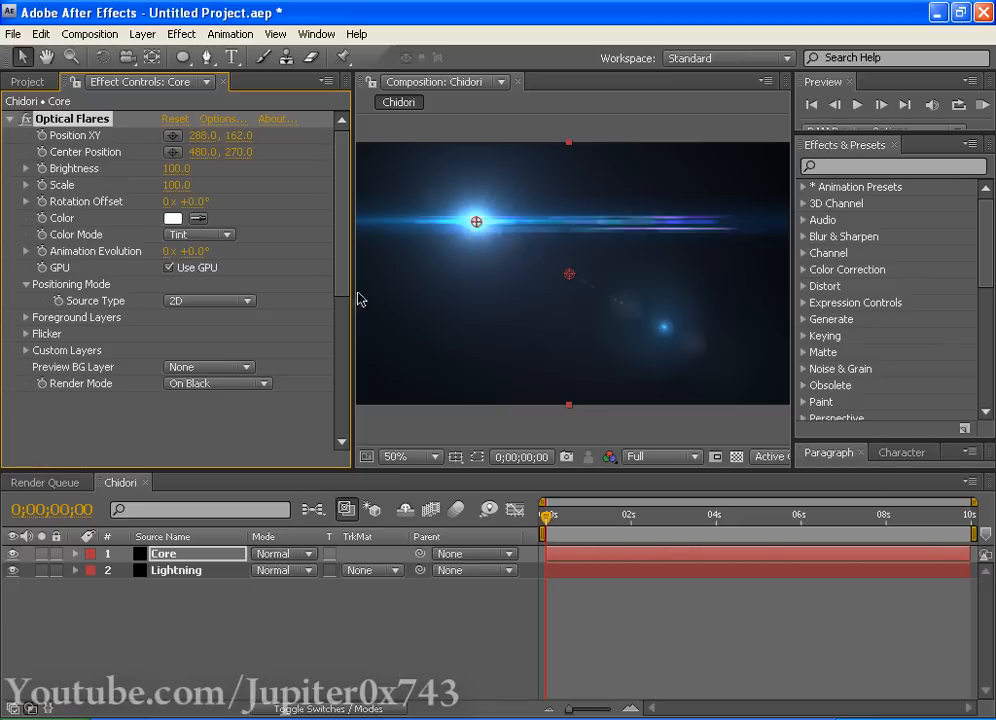
{"action": "left_click_drag", "start_coordinate": [476, 222], "coordinate": [650, 245]}
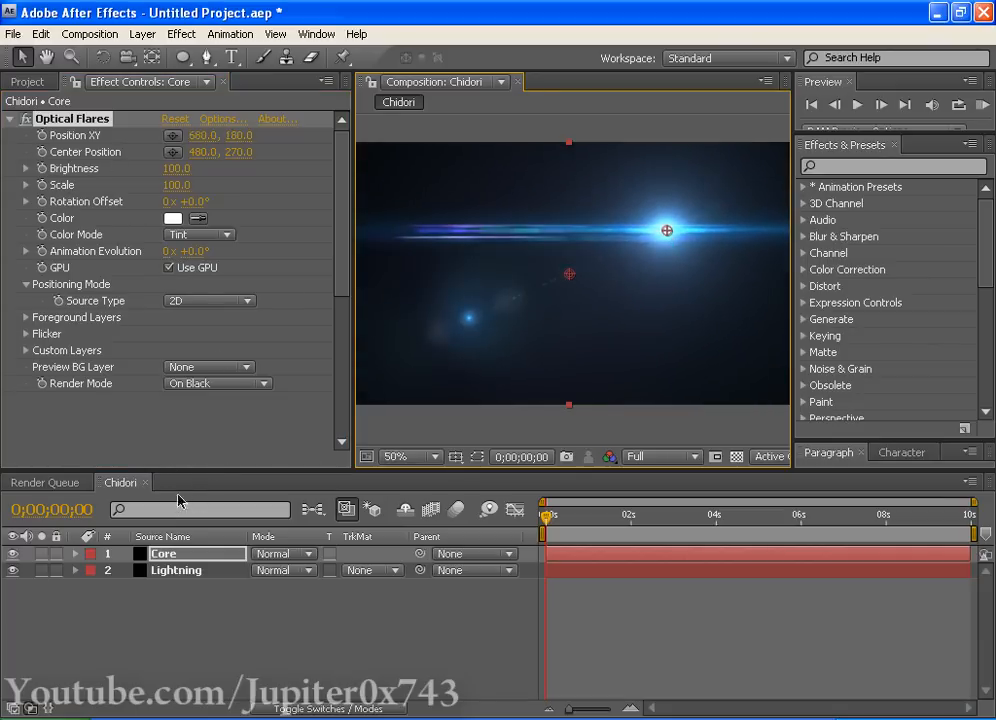
Step: Link the Lightning layer's S_Zap Start XY by expression to the Position XY of Core's Optical Flares
{"action": "left_click", "coordinate": [178, 571]}
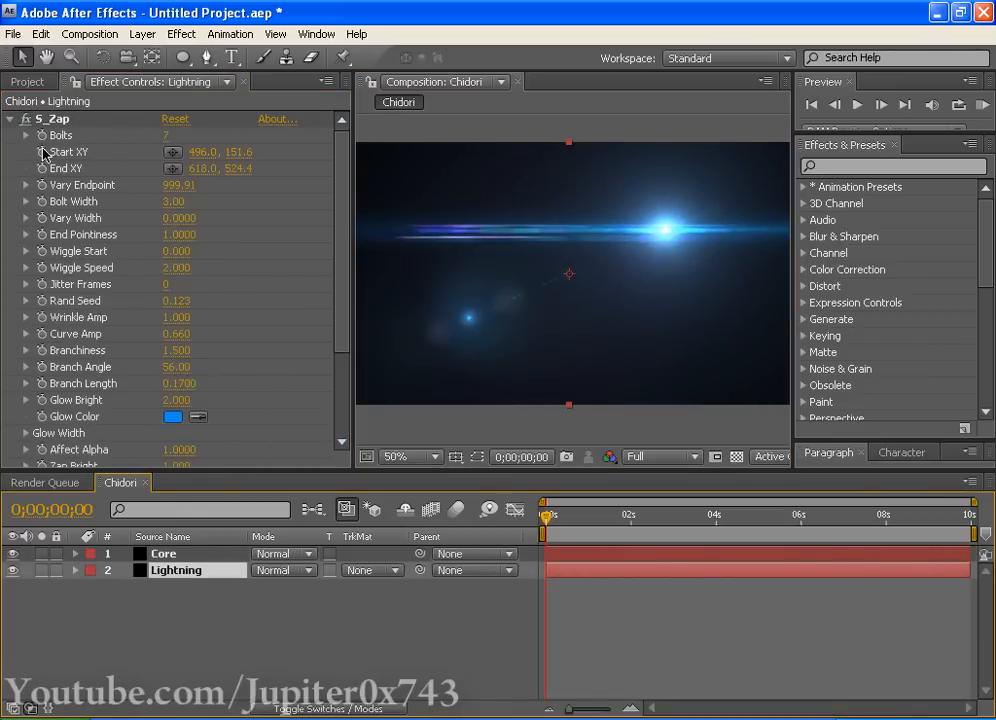
{"action": "left_click", "coordinate": [100, 553]}
{"action": "left_click", "coordinate": [75, 553]}
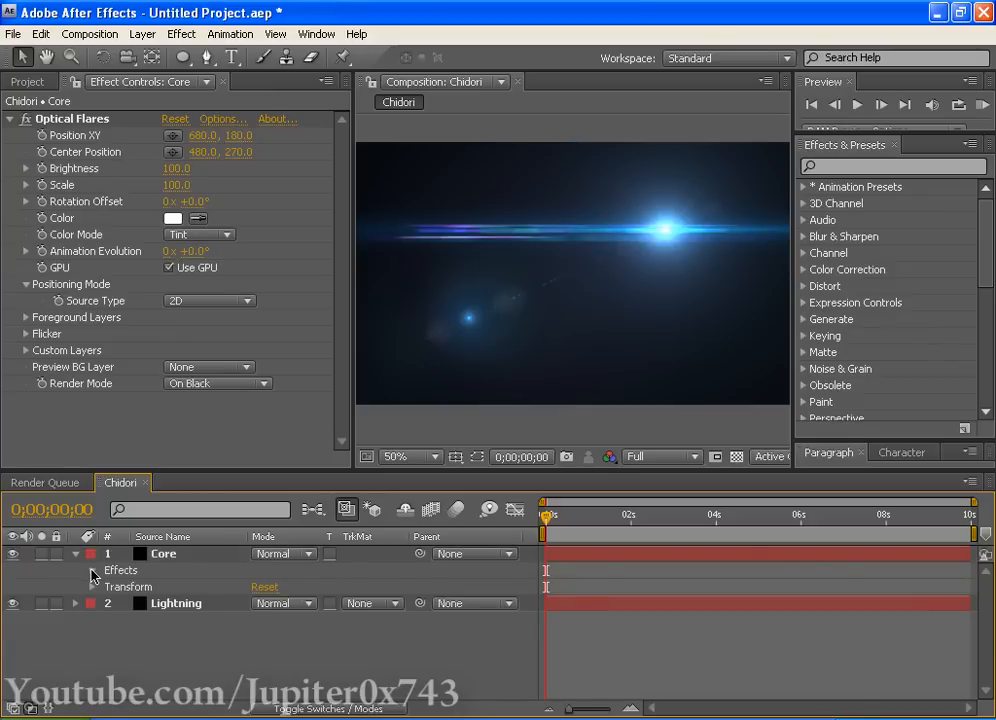
{"action": "left_click", "coordinate": [92, 571]}
{"action": "left_click", "coordinate": [108, 587]}
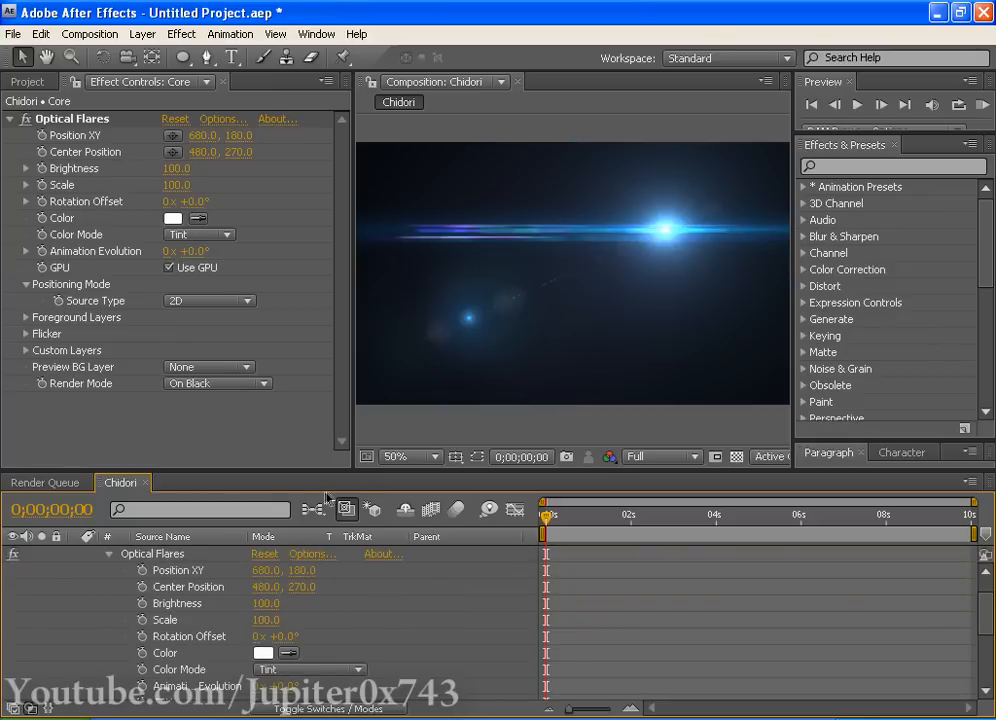
{"action": "left_click_drag", "start_coordinate": [355, 471], "coordinate": [355, 222]}
{"action": "left_click", "coordinate": [162, 635]}
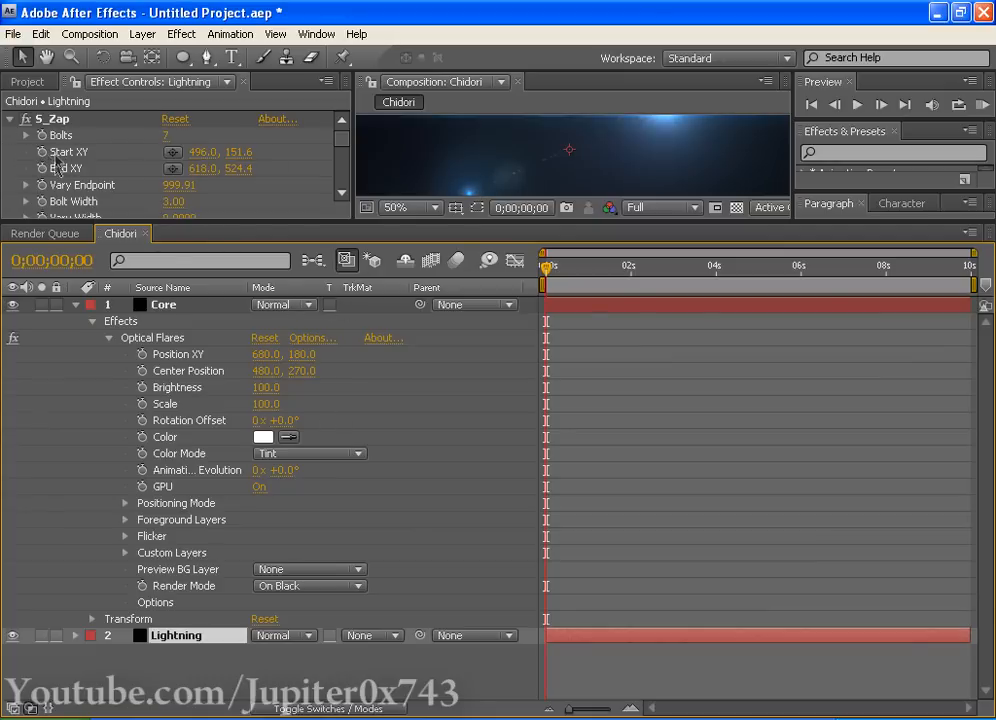
{"action": "left_click", "coordinate": [42, 152], "text": "alt"}
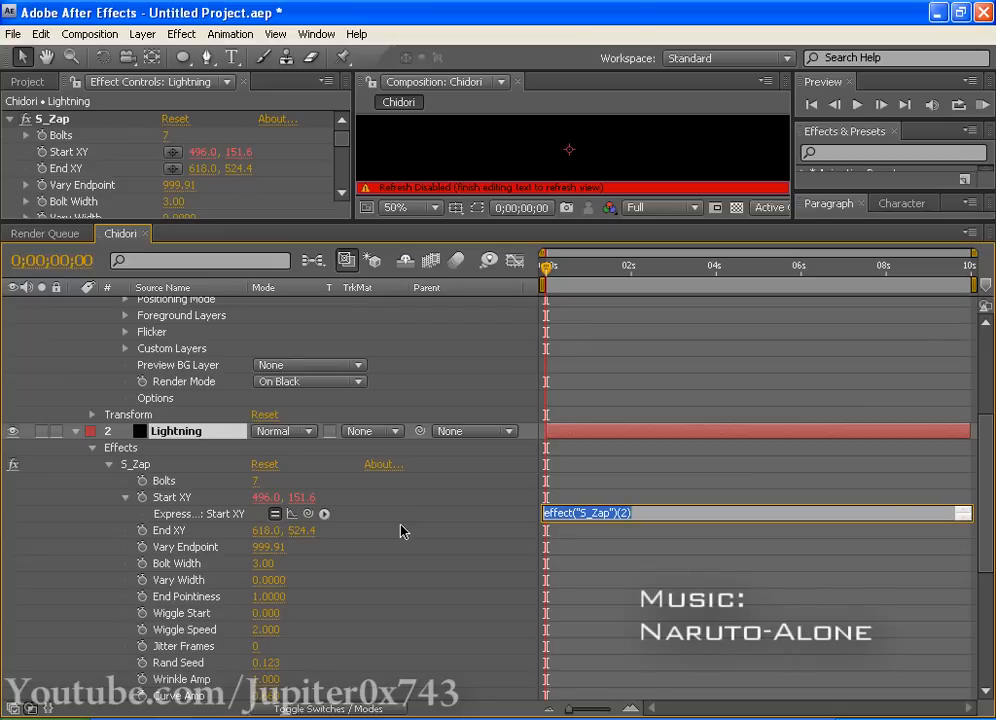
{"action": "left_click_drag", "start_coordinate": [308, 513], "coordinate": [208, 365]}
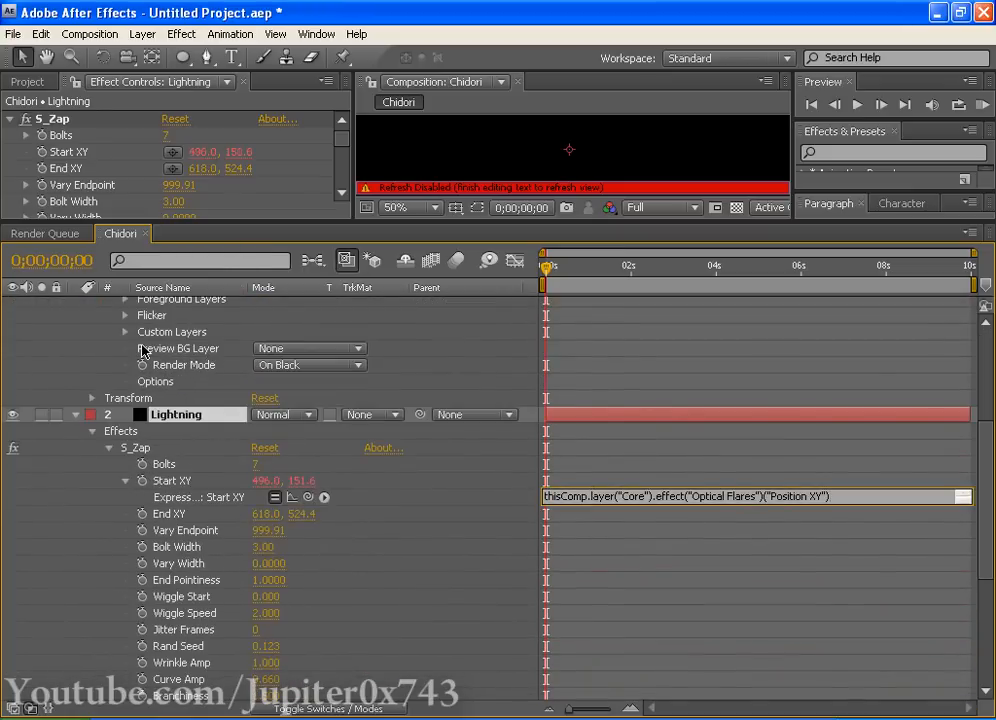
{"action": "scroll", "coordinate": [142, 349], "scroll_direction": "up", "scroll_amount": 5}
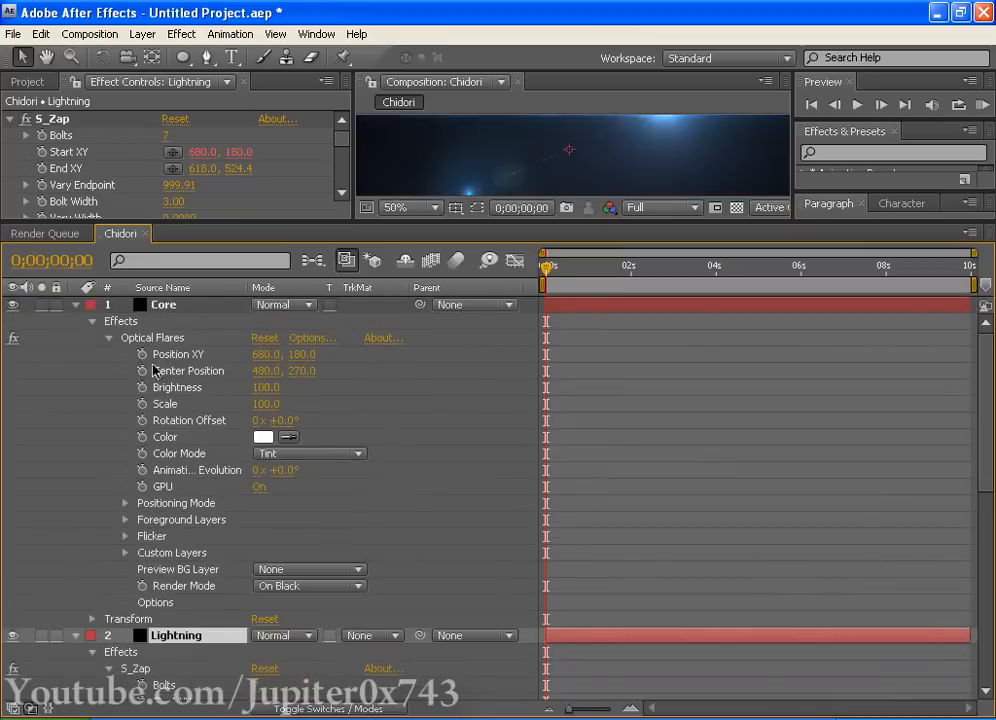
Step: Collapse both layers' properties, restore the taller composition view and set the Core layer's blending mode to Add
{"action": "left_click", "coordinate": [75, 304]}
{"action": "left_click", "coordinate": [75, 321]}
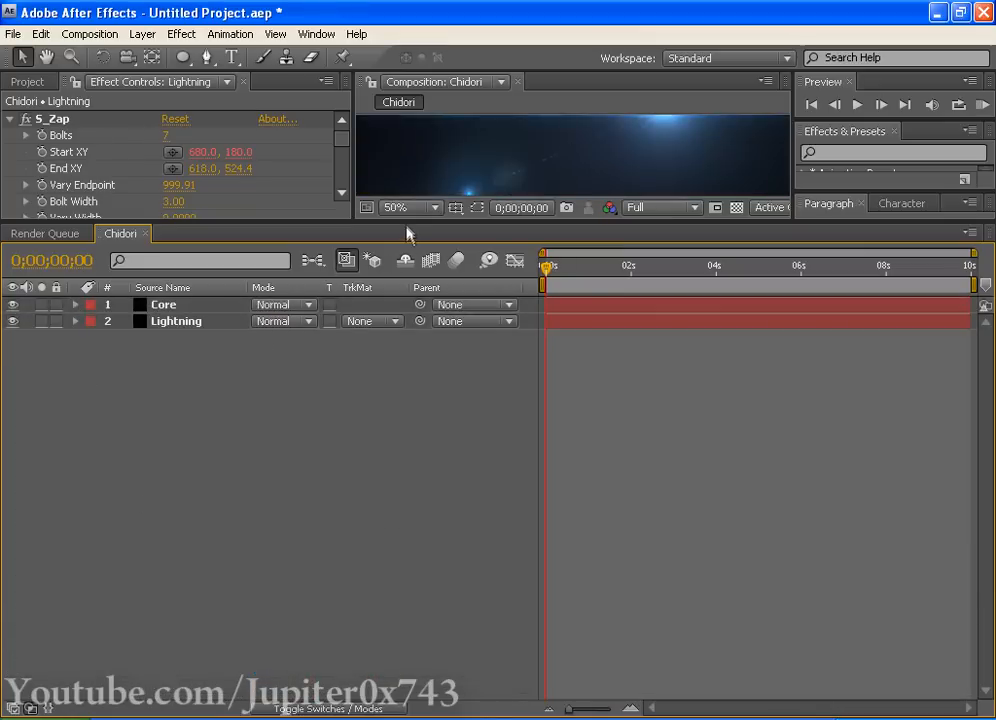
{"action": "left_click_drag", "start_coordinate": [407, 233], "coordinate": [405, 512]}
{"action": "left_click", "coordinate": [285, 596]}
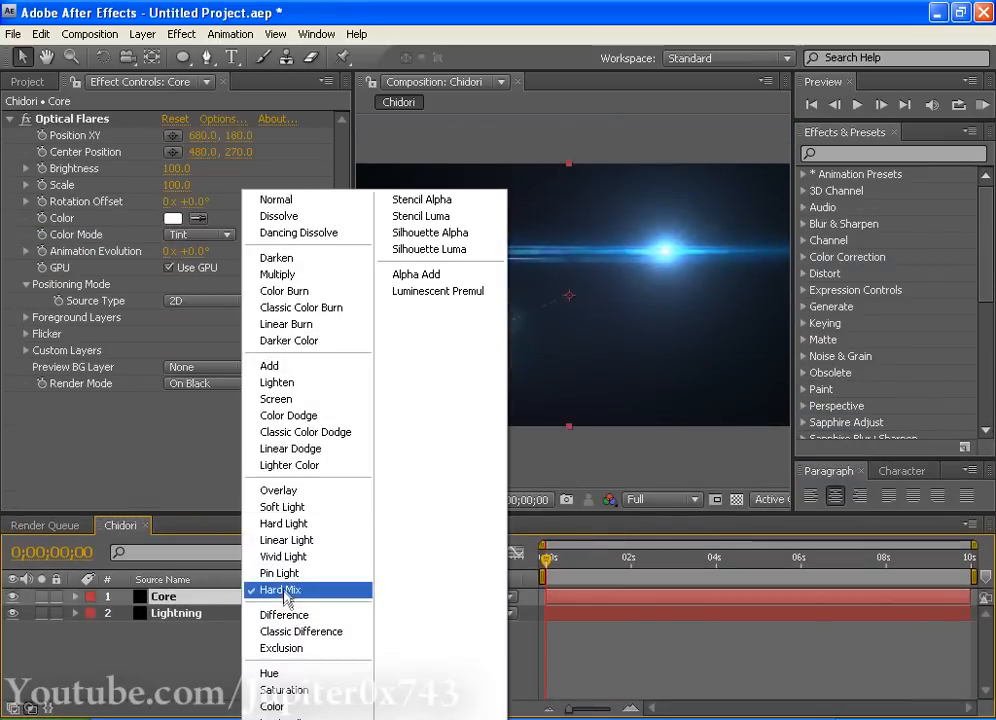
{"action": "left_click", "coordinate": [289, 597]}
{"action": "left_click", "coordinate": [289, 597]}
{"action": "left_click", "coordinate": [291, 366]}
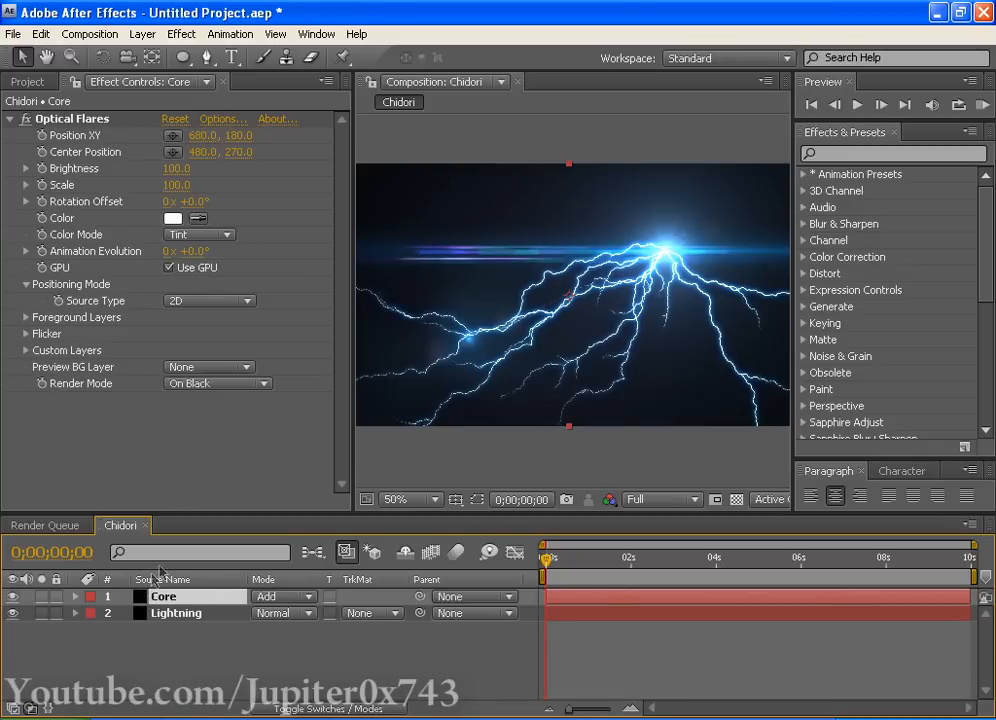
Step: Test the link by moving the Core layer's flare around the frame, leaving its Position XY at about 520, 158
{"action": "left_click", "coordinate": [89, 133]}
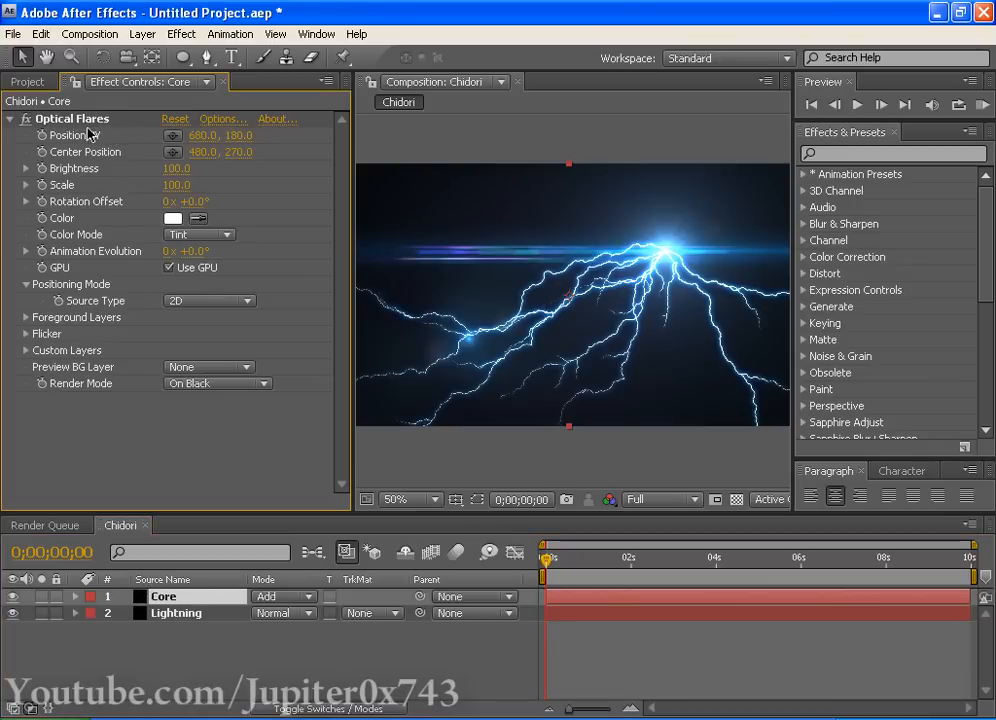
{"action": "left_click", "coordinate": [182, 615]}
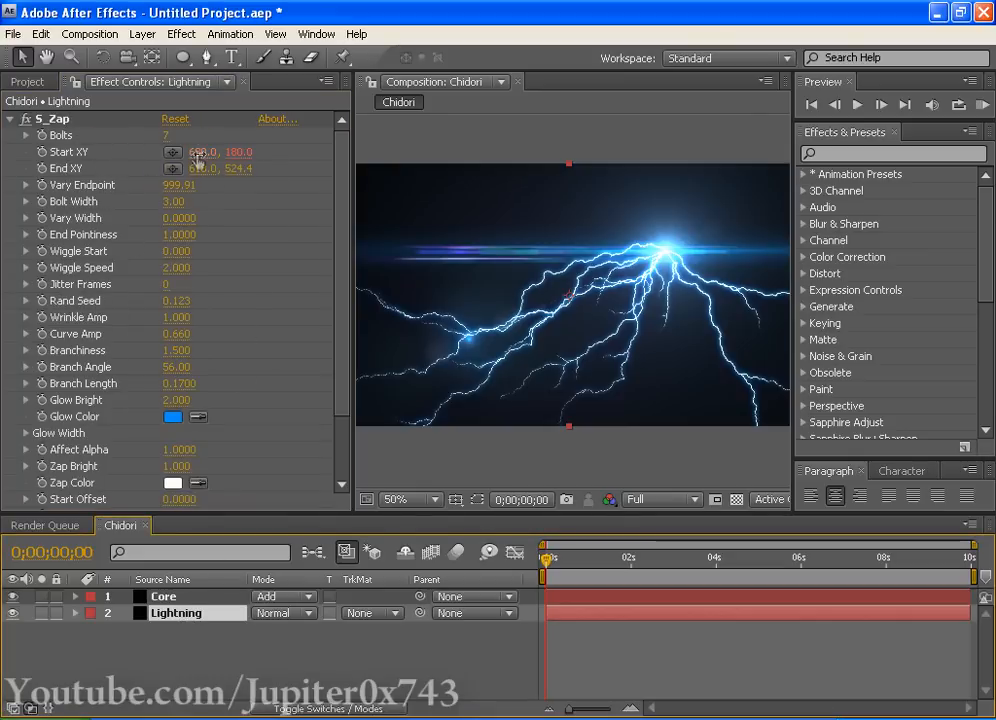
{"action": "left_click", "coordinate": [195, 597]}
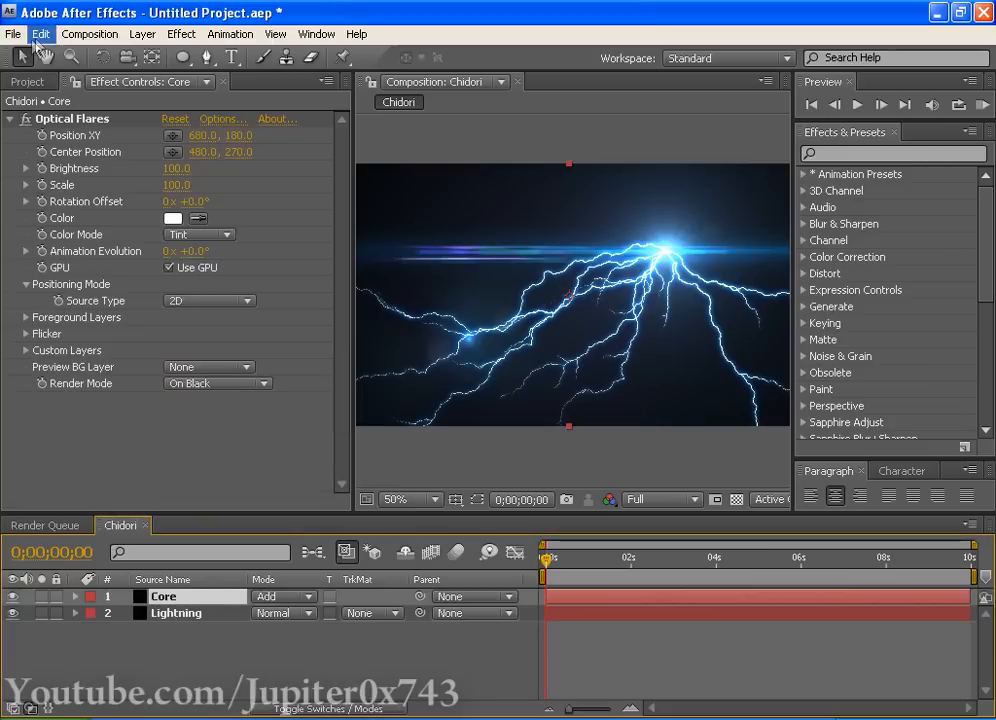
{"action": "left_click", "coordinate": [70, 118]}
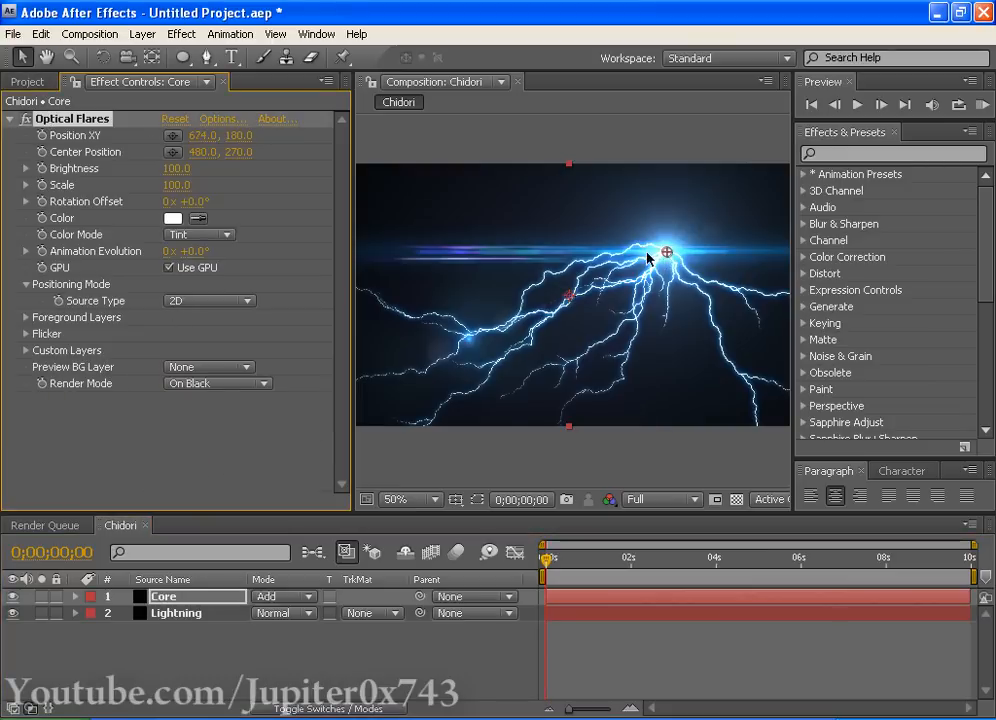
{"action": "left_click_drag", "start_coordinate": [648, 258], "coordinate": [619, 360]}
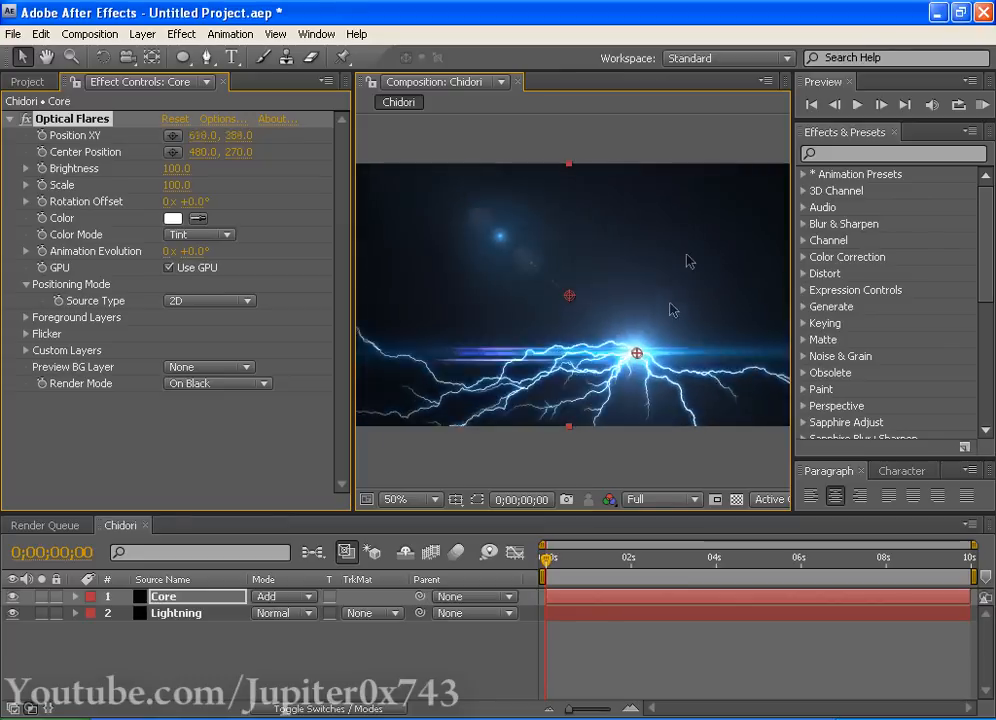
{"action": "left_click_drag", "start_coordinate": [671, 304], "coordinate": [575, 244]}
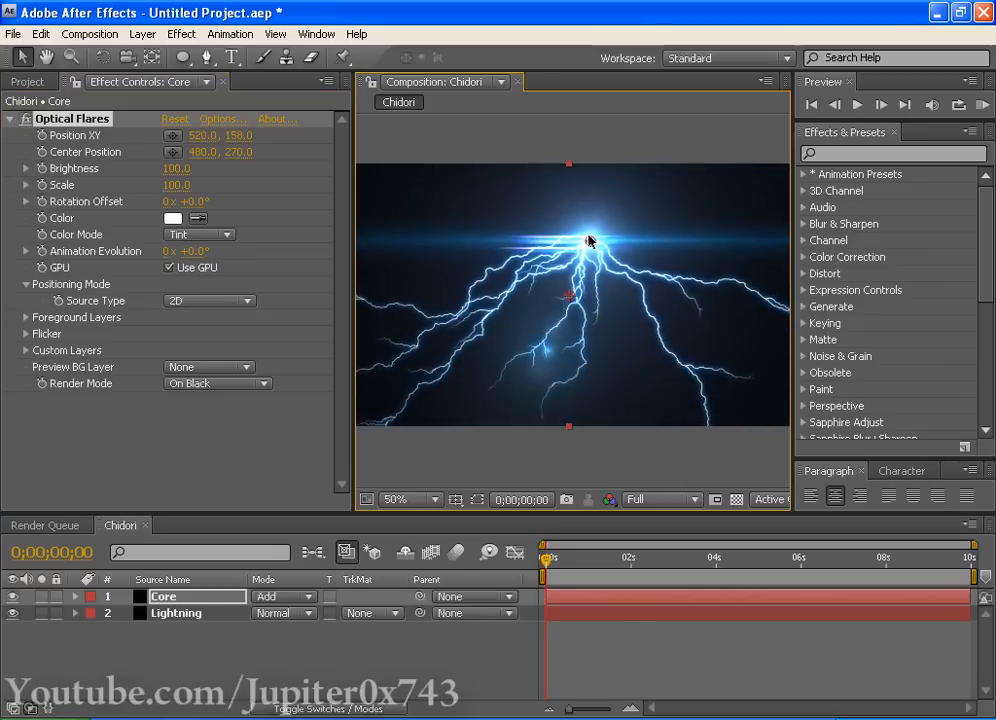
Step: Set the Lightning layer's S_Zap Bolts to 10 and duplicate the layer
{"action": "left_click", "coordinate": [205, 615]}
{"action": "left_click_drag", "start_coordinate": [173, 135], "coordinate": [198, 135]}
{"action": "left_click", "coordinate": [228, 618]}
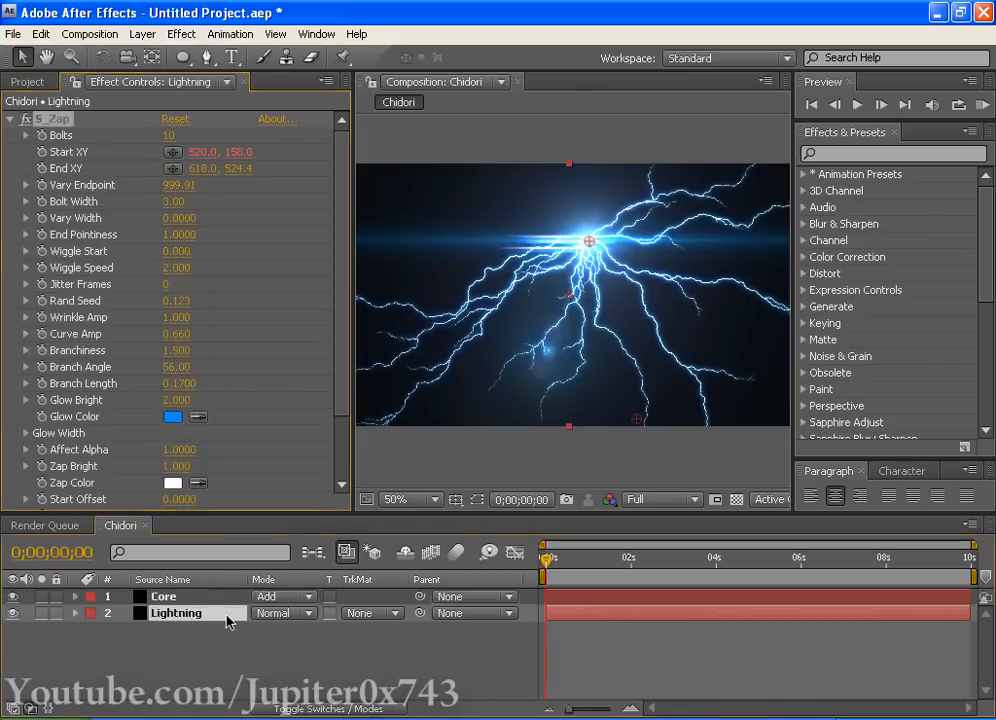
{"action": "key", "text": "ctrl+d"}
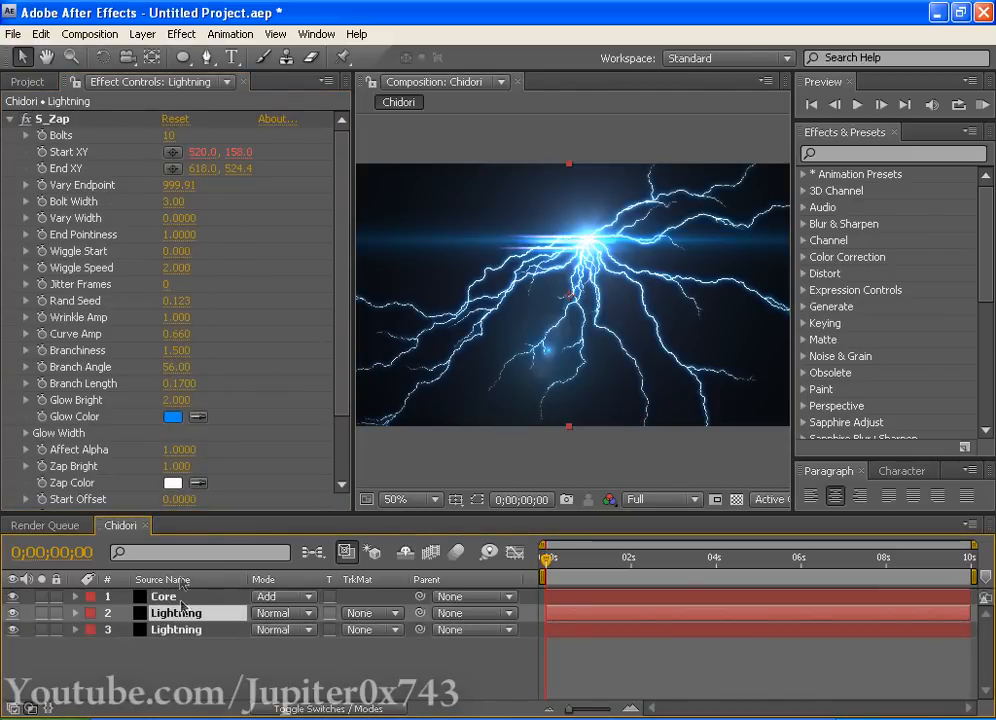
Step: Solo the upper Lightning copy and set its S_Zap Bolts to 18 and Length to 0.13
{"action": "left_click", "coordinate": [41, 614]}
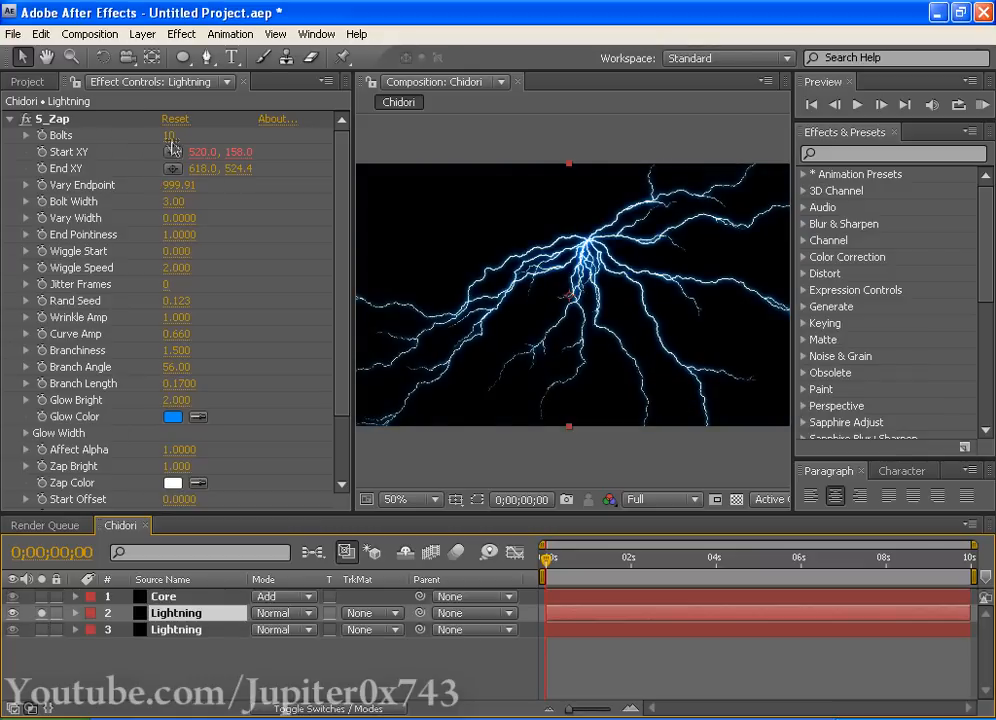
{"action": "left_click_drag", "start_coordinate": [170, 140], "coordinate": [196, 138]}
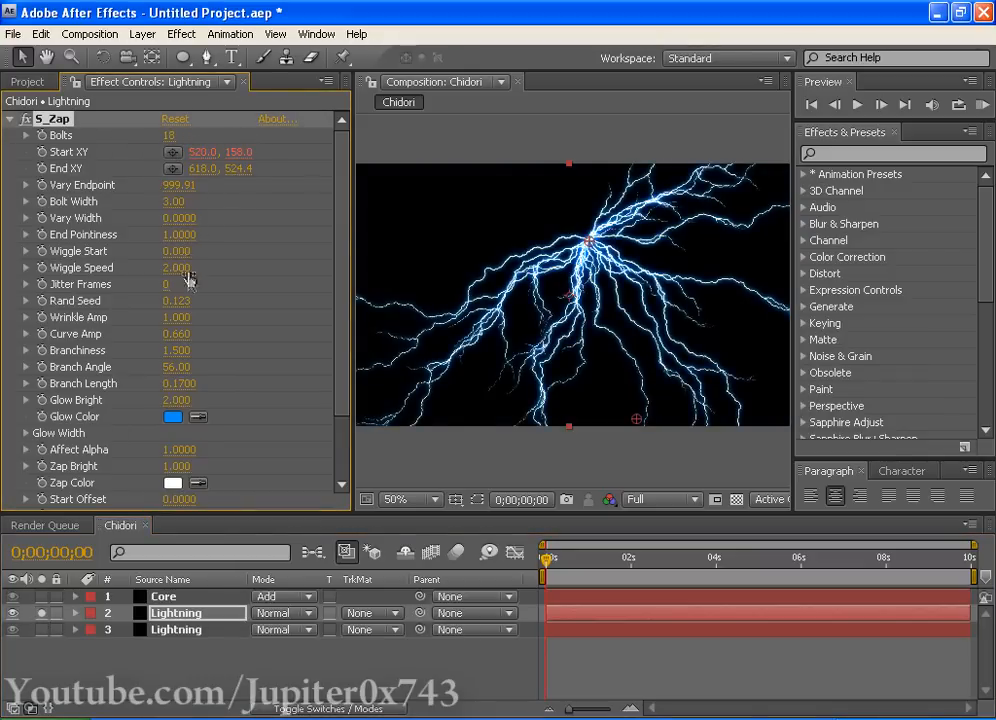
{"action": "scroll", "coordinate": [188, 285], "scroll_direction": "down", "scroll_amount": 3}
{"action": "left_click_drag", "start_coordinate": [186, 435], "coordinate": [123, 435]}
{"action": "scroll", "coordinate": [171, 238], "scroll_direction": "up", "scroll_amount": 3}
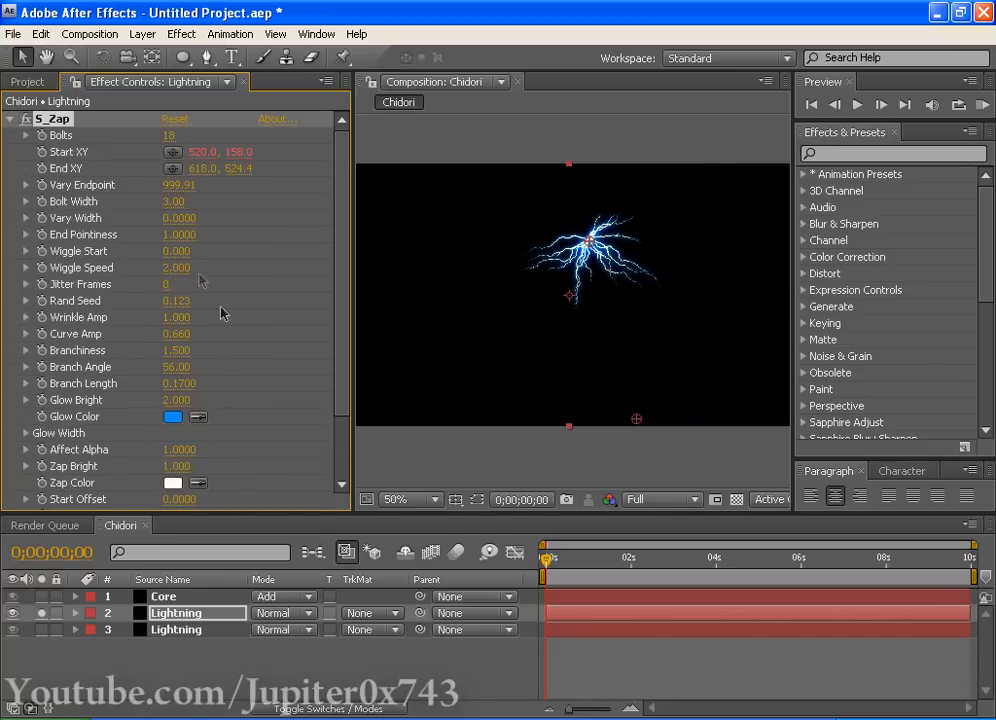
Step: Set the Lightning copy's S_Zap Bolt Width to 5, Glow Bright to 2.9 and Vary Width to 1
{"action": "left_click_drag", "start_coordinate": [171, 201], "coordinate": [174, 200]}
{"action": "scroll", "coordinate": [228, 348], "scroll_direction": "down", "scroll_amount": 2}
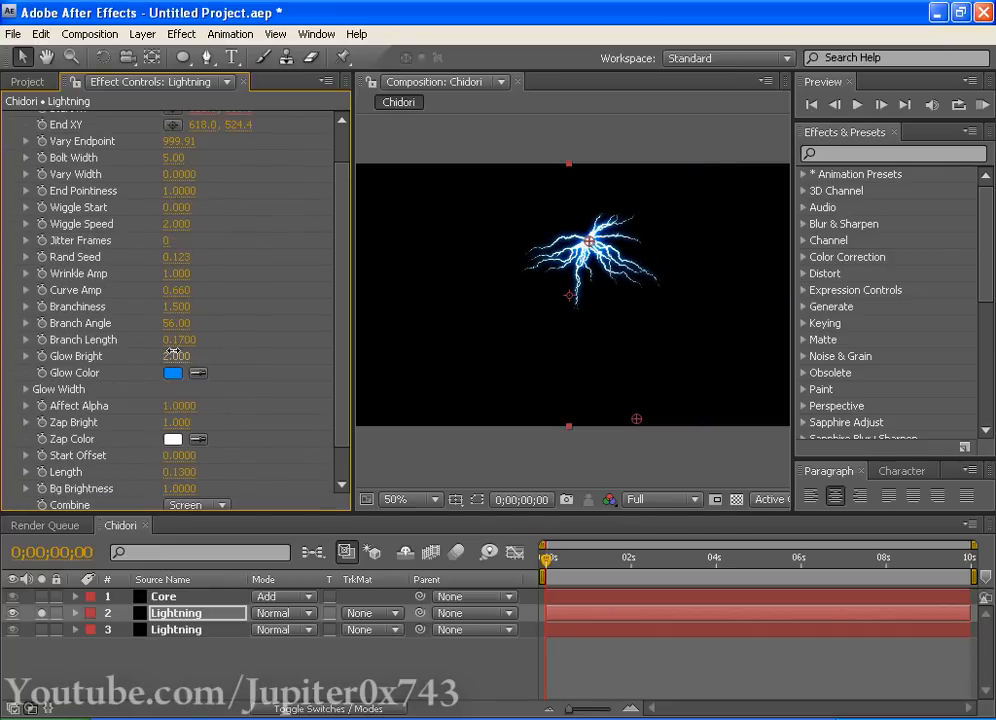
{"action": "left_click_drag", "start_coordinate": [175, 354], "coordinate": [189, 352]}
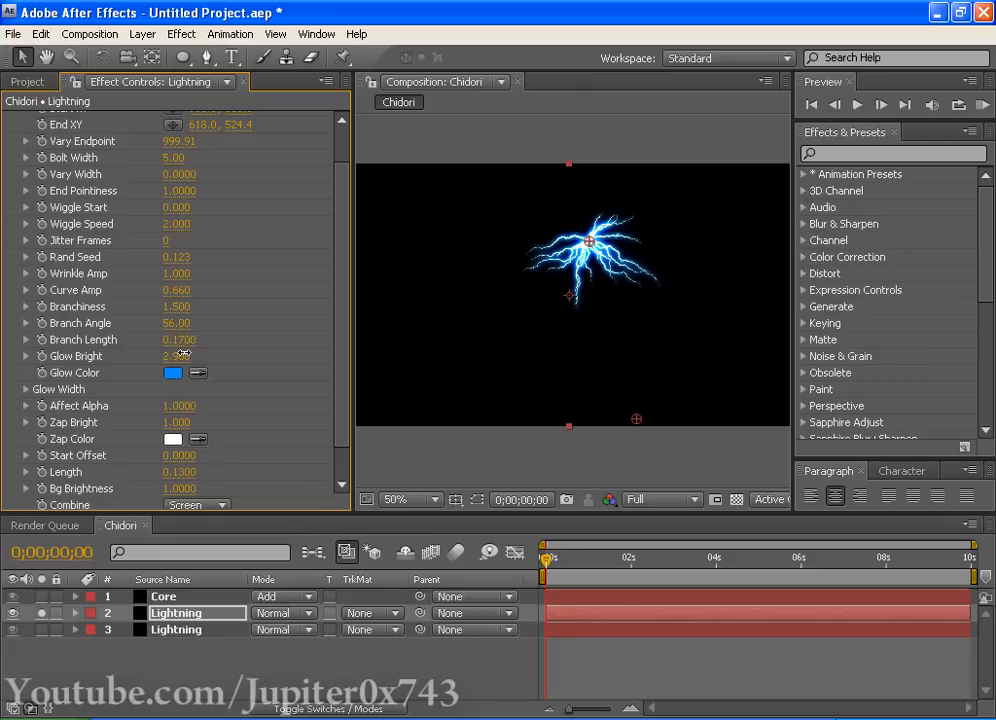
{"action": "scroll", "coordinate": [140, 240], "scroll_direction": "up", "scroll_amount": 2}
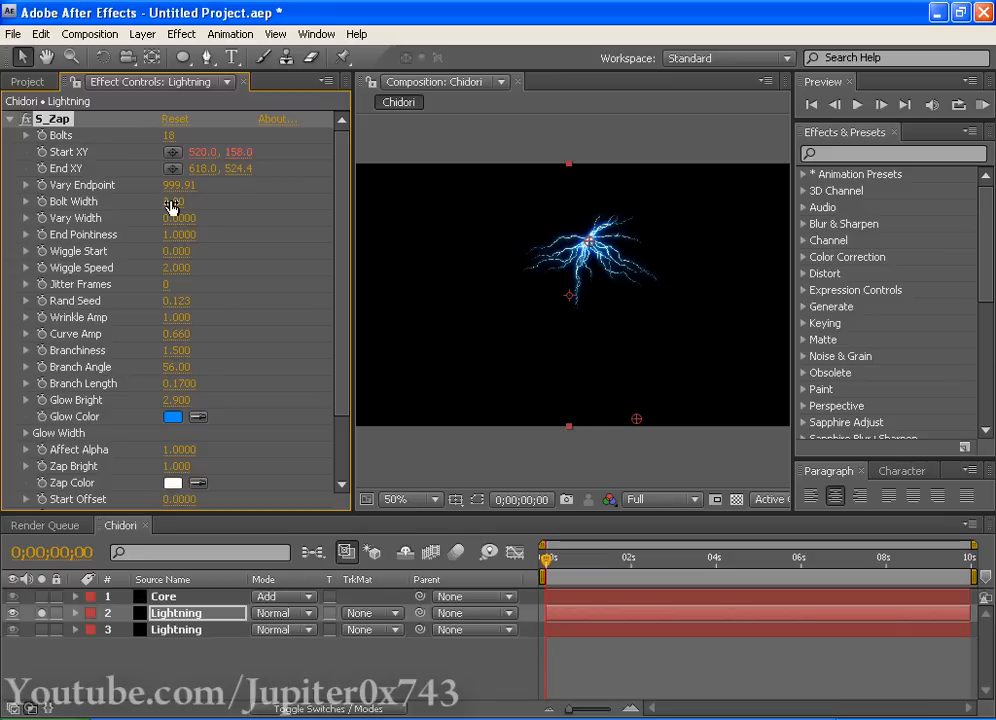
{"action": "left_click_drag", "start_coordinate": [174, 218], "coordinate": [431, 216]}
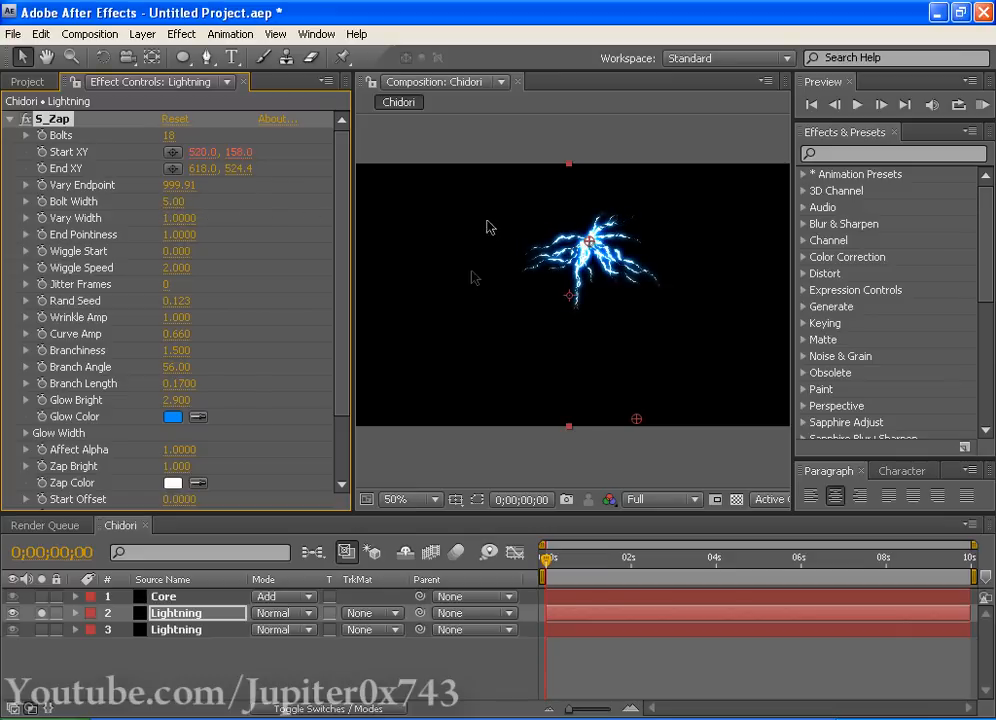
Step: Unsolo the Lightning copy and set the blending mode of both Lightning layers to Screen
{"action": "left_click", "coordinate": [41, 613]}
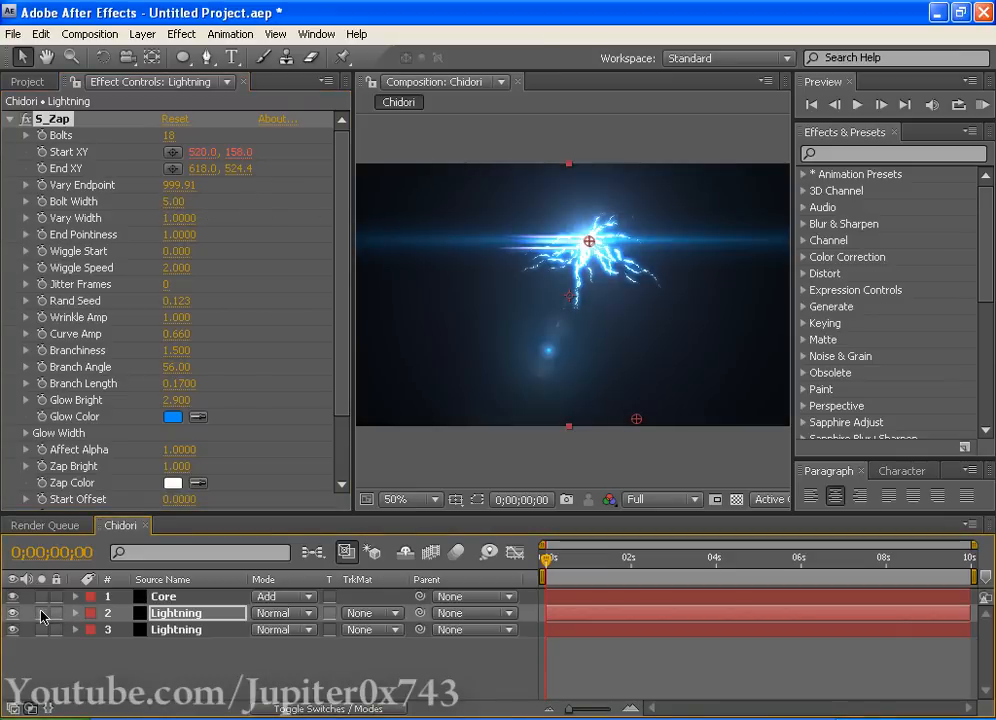
{"action": "left_click", "coordinate": [282, 619]}
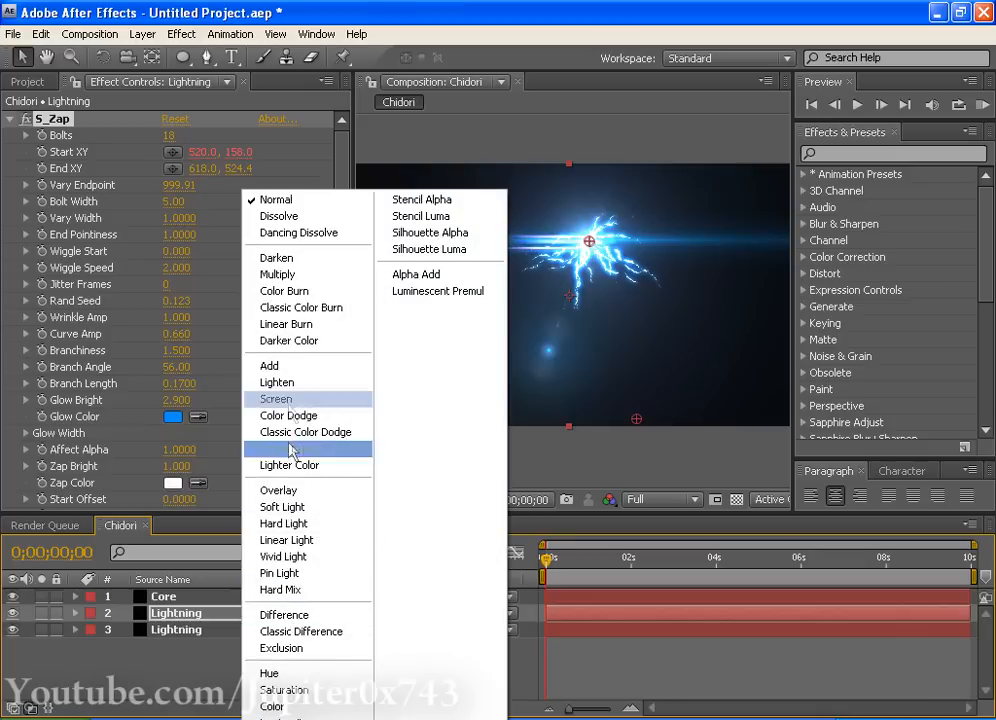
{"action": "left_click", "coordinate": [276, 398]}
{"action": "left_click", "coordinate": [289, 630]}
{"action": "left_click", "coordinate": [276, 398]}
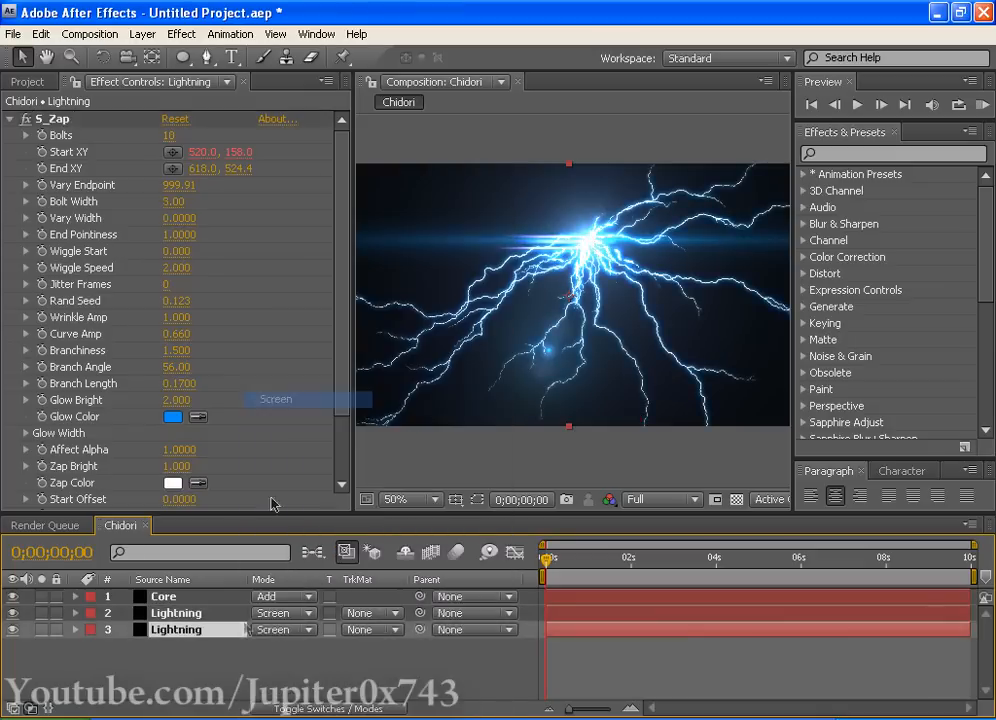
{"action": "key", "text": "ctrl+s"}
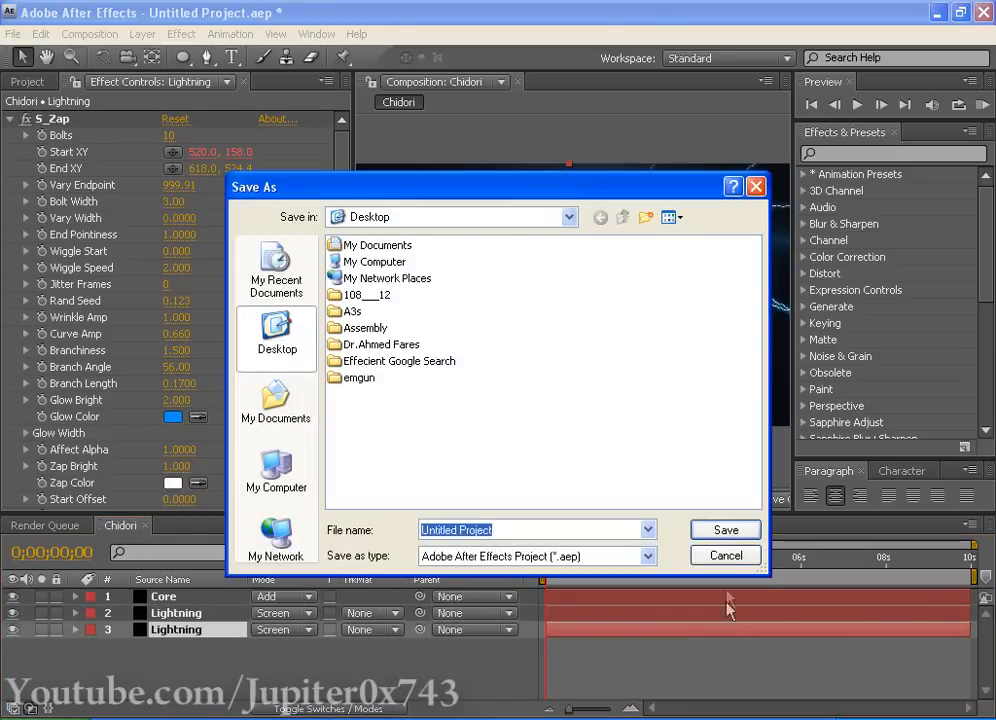
{"action": "left_click", "coordinate": [706, 563]}
Step: Set the upper Lightning layer's S_Zap Rand Seed to 0.363 and Length to 0.23
{"action": "scroll", "coordinate": [596, 329], "scroll_direction": "up", "scroll_amount": 2}
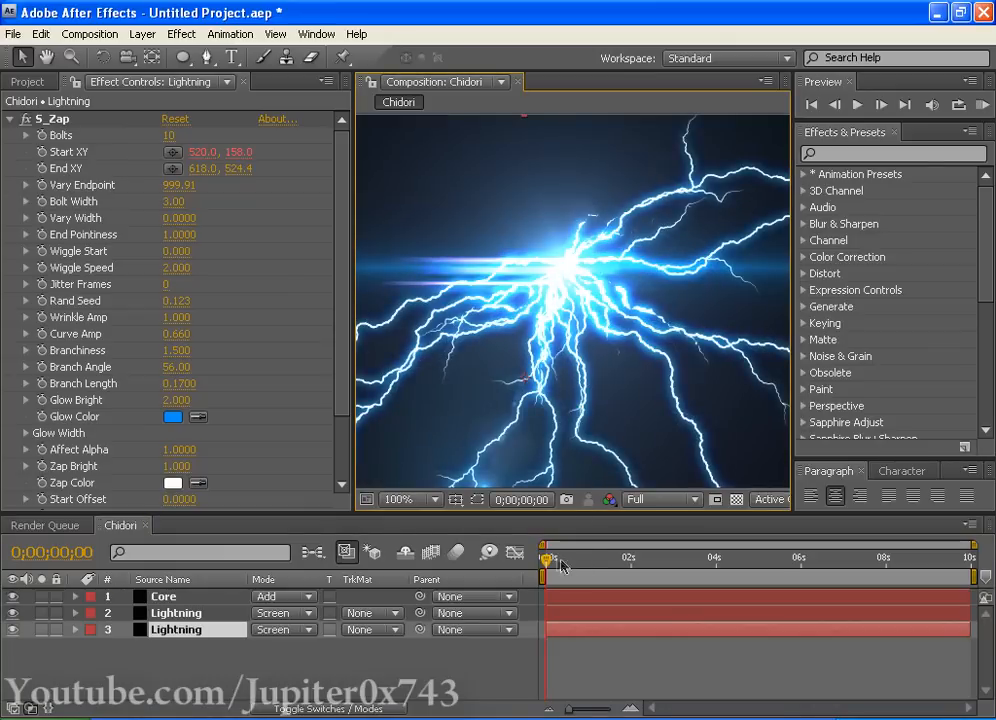
{"action": "left_click_drag", "start_coordinate": [173, 301], "coordinate": [199, 305]}
{"action": "left_click", "coordinate": [176, 612]}
{"action": "scroll", "coordinate": [180, 297], "scroll_direction": "down", "scroll_amount": 2}
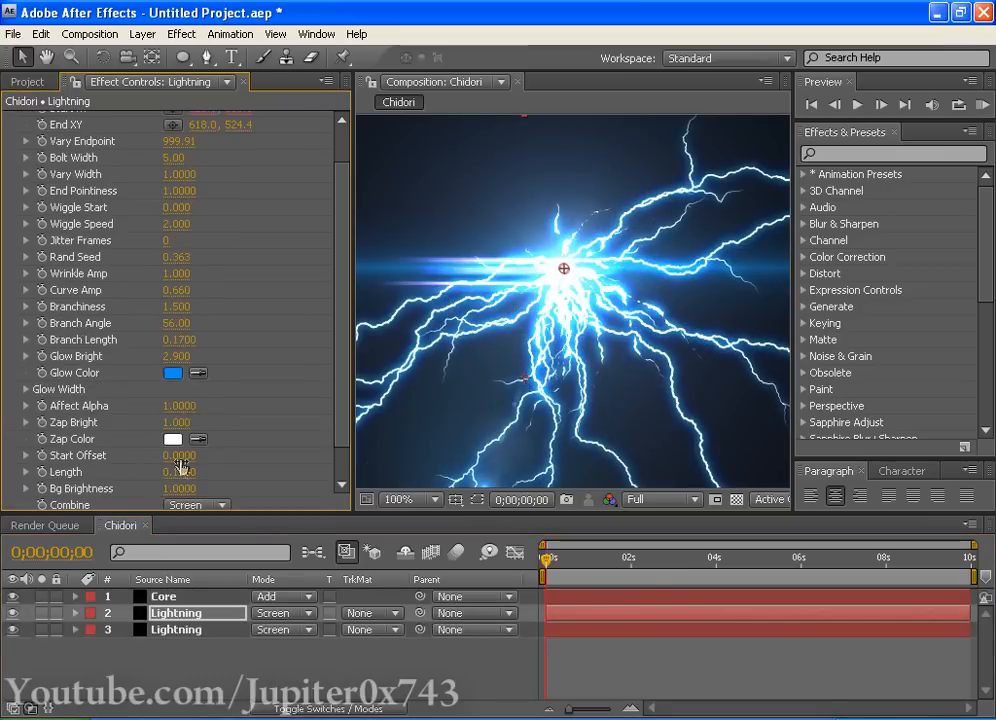
{"action": "left_click_drag", "start_coordinate": [178, 471], "coordinate": [189, 471]}
{"action": "scroll", "coordinate": [589, 416], "scroll_direction": "down", "scroll_amount": 1}
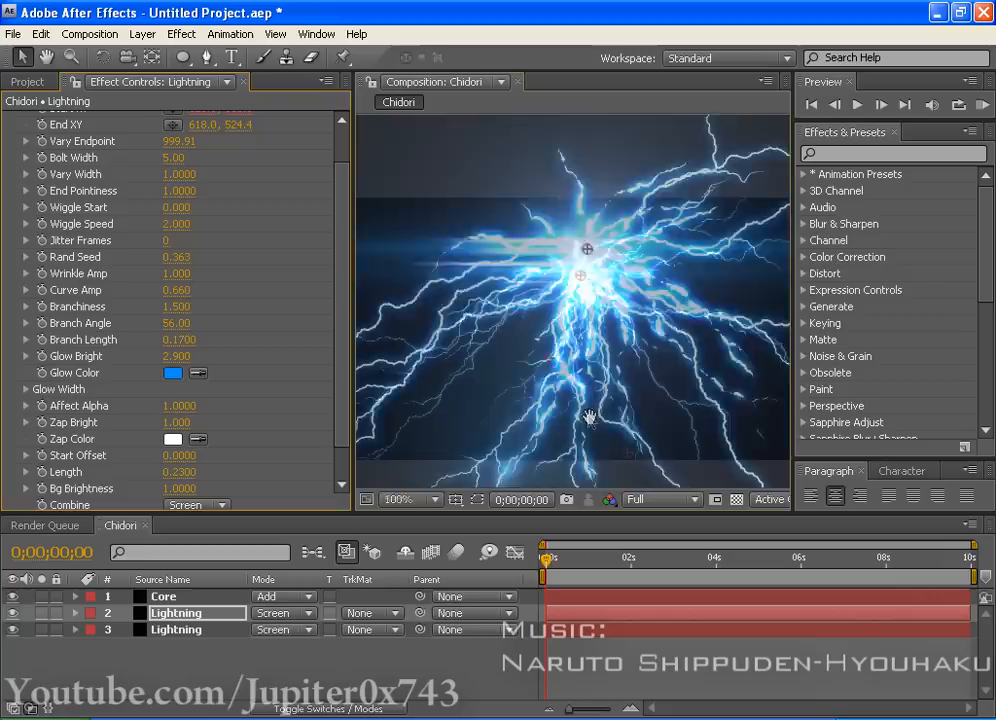
Step: Save the project on the Desktop as CHIDTUT
{"action": "key", "text": "ctrl+s"}
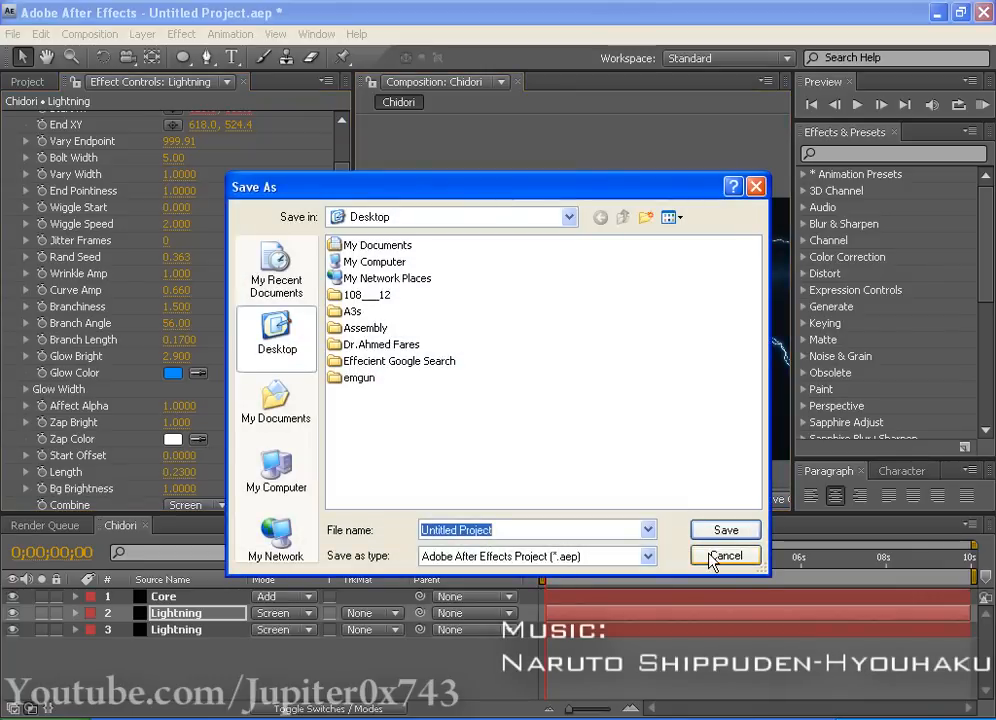
{"action": "type", "text": "CHIDTUT"}
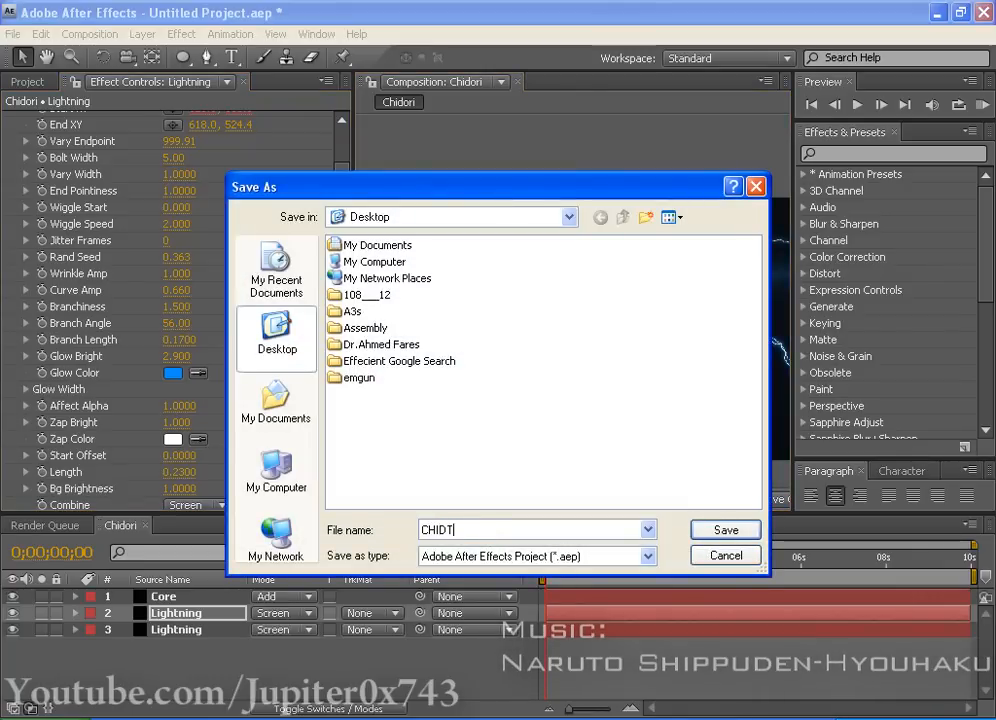
{"action": "key", "text": "Return"}
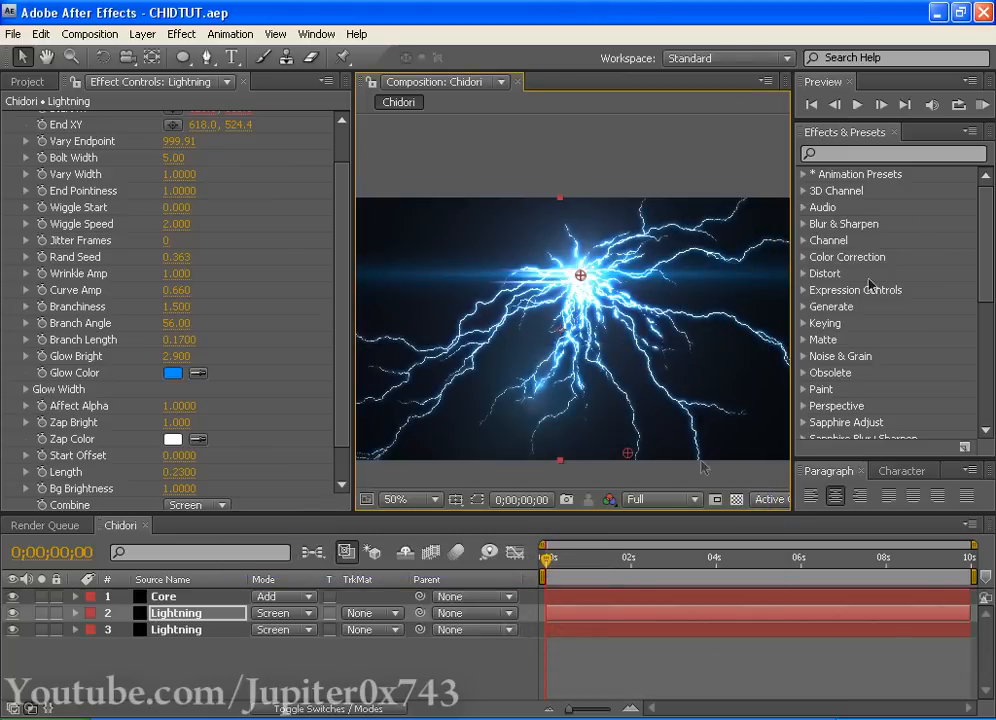
Step: Move the current time to 0;00;01;03 and set the Core layer's blending mode to Screen
{"action": "left_click_drag", "start_coordinate": [550, 565], "coordinate": [596, 568]}
{"action": "left_click", "coordinate": [229, 598]}
{"action": "left_click", "coordinate": [285, 596]}
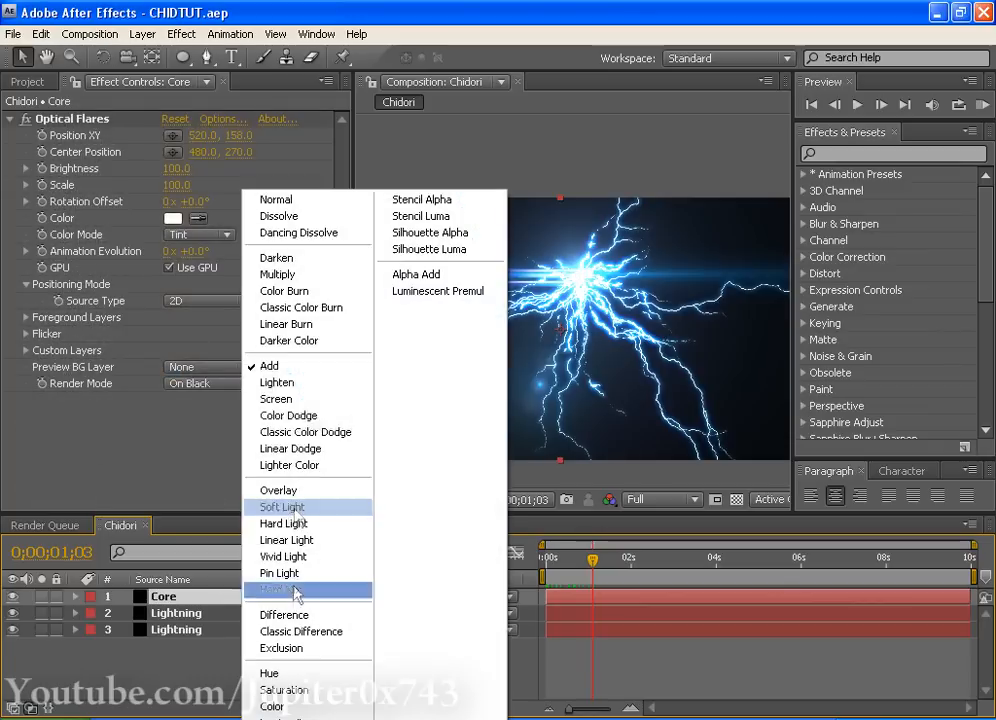
{"action": "left_click", "coordinate": [299, 403]}
Step: Move the Core layer's flare around the frame, leaving its Position XY at about 636, 190
{"action": "left_click", "coordinate": [103, 119]}
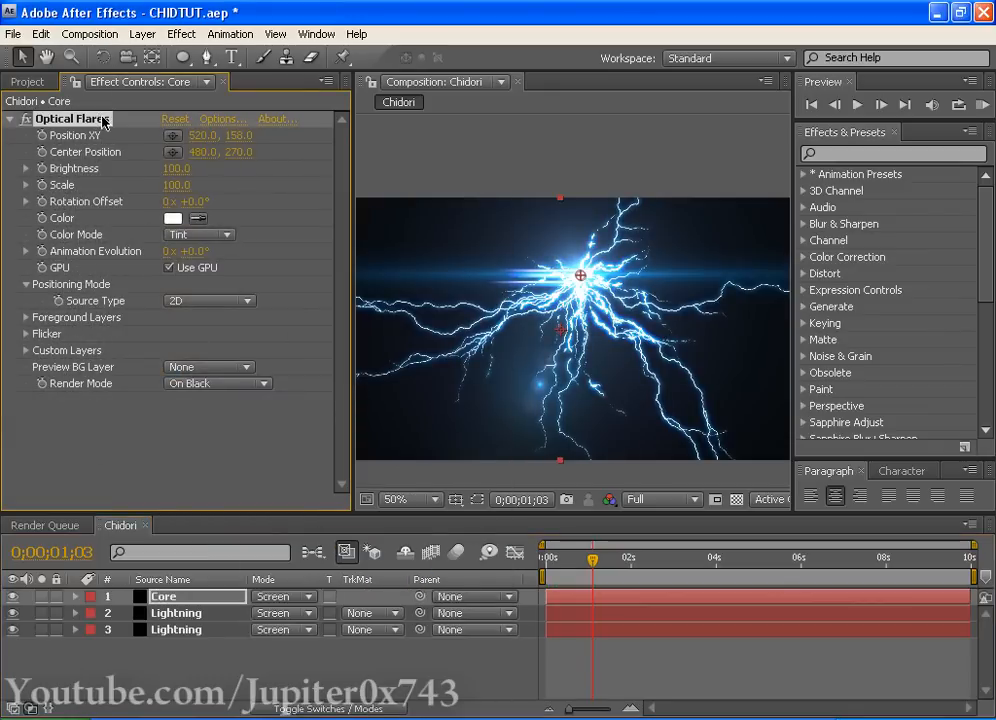
{"action": "left_click_drag", "start_coordinate": [587, 283], "coordinate": [492, 346]}
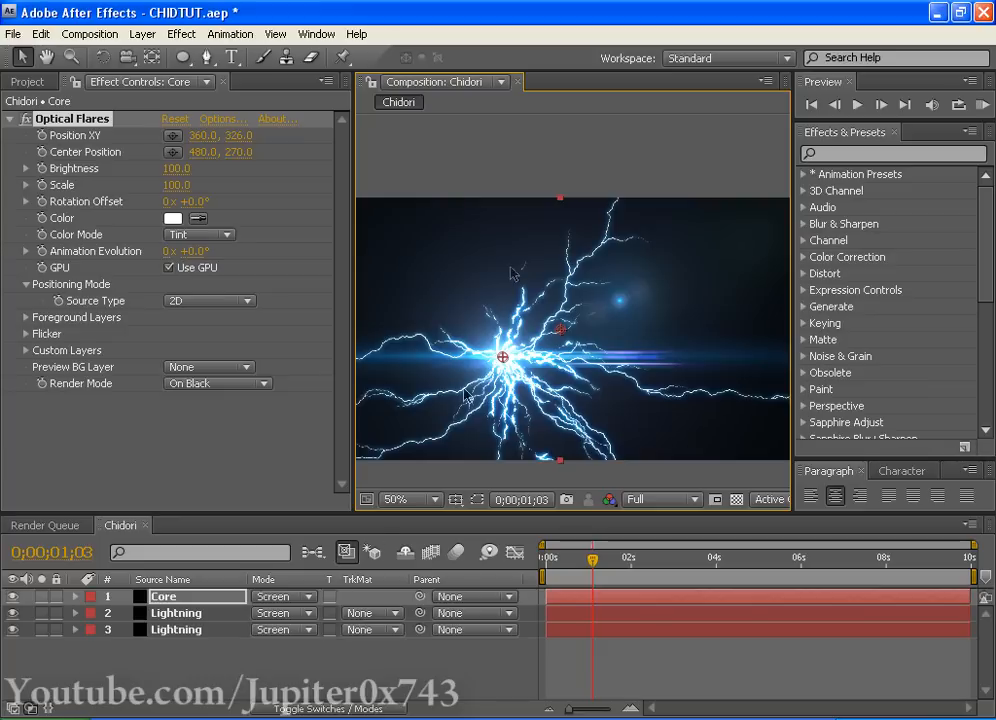
{"action": "left_click_drag", "start_coordinate": [525, 330], "coordinate": [707, 211]}
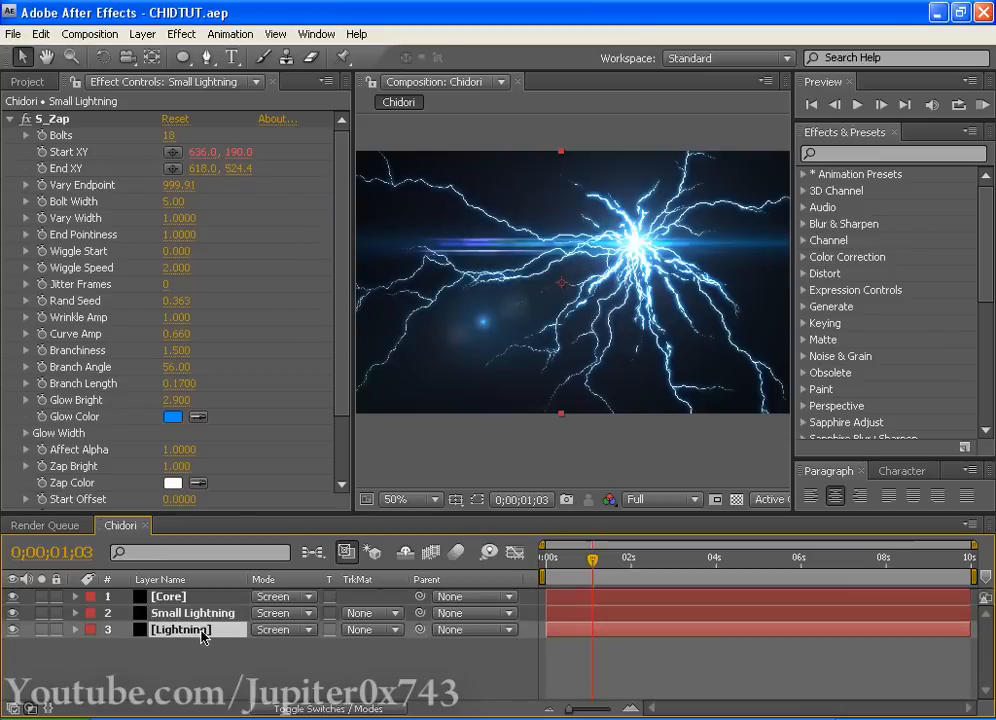
Step: Enable keyframing of End XY on the bottom Lightning layer's S_Zap and move the end point to about -666, 108
{"action": "left_click", "coordinate": [50, 120]}
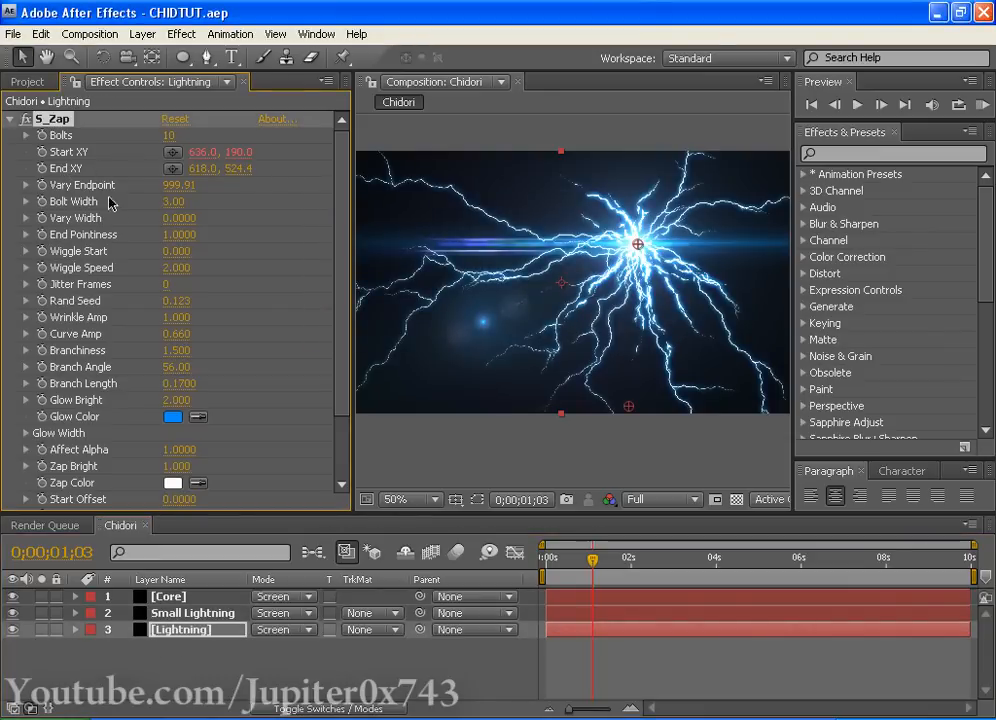
{"action": "left_click", "coordinate": [41, 168]}
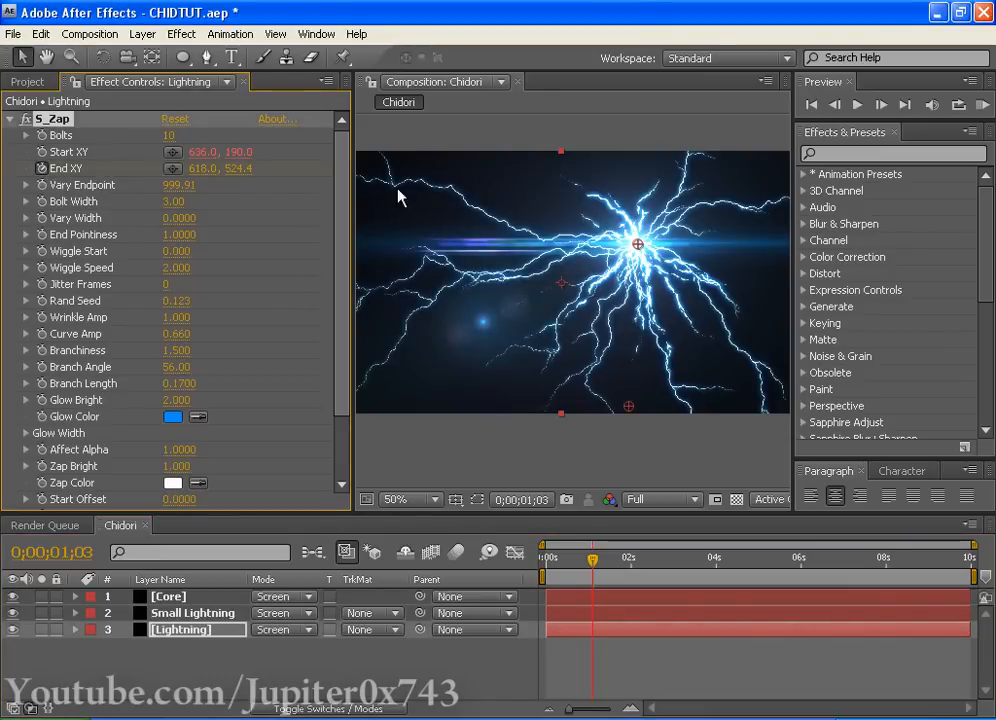
{"action": "left_click_drag", "start_coordinate": [629, 407], "coordinate": [11, 205]}
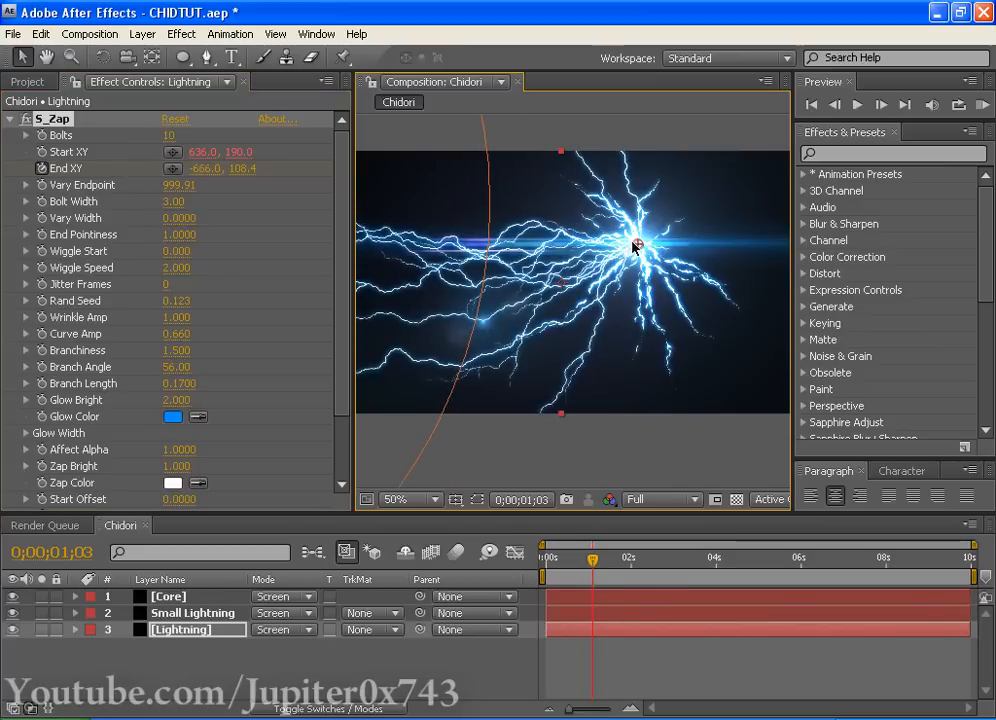
Step: Test how the lightning follows the Core layer's flare by moving it around and returning it to about 636, 190
{"action": "left_click", "coordinate": [226, 596]}
{"action": "left_click", "coordinate": [108, 120]}
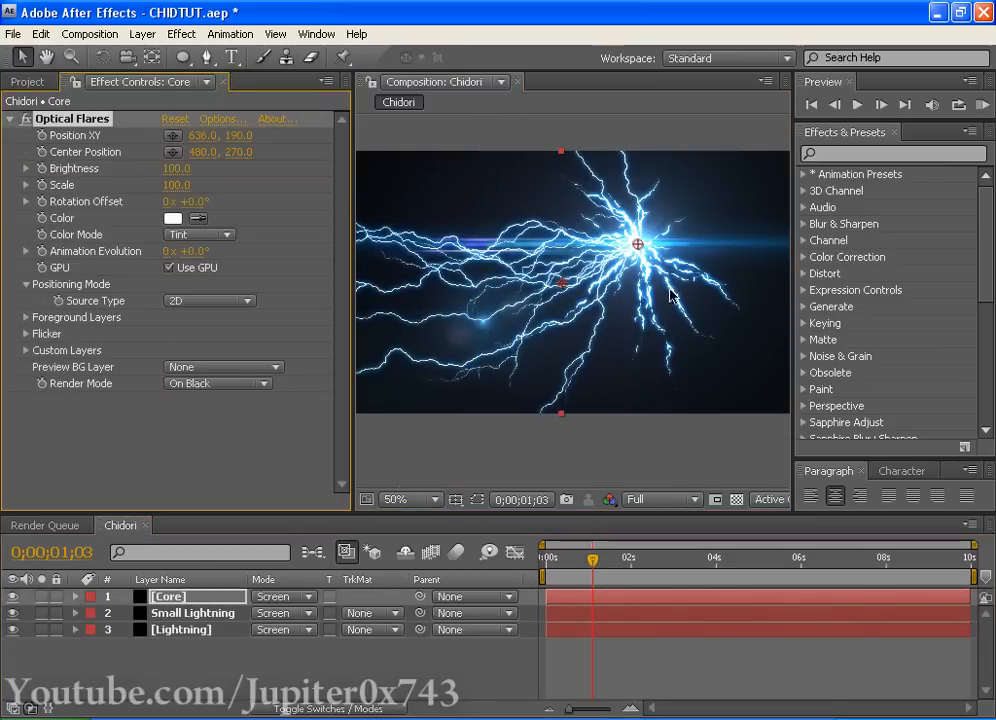
{"action": "mouse_move", "coordinate": [638, 245]}
{"action": "left_mouse_down"}
{"action": "mouse_move", "coordinate": [982, 254]}
{"action": "mouse_move", "coordinate": [552, 248]}
{"action": "mouse_move", "coordinate": [949, 248]}
{"action": "mouse_move", "coordinate": [637, 246]}
{"action": "left_mouse_up"}
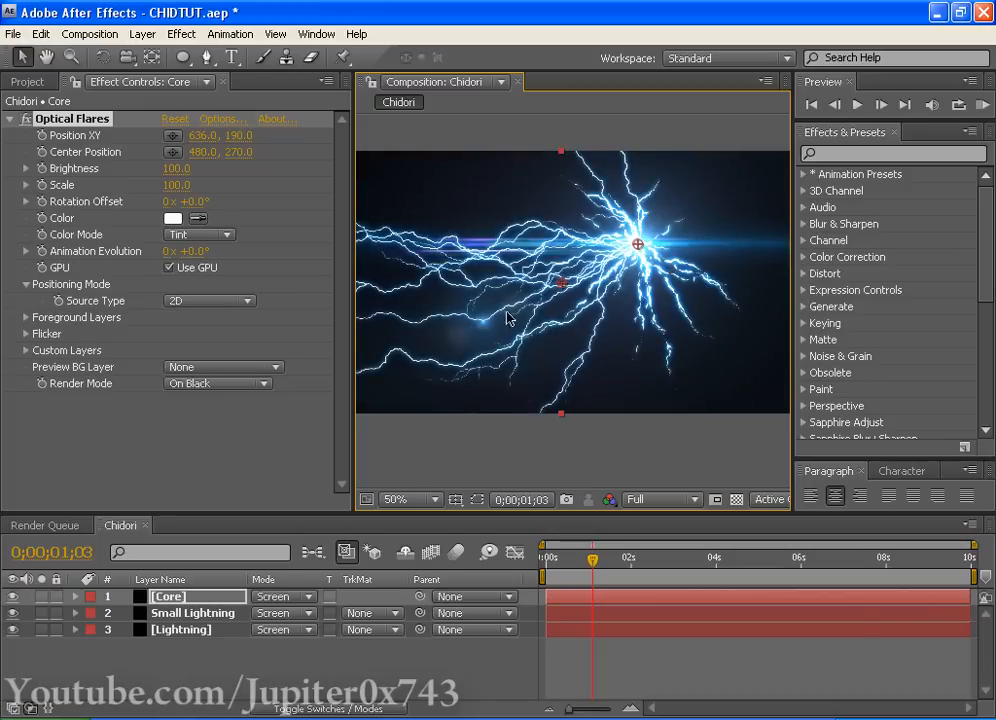
Step: Move the bottom Lightning layer's S_Zap End XY onto the flare core at about 632, 192
{"action": "left_click", "coordinate": [180, 626]}
{"action": "left_click", "coordinate": [50, 119]}
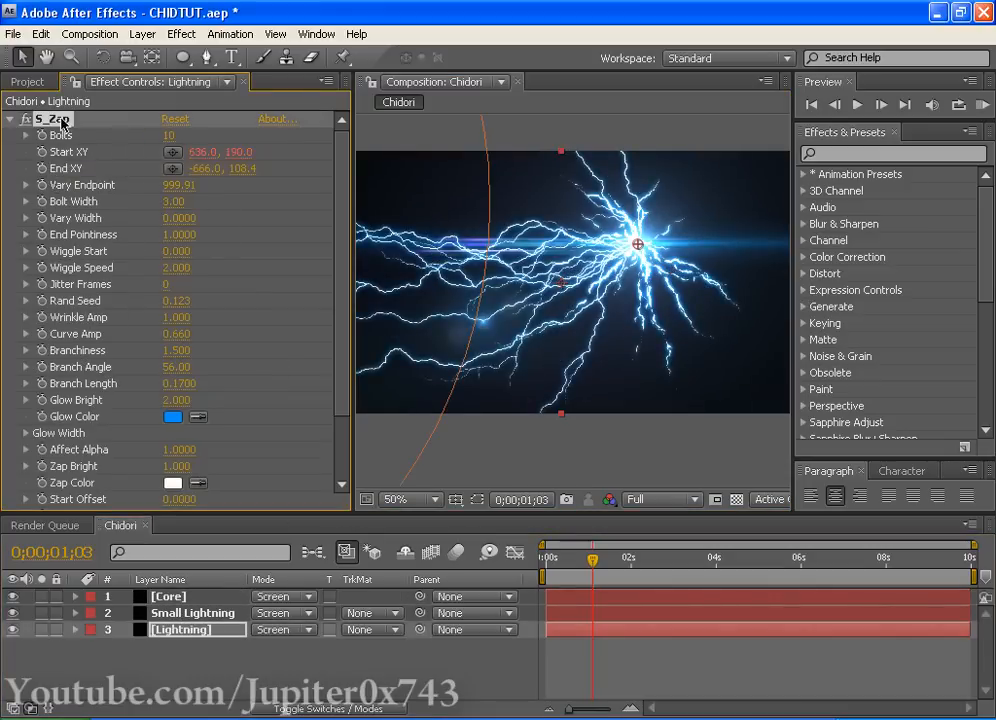
{"action": "scroll", "coordinate": [533, 245], "scroll_direction": "down", "scroll_amount": 2}
{"action": "scroll", "coordinate": [417, 257], "scroll_direction": "down", "scroll_amount": 1}
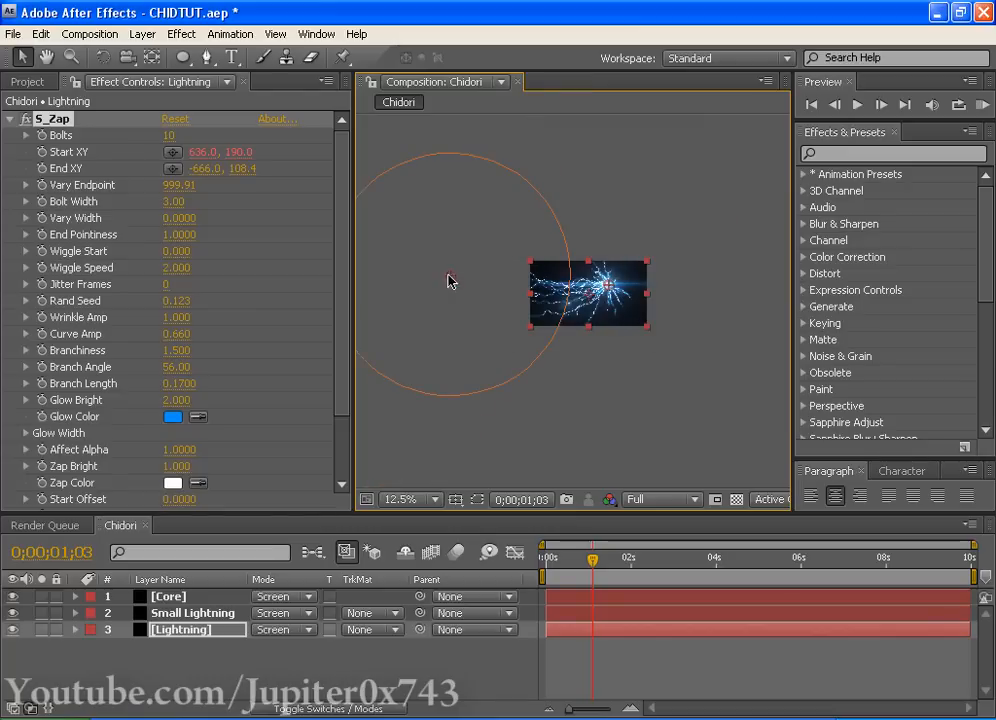
{"action": "left_click_drag", "start_coordinate": [448, 281], "coordinate": [573, 280]}
{"action": "scroll", "coordinate": [622, 309], "scroll_direction": "up", "scroll_amount": 2}
{"action": "left_click_drag", "start_coordinate": [622, 309], "coordinate": [519, 305]}
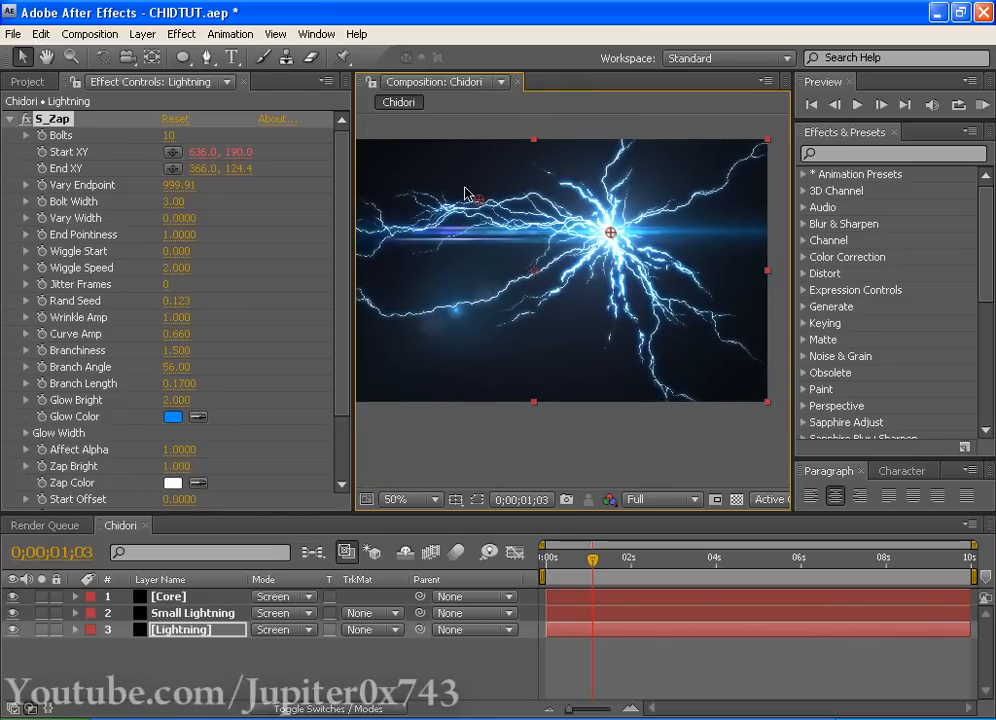
{"action": "left_click_drag", "start_coordinate": [481, 208], "coordinate": [608, 230]}
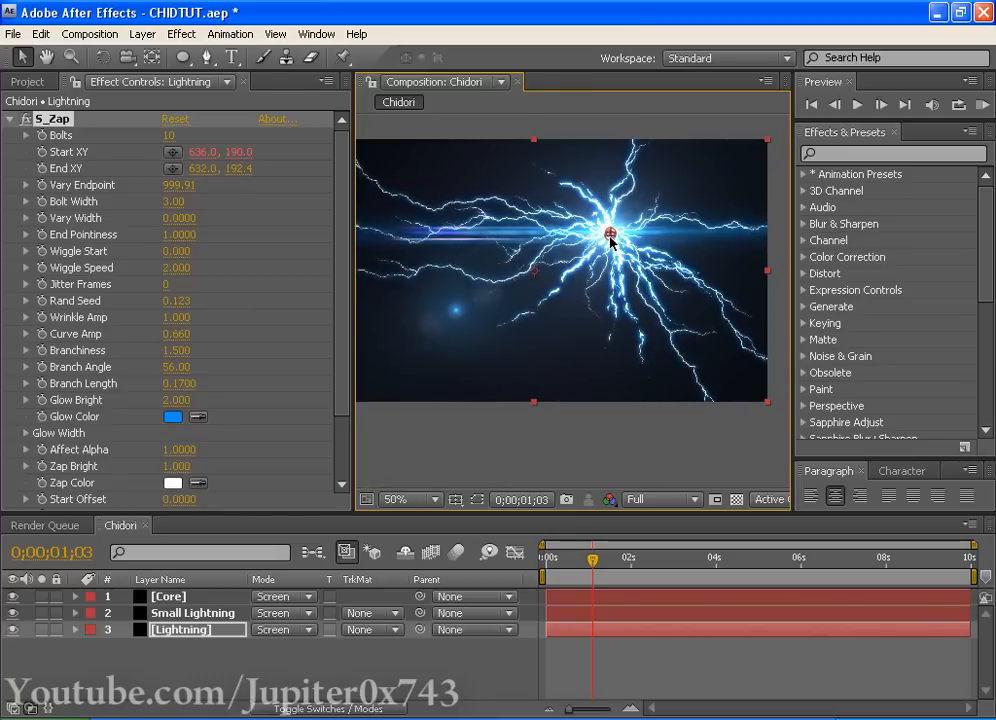
{"action": "scroll", "coordinate": [619, 293], "scroll_direction": "down", "scroll_amount": 1}
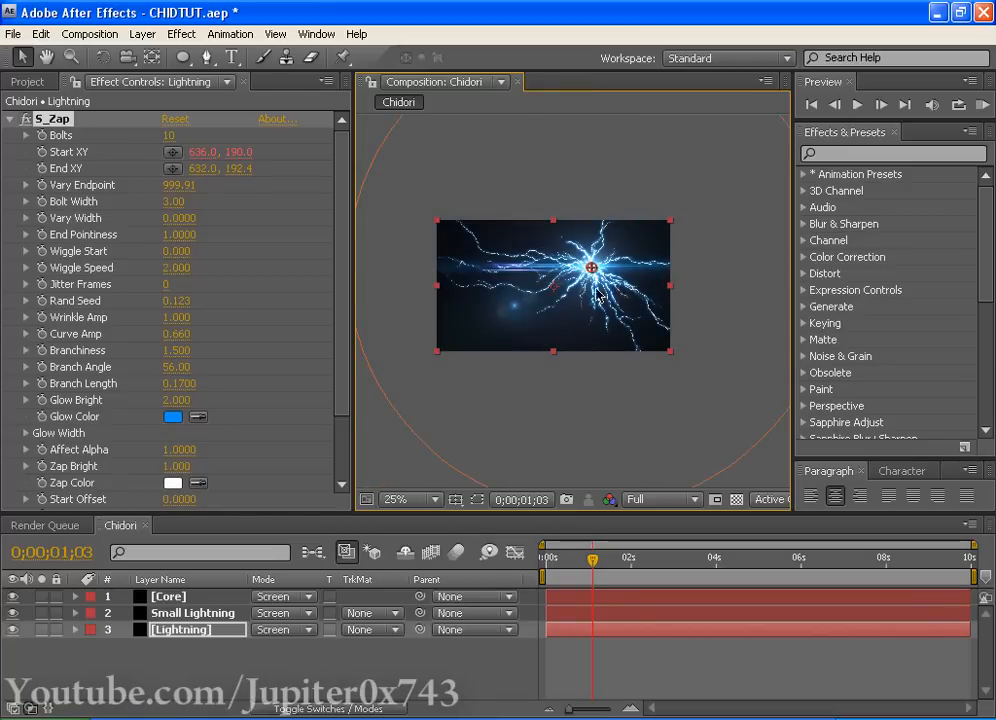
{"action": "scroll", "coordinate": [598, 293], "scroll_direction": "up", "scroll_amount": 1}
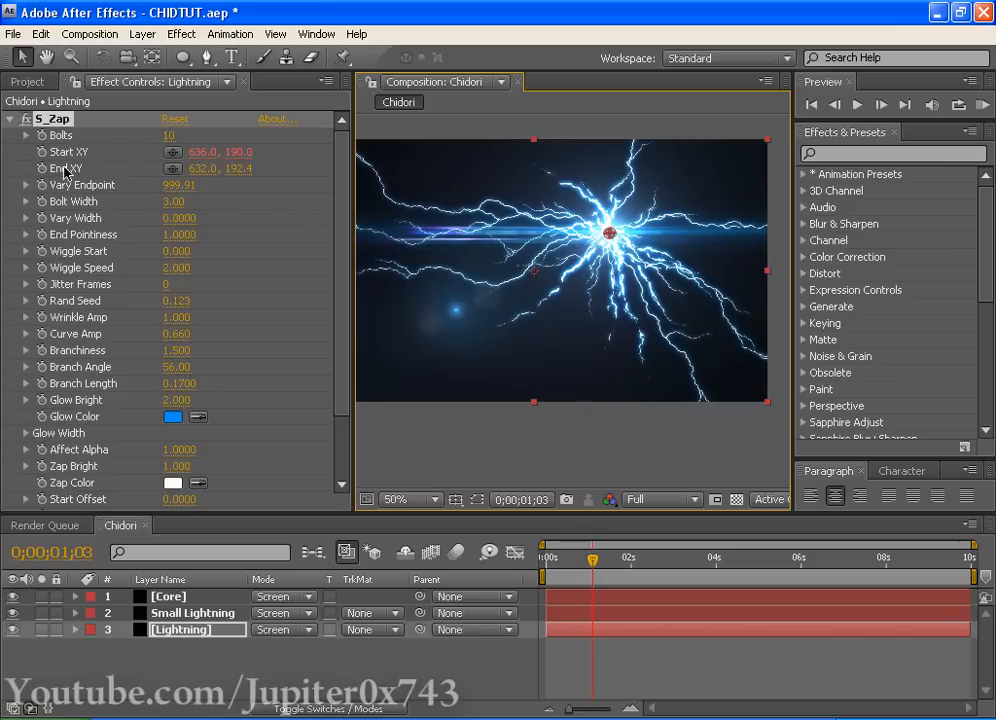
{"action": "left_click", "coordinate": [59, 154]}
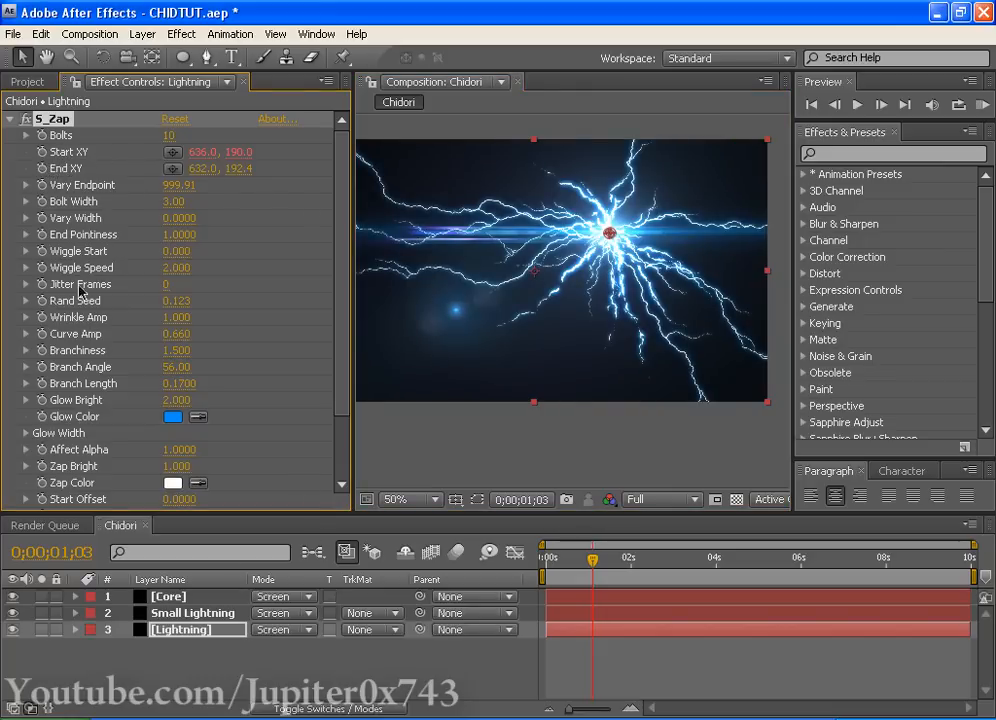
Step: Select the Core layer to check its Optical Flares settings and save the project
{"action": "left_click", "coordinate": [175, 597]}
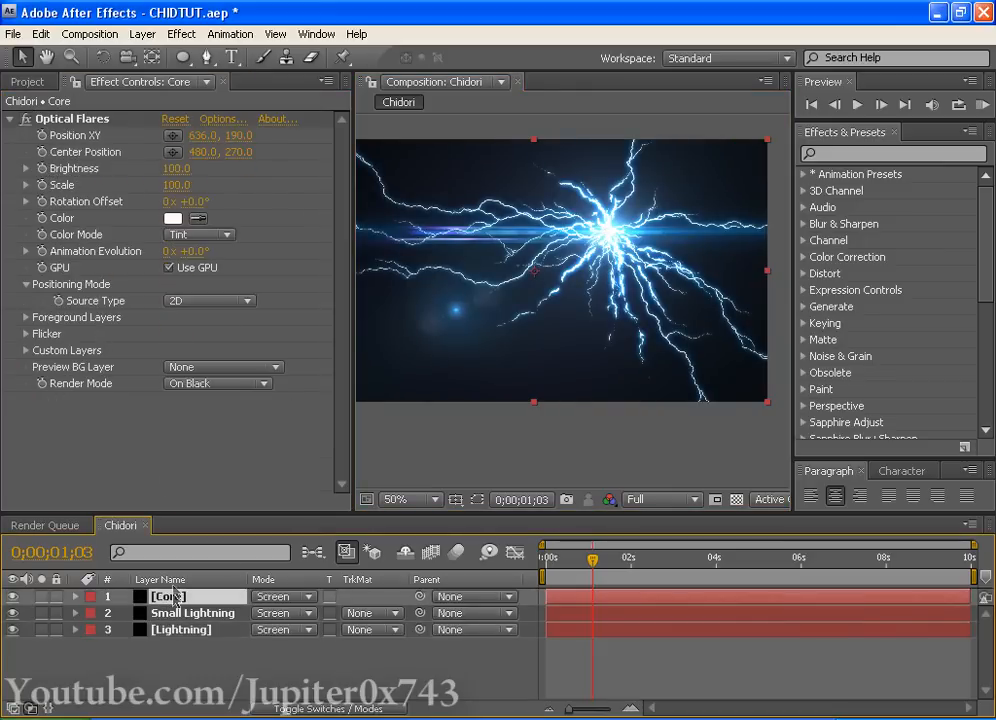
{"action": "left_click", "coordinate": [78, 138]}
{"action": "left_click", "coordinate": [121, 648]}
{"action": "key", "text": "ctrl+s"}
{"action": "left_click_drag", "start_coordinate": [589, 235], "coordinate": [609, 276]}
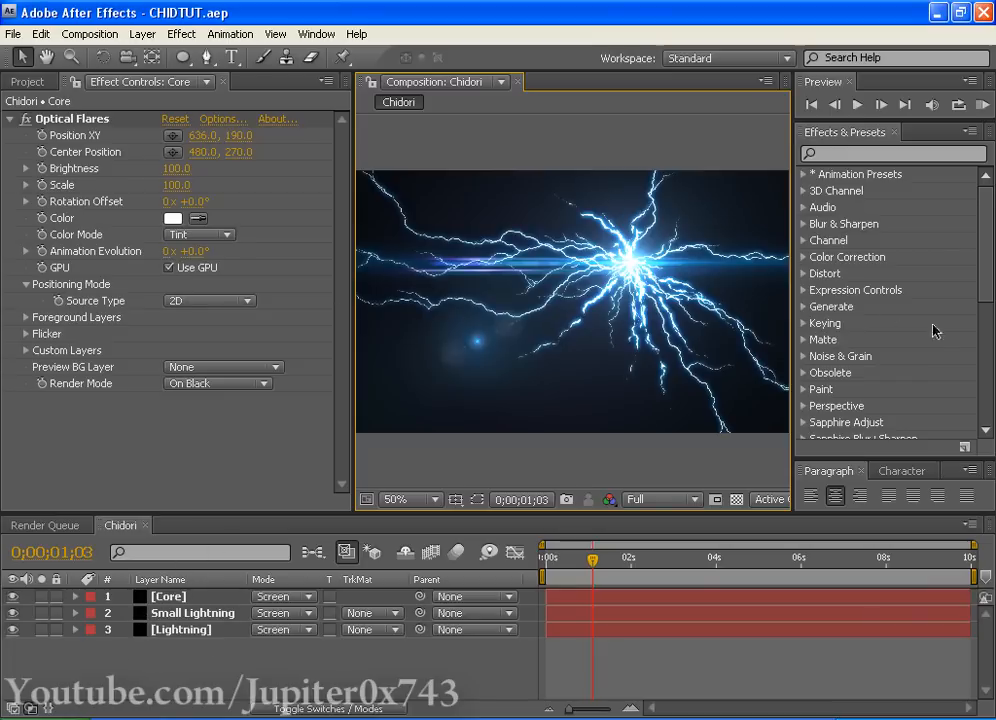
Step: Create a 960 x 540 bright blue solid with a hue of 198° above the Core layer
{"action": "left_click", "coordinate": [142, 34]}
{"action": "mouse_move", "coordinate": [155, 54]}
{"action": "left_click", "coordinate": [430, 71]}
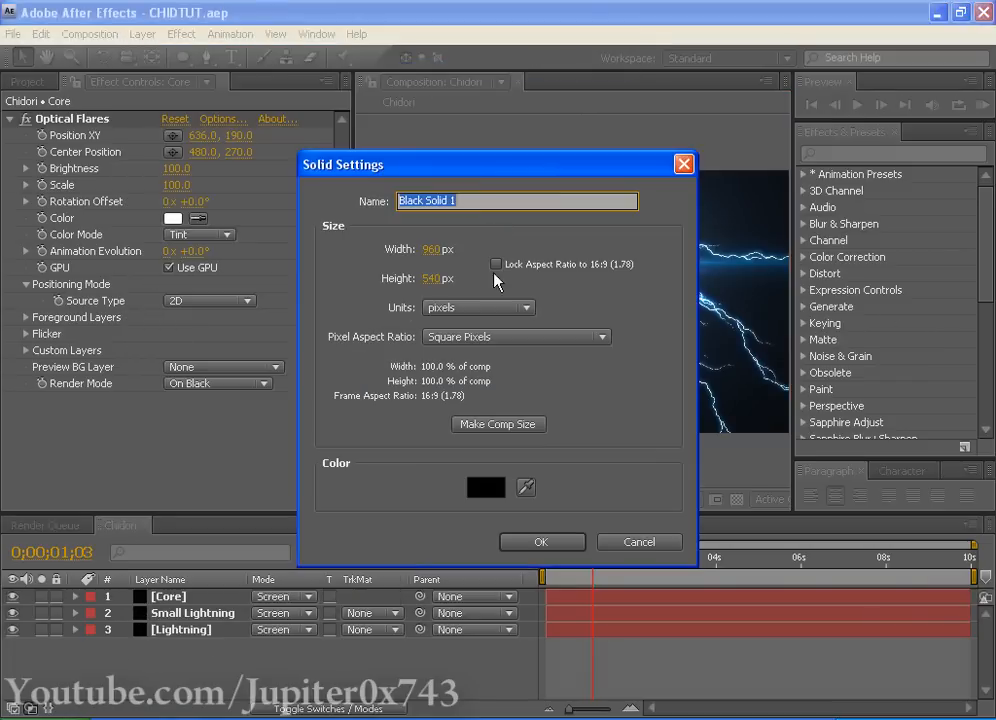
{"action": "left_click", "coordinate": [486, 487]}
{"action": "left_click_drag", "start_coordinate": [399, 540], "coordinate": [385, 565]}
{"action": "left_click", "coordinate": [338, 502]}
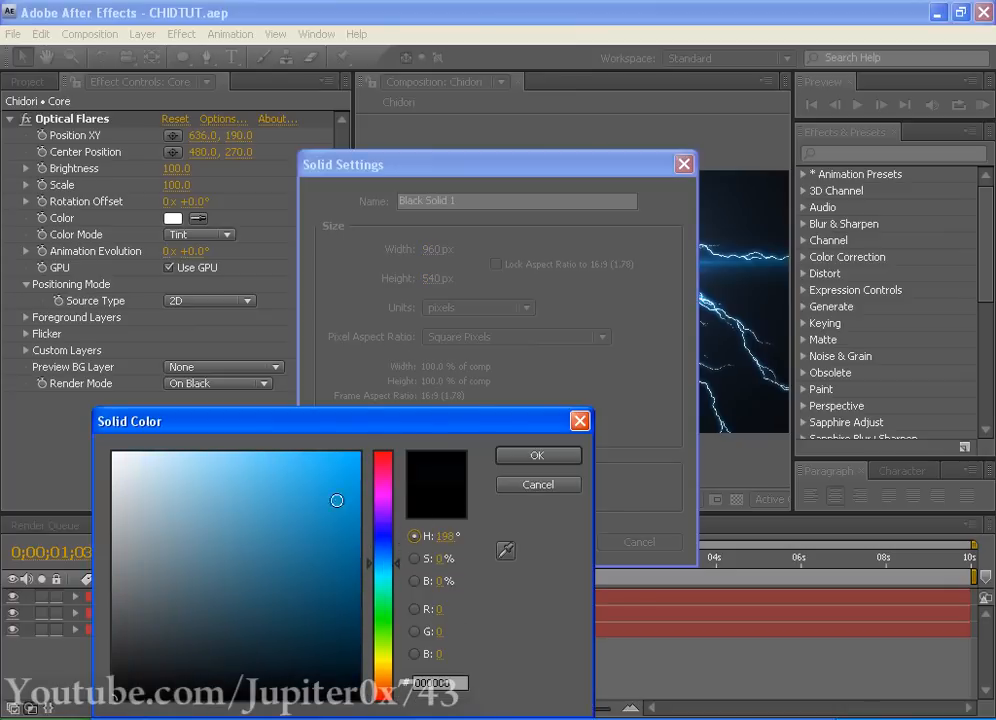
{"action": "left_click", "coordinate": [536, 455]}
{"action": "left_click", "coordinate": [536, 545]}
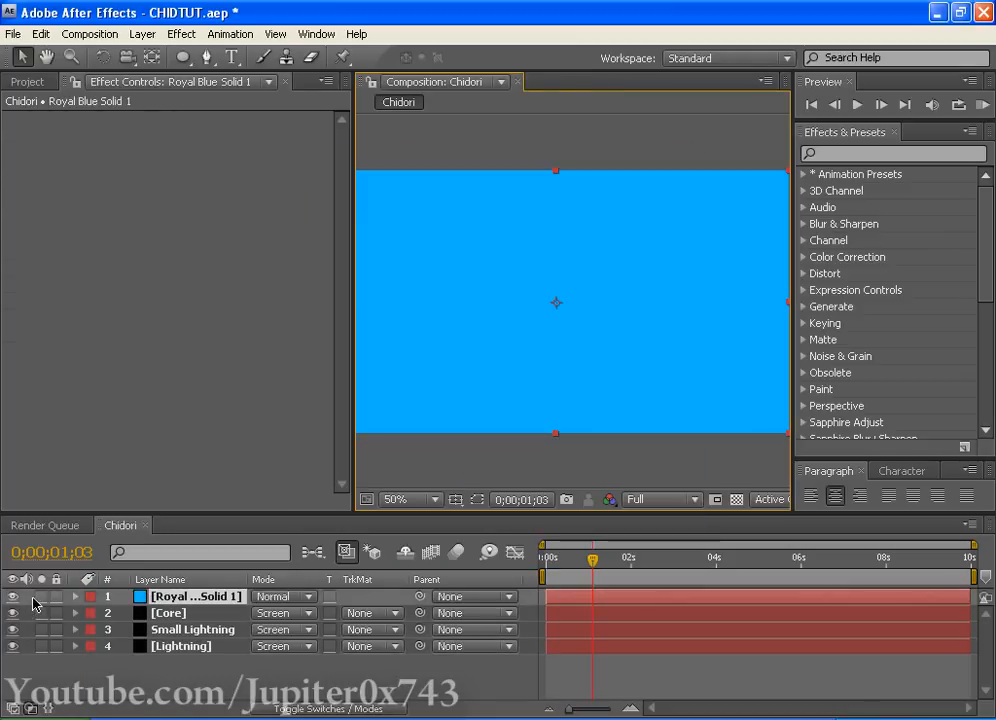
Step: Draw an elliptical mask on the blue solid and reshape it into a tall, narrow oval
{"action": "left_click", "coordinate": [183, 57]}
{"action": "left_click_drag", "start_coordinate": [452, 214], "coordinate": [670, 412]}
{"action": "key", "text": "v"}
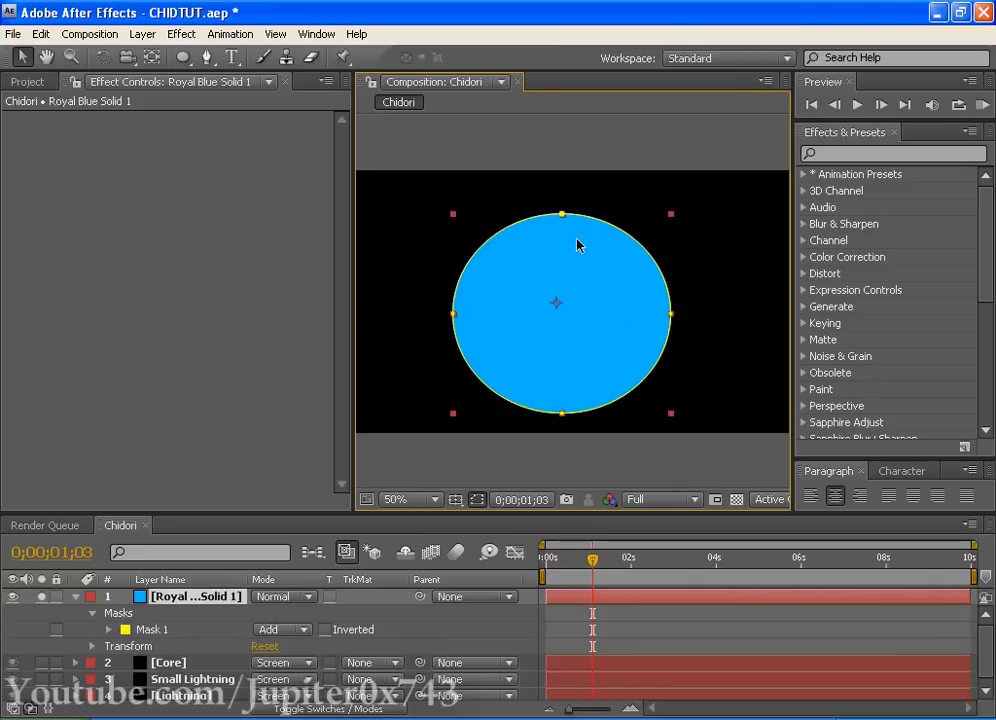
{"action": "left_click_drag", "start_coordinate": [562, 214], "coordinate": [557, 187]}
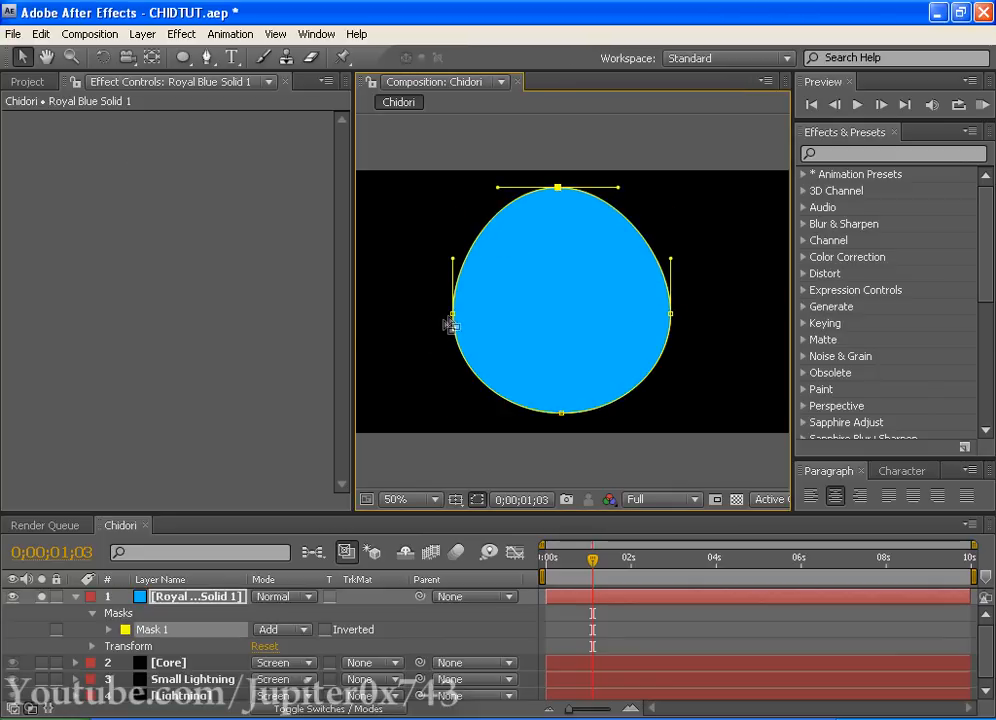
{"action": "left_click_drag", "start_coordinate": [453, 316], "coordinate": [474, 313]}
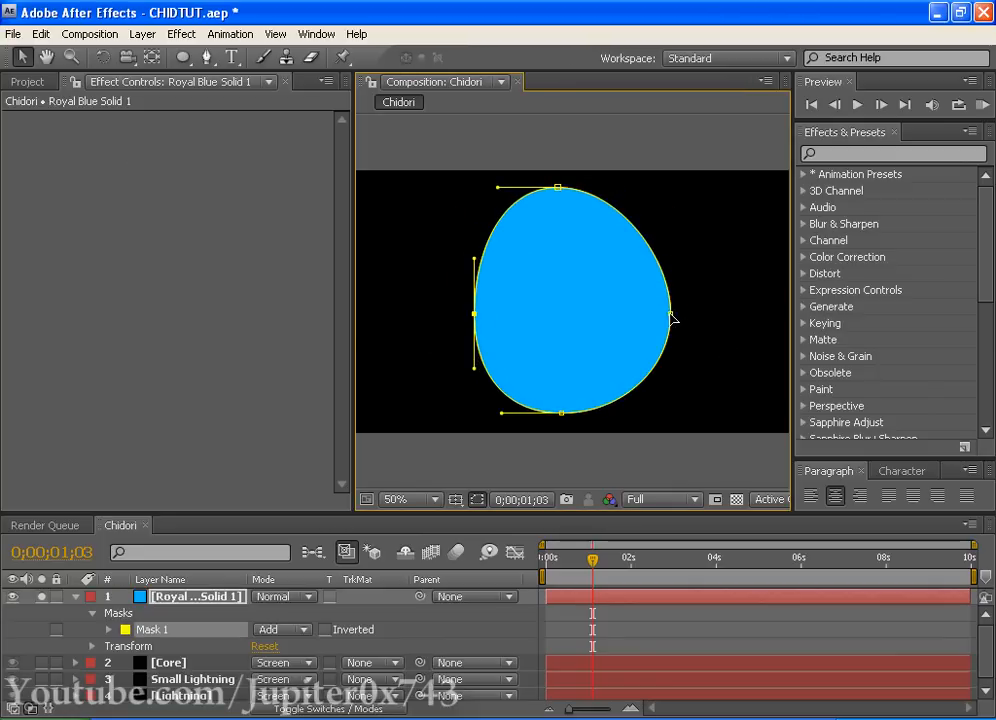
{"action": "left_click_drag", "start_coordinate": [670, 314], "coordinate": [629, 313]}
Step: Set the blue solid's blending mode to Add and lower its opacity
{"action": "left_click", "coordinate": [258, 597]}
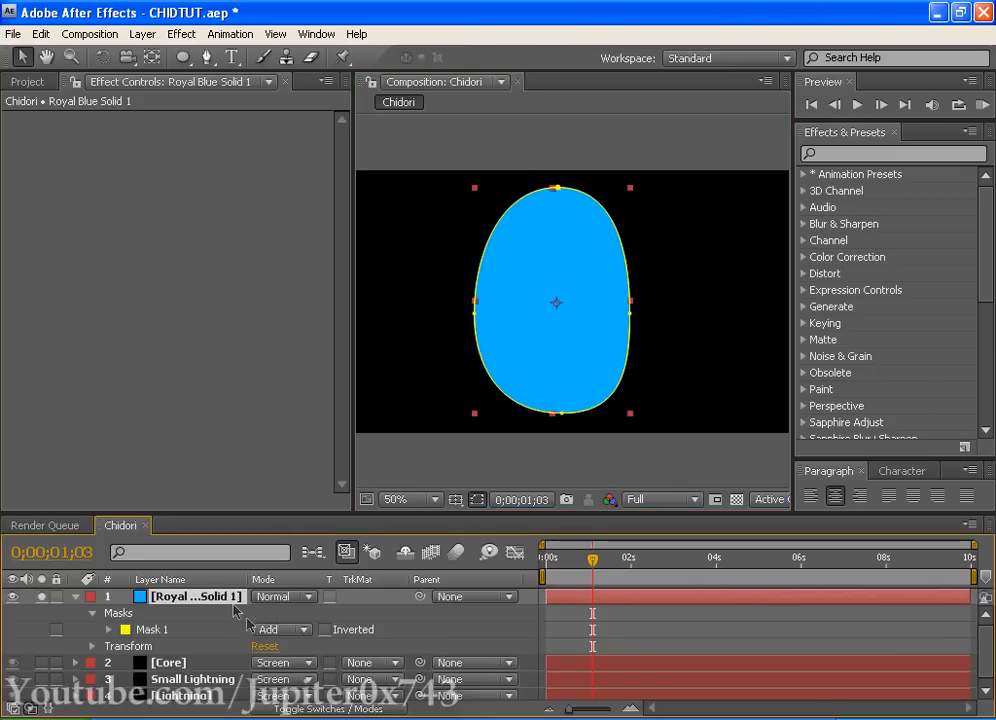
{"action": "left_click", "coordinate": [273, 597]}
{"action": "left_click", "coordinate": [285, 382]}
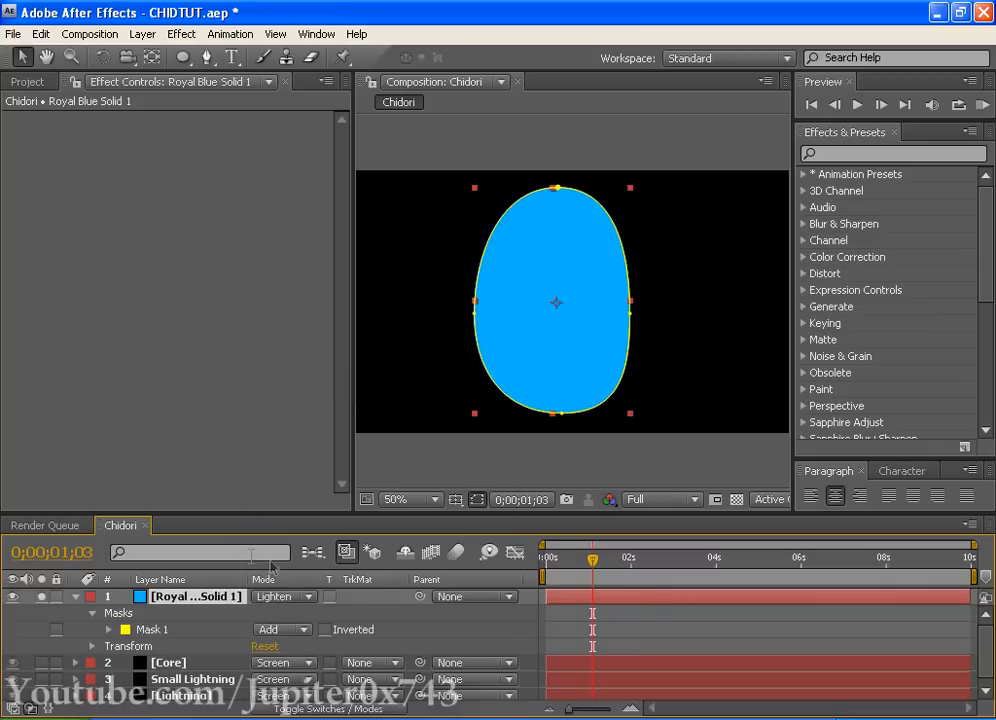
{"action": "left_click", "coordinate": [283, 597]}
{"action": "left_click", "coordinate": [272, 365]}
{"action": "key", "text": "t"}
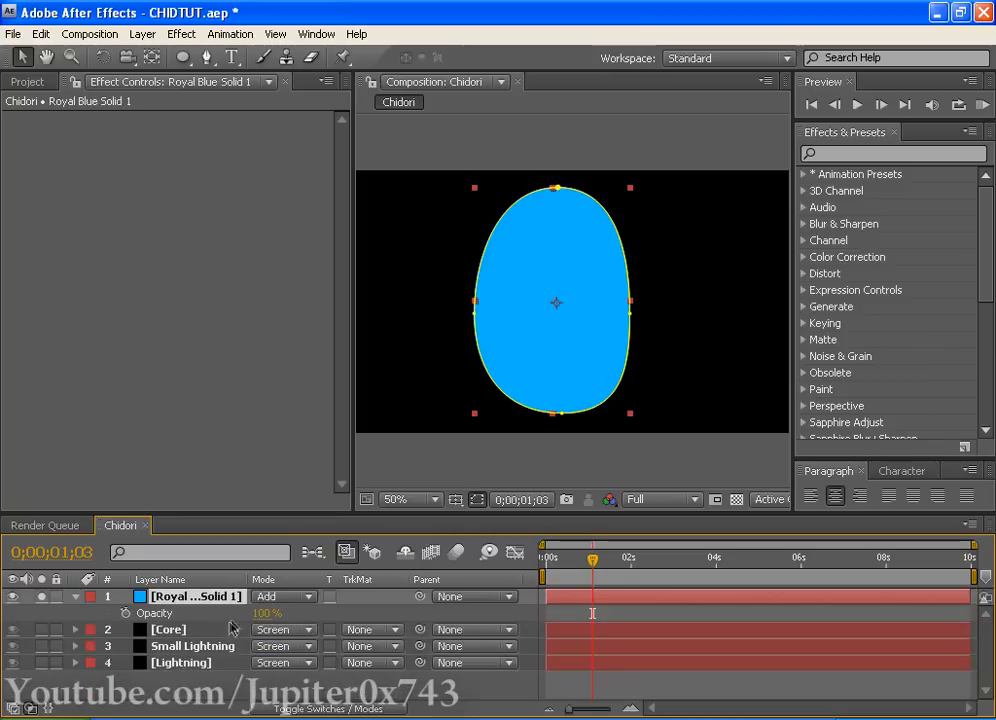
Step: Feather the blue solid's mask by 160 pixels and delete the solid
{"action": "key", "text": "f"}
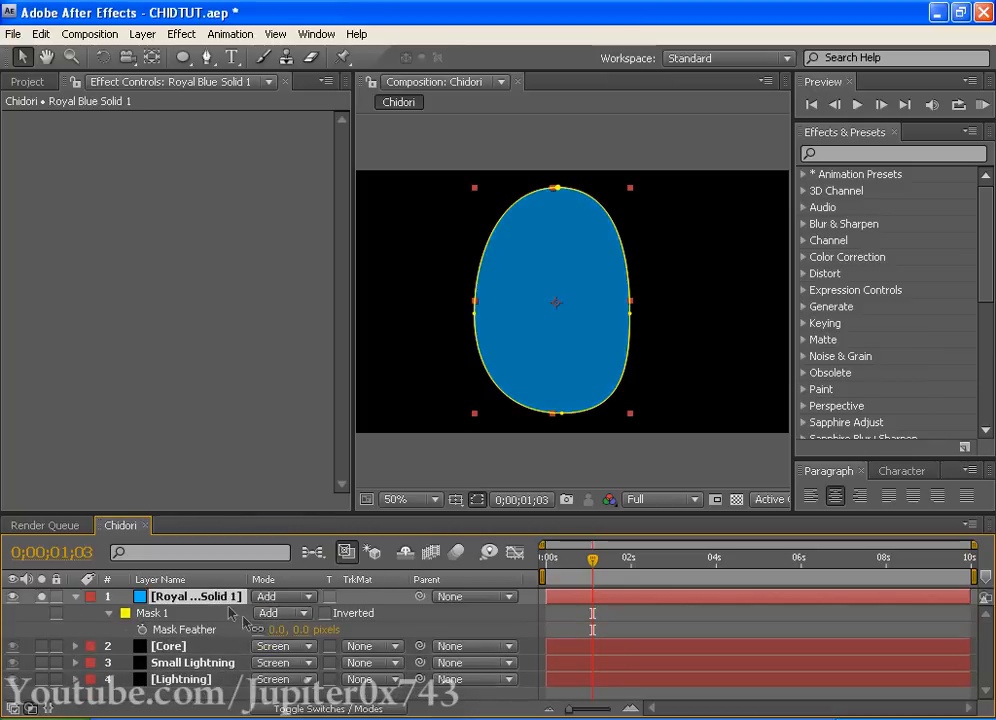
{"action": "left_click_drag", "start_coordinate": [276, 640], "coordinate": [463, 601]}
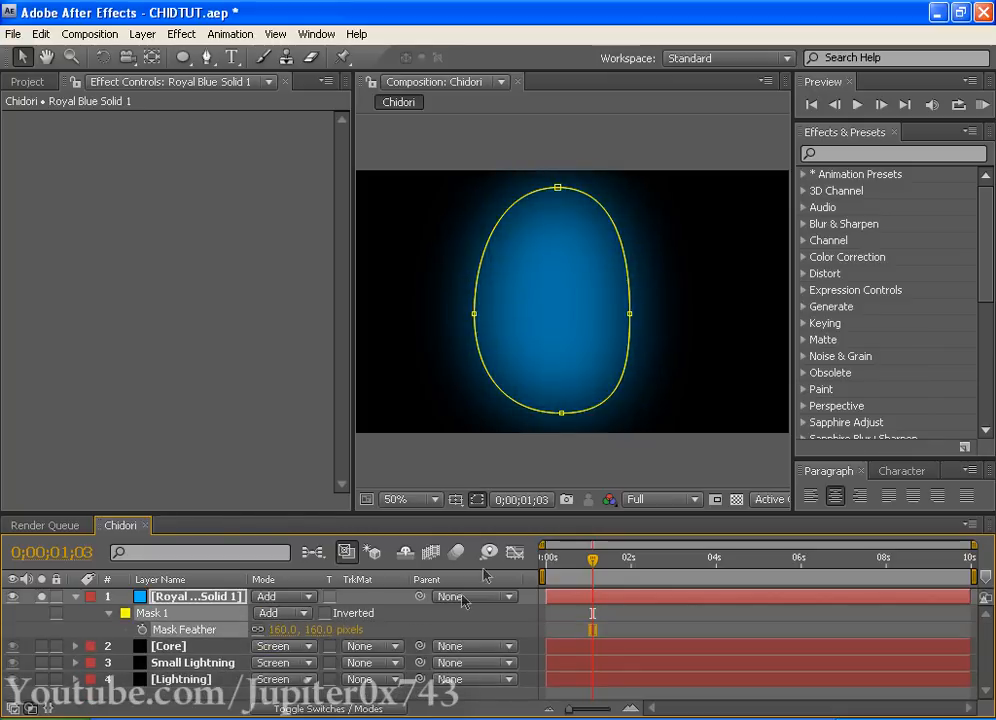
{"action": "left_click", "coordinate": [153, 598]}
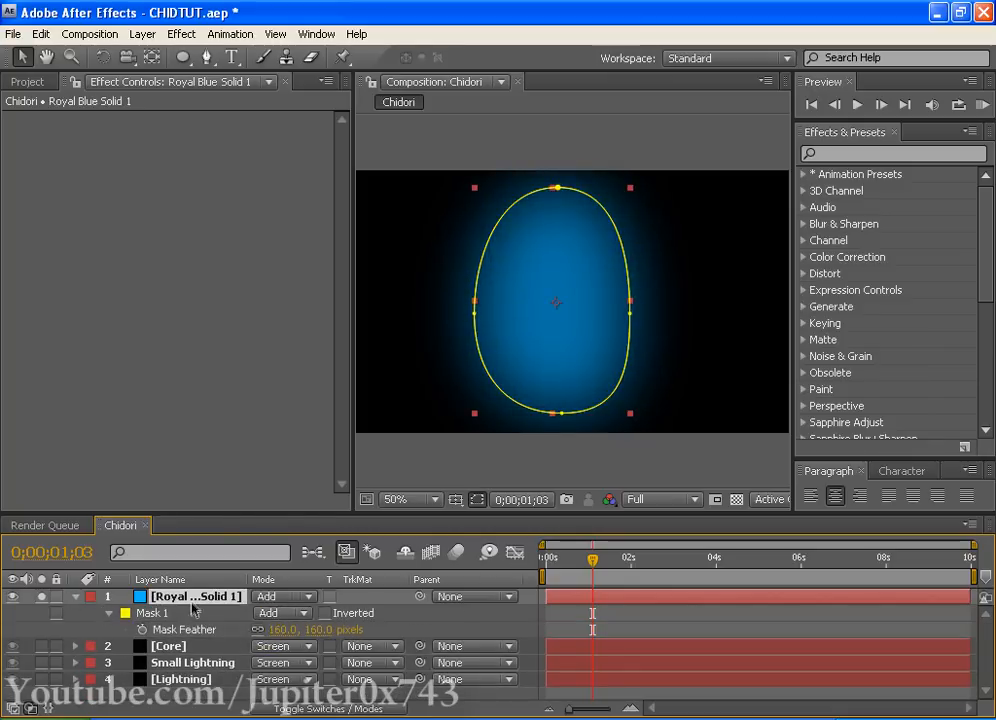
{"action": "key", "text": "Delete"}
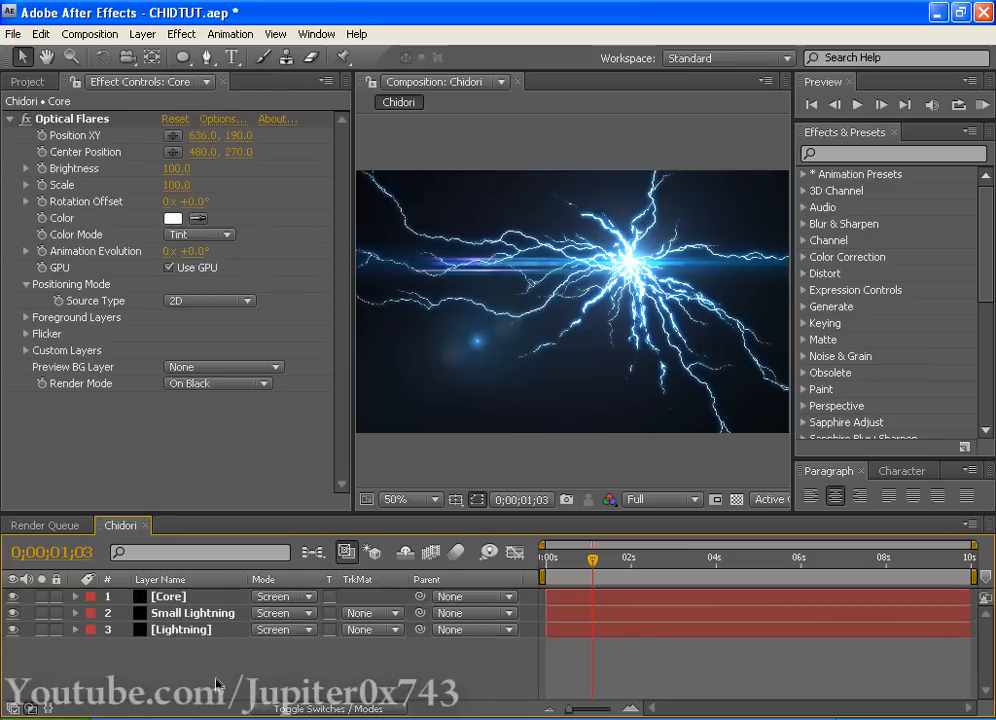
{"action": "left_click", "coordinate": [142, 34]}
{"action": "mouse_move", "coordinate": [153, 54]}
{"action": "left_click", "coordinate": [424, 70]}
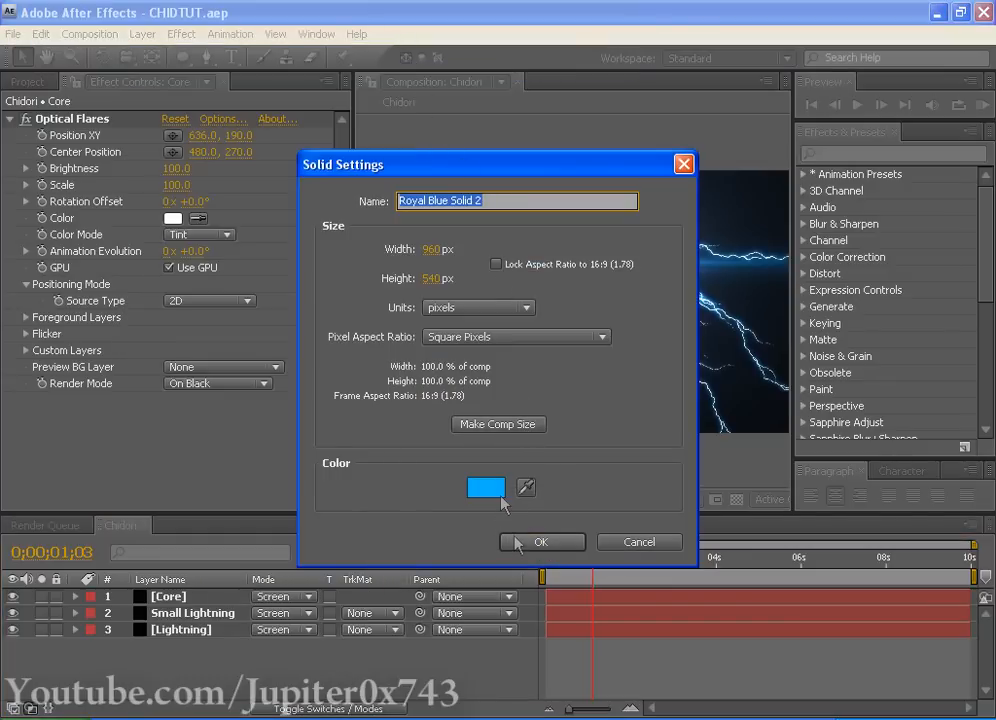
{"action": "left_click", "coordinate": [650, 542]}
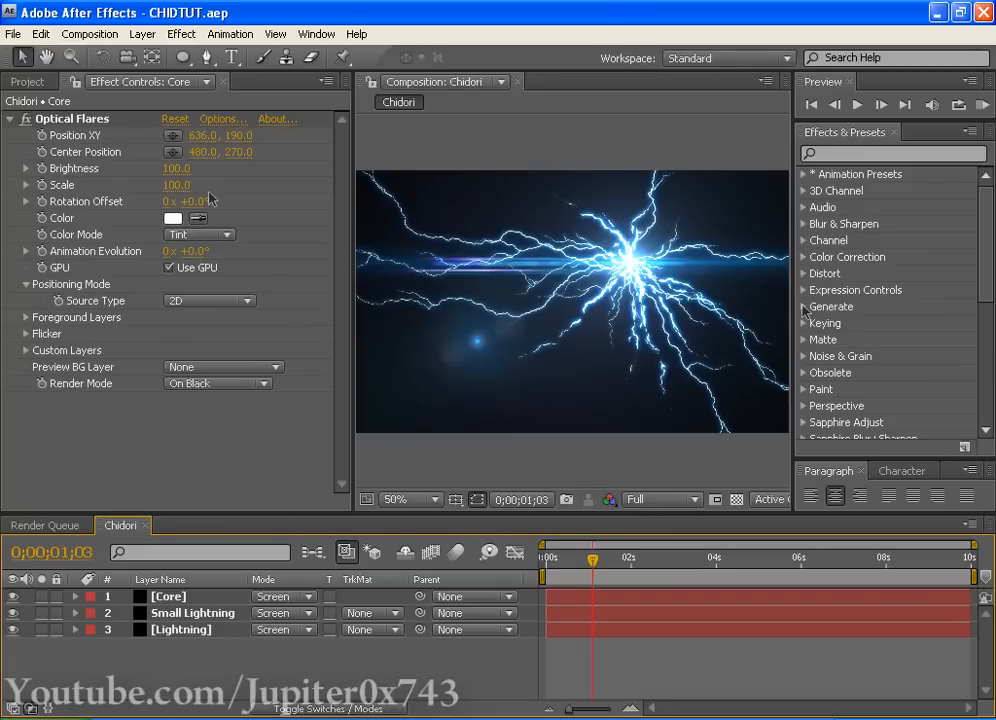
Step: Create a black solid above the Core layer and apply the S_Zap effect to it
{"action": "left_click", "coordinate": [142, 34]}
{"action": "mouse_move", "coordinate": [400, 54]}
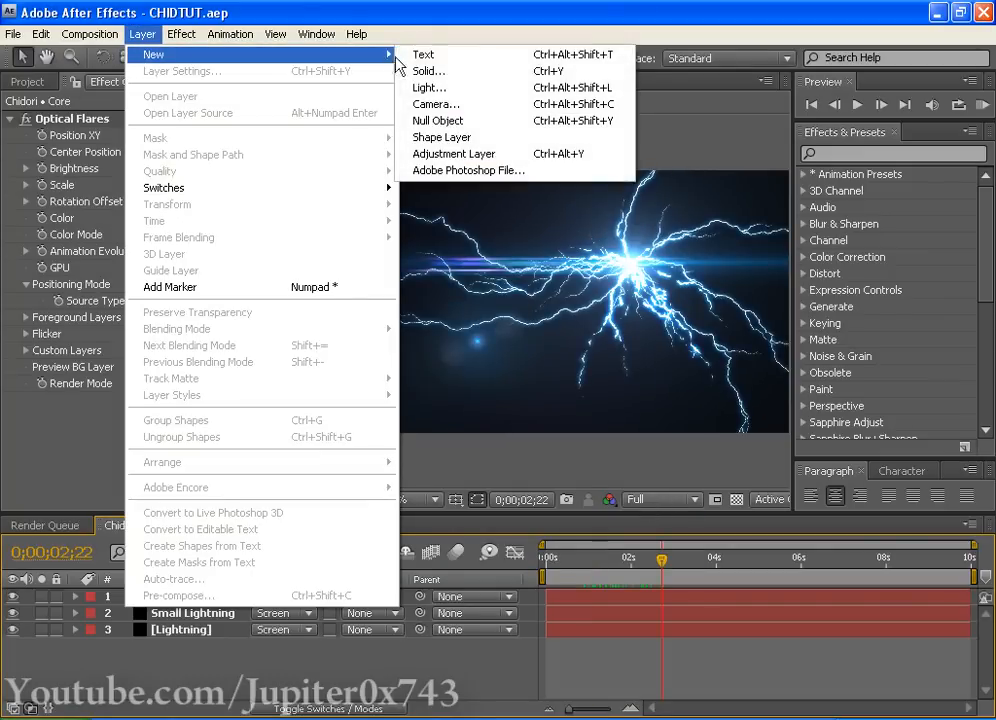
{"action": "left_click", "coordinate": [420, 71]}
{"action": "left_click", "coordinate": [530, 541]}
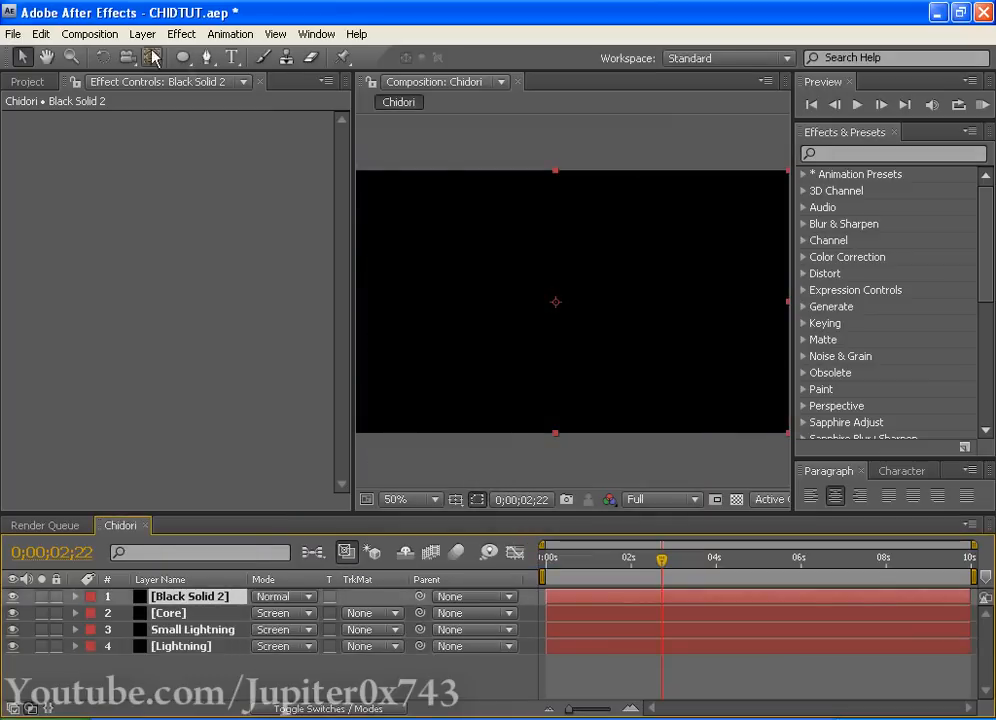
{"action": "left_click", "coordinate": [181, 34]}
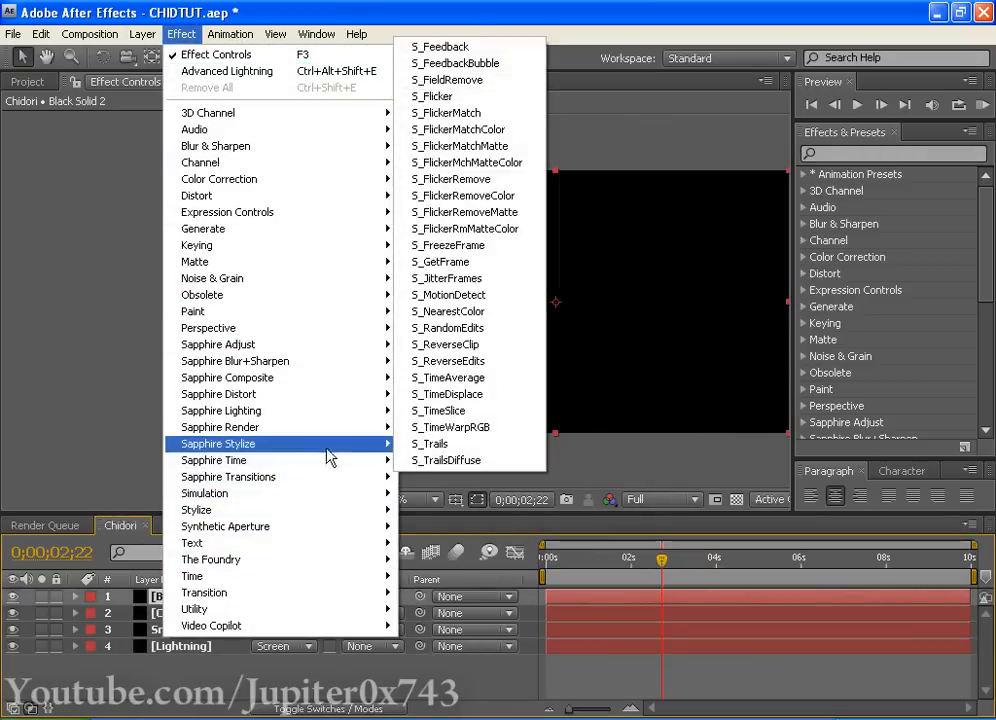
{"action": "mouse_move", "coordinate": [333, 430]}
{"action": "left_click", "coordinate": [436, 393]}
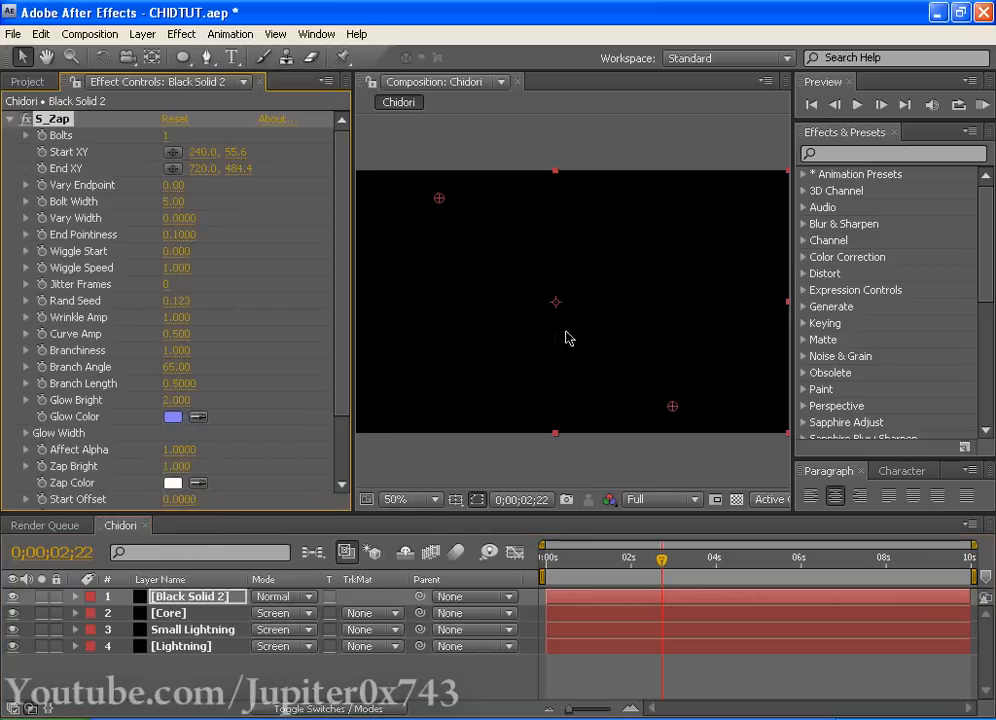
Step: Run the black solid's S_Zap from about 410, 506 to about 400, -72, with 6 bolts and Vary Endpoint 320
{"action": "left_click_drag", "start_coordinate": [438, 200], "coordinate": [521, 416]}
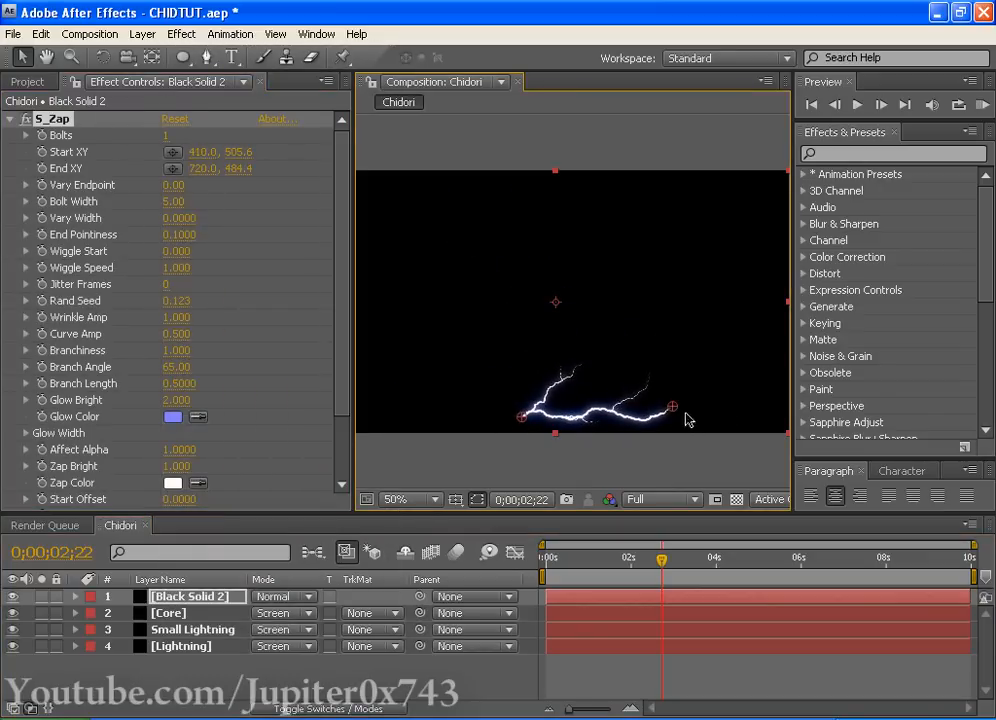
{"action": "left_click_drag", "start_coordinate": [673, 408], "coordinate": [519, 137]}
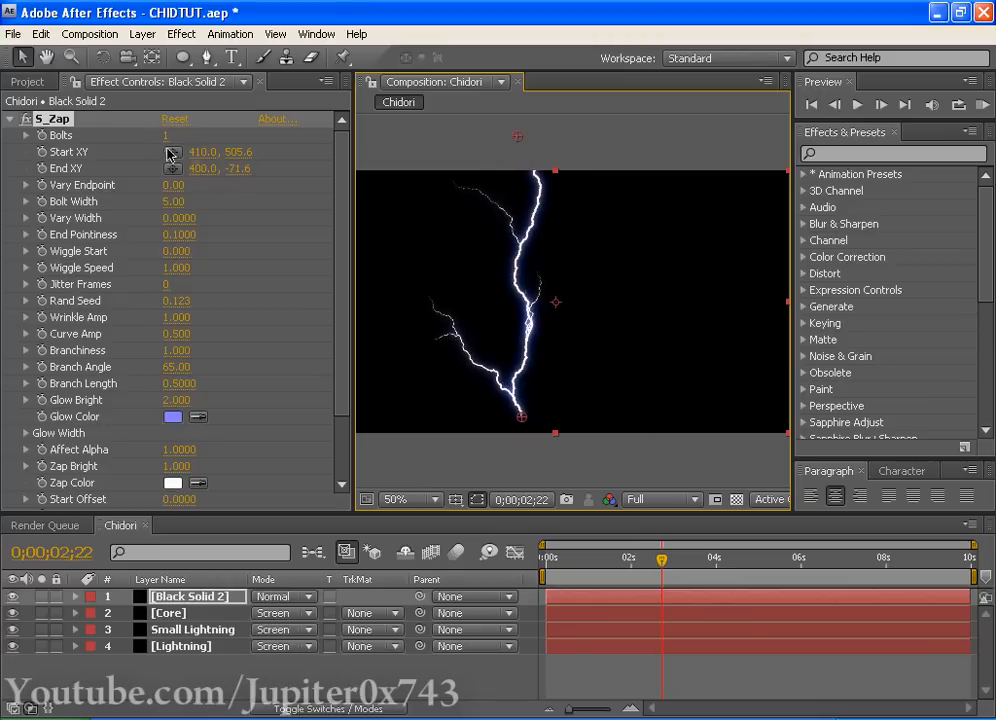
{"action": "left_click_drag", "start_coordinate": [163, 138], "coordinate": [178, 138]}
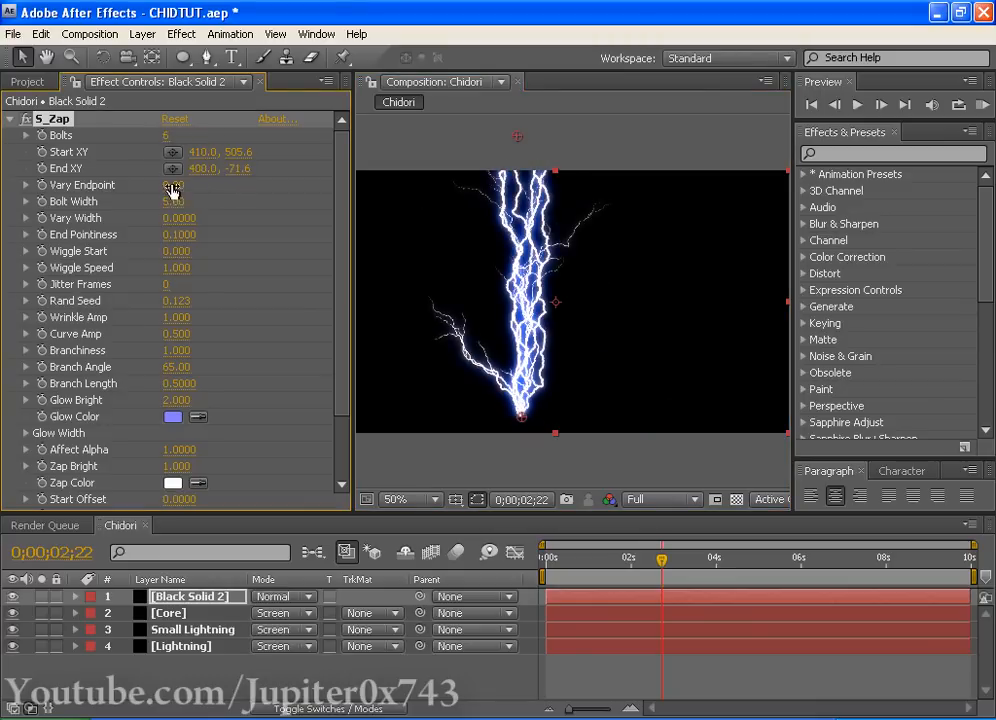
{"action": "left_click_drag", "start_coordinate": [172, 187], "coordinate": [508, 182]}
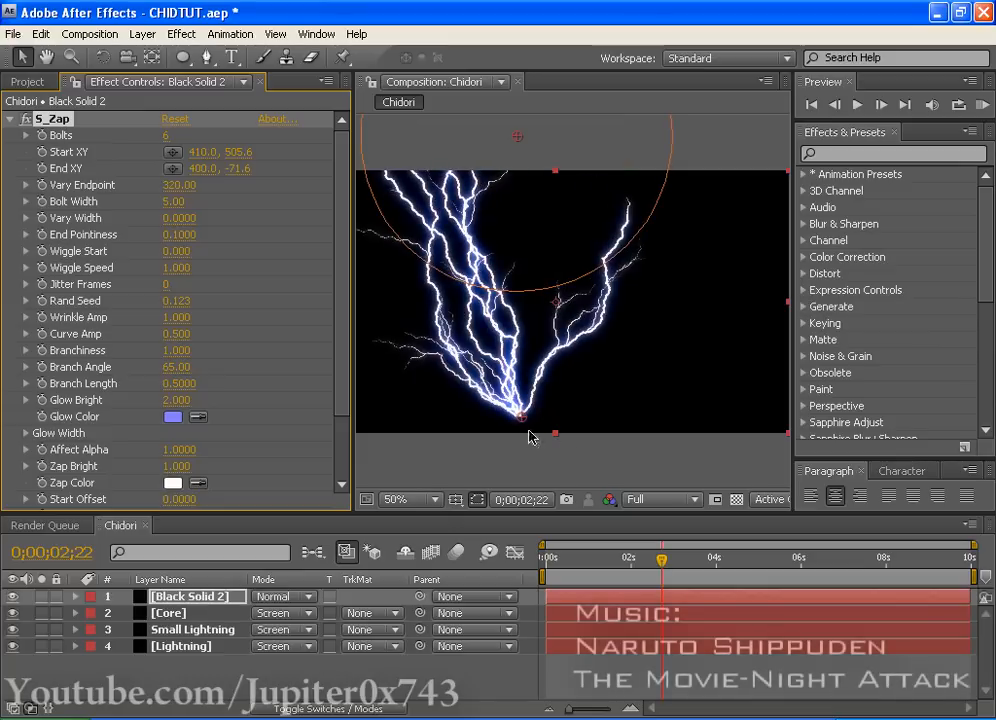
Step: Move the test lightning's Start XY to about 568, 568 and End XY to about 624, -72, widening Vary Endpoint to about 541
{"action": "left_click_drag", "start_coordinate": [523, 417], "coordinate": [596, 449]}
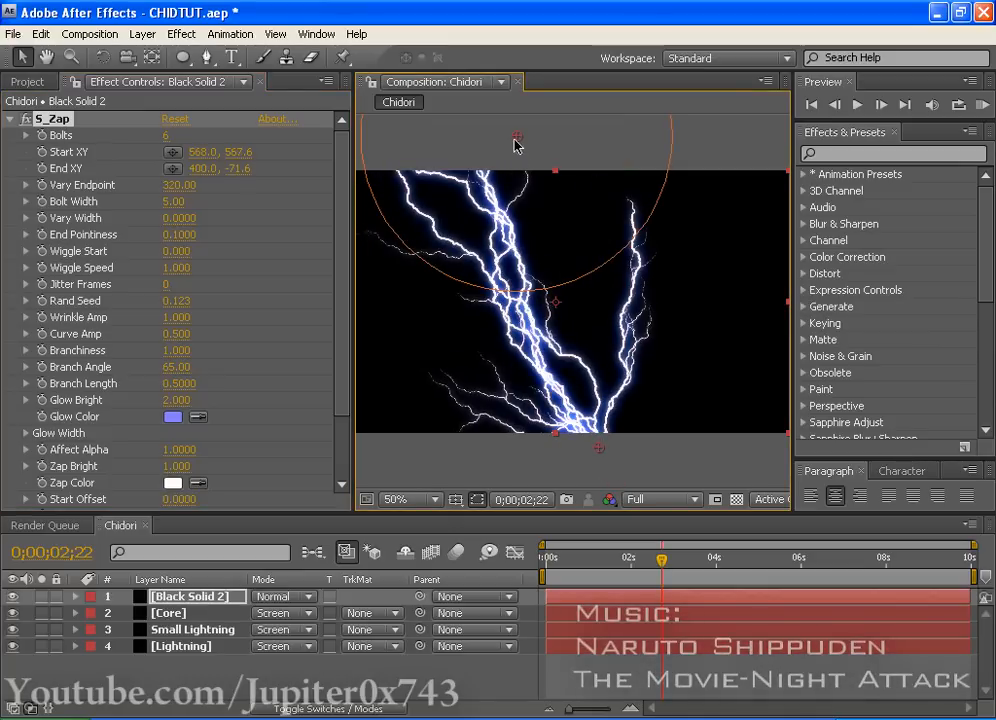
{"action": "left_click_drag", "start_coordinate": [516, 140], "coordinate": [629, 147]}
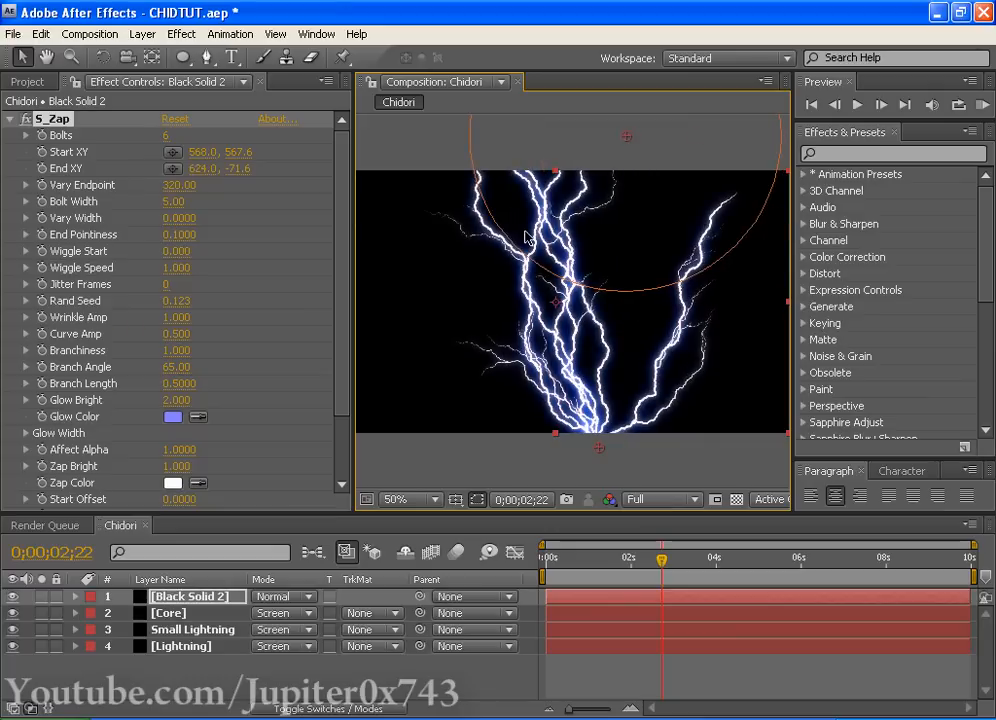
{"action": "left_click_drag", "start_coordinate": [468, 255], "coordinate": [393, 260]}
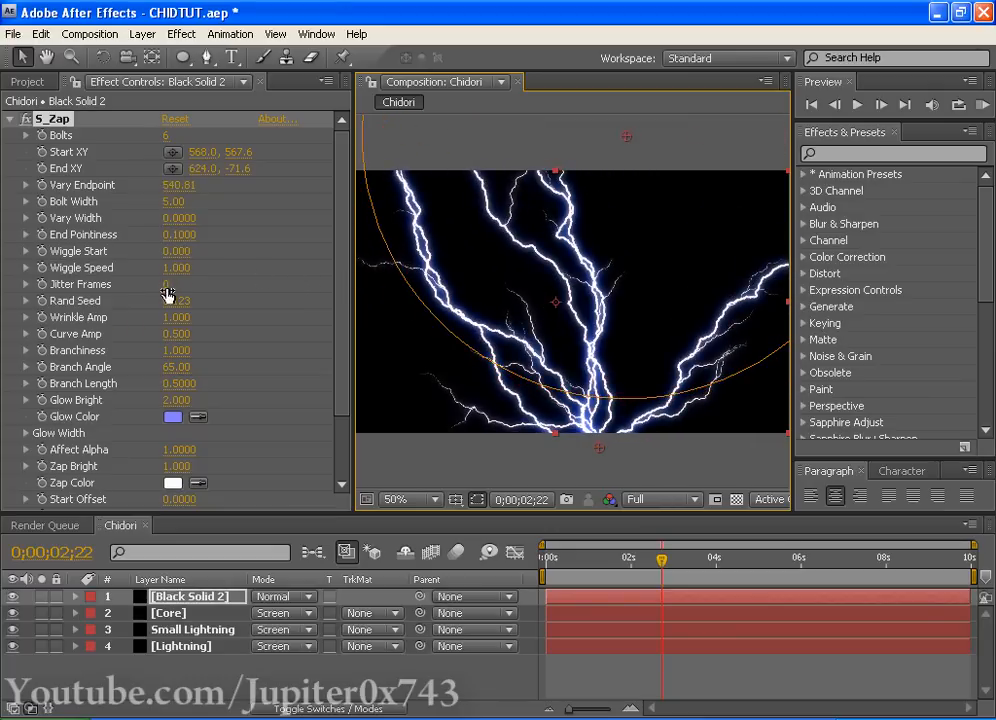
Step: Set the test lightning's Jitter Frames to 1, Vary Endpoint to 658 and Bolts to 4, with Start XY at about 530, 572
{"action": "left_click_drag", "start_coordinate": [166, 286], "coordinate": [173, 286]}
{"action": "left_click_drag", "start_coordinate": [661, 560], "coordinate": [703, 559]}
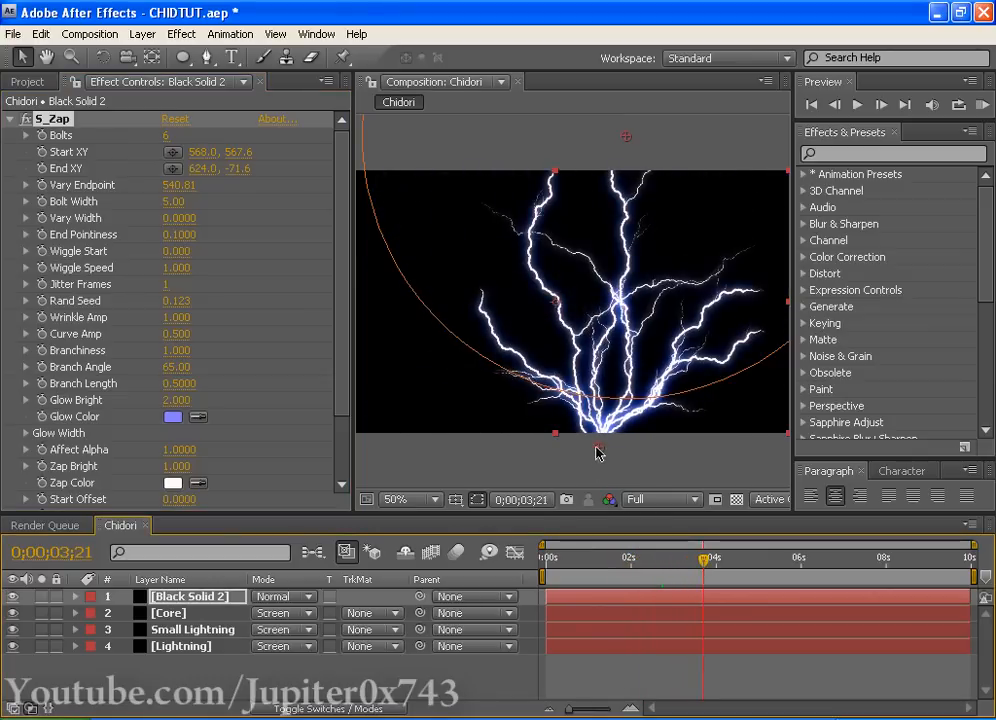
{"action": "mouse_move", "coordinate": [599, 447]}
{"action": "left_mouse_down"}
{"action": "mouse_move", "coordinate": [407, 407]}
{"action": "mouse_move", "coordinate": [438, 407]}
{"action": "mouse_move", "coordinate": [570, 452]}
{"action": "mouse_move", "coordinate": [596, 445]}
{"action": "mouse_move", "coordinate": [574, 460]}
{"action": "mouse_move", "coordinate": [582, 455]}
{"action": "left_mouse_up"}
{"action": "left_click_drag", "start_coordinate": [590, 403], "coordinate": [587, 389]}
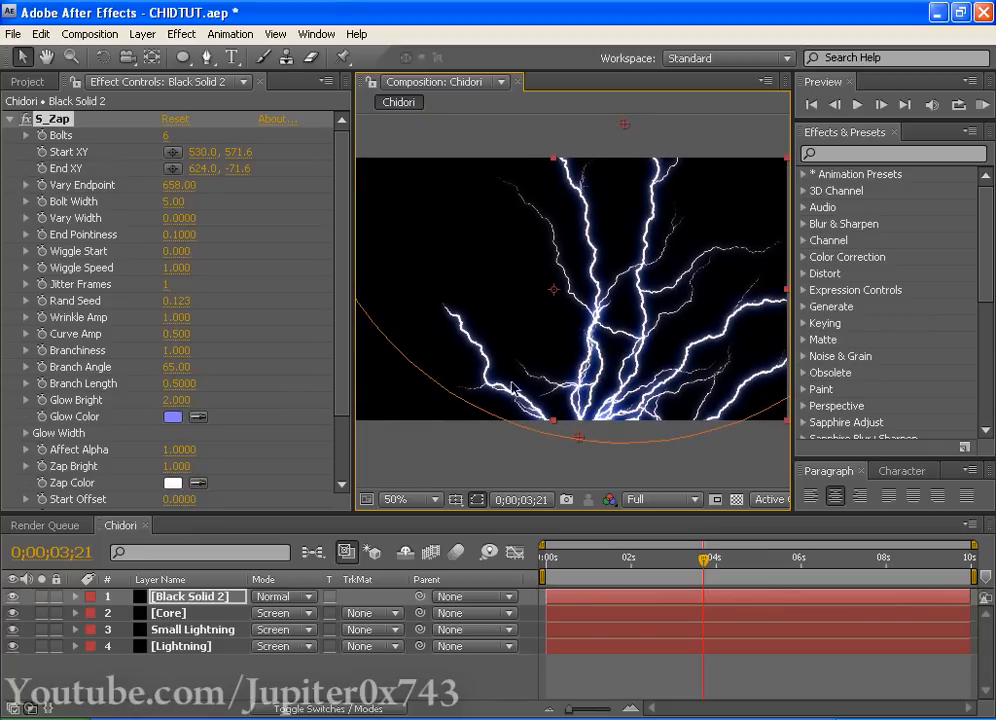
{"action": "mouse_move", "coordinate": [167, 135]}
{"action": "left_mouse_down"}
{"action": "mouse_move", "coordinate": [244, 135]}
{"action": "mouse_move", "coordinate": [172, 150]}
{"action": "left_mouse_up"}
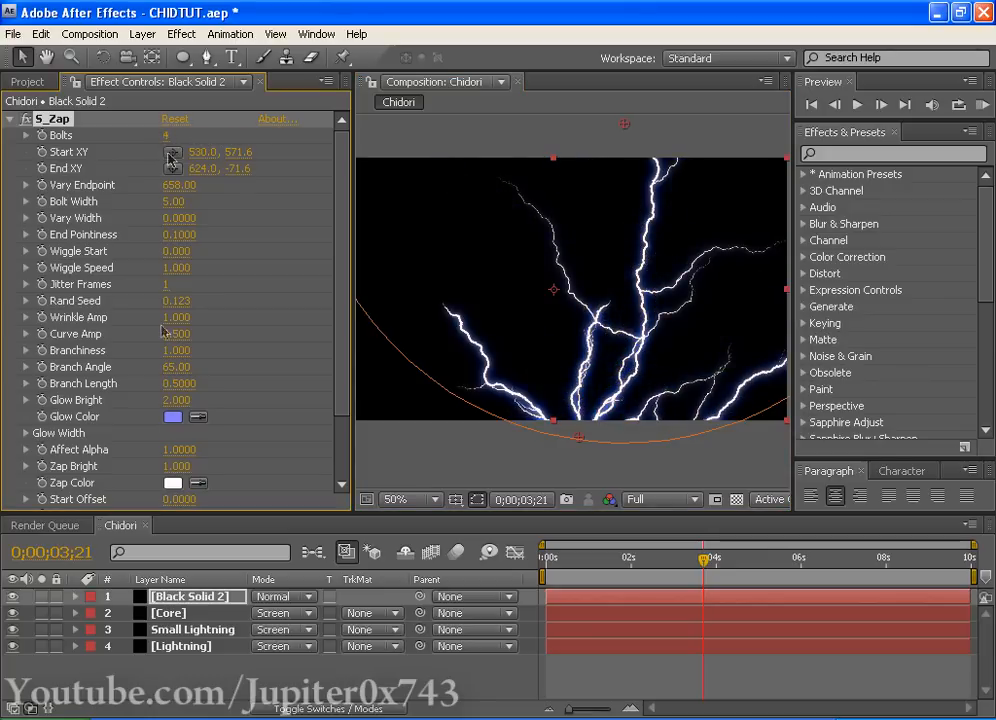
Step: Delete the black S_Zap test solid from the Chidori composition and save the project
{"action": "left_click", "coordinate": [196, 597]}
{"action": "key", "text": "Delete"}
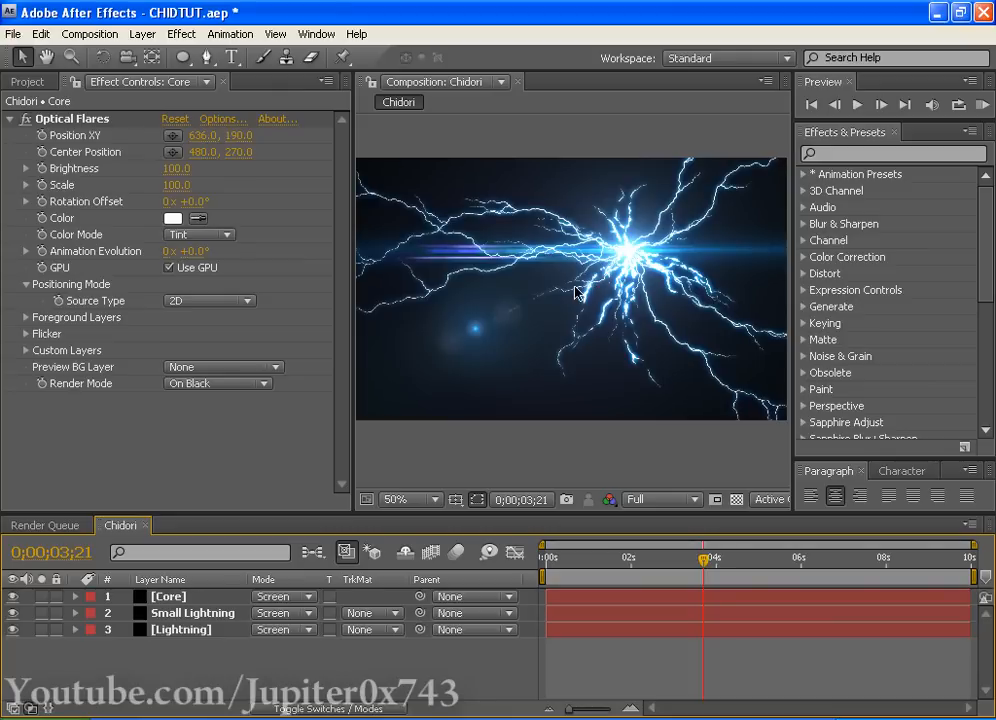
{"action": "key", "text": "ctrl+s"}
{"action": "left_click", "coordinate": [6, 10]}
Step: Create a 960 x 540 composition named Kirin Body, 10 seconds long at 29.97 frames per second
{"action": "left_click", "coordinate": [89, 34]}
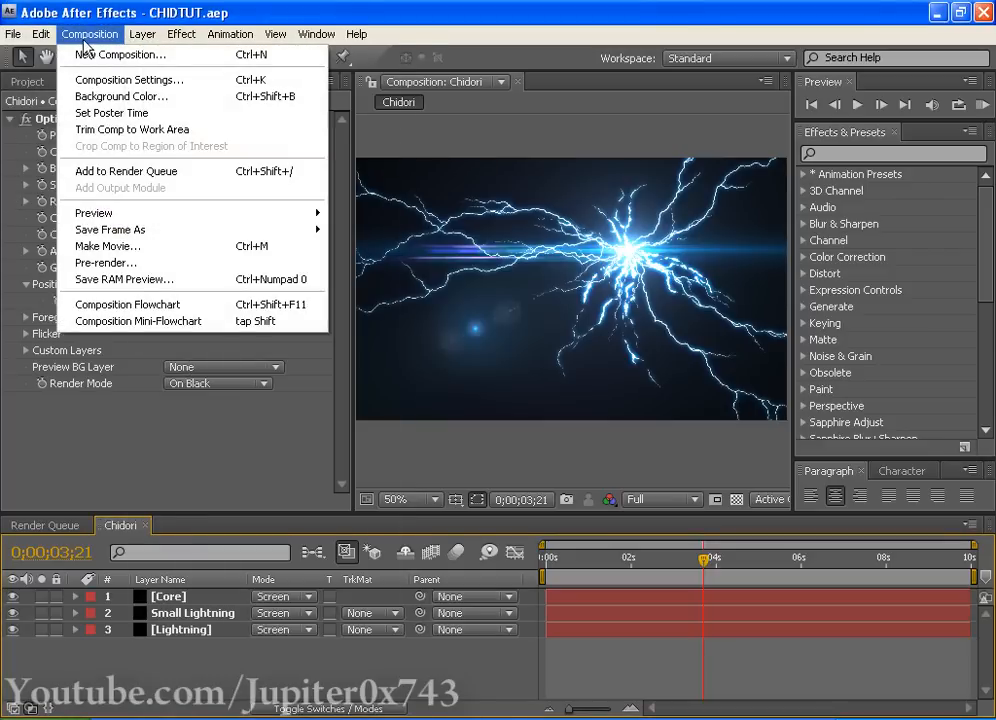
{"action": "left_click", "coordinate": [84, 54]}
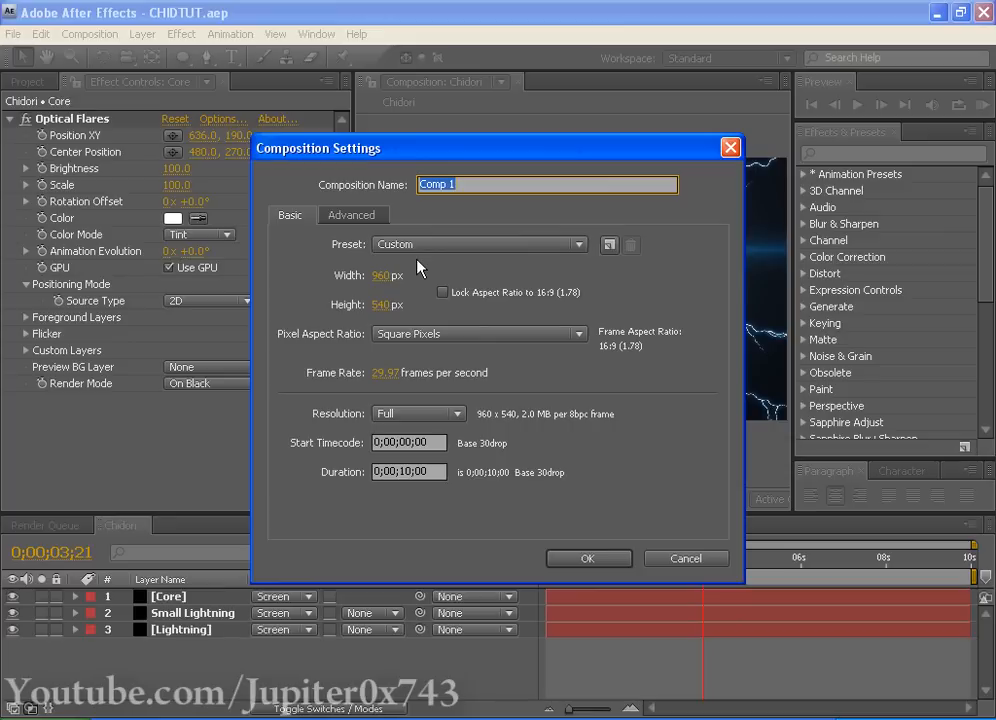
{"action": "type", "text": "Kirin Body"}
{"action": "key", "text": "Return"}
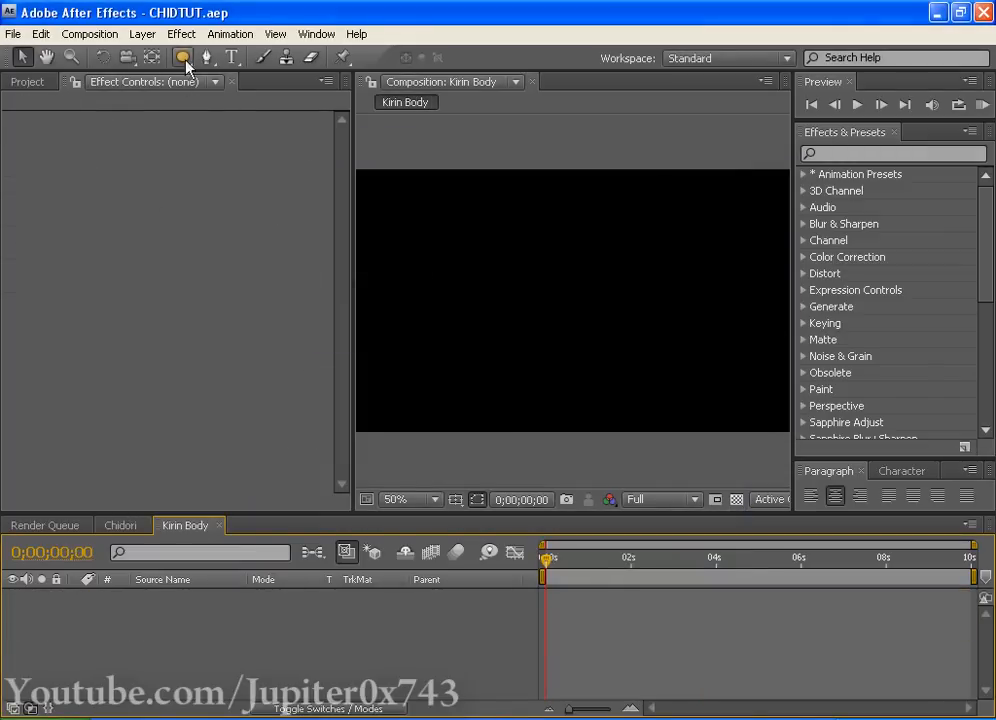
Step: Create a black 960 x 540 solid named Lightning in the Kirin Body composition
{"action": "left_click_drag", "start_coordinate": [352, 207], "coordinate": [289, 207]}
{"action": "left_click", "coordinate": [449, 228]}
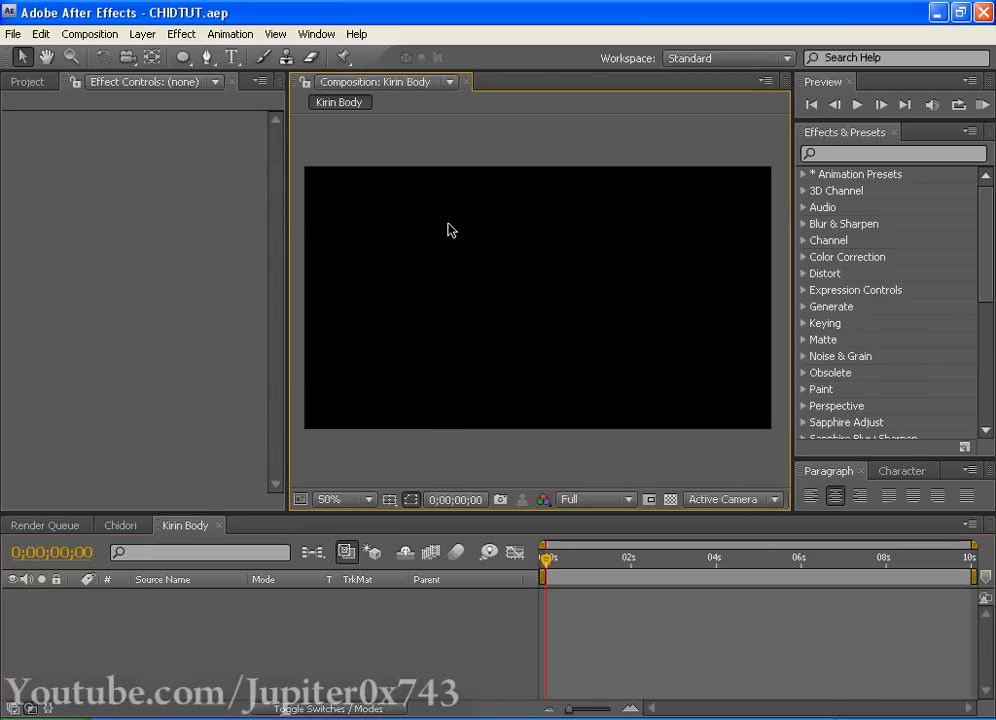
{"action": "left_click", "coordinate": [151, 58]}
{"action": "left_click", "coordinate": [142, 34]}
{"action": "mouse_move", "coordinate": [156, 53]}
{"action": "left_click", "coordinate": [429, 69]}
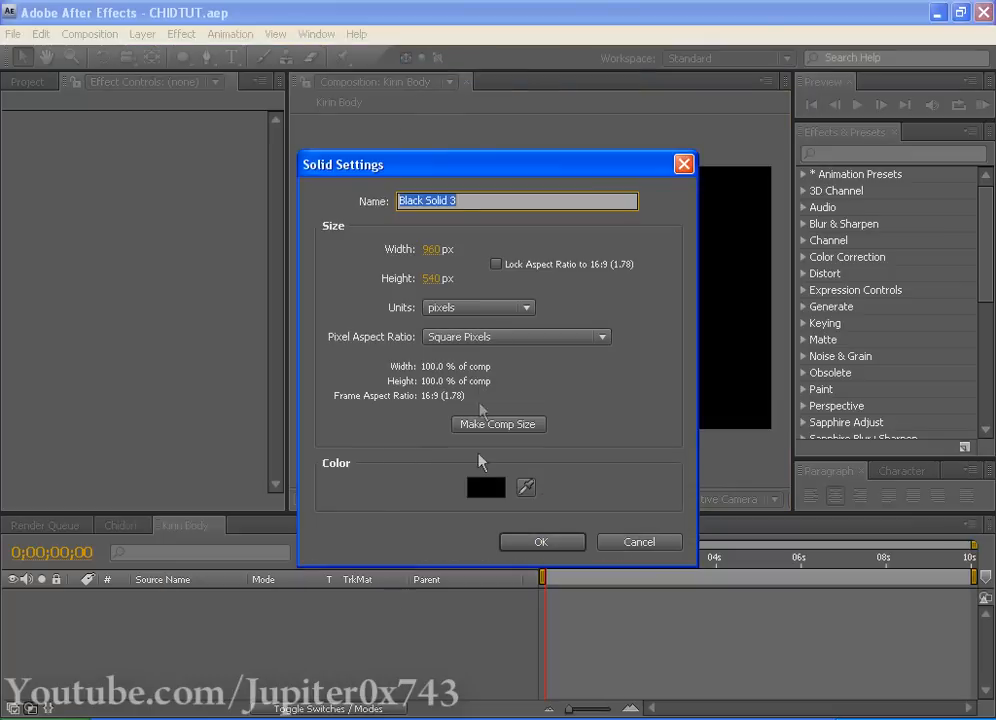
{"action": "type", "text": "Lightning"}
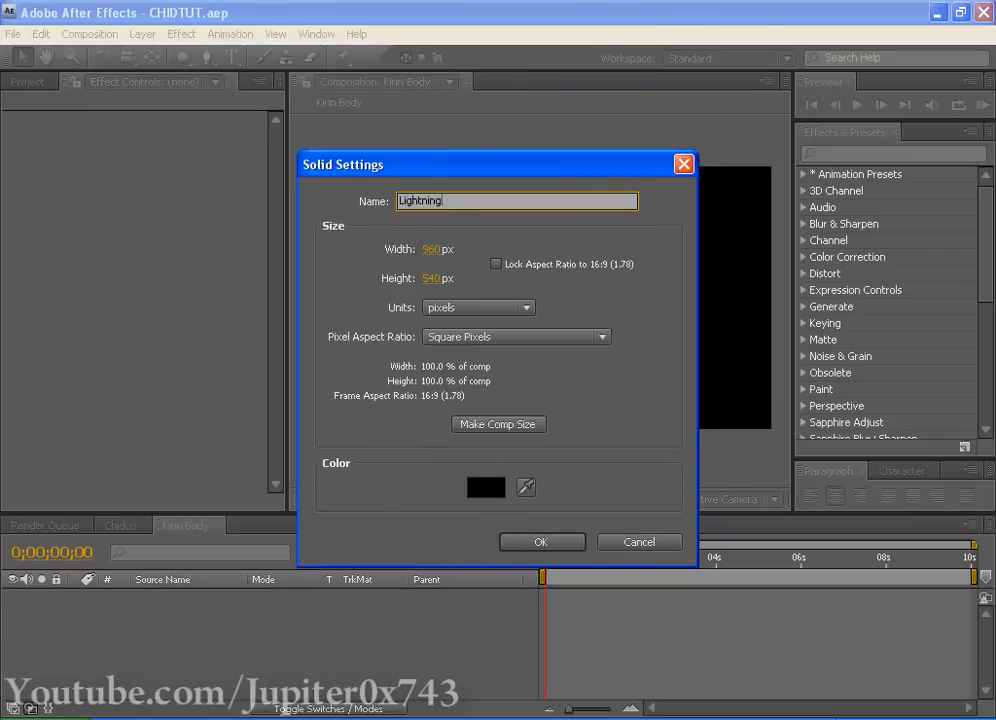
{"action": "left_click", "coordinate": [522, 537]}
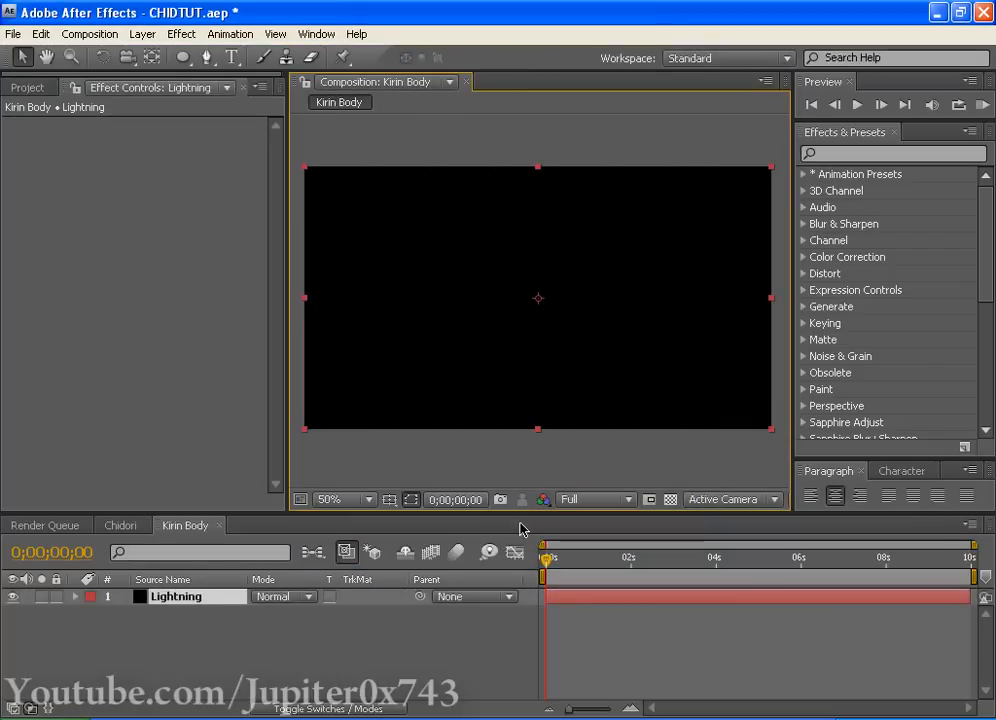
Step: Apply S_Zap to the Lightning solid, with Start XY at about 16, 262 and End XY at about 932, 304
{"action": "left_click", "coordinate": [181, 34]}
{"action": "left_click", "coordinate": [285, 68]}
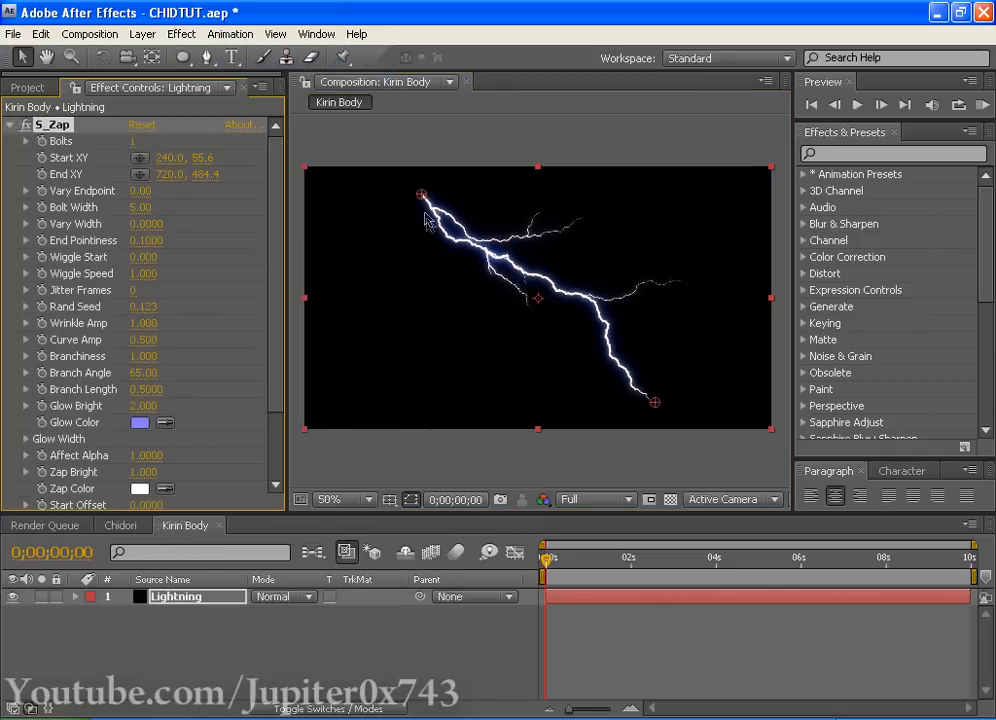
{"action": "left_click_drag", "start_coordinate": [421, 195], "coordinate": [313, 297]}
{"action": "left_click_drag", "start_coordinate": [652, 404], "coordinate": [757, 315]}
Step: Set the lightning's Glow Color to a bright blue, about H 205°, S 93%, B 100%, and Glow Bright to 2.1
{"action": "left_click", "coordinate": [139, 422]}
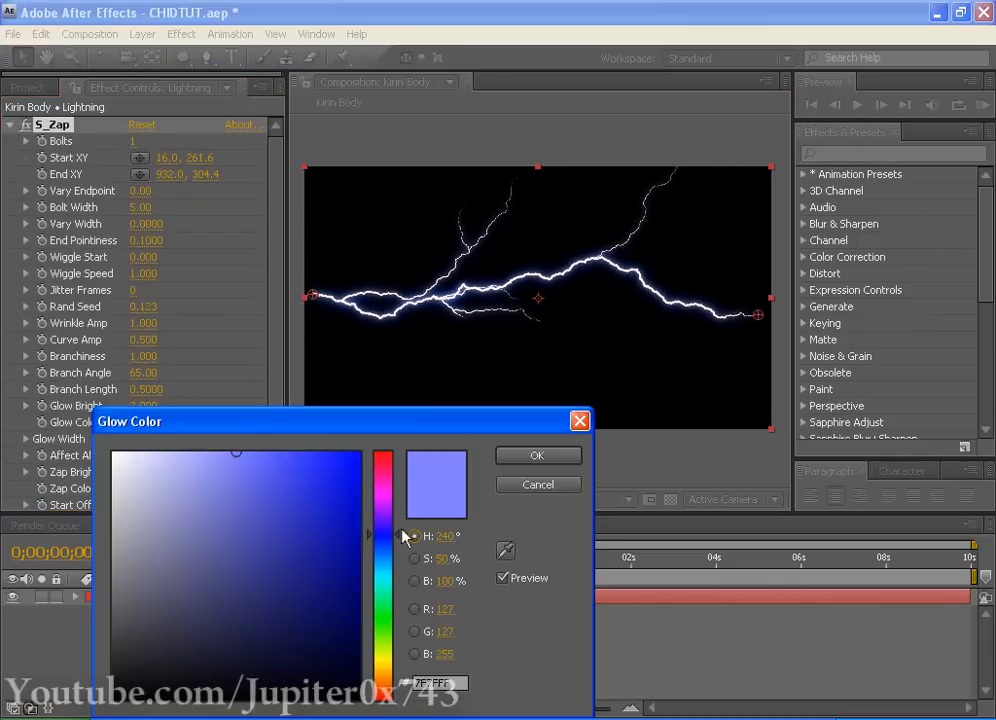
{"action": "left_click_drag", "start_coordinate": [383, 534], "coordinate": [391, 560]}
{"action": "left_click", "coordinate": [364, 467]}
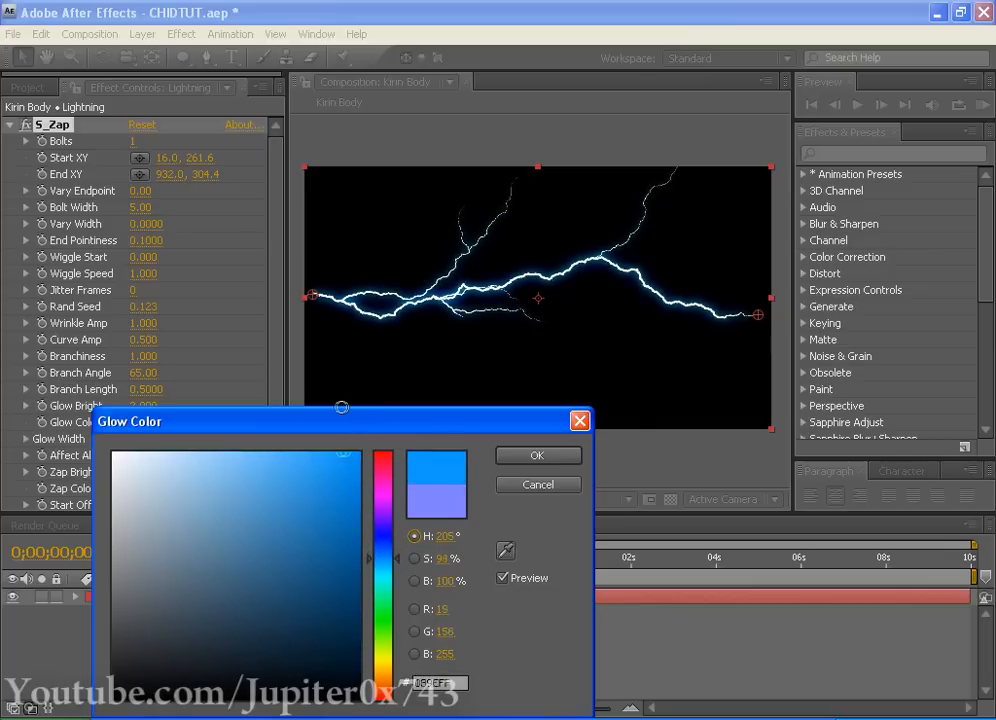
{"action": "left_click", "coordinate": [537, 455]}
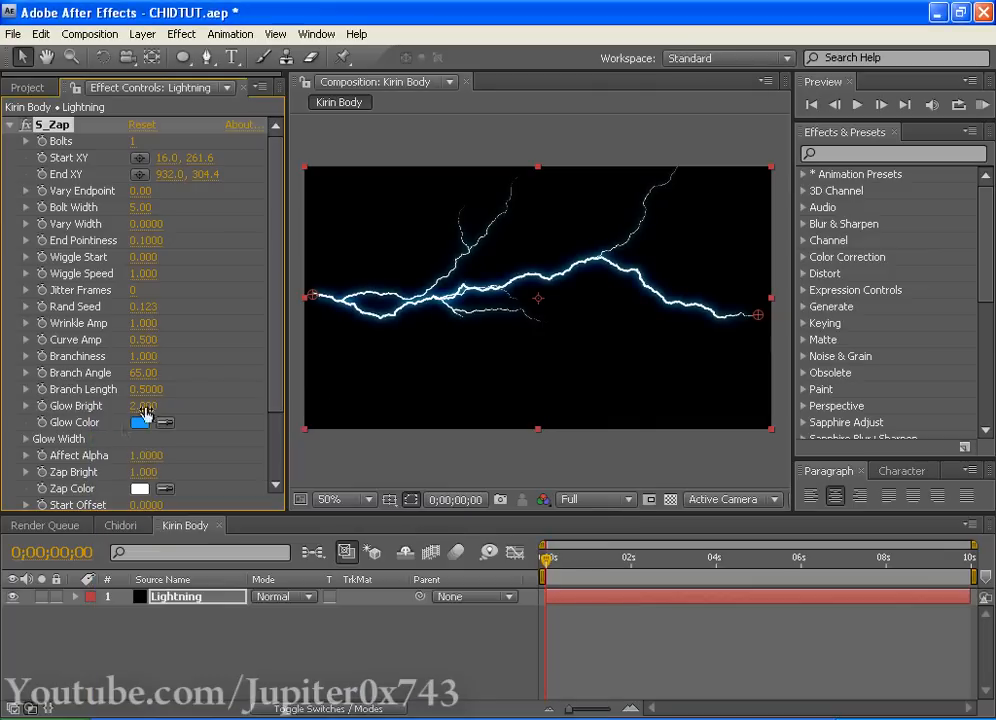
{"action": "left_click", "coordinate": [26, 438]}
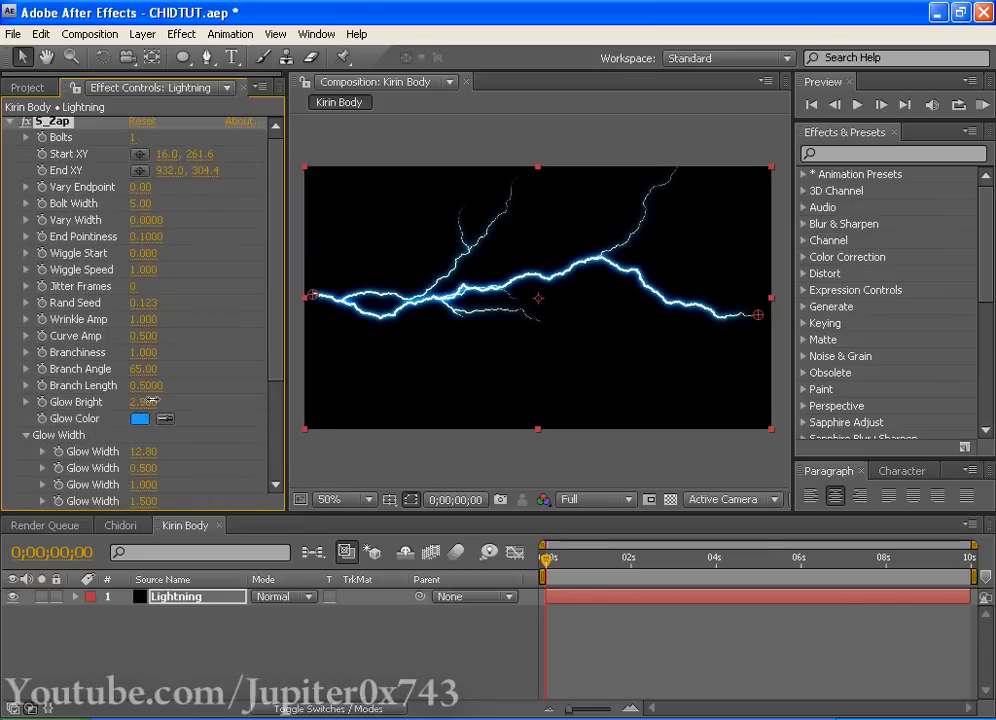
{"action": "left_click_drag", "start_coordinate": [152, 400], "coordinate": [142, 400]}
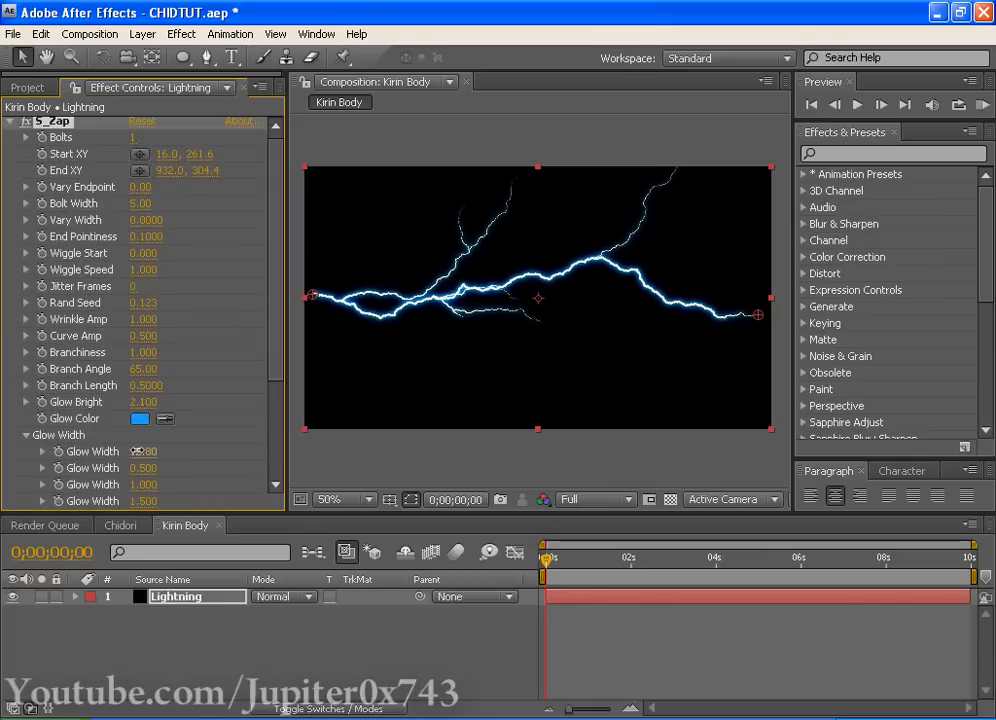
Step: Set the lightning's Bolts to 3, Vary Endpoint to 191 and End Pointiness to about 0.61, moving End XY to about 852, 310
{"action": "left_click_drag", "start_coordinate": [133, 137], "coordinate": [142, 137]}
{"action": "left_click_drag", "start_coordinate": [140, 187], "coordinate": [268, 185]}
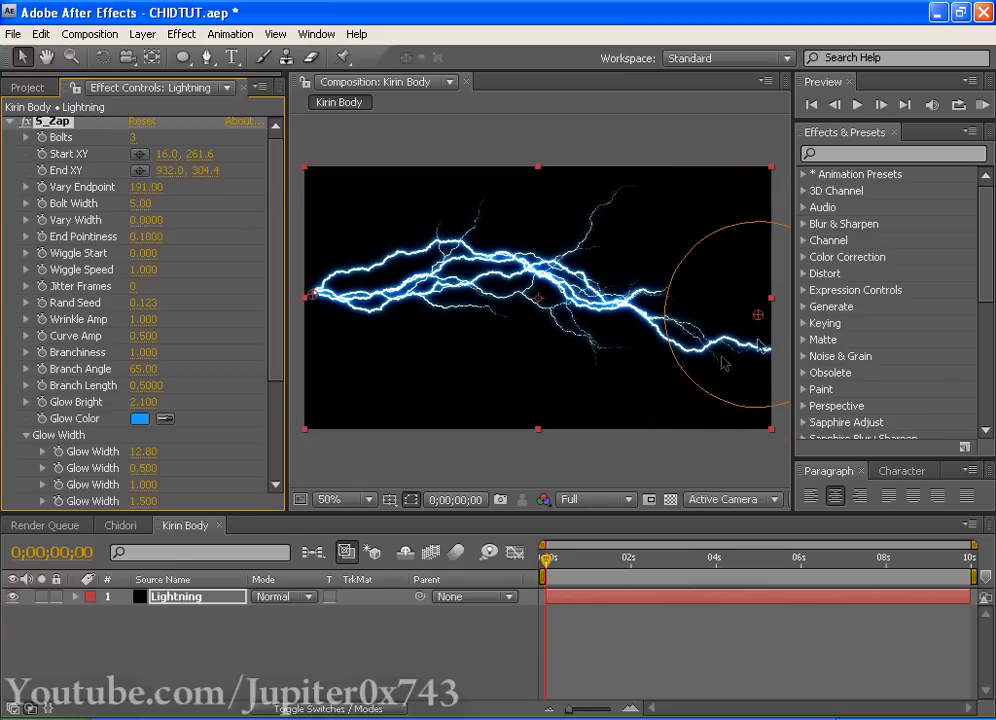
{"action": "left_click_drag", "start_coordinate": [758, 314], "coordinate": [717, 326]}
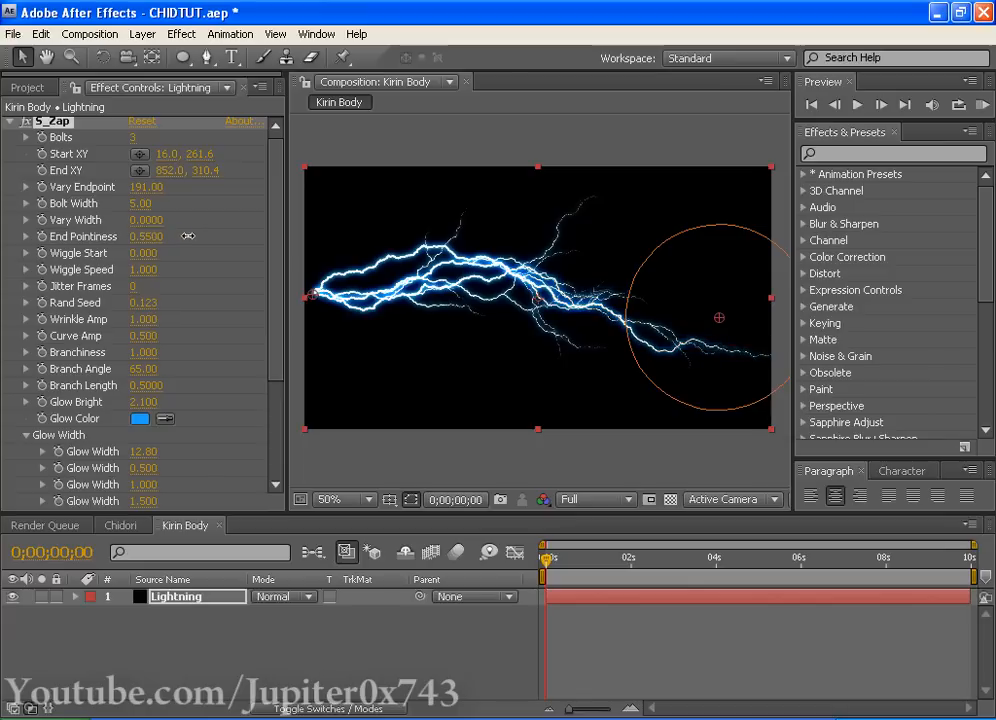
{"action": "left_click_drag", "start_coordinate": [157, 236], "coordinate": [196, 238]}
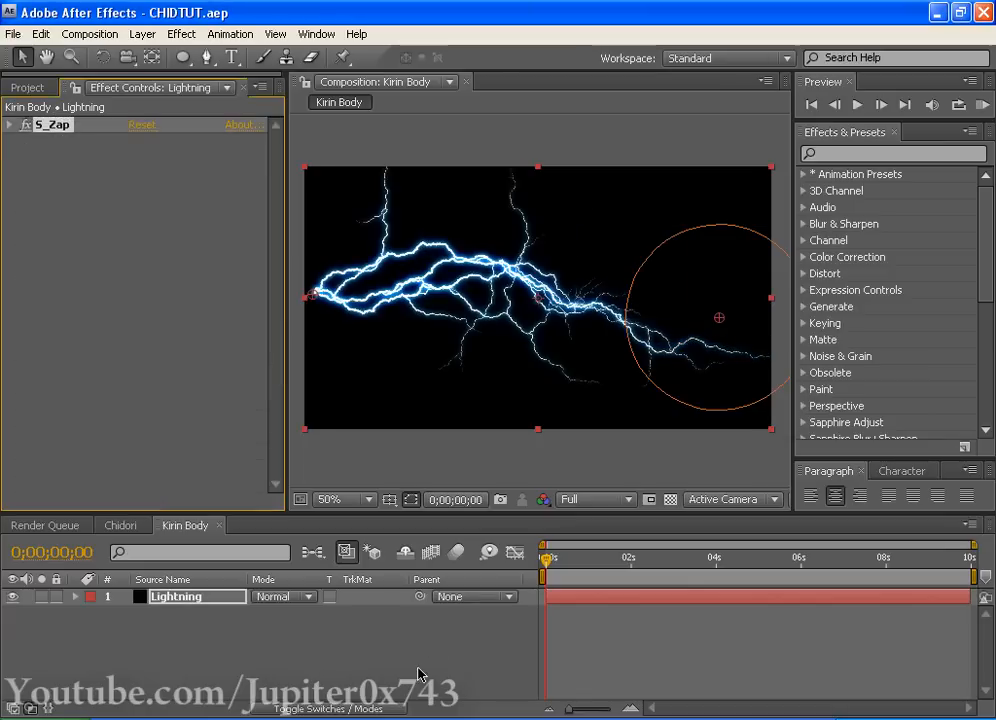
Step: Make the Lightning layer 3D and set its blending mode to Screen
{"action": "key", "text": "F4"}
{"action": "left_click", "coordinate": [360, 596]}
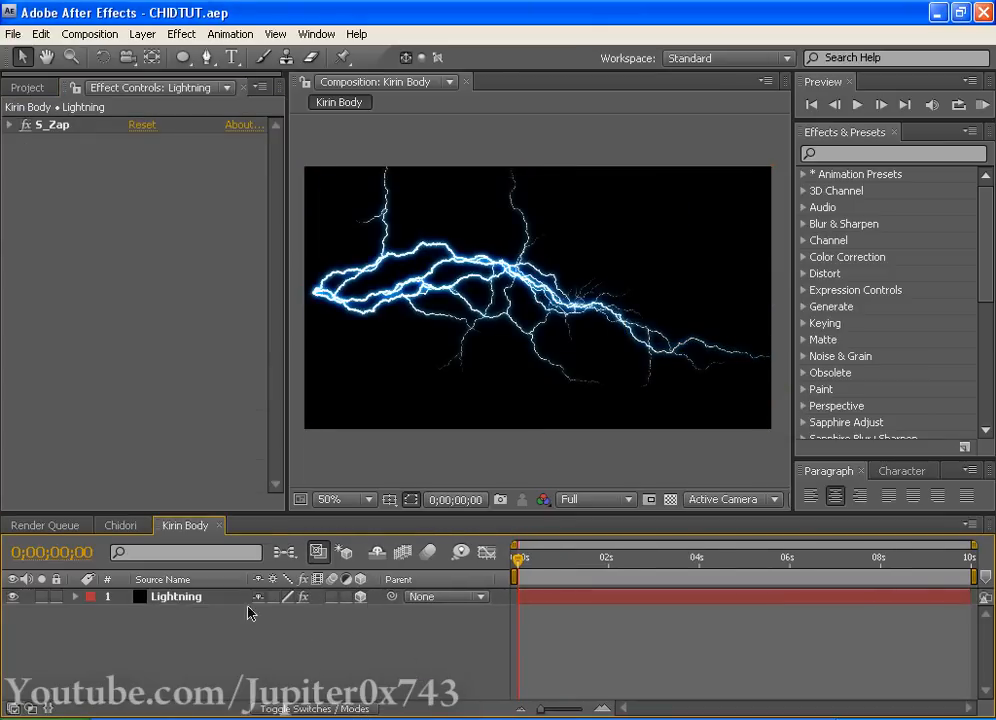
{"action": "left_click", "coordinate": [176, 596]}
{"action": "key", "text": "F4"}
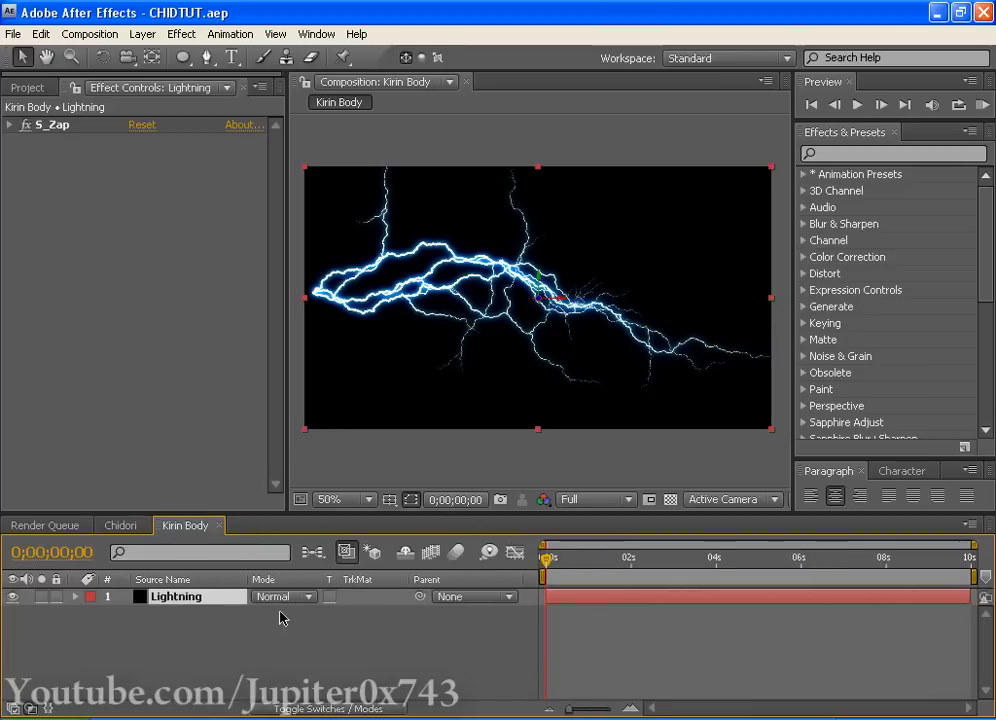
{"action": "left_click", "coordinate": [284, 597]}
{"action": "left_click", "coordinate": [318, 406]}
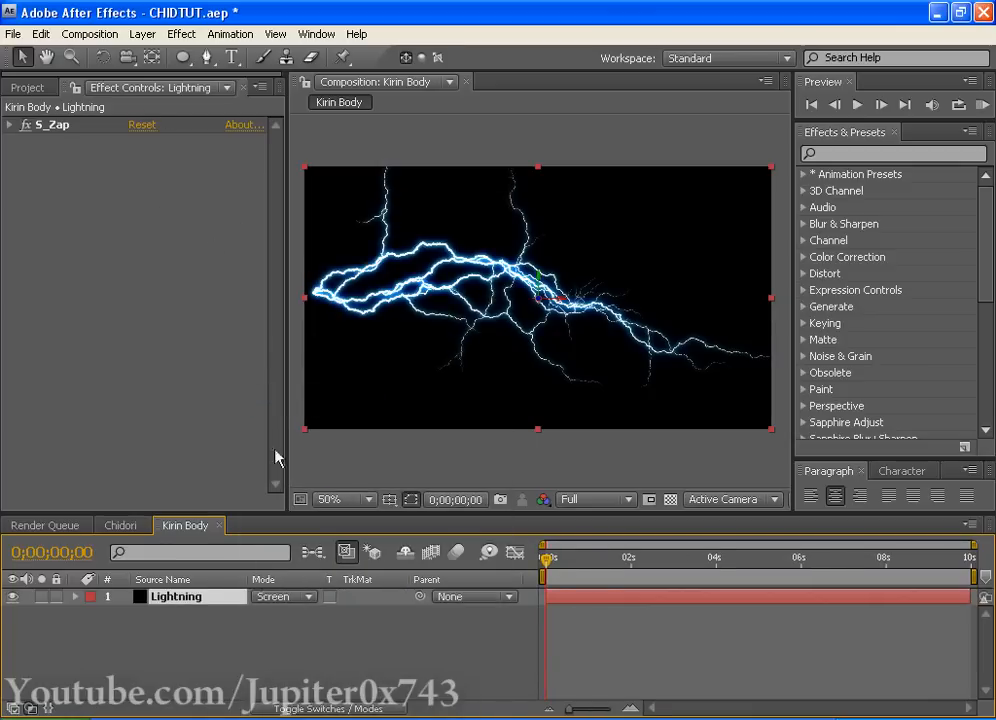
{"action": "left_click", "coordinate": [270, 655]}
Step: Try rotating the Lightning layer in 3D and undo the rotation
{"action": "left_click", "coordinate": [202, 595]}
{"action": "key", "text": "w"}
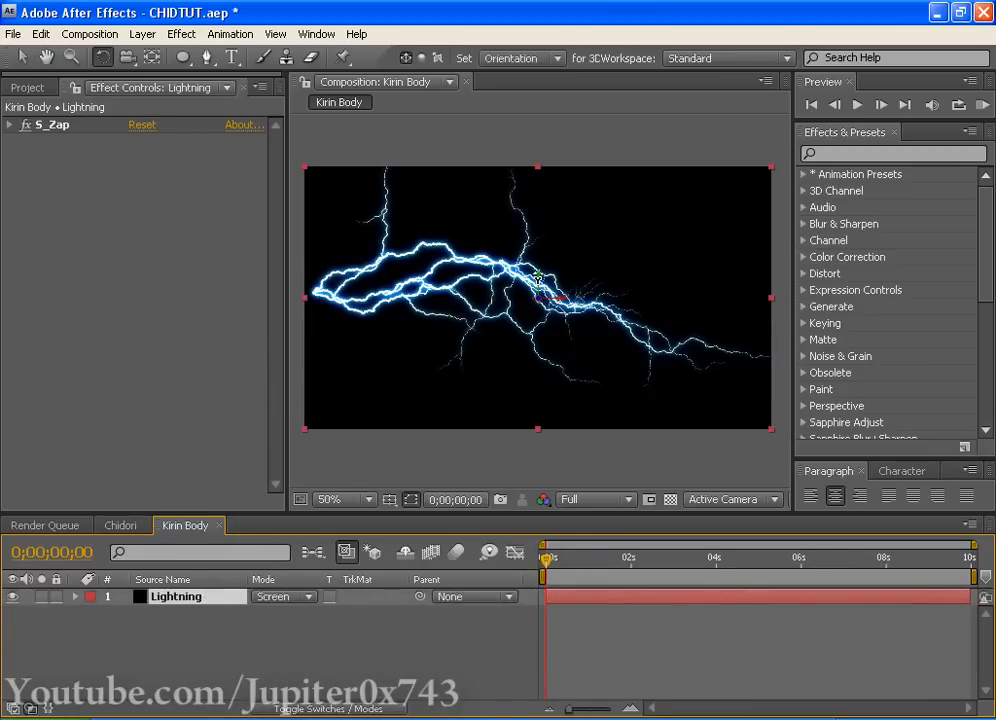
{"action": "left_click_drag", "start_coordinate": [535, 284], "coordinate": [590, 285]}
{"action": "key", "text": "ctrl+z"}
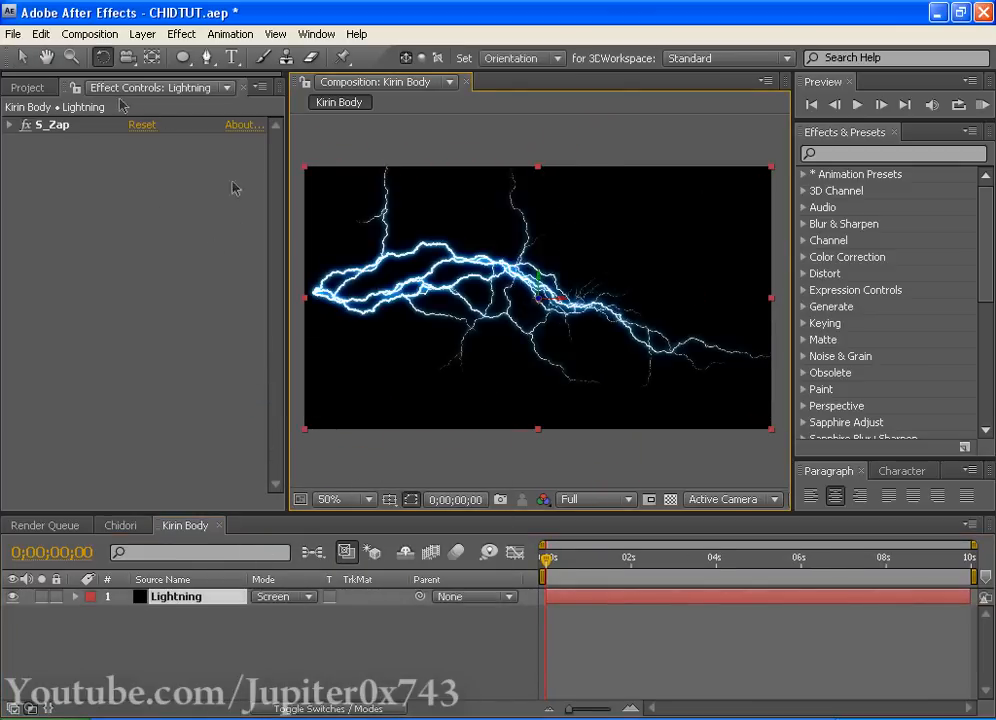
{"action": "left_click", "coordinate": [22, 57]}
{"action": "left_click", "coordinate": [102, 58]}
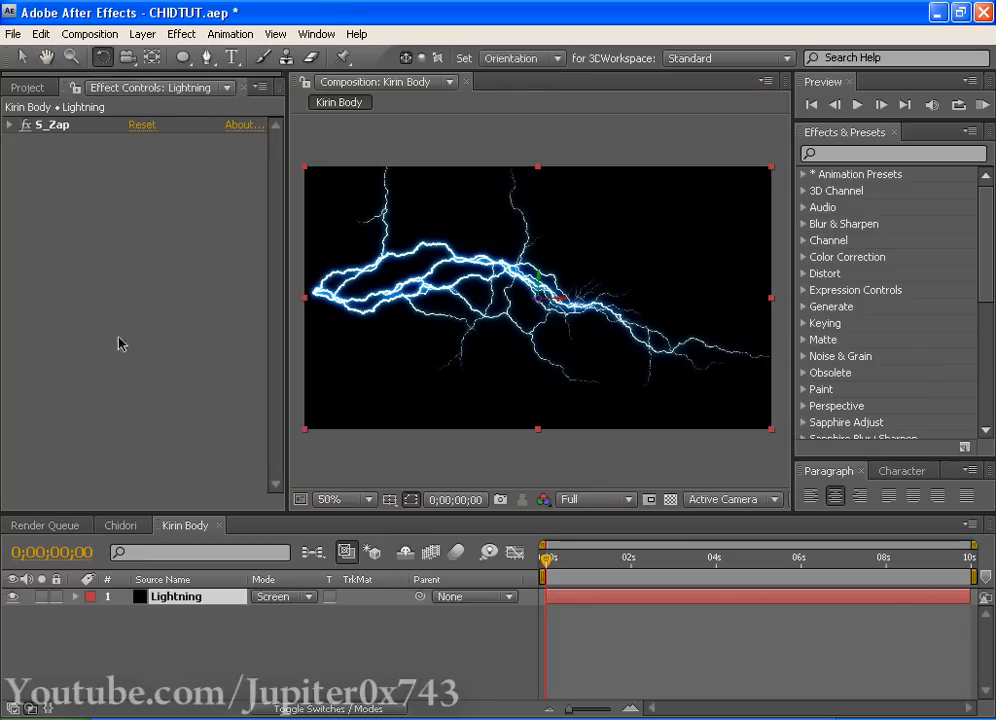
{"action": "key", "text": "v"}
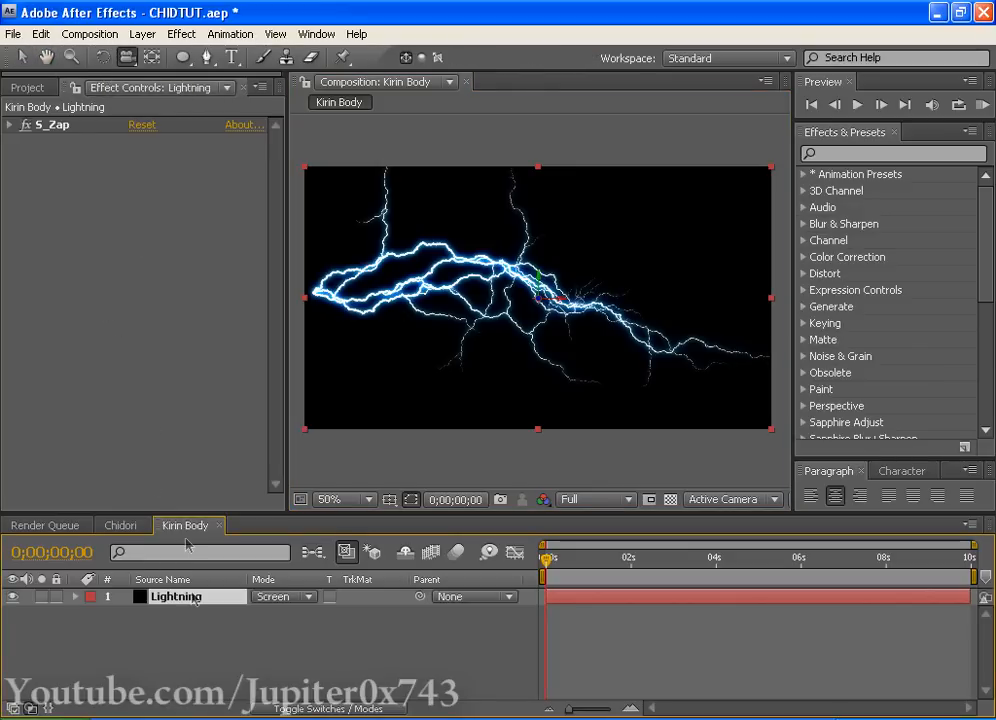
Step: Add the expression wiggle(1,5) to the lightning's Rand Seed and preview the animation over the first second
{"action": "left_click", "coordinate": [10, 124]}
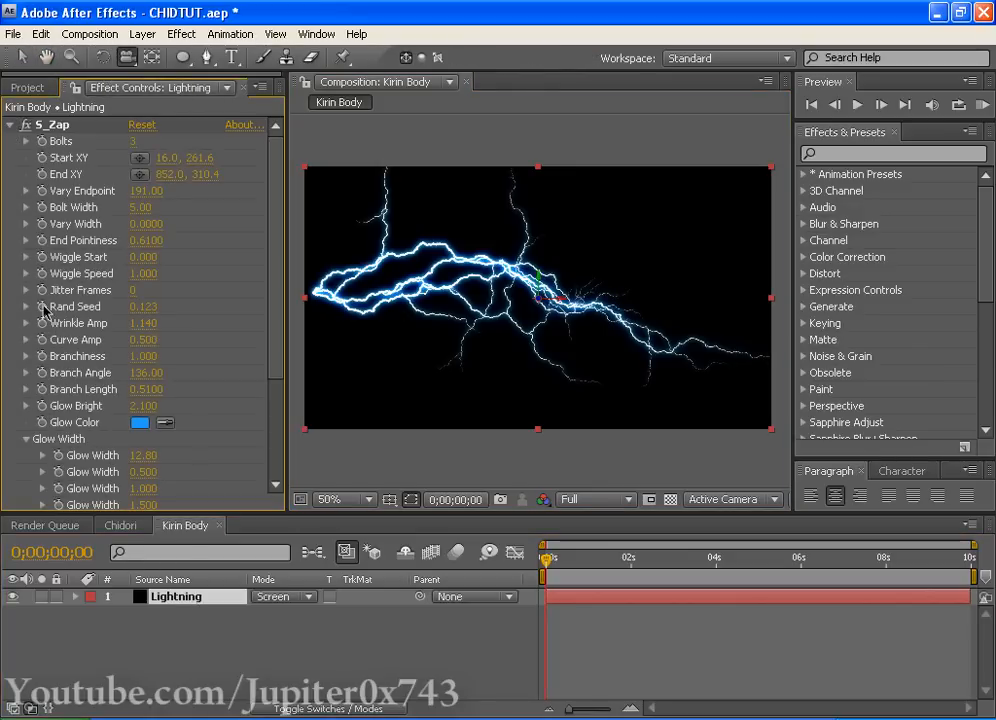
{"action": "left_click", "coordinate": [42, 307], "text": "alt"}
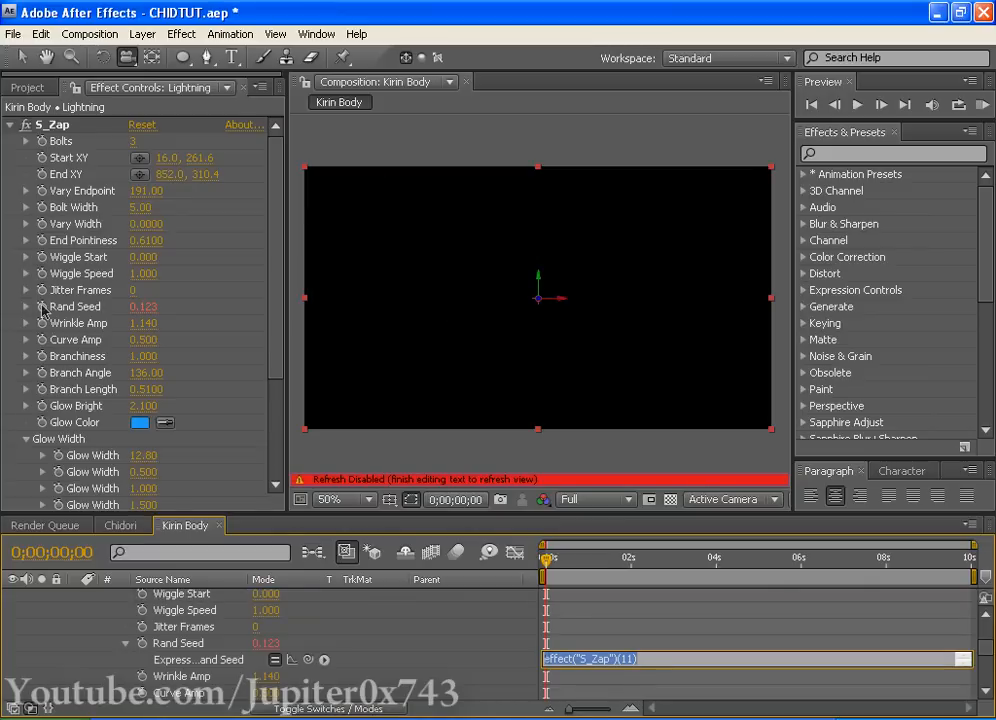
{"action": "type", "text": "time"}
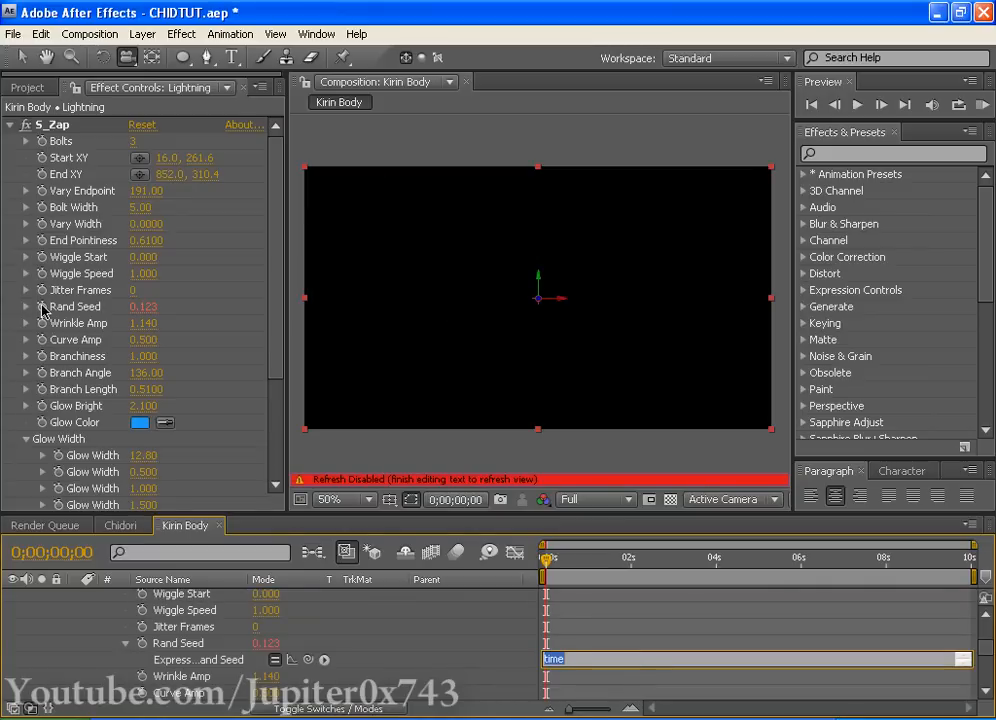
{"action": "type", "text": "wiggle(1,5"}
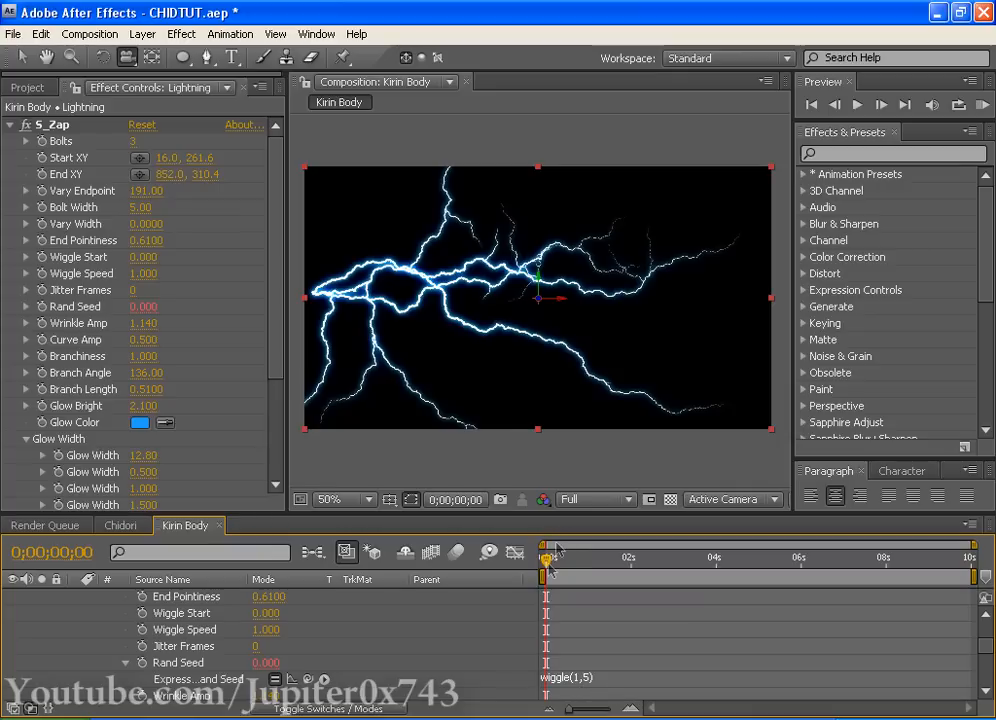
{"action": "left_click_drag", "start_coordinate": [545, 571], "coordinate": [580, 573]}
{"action": "key", "text": "Home"}
Step: Try deleting the duplicate Lightning layer, then undo both the deletion and the duplication
{"action": "scroll", "coordinate": [250, 617], "scroll_direction": "up", "scroll_amount": 5}
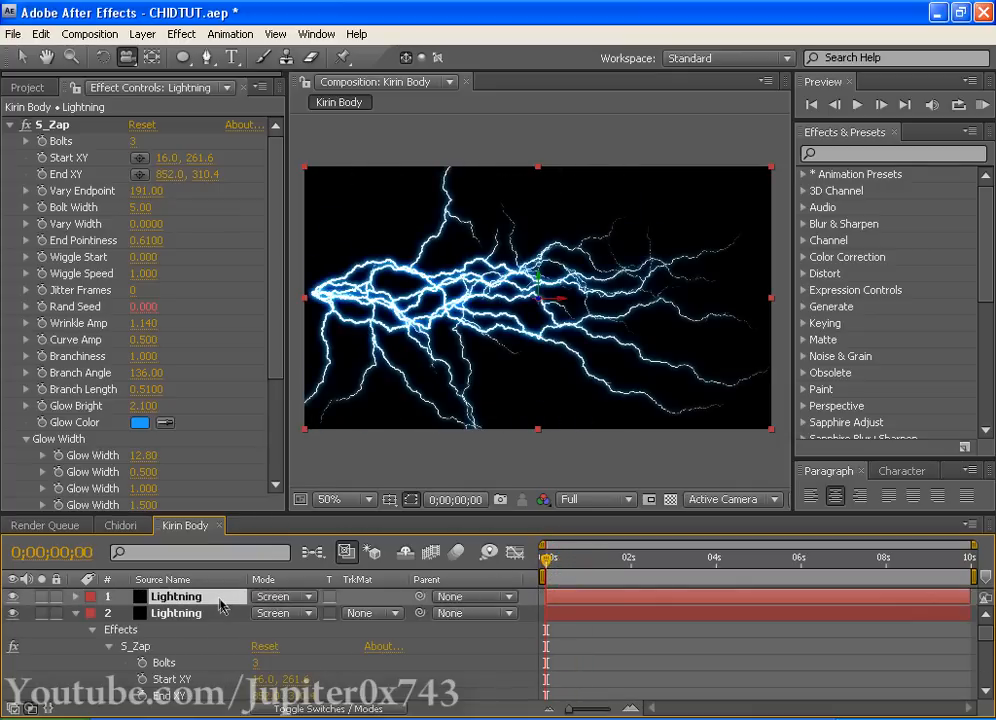
{"action": "key", "text": "Delete"}
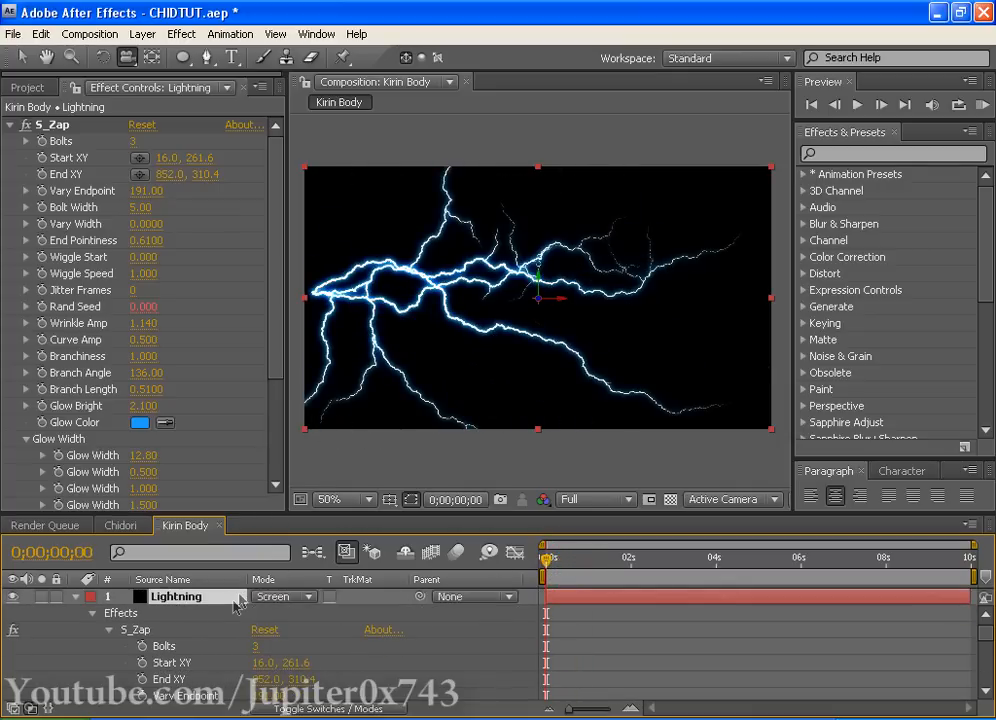
{"action": "key", "text": "ctrl+z"}
{"action": "key", "text": "Delete"}
{"action": "scroll", "coordinate": [407, 651], "scroll_direction": "down", "scroll_amount": 6}
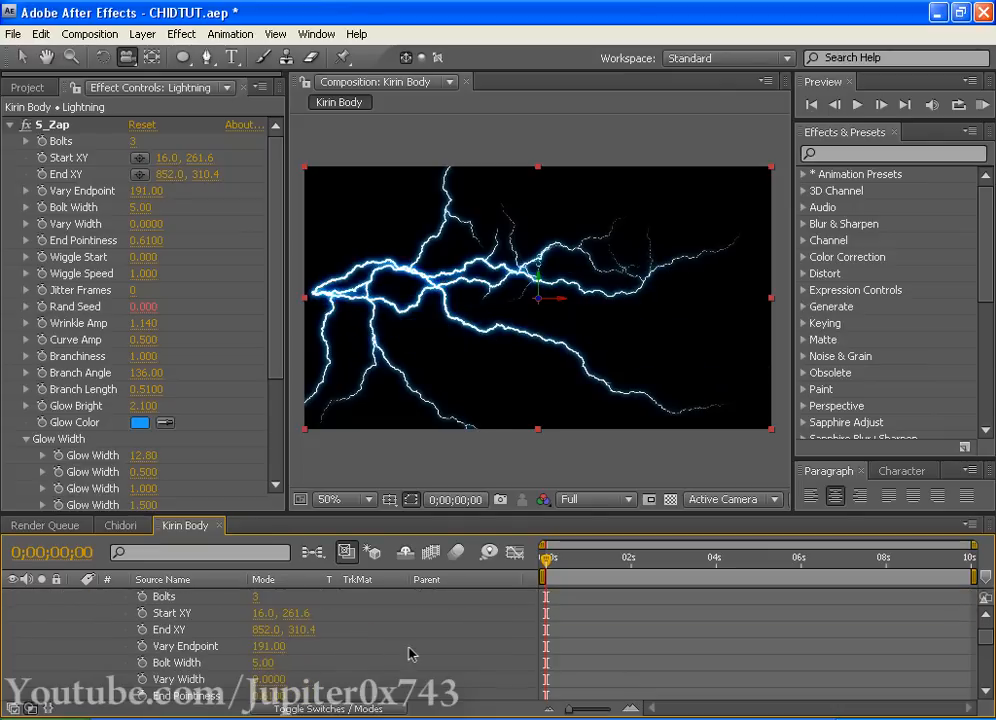
{"action": "scroll", "coordinate": [500, 631], "scroll_direction": "up", "scroll_amount": 5}
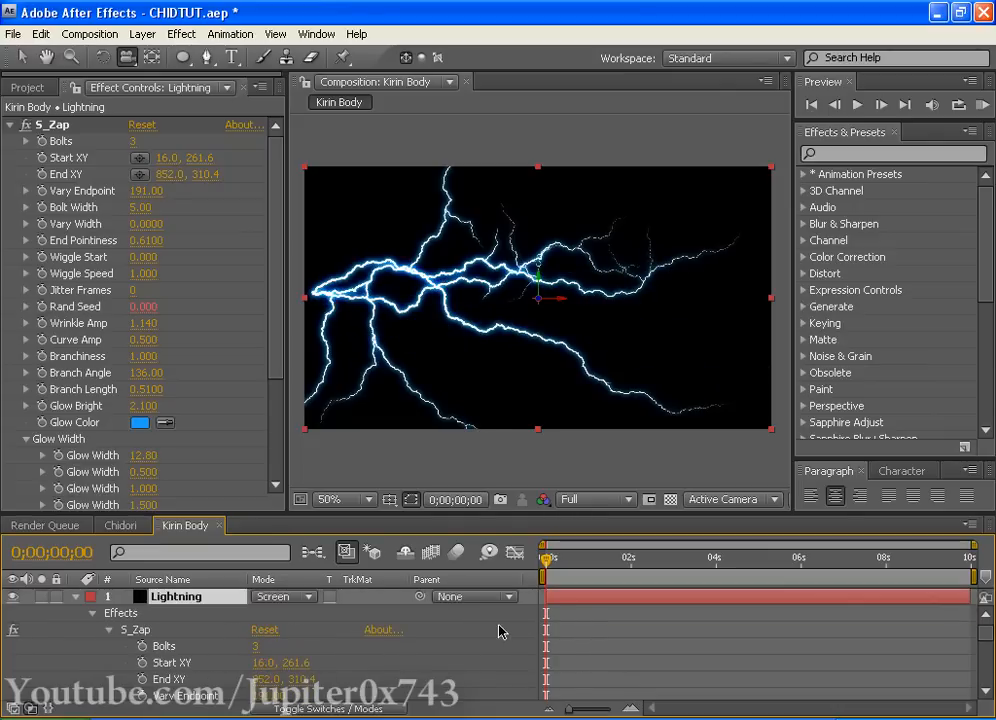
{"action": "key", "text": "ctrl+z"}
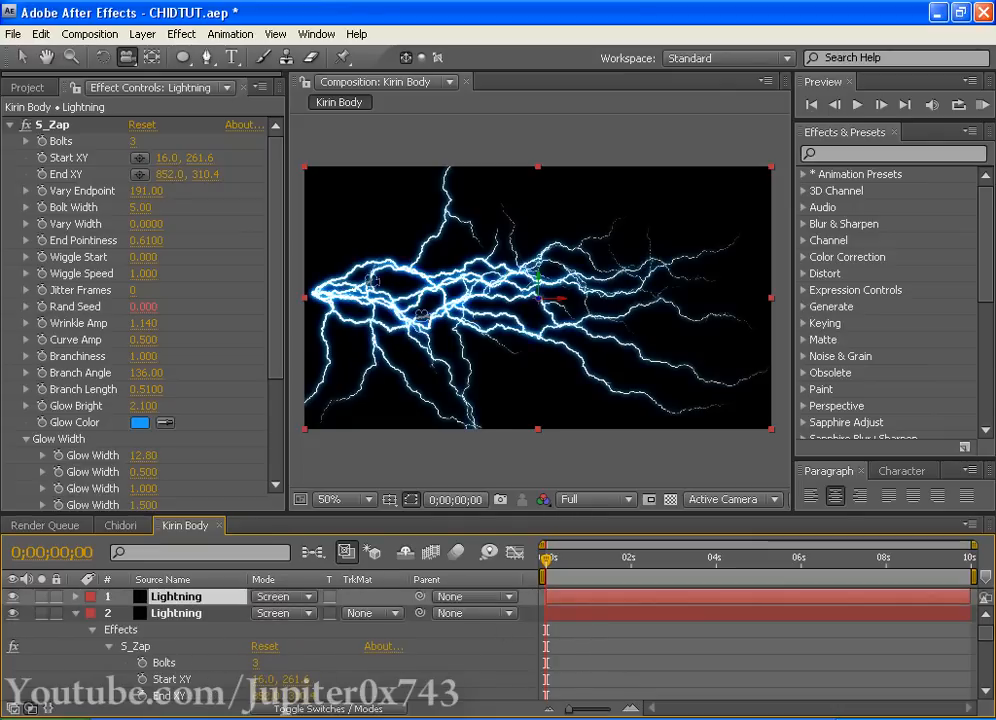
{"action": "key", "text": "ctrl+z"}
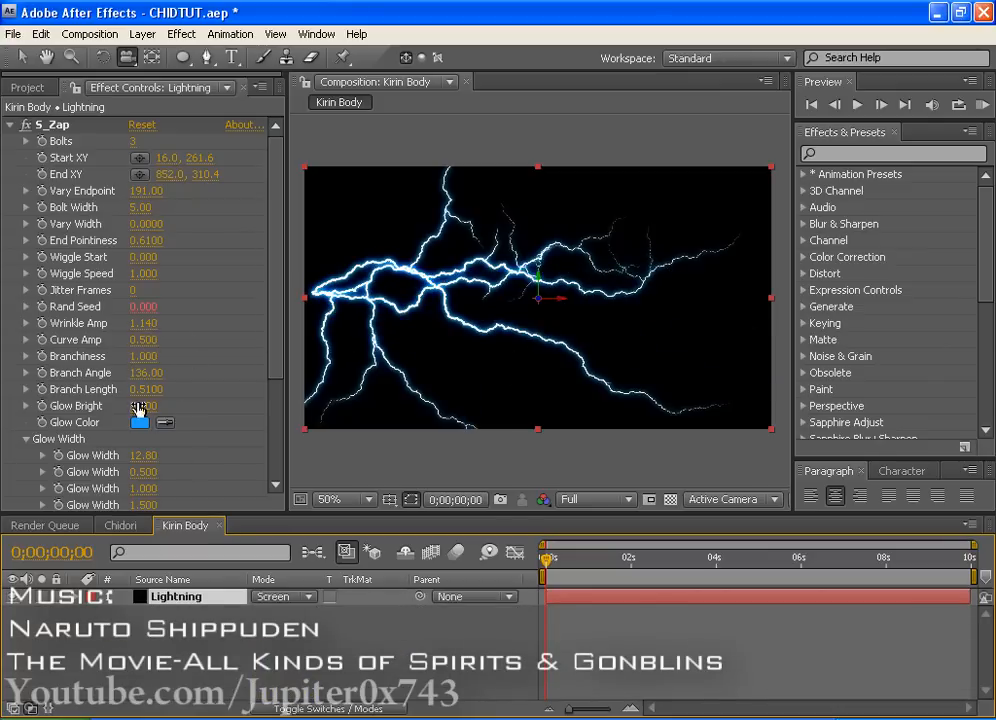
Step: Set the lightning's Wiggle Speed to 2.5 and save the project
{"action": "left_click", "coordinate": [140, 273]}
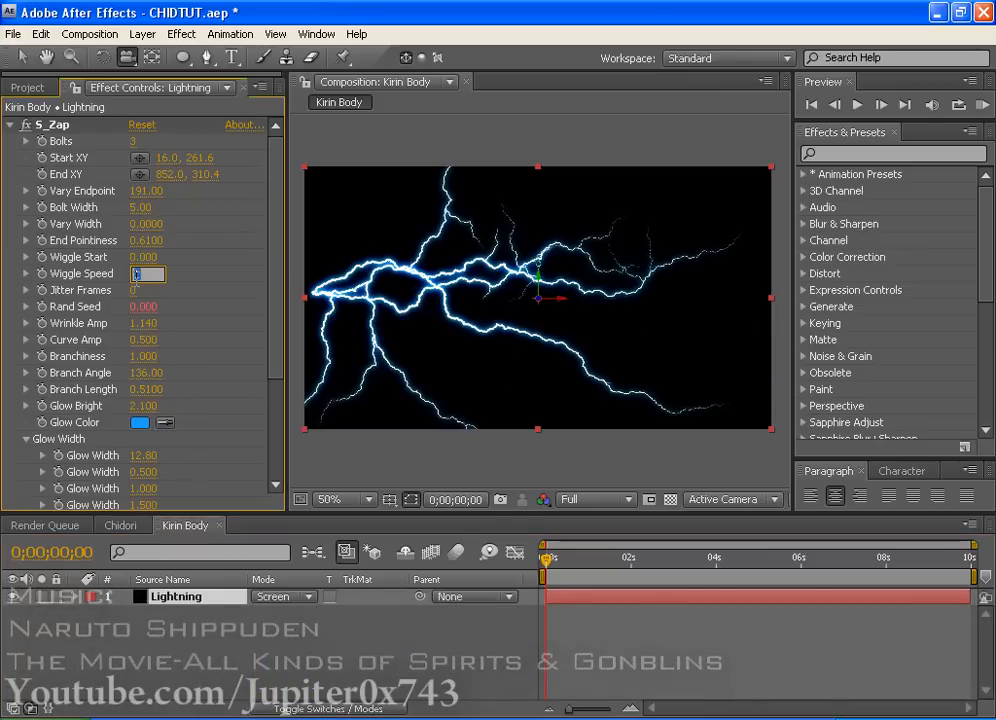
{"action": "type", "text": "2.5"}
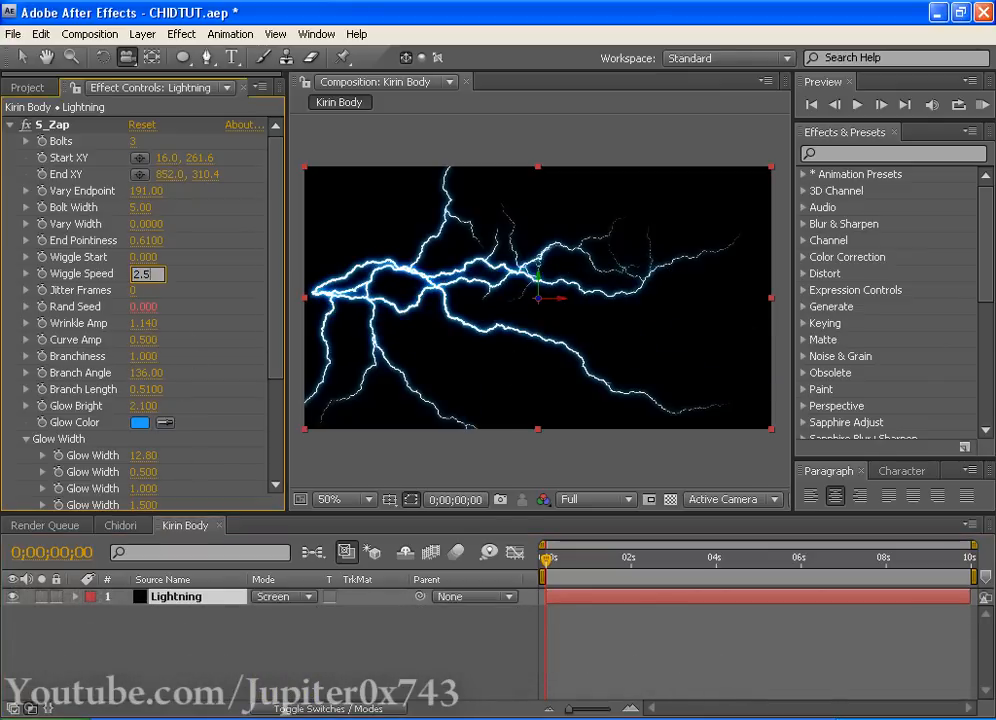
{"action": "key", "text": "Return"}
{"action": "key", "text": "ctrl+s"}
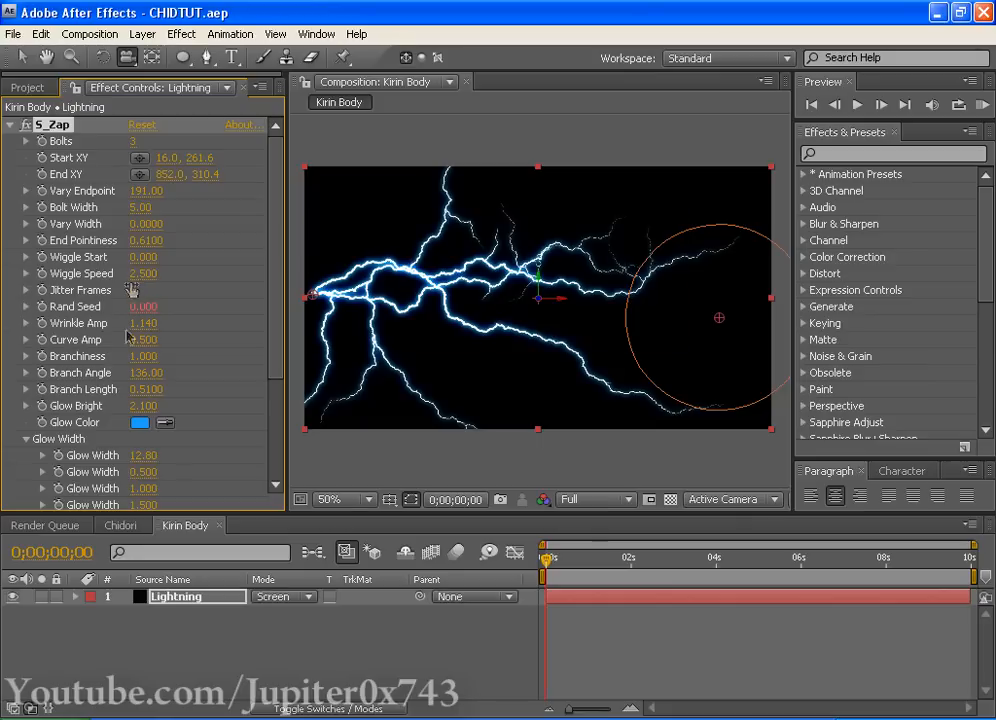
Step: Duplicate the Lightning layer twice, rotating the first copy edge-on around the X axis and the second diagonally between the two planes
{"action": "left_click", "coordinate": [193, 640]}
{"action": "left_click", "coordinate": [24, 57]}
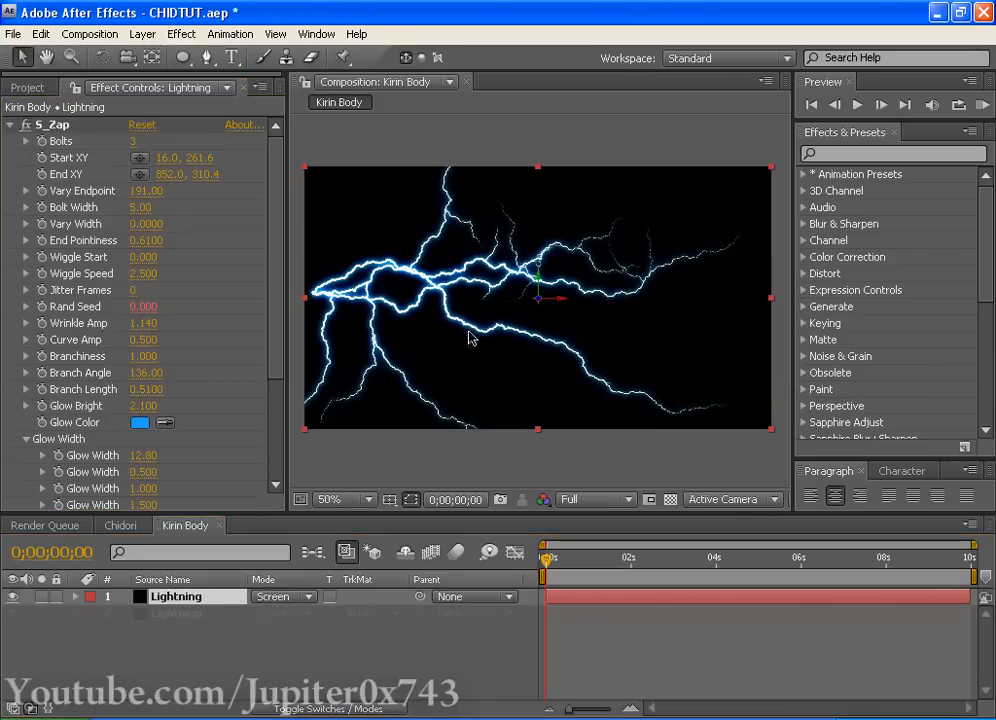
{"action": "key", "text": "ctrl+d"}
{"action": "key", "text": "w"}
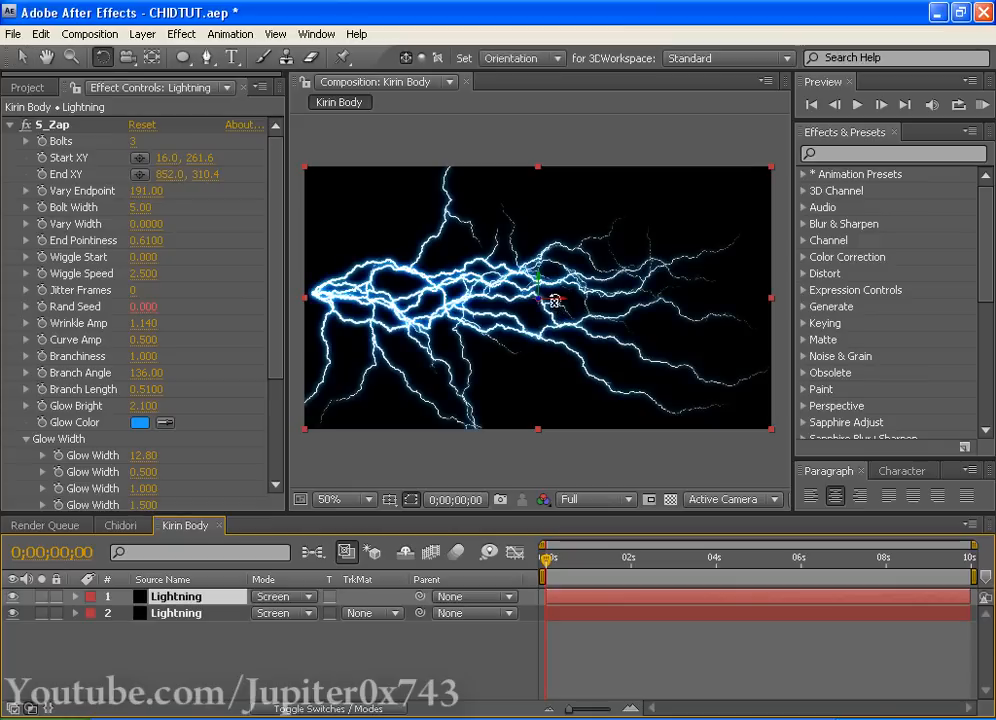
{"action": "left_click_drag", "start_coordinate": [552, 290], "coordinate": [556, 264]}
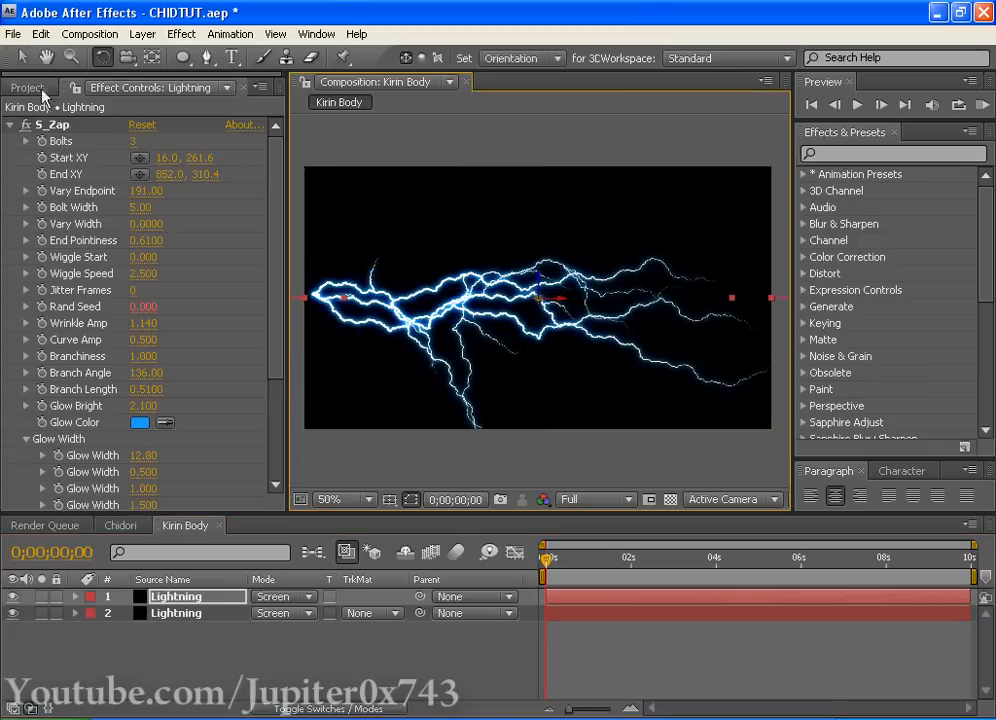
{"action": "key", "text": "ctrl+d"}
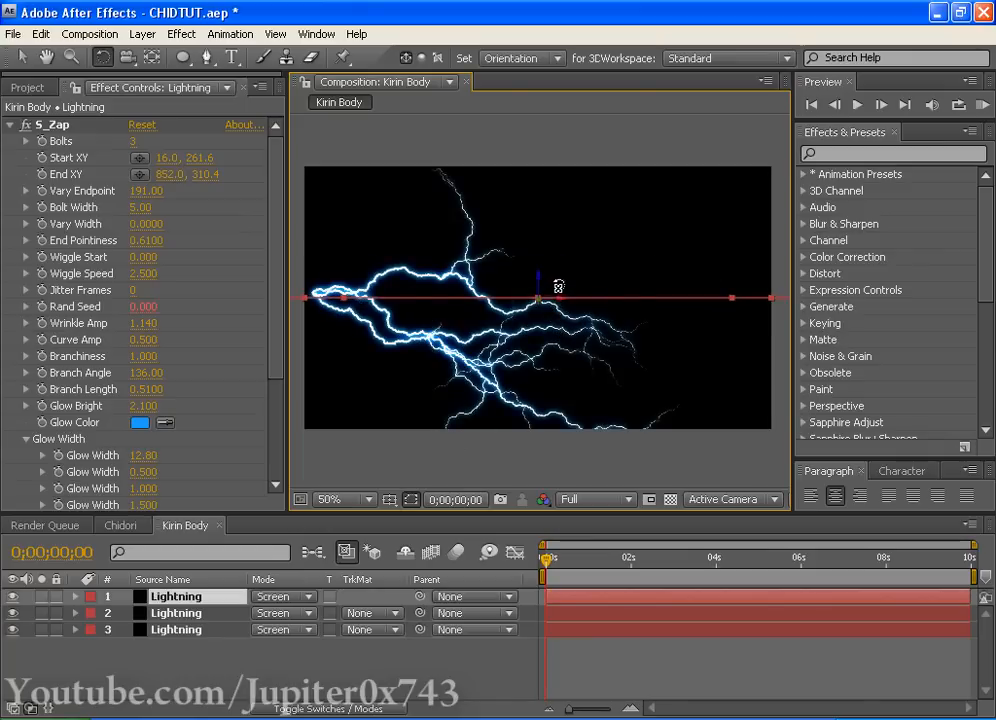
{"action": "mouse_move", "coordinate": [558, 287]}
{"action": "left_mouse_down"}
{"action": "mouse_move", "coordinate": [567, 218]}
{"action": "mouse_move", "coordinate": [567, 286]}
{"action": "mouse_move", "coordinate": [561, 278]}
{"action": "left_mouse_up"}
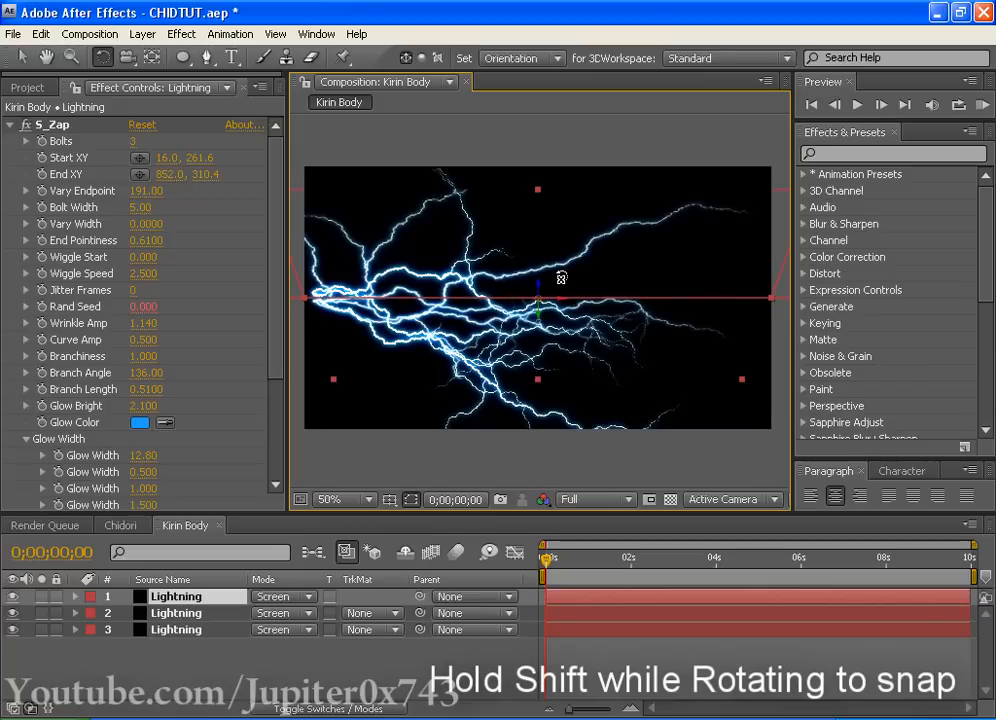
Step: Add a new camera with the default settings and orbit it to look at the lightning layers end-on
{"action": "key", "text": "c"}
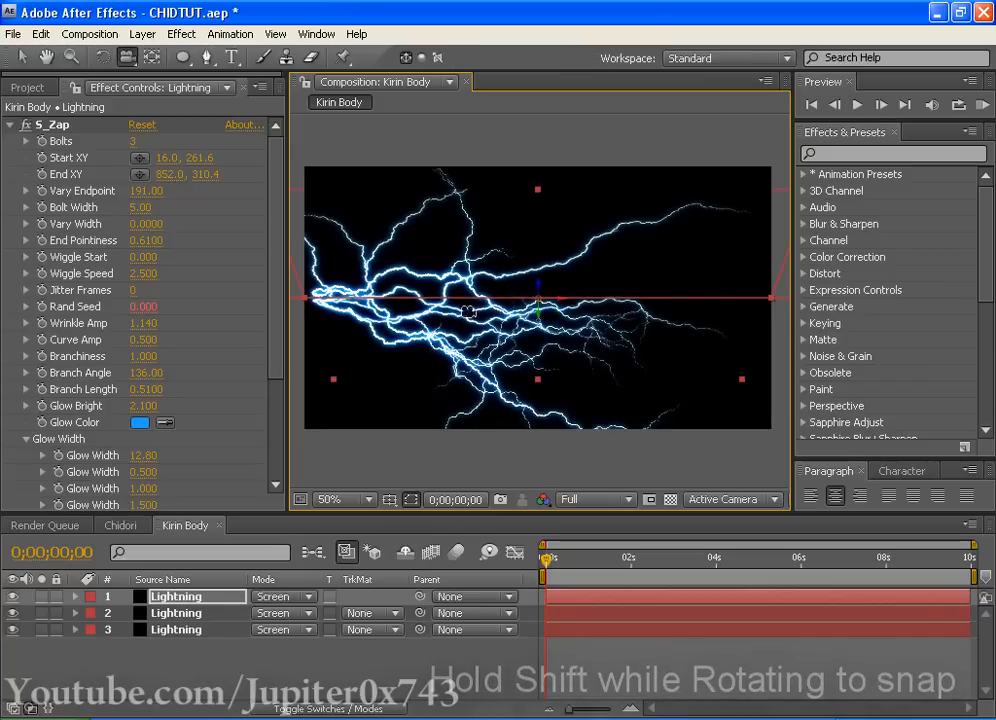
{"action": "left_click", "coordinate": [142, 34]}
{"action": "mouse_move", "coordinate": [168, 60]}
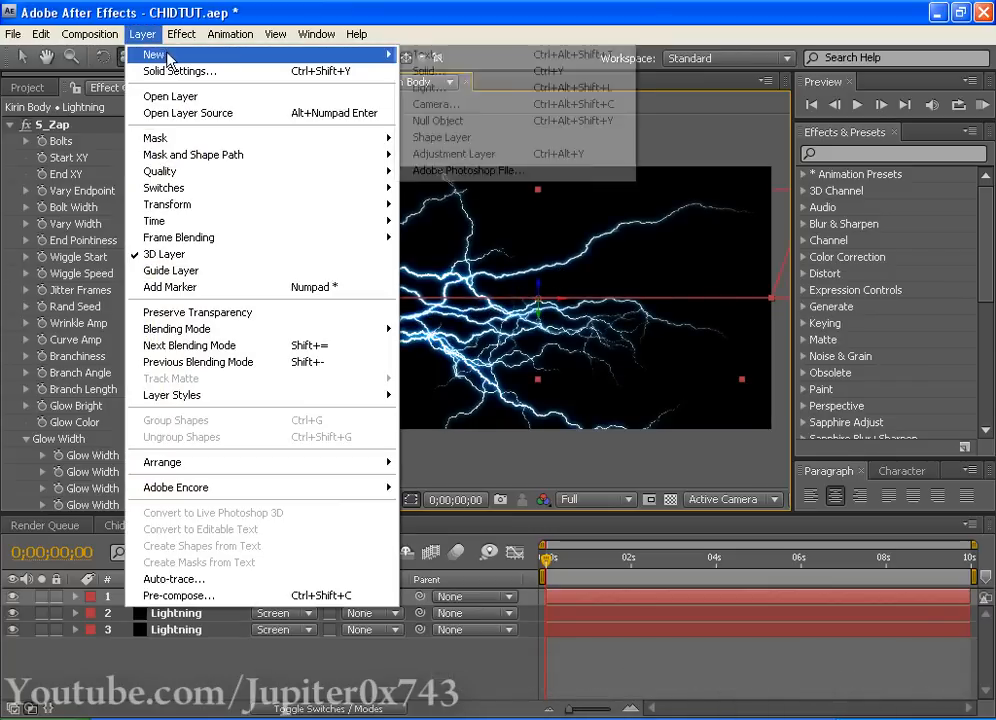
{"action": "left_click", "coordinate": [436, 104]}
{"action": "left_click", "coordinate": [650, 582]}
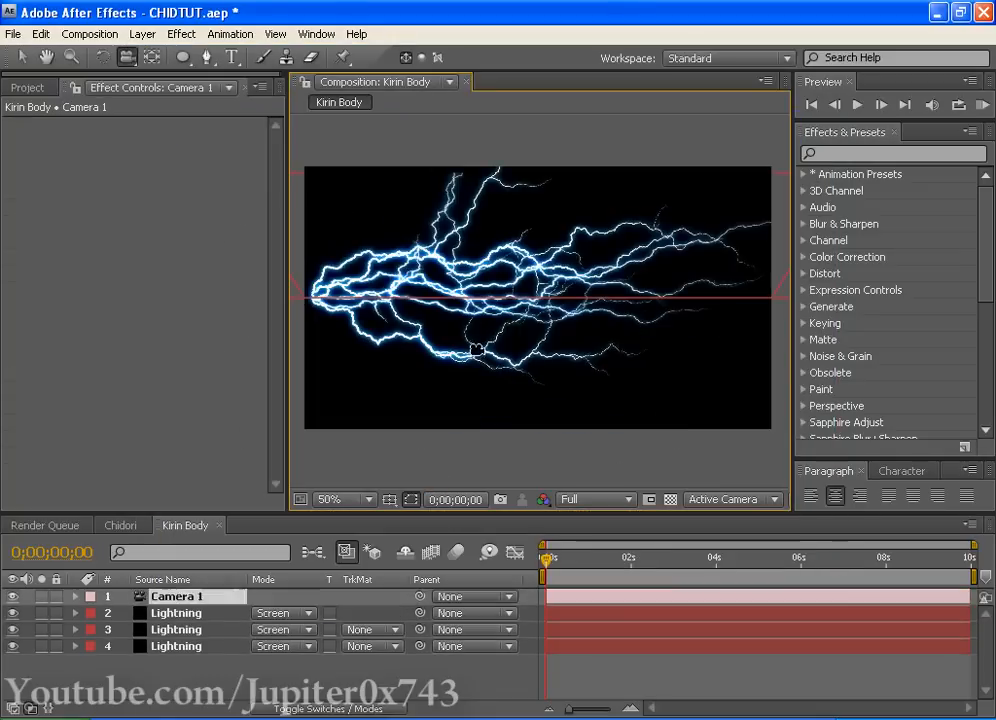
{"action": "left_click_drag", "start_coordinate": [476, 348], "coordinate": [647, 347]}
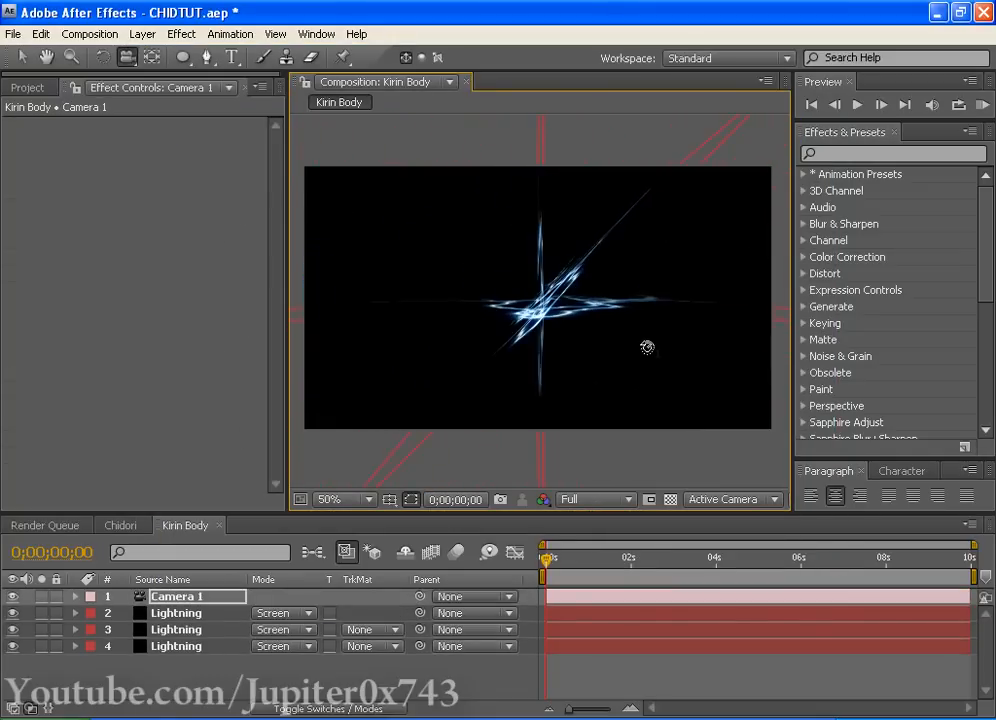
Step: Duplicate the top Lightning layer, rotate the copy around the X axis to the opposite diagonal, and save the project
{"action": "key", "text": "v"}
{"action": "left_click", "coordinate": [176, 620]}
{"action": "key", "text": "ctrl+d"}
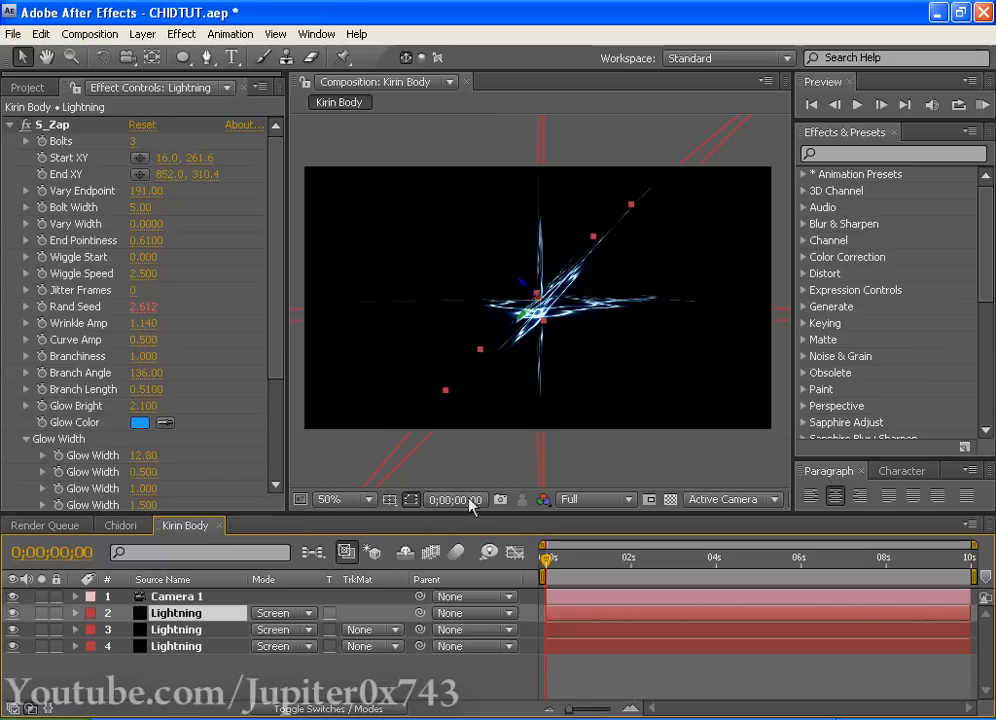
{"action": "key", "text": "w"}
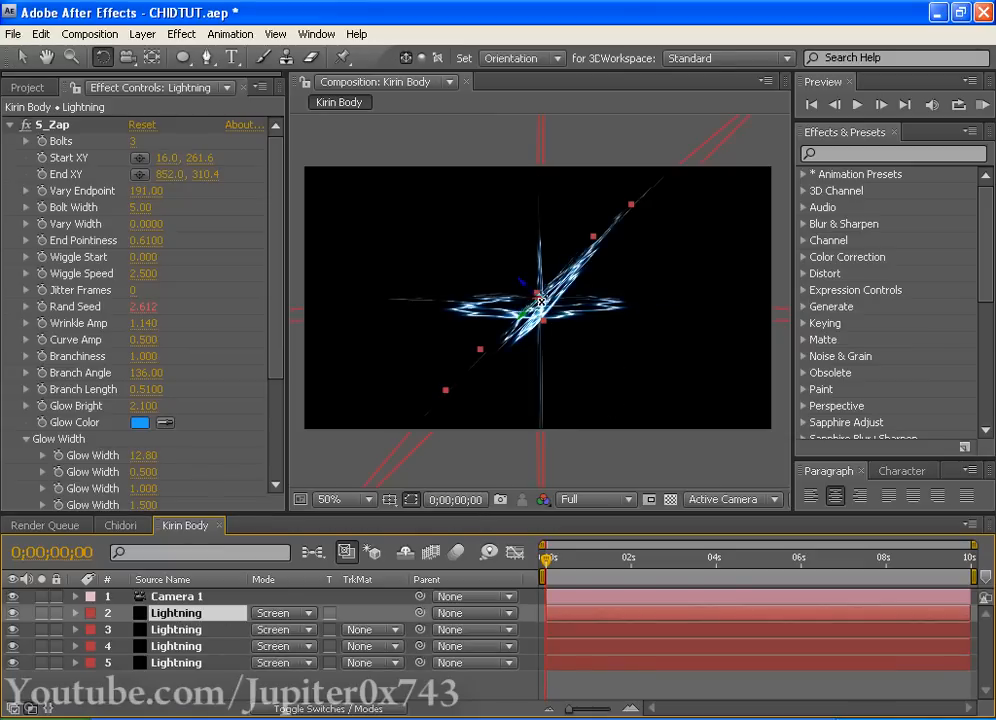
{"action": "left_click_drag", "start_coordinate": [540, 296], "coordinate": [351, 287]}
{"action": "left_click", "coordinate": [22, 58]}
{"action": "key", "text": "c"}
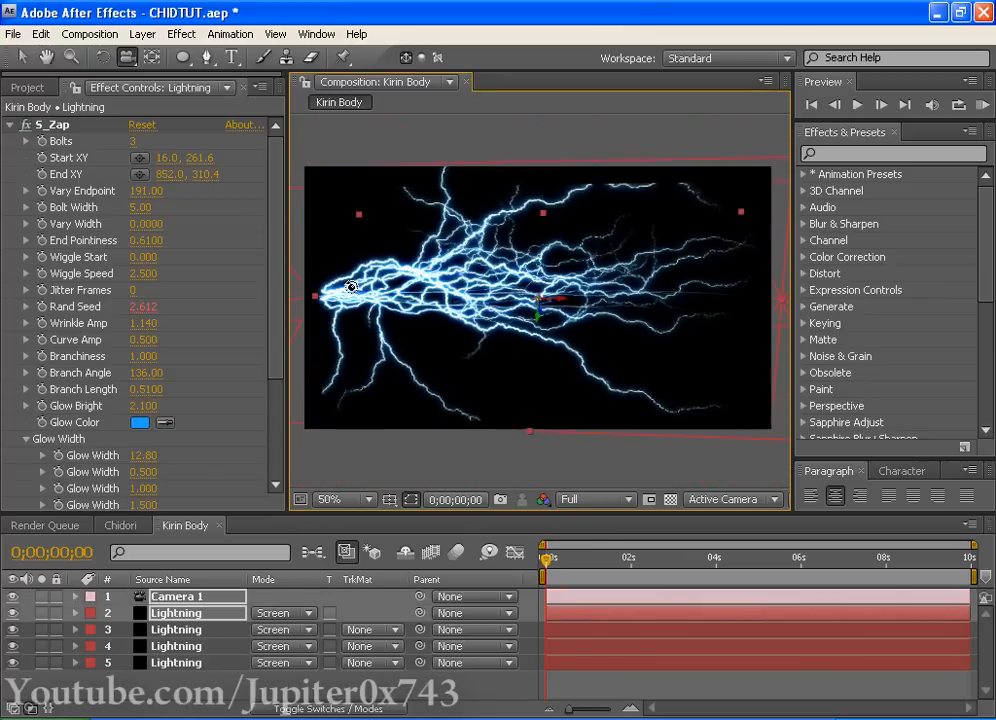
{"action": "left_click_drag", "start_coordinate": [458, 306], "coordinate": [532, 323]}
{"action": "key", "text": "ctrl+s"}
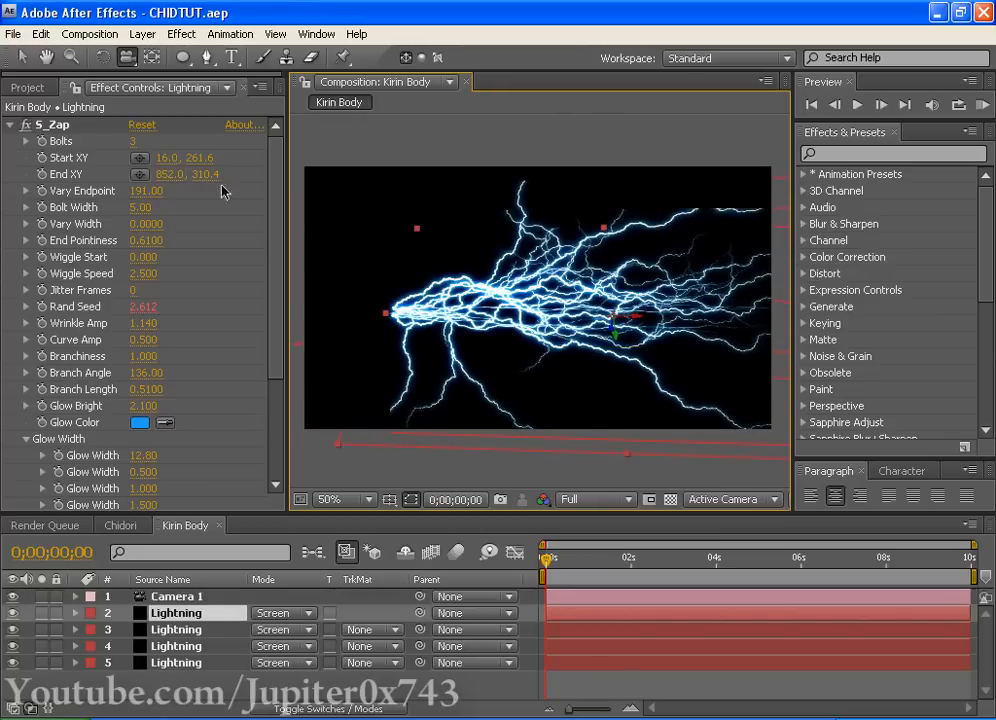
Step: Duplicate all four Lightning layers, keep the copies directly below Camera 1, and solo the four copies
{"action": "left_click", "coordinate": [25, 55]}
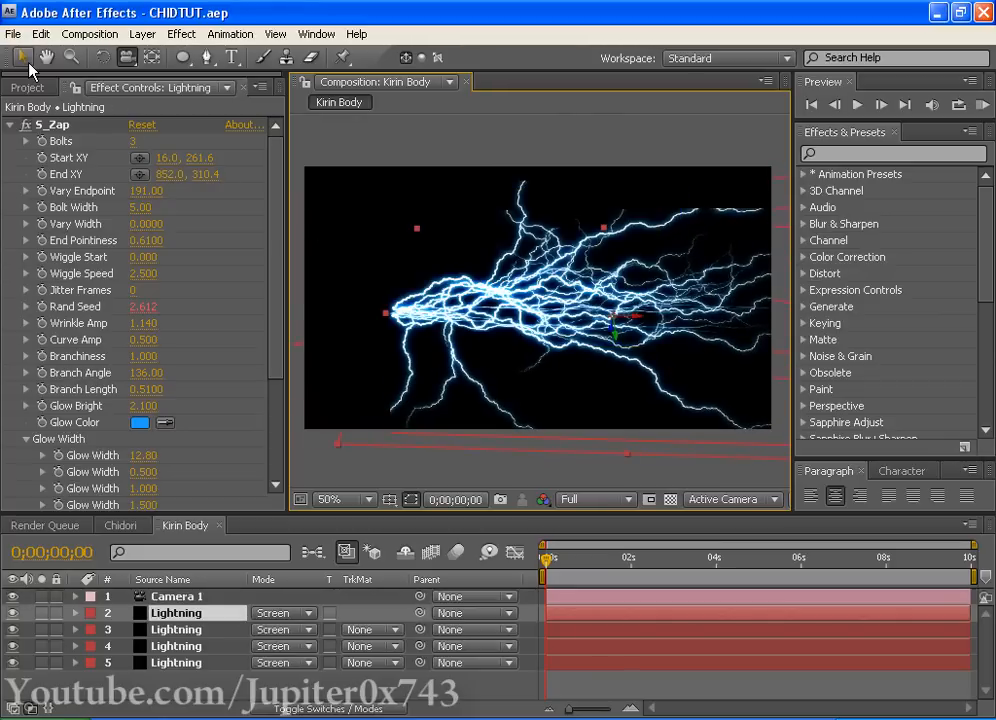
{"action": "left_click", "coordinate": [168, 663], "text": "shift"}
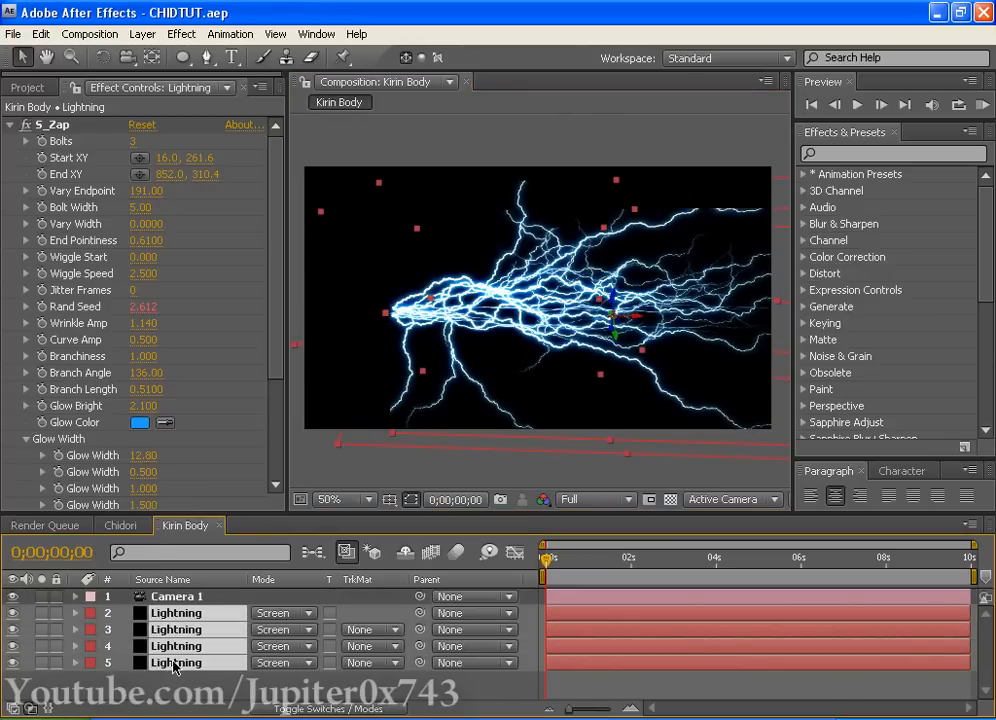
{"action": "key", "text": "ctrl+d"}
{"action": "left_click_drag", "start_coordinate": [163, 684], "coordinate": [171, 625]}
{"action": "left_click", "coordinate": [41, 613]}
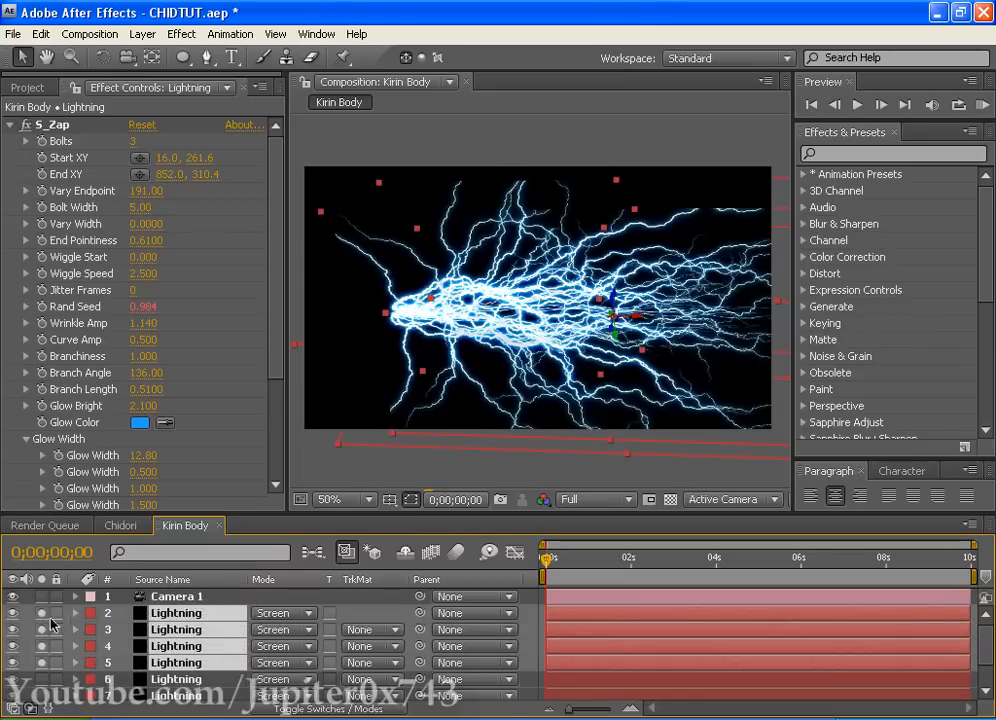
Step: Set the Anchor Point of the four soloed Lightning layers to 9.0, 270.0, 0.0, where the bolts originate
{"action": "left_click", "coordinate": [153, 59]}
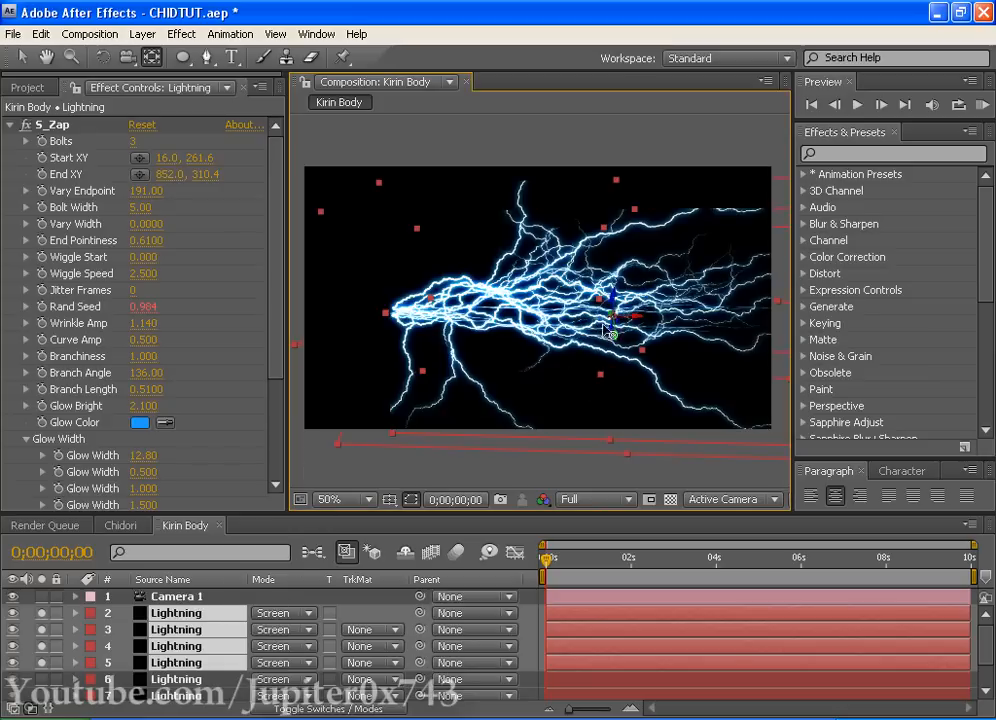
{"action": "key", "text": "a"}
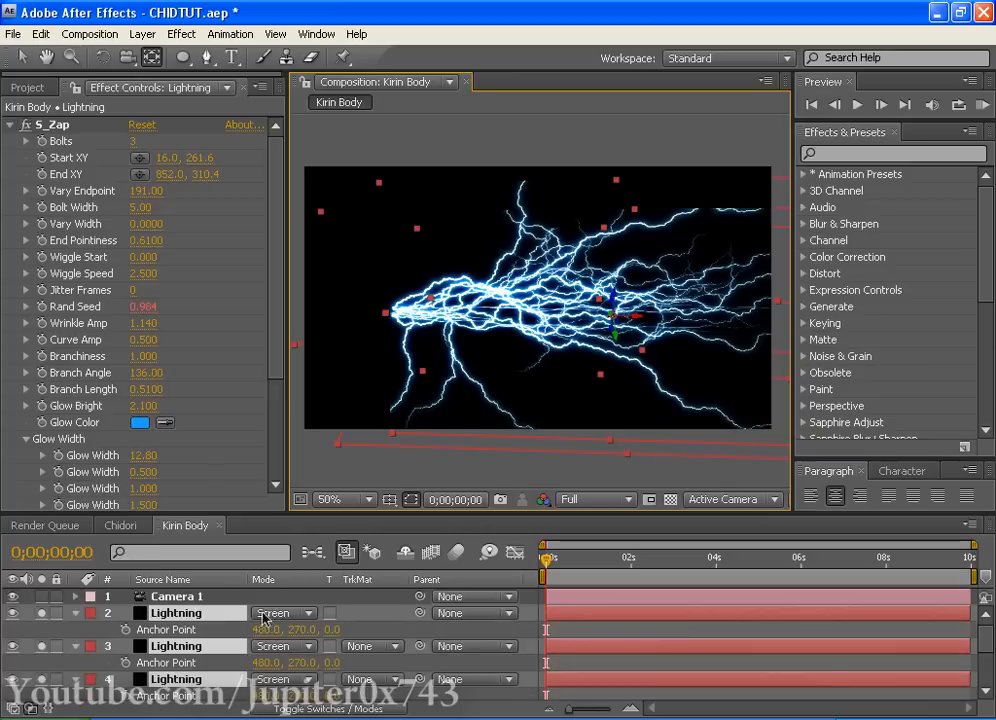
{"action": "left_click_drag", "start_coordinate": [267, 631], "coordinate": [146, 646]}
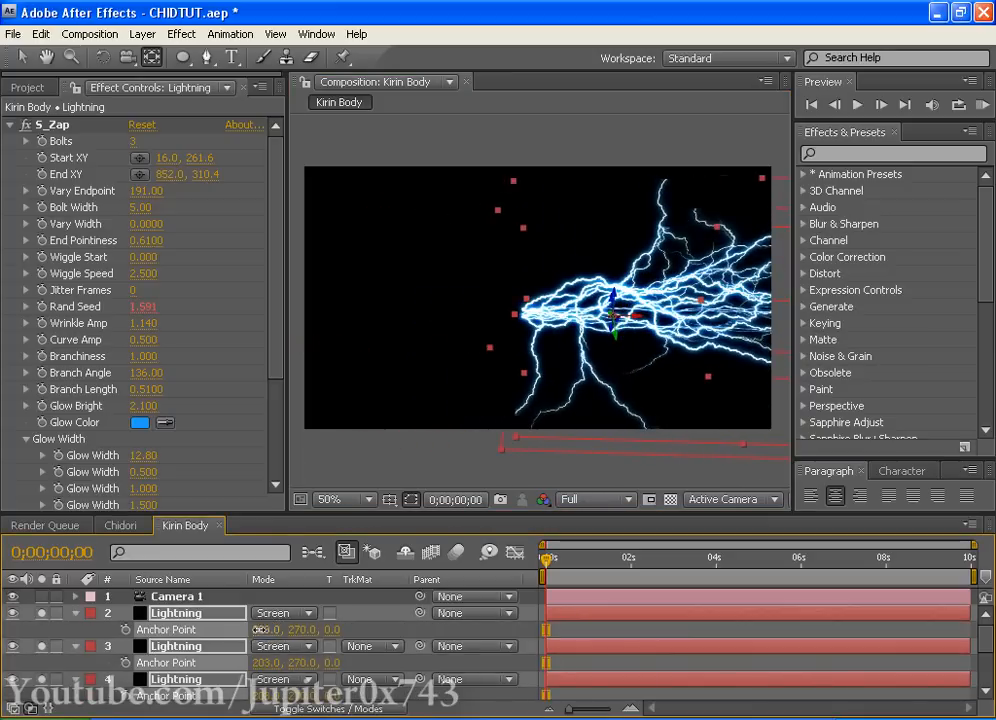
{"action": "left_click_drag", "start_coordinate": [258, 630], "coordinate": [88, 630]}
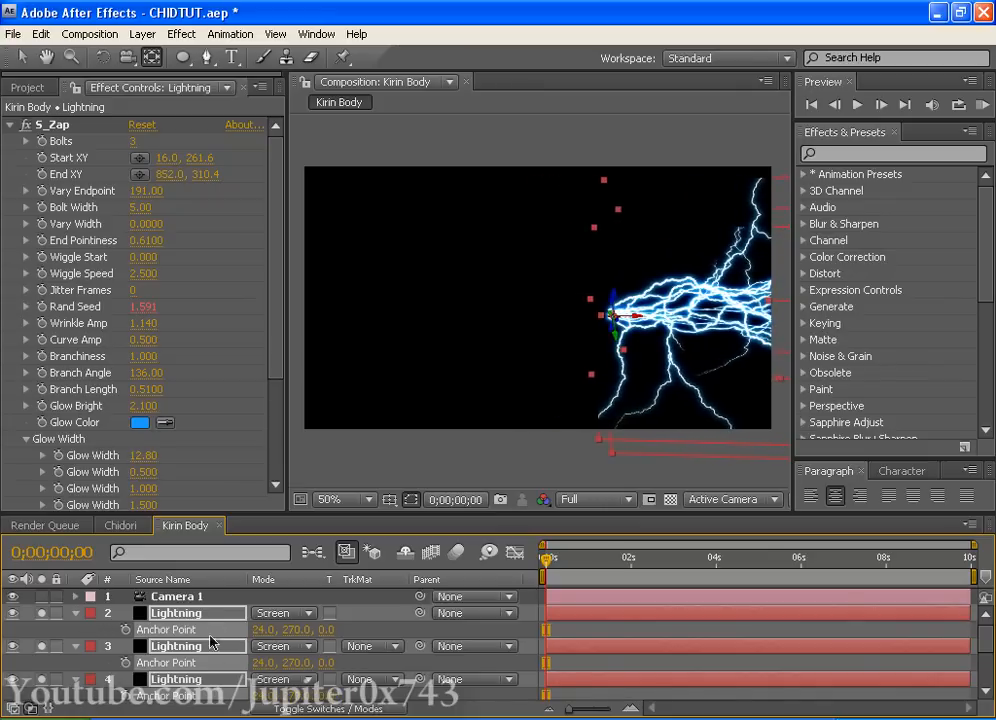
{"action": "left_click_drag", "start_coordinate": [255, 635], "coordinate": [240, 630]}
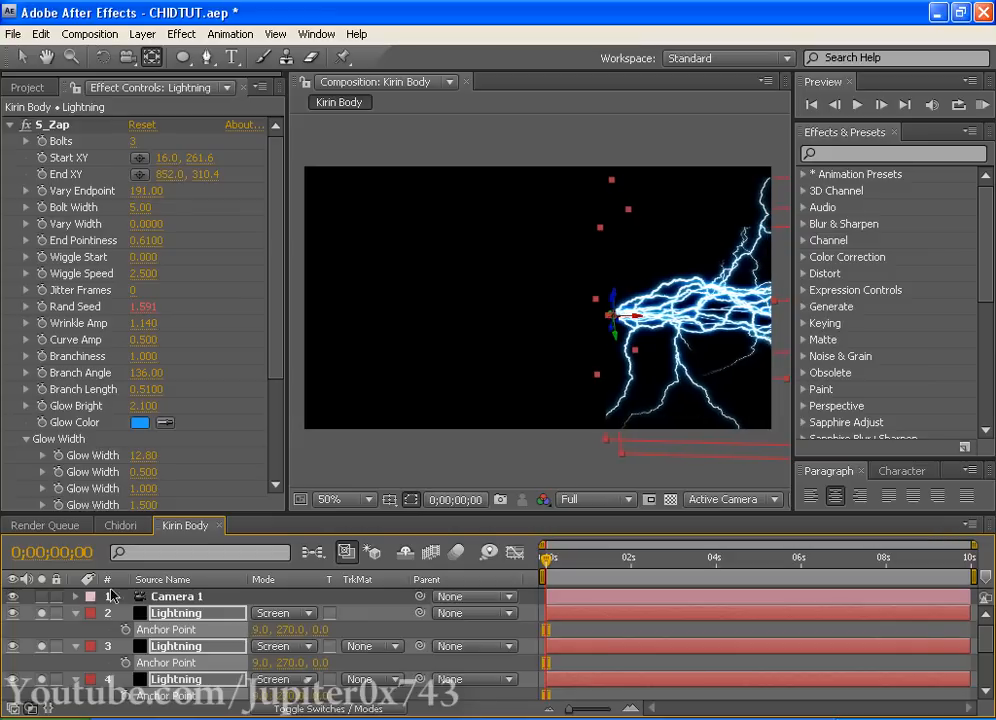
{"action": "left_click", "coordinate": [74, 613]}
Step: Move the four copied Lightning layers back along X onto the original bolts' starting point and turn off their solo switches
{"action": "key", "text": "v"}
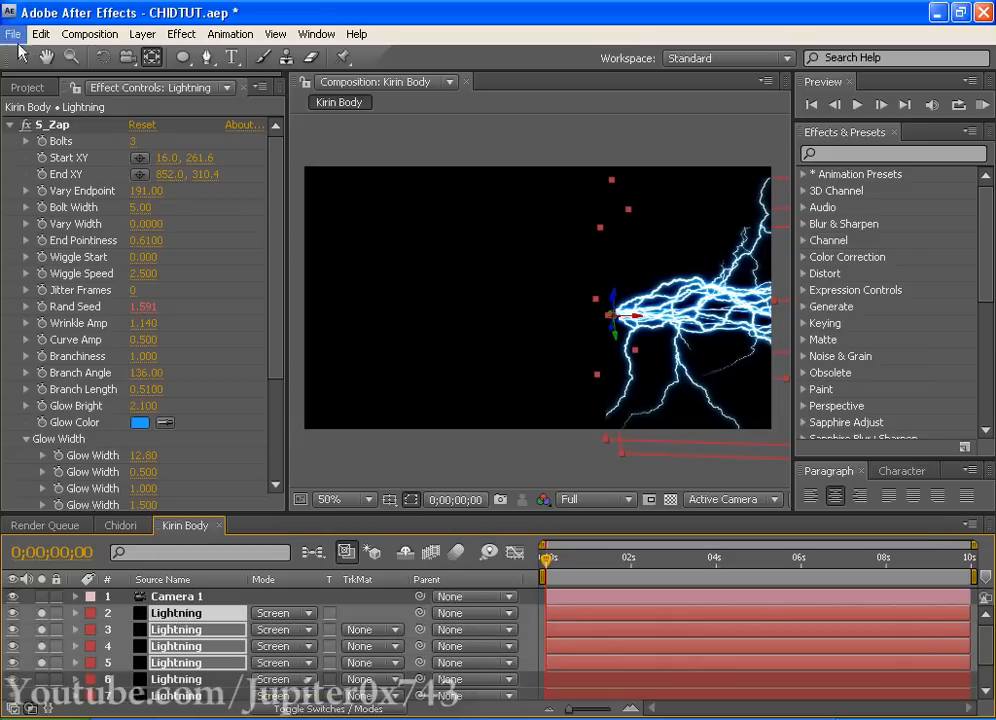
{"action": "left_click_drag", "start_coordinate": [594, 320], "coordinate": [388, 314]}
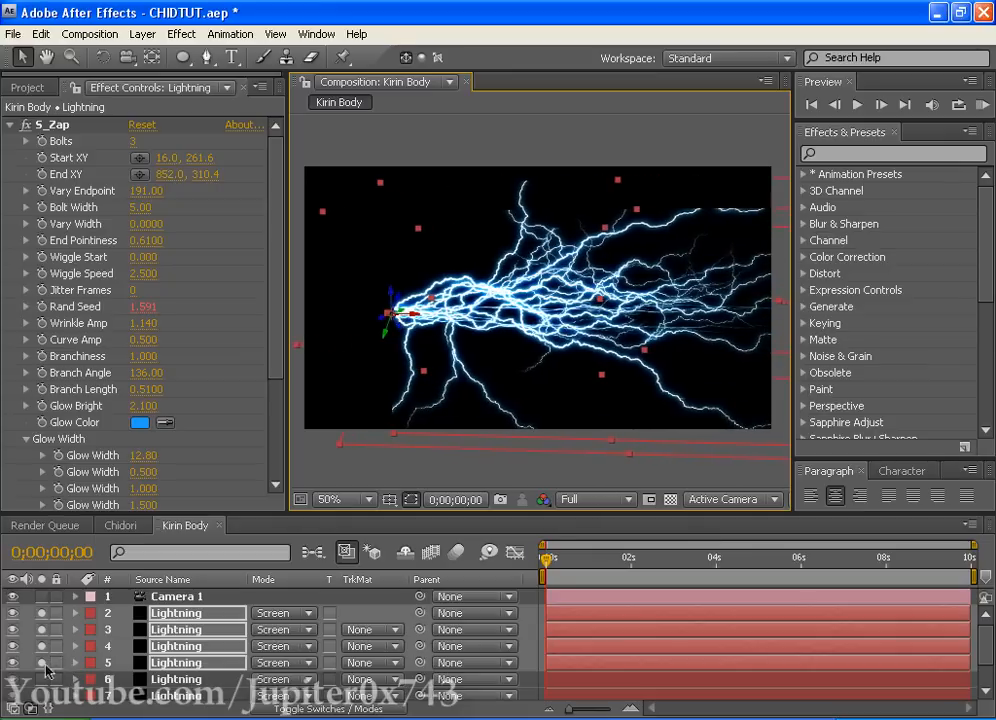
{"action": "left_click_drag", "start_coordinate": [42, 663], "coordinate": [42, 613]}
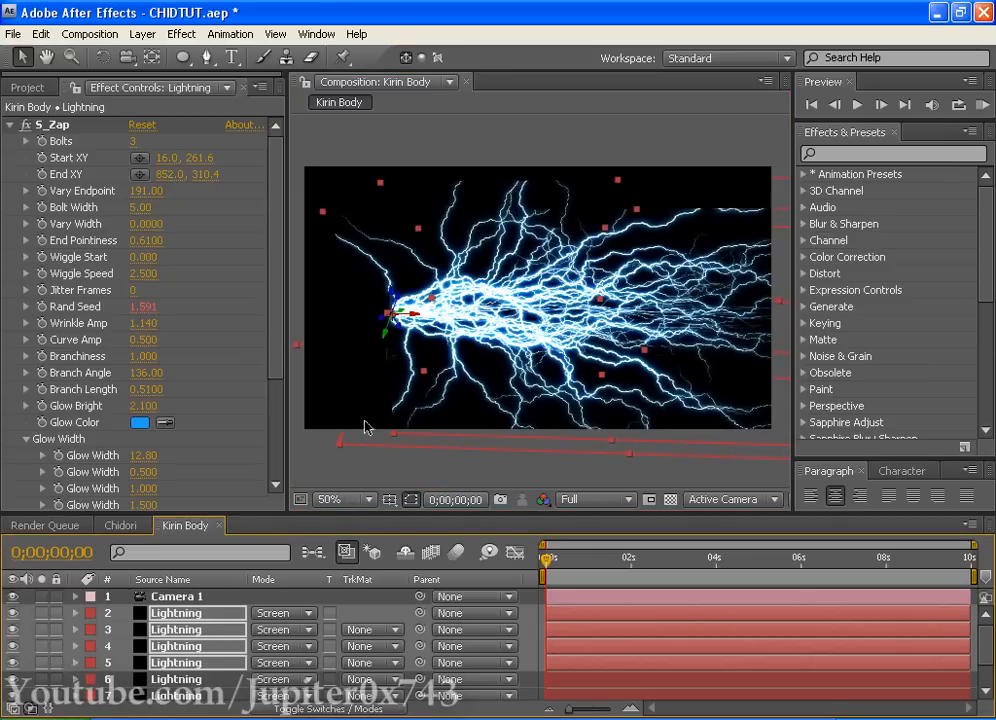
{"action": "left_click_drag", "start_coordinate": [414, 322], "coordinate": [405, 316]}
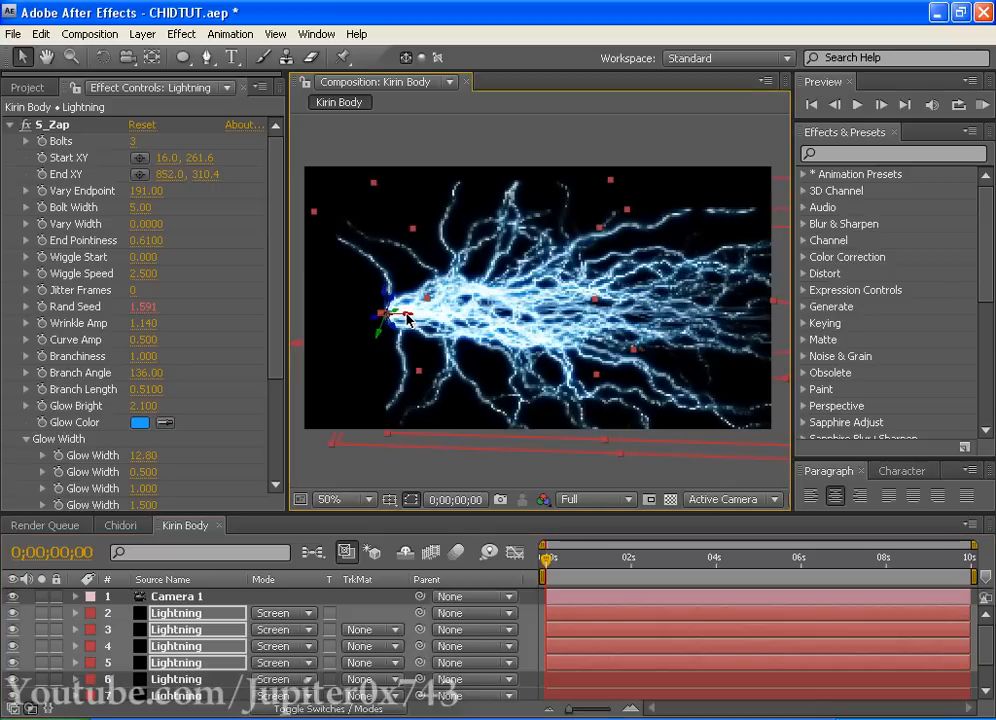
Step: Rotate Lightning layer 5 upward around its Z axis and tilt Lightning layer 4 downward, spreading their bolts from the shared origin
{"action": "left_click", "coordinate": [176, 662]}
{"action": "key", "text": "w"}
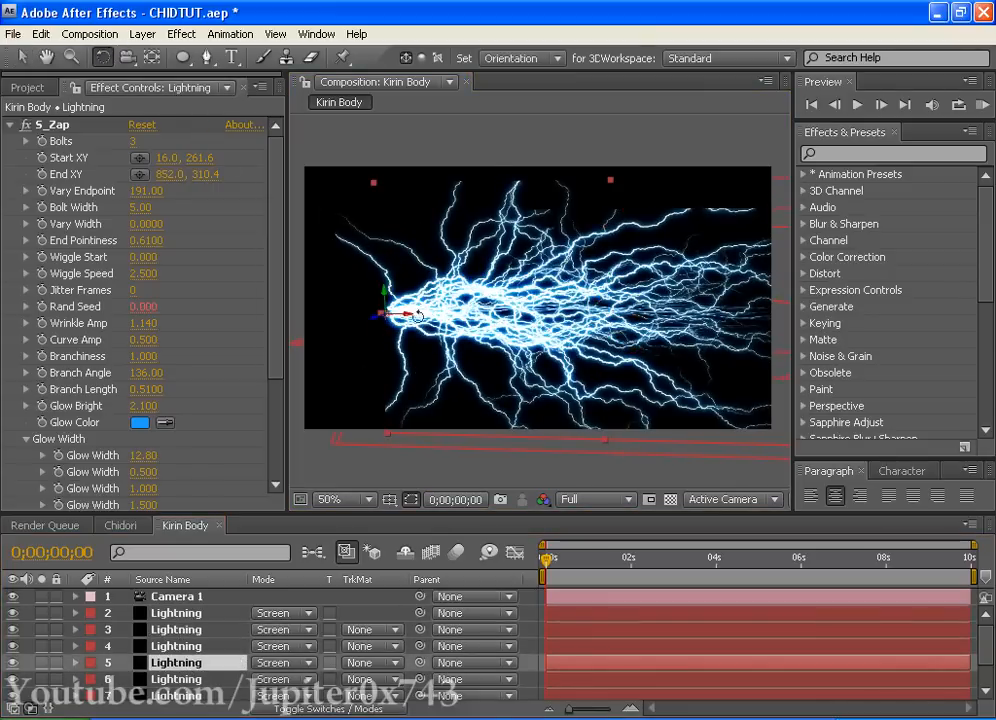
{"action": "left_click_drag", "start_coordinate": [374, 313], "coordinate": [345, 304]}
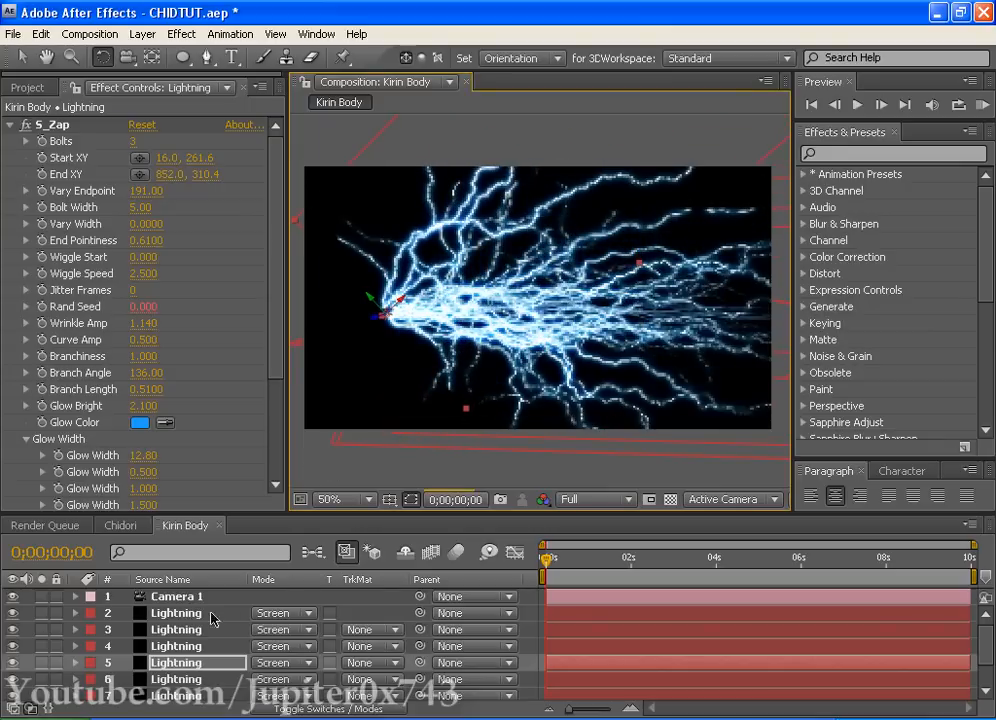
{"action": "left_click", "coordinate": [211, 648]}
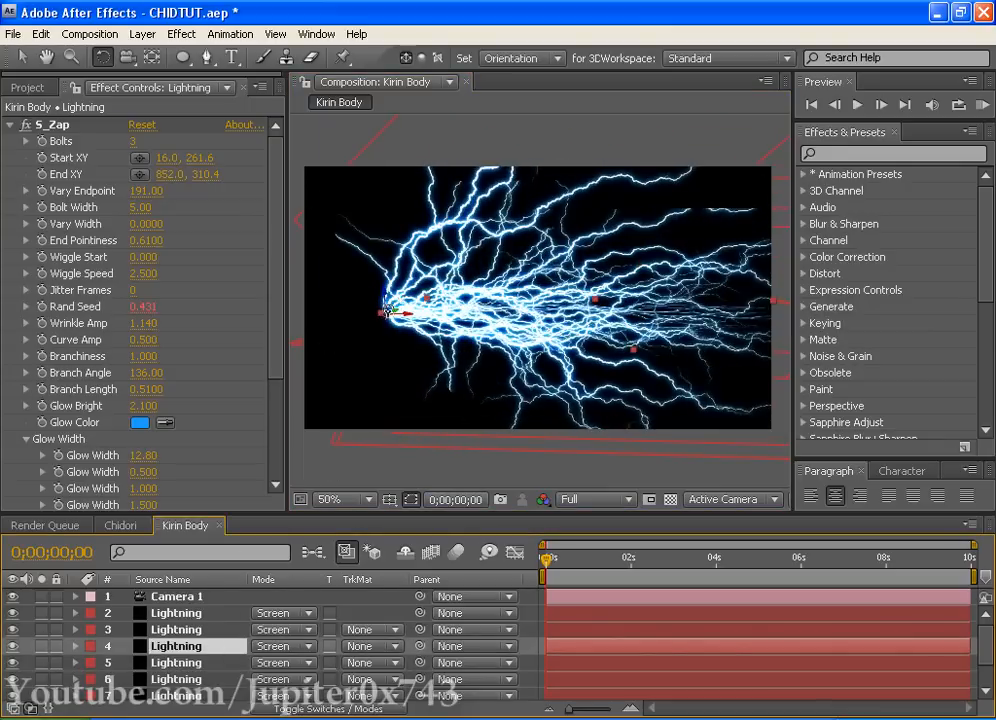
{"action": "left_click_drag", "start_coordinate": [388, 312], "coordinate": [392, 362]}
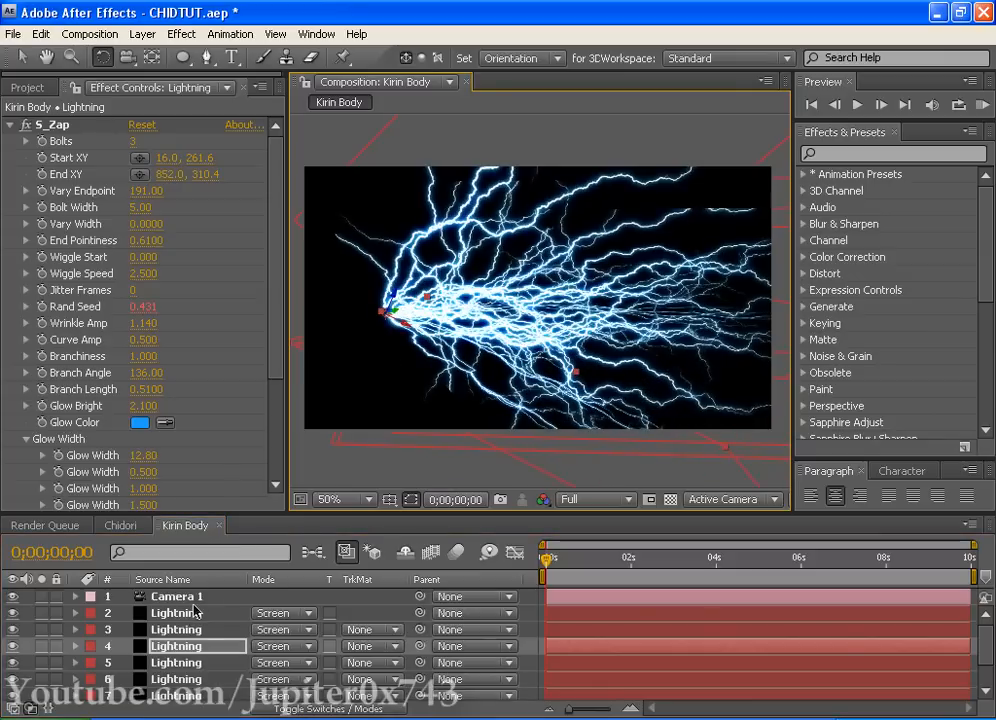
Step: Rotate Lightning layers 3 and 2 about their anchor points so their bolts fan outward from the body's axis
{"action": "left_click", "coordinate": [191, 629]}
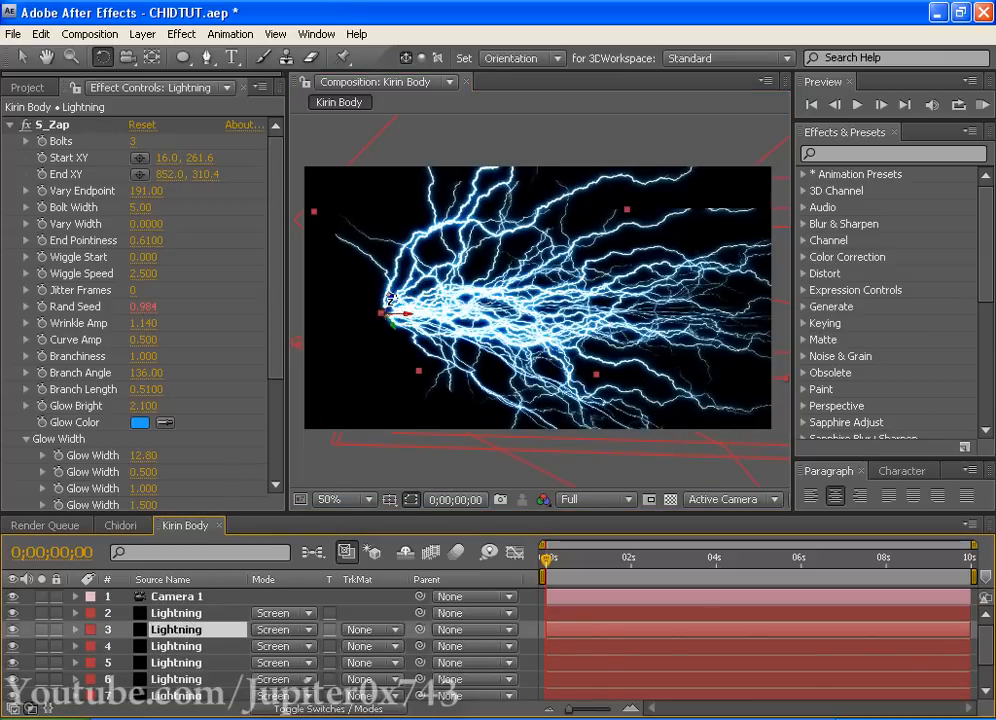
{"action": "mouse_move", "coordinate": [383, 298]}
{"action": "left_mouse_down"}
{"action": "mouse_move", "coordinate": [369, 285]}
{"action": "mouse_move", "coordinate": [383, 301]}
{"action": "left_mouse_up"}
{"action": "left_click", "coordinate": [207, 610]}
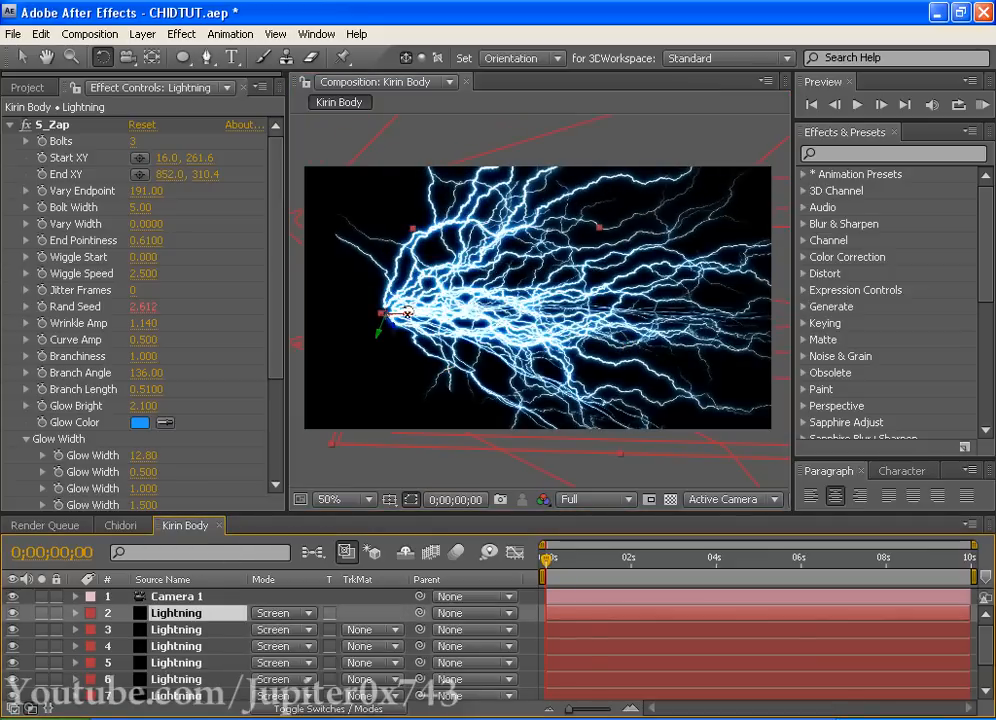
{"action": "mouse_move", "coordinate": [385, 331]}
{"action": "left_mouse_down"}
{"action": "mouse_move", "coordinate": [397, 338]}
{"action": "mouse_move", "coordinate": [378, 320]}
{"action": "mouse_move", "coordinate": [382, 332]}
{"action": "left_mouse_up"}
{"action": "key", "text": "w"}
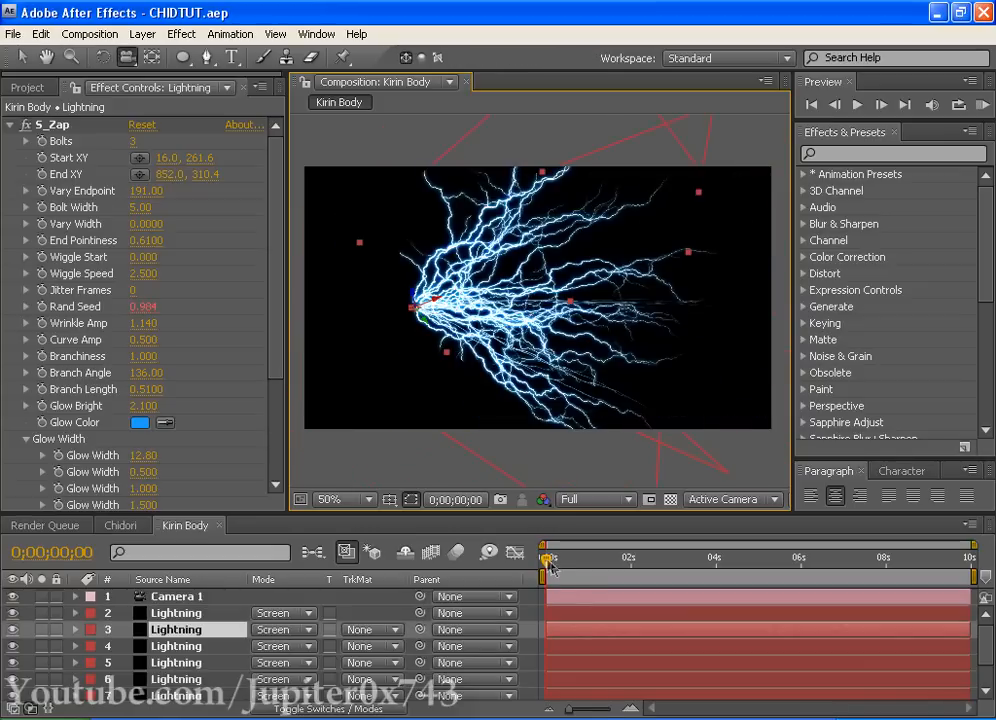
Step: Check the lightning at 0;00;01;06, delete the Camera 1 layer, and save the project
{"action": "left_click_drag", "start_coordinate": [548, 567], "coordinate": [595, 576]}
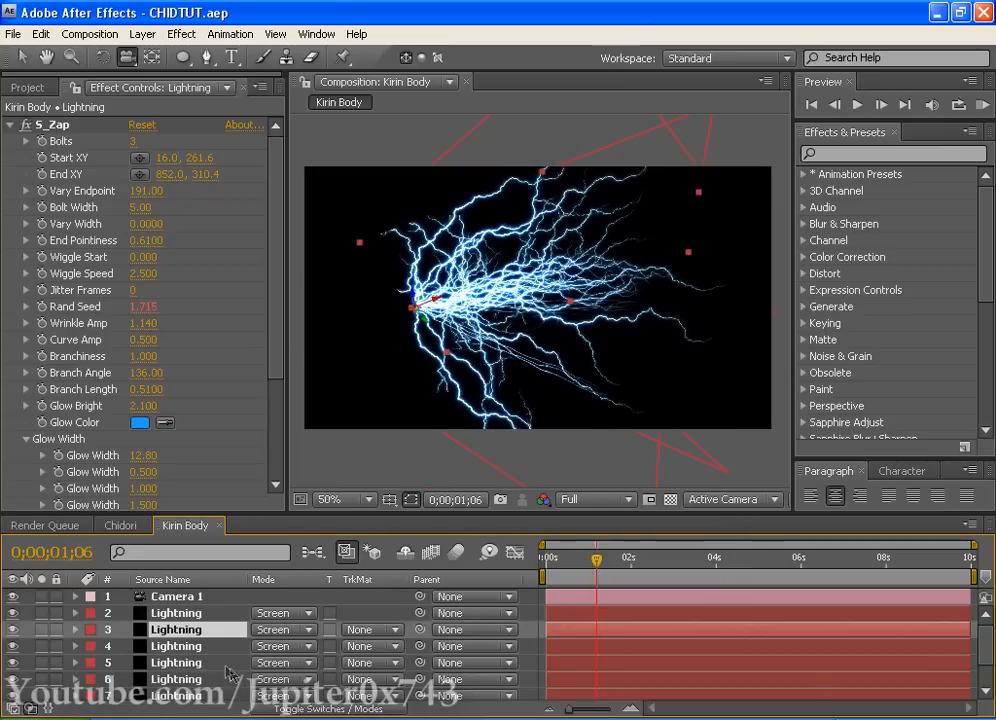
{"action": "left_click", "coordinate": [185, 597]}
{"action": "key", "text": "Delete"}
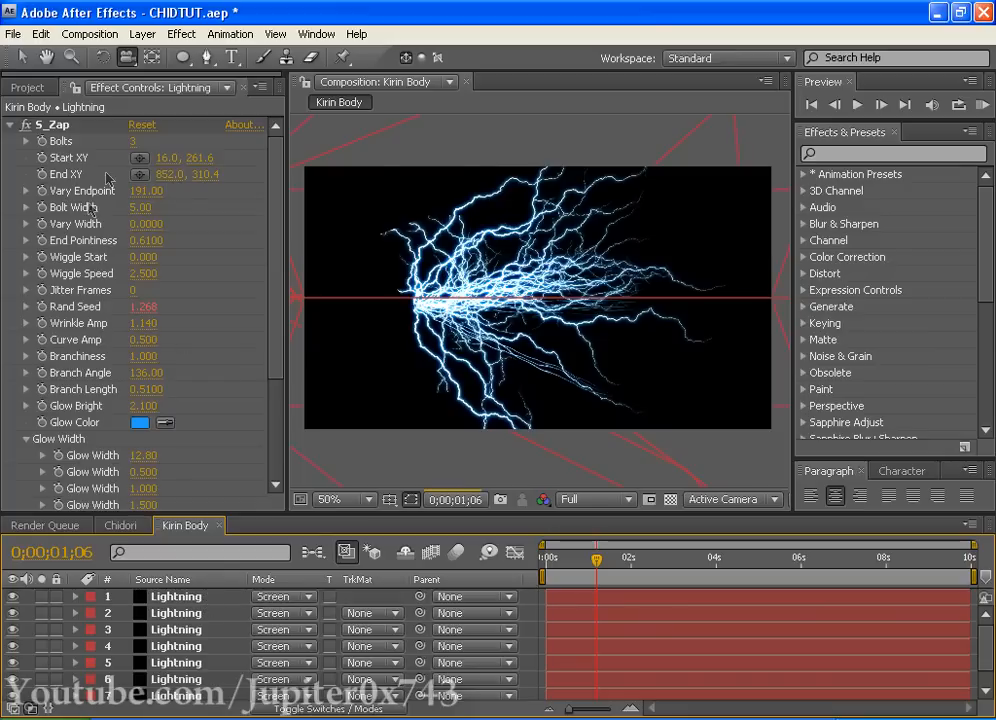
{"action": "key", "text": "ctrl+s"}
Step: Create a new composition, Kirin Body 2, from the Kirin Body composition
{"action": "left_click", "coordinate": [27, 87]}
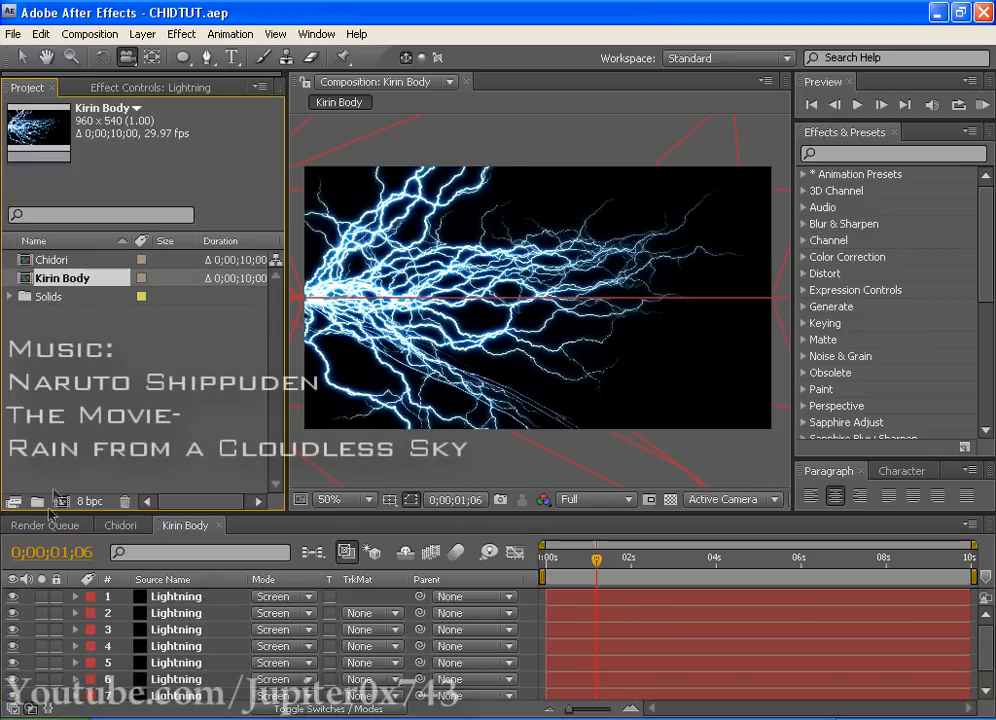
{"action": "left_click_drag", "start_coordinate": [60, 290], "coordinate": [62, 507]}
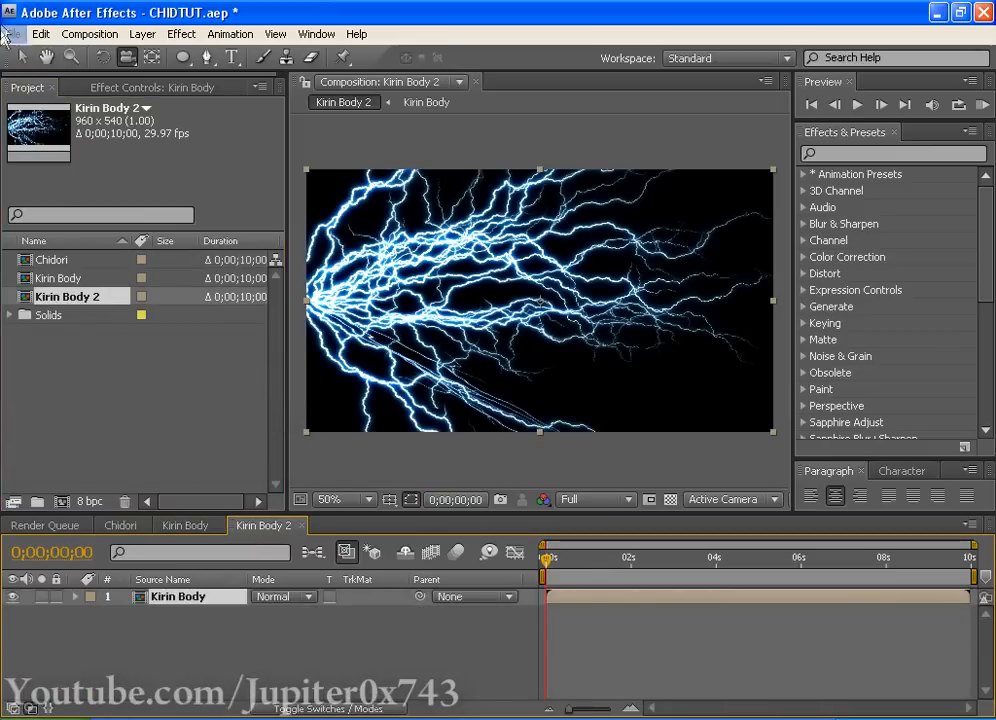
{"action": "left_click", "coordinate": [22, 57]}
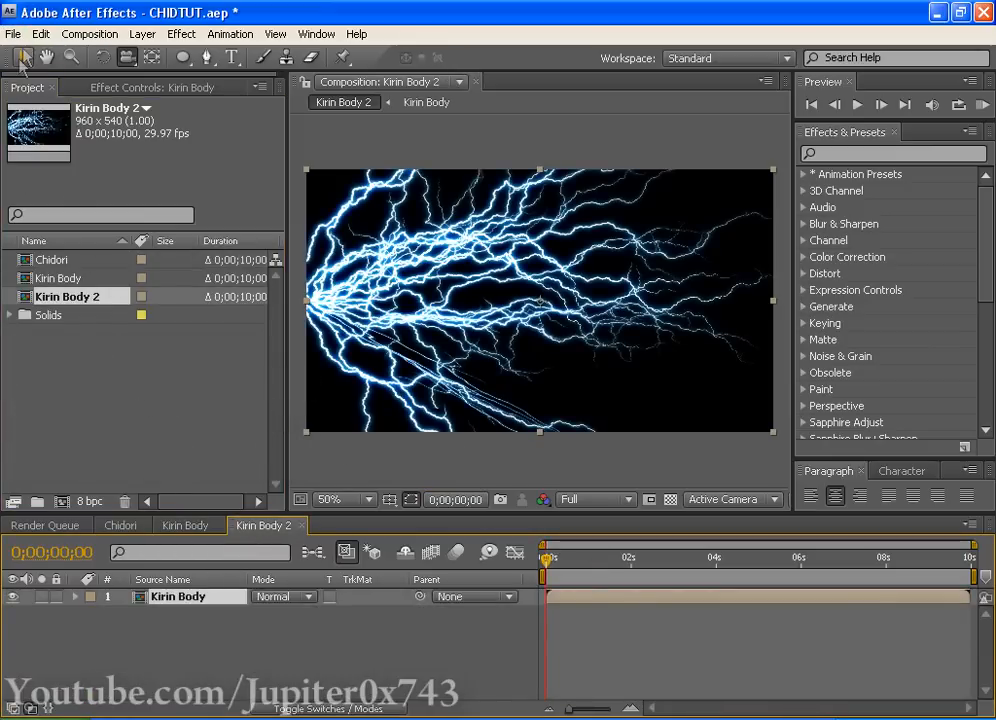
Step: Make the Kirin Body layer 3D with collapsed transformations in Kirin Body 2, and activate the Rotation tool
{"action": "left_click", "coordinate": [295, 709]}
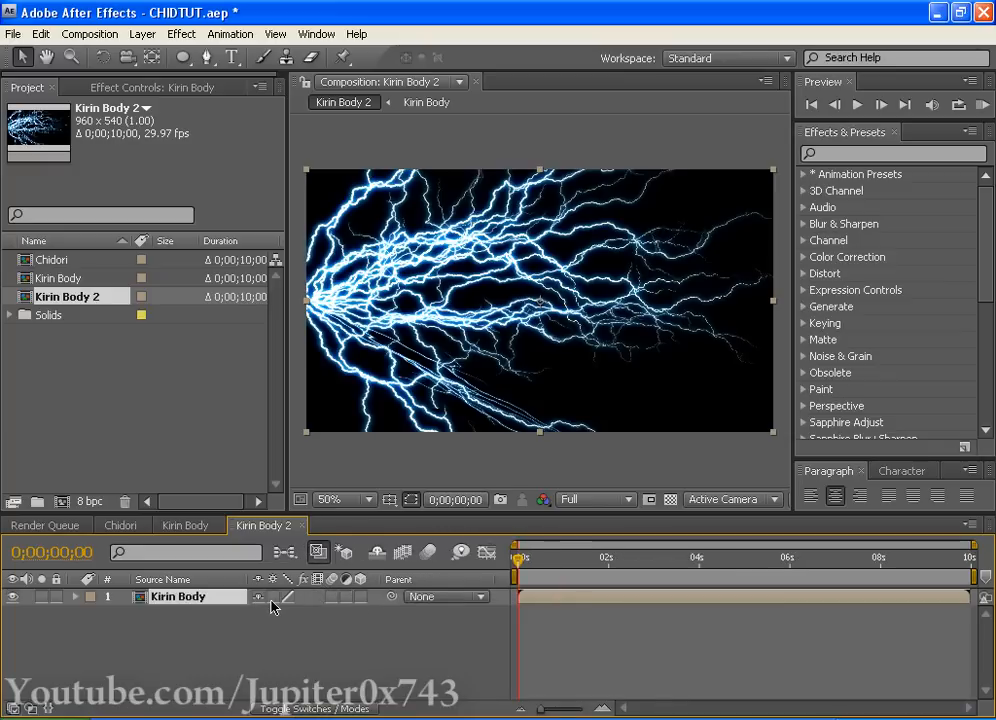
{"action": "left_click", "coordinate": [362, 597]}
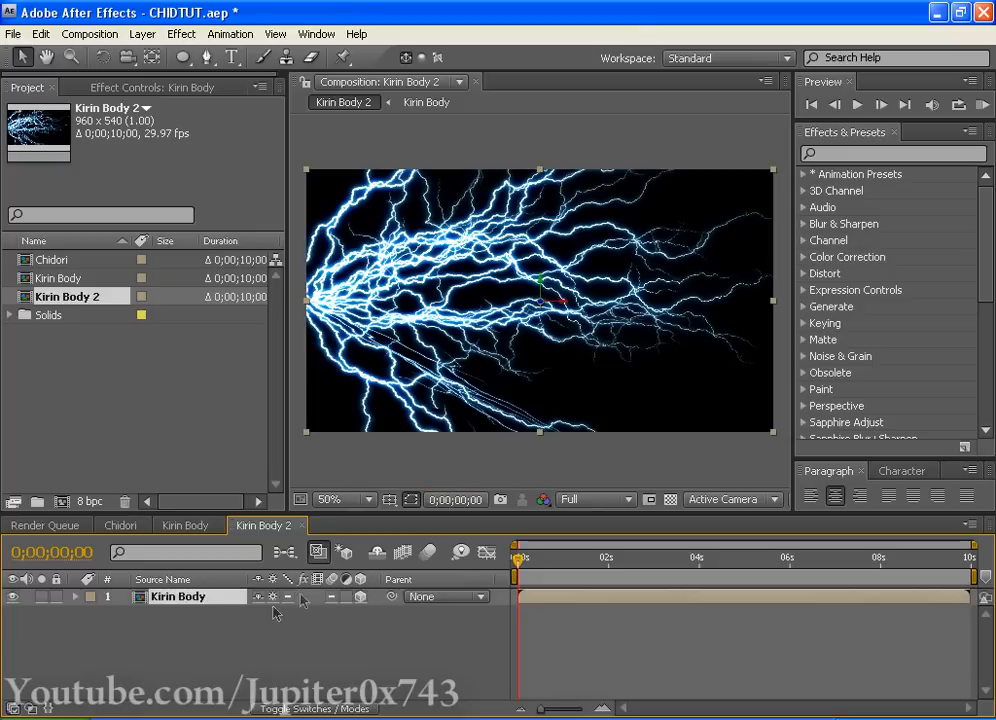
{"action": "key", "text": "w"}
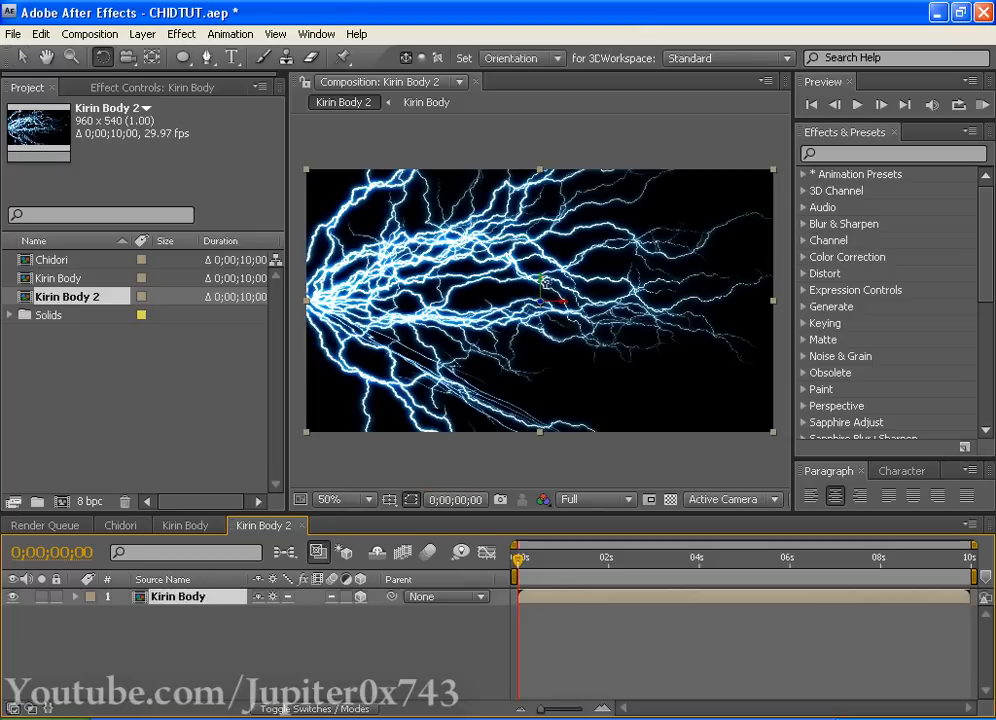
Step: Switch on motion blur for all Lightning layers and for the Kirin Body composition, and close that composition
{"action": "left_click_drag", "start_coordinate": [545, 286], "coordinate": [516, 422]}
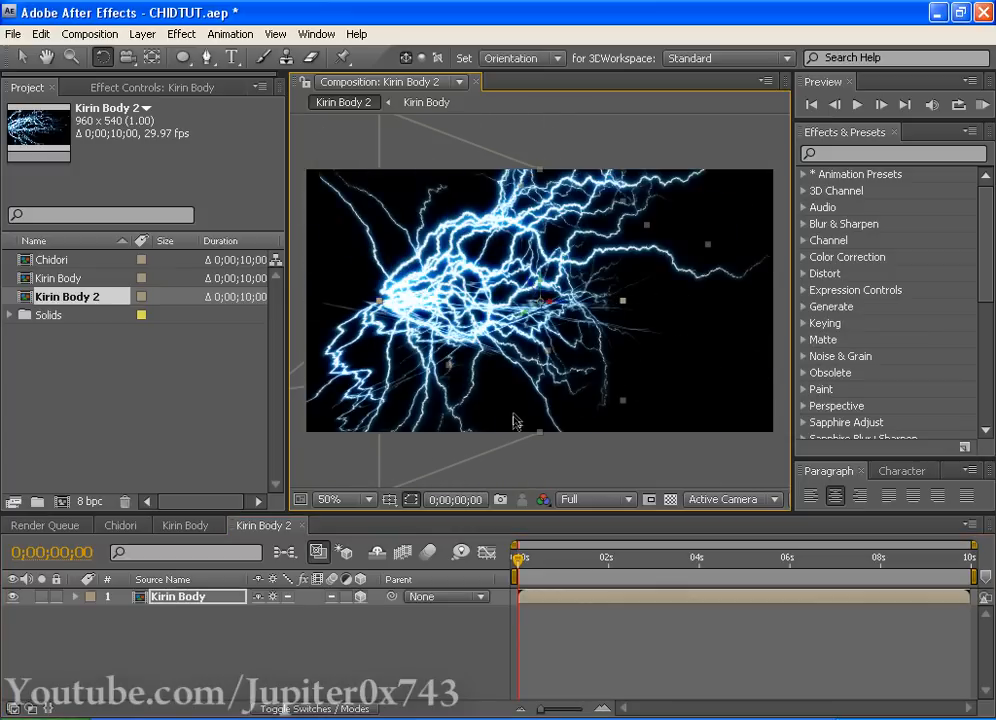
{"action": "key", "text": "ctrl+z"}
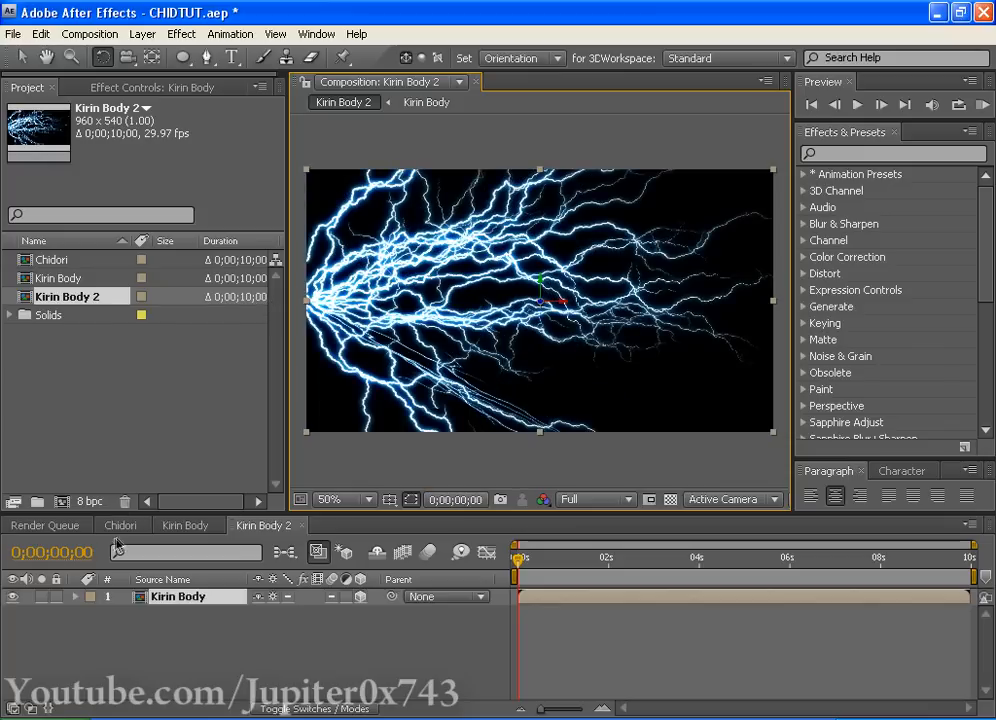
{"action": "left_click", "coordinate": [172, 527]}
{"action": "left_click", "coordinate": [338, 709]}
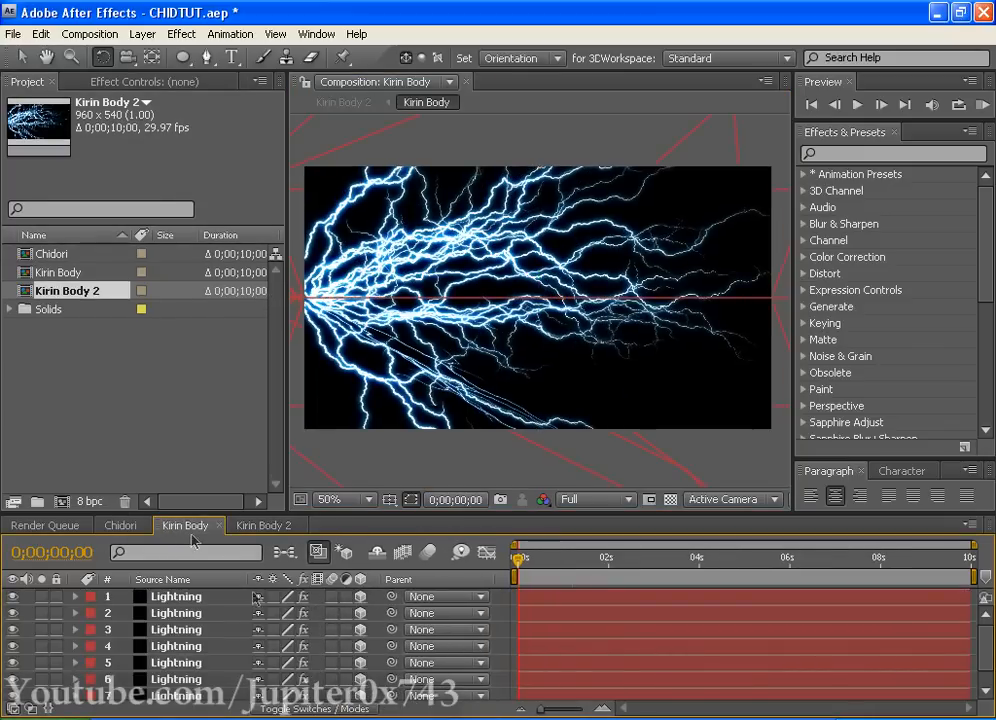
{"action": "left_click_drag", "start_coordinate": [331, 596], "coordinate": [330, 685]}
{"action": "scroll", "coordinate": [360, 614], "scroll_direction": "up", "scroll_amount": 1}
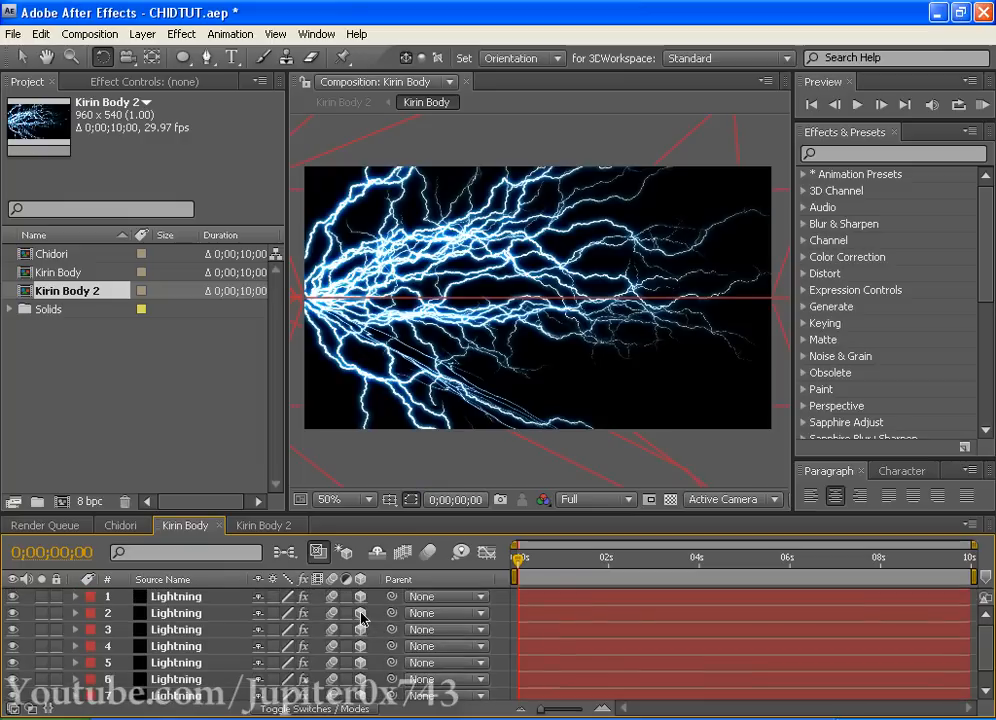
{"action": "left_click", "coordinate": [428, 553]}
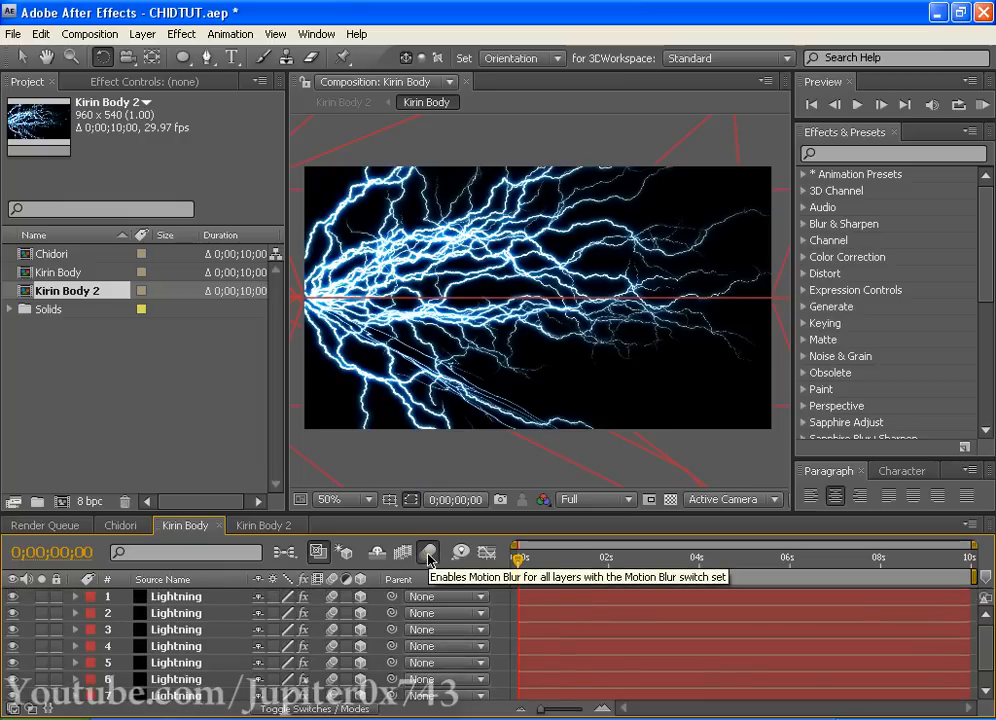
{"action": "left_click", "coordinate": [218, 526]}
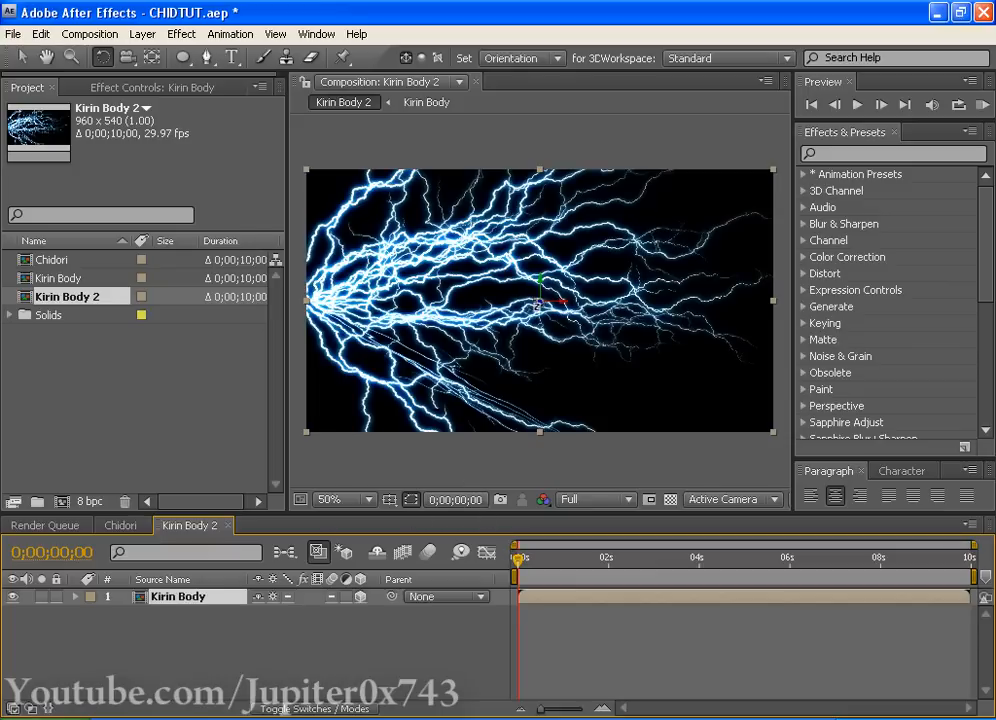
Step: Rotate the Kirin Body layer in Kirin Body 2 to 274° on the Z axis and move it up toward the frame's upper edge
{"action": "left_click_drag", "start_coordinate": [525, 307], "coordinate": [8, 454]}
{"action": "key", "text": "v"}
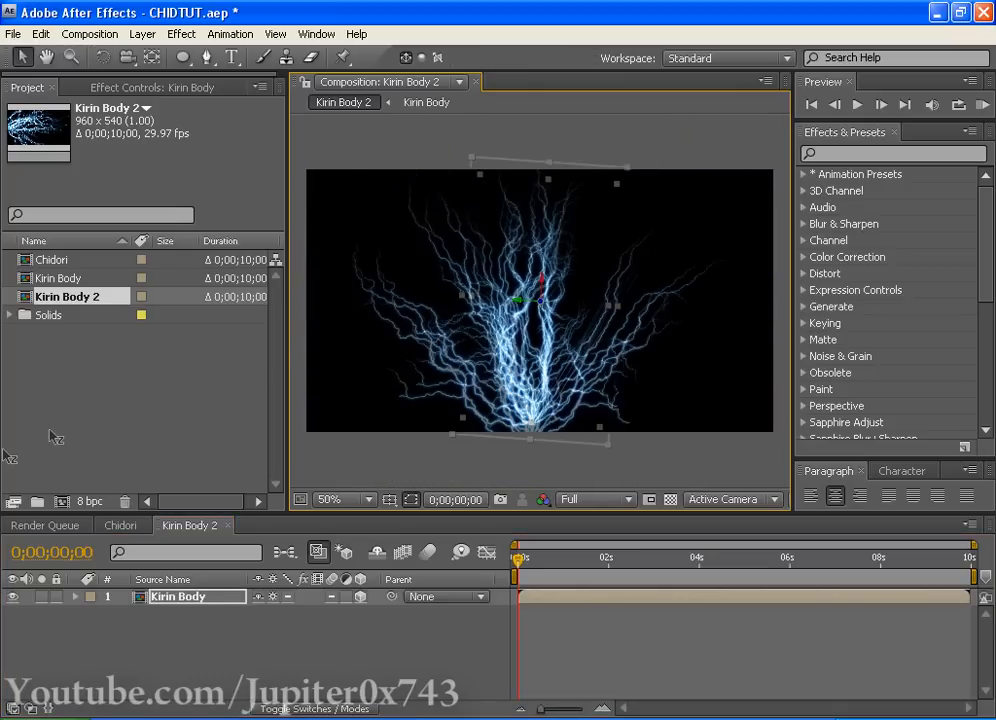
{"action": "left_click_drag", "start_coordinate": [546, 288], "coordinate": [556, 130]}
Step: Keyframe the Kirin Body layer's position at 0;00;00;00 and delete the surplus Position and Orientation keyframes that follow
{"action": "key", "text": "p"}
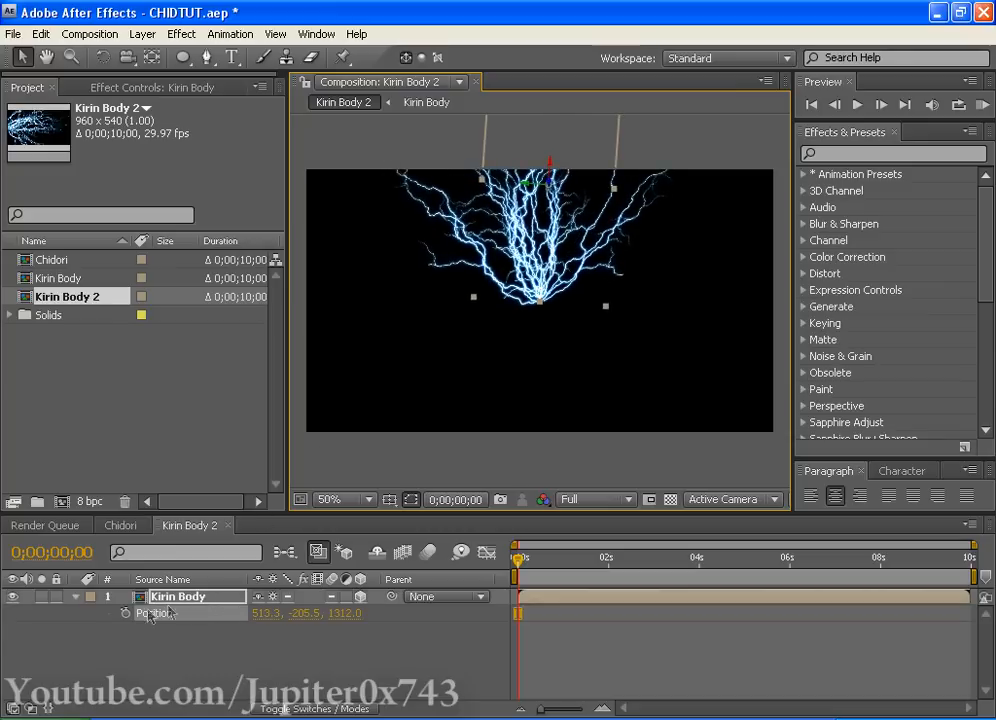
{"action": "left_click", "coordinate": [126, 613]}
{"action": "mouse_move", "coordinate": [611, 656]}
{"action": "left_mouse_down"}
{"action": "mouse_move", "coordinate": [529, 607]}
{"action": "mouse_move", "coordinate": [542, 571]}
{"action": "mouse_move", "coordinate": [571, 573]}
{"action": "mouse_move", "coordinate": [520, 573]}
{"action": "mouse_move", "coordinate": [533, 436]}
{"action": "left_mouse_up"}
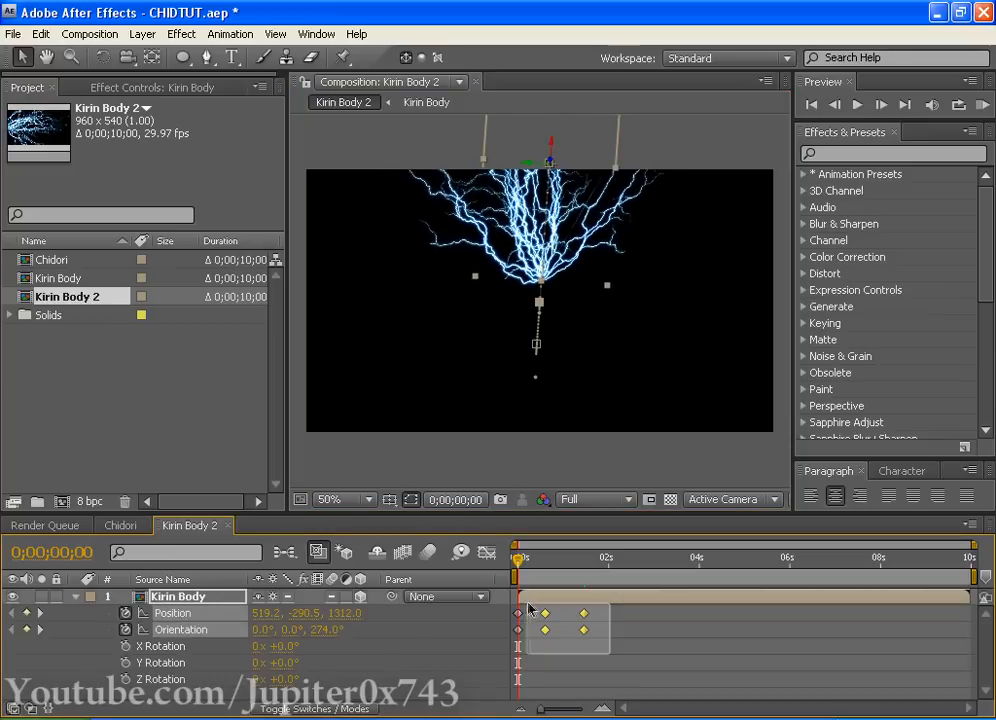
{"action": "key", "text": "Delete"}
Step: At 0;00;00;10 move the Kirin Body layer below the frame, to about 409, 1290, 1312, and preview the drop with motion blur on
{"action": "left_click_drag", "start_coordinate": [556, 151], "coordinate": [497, 556]}
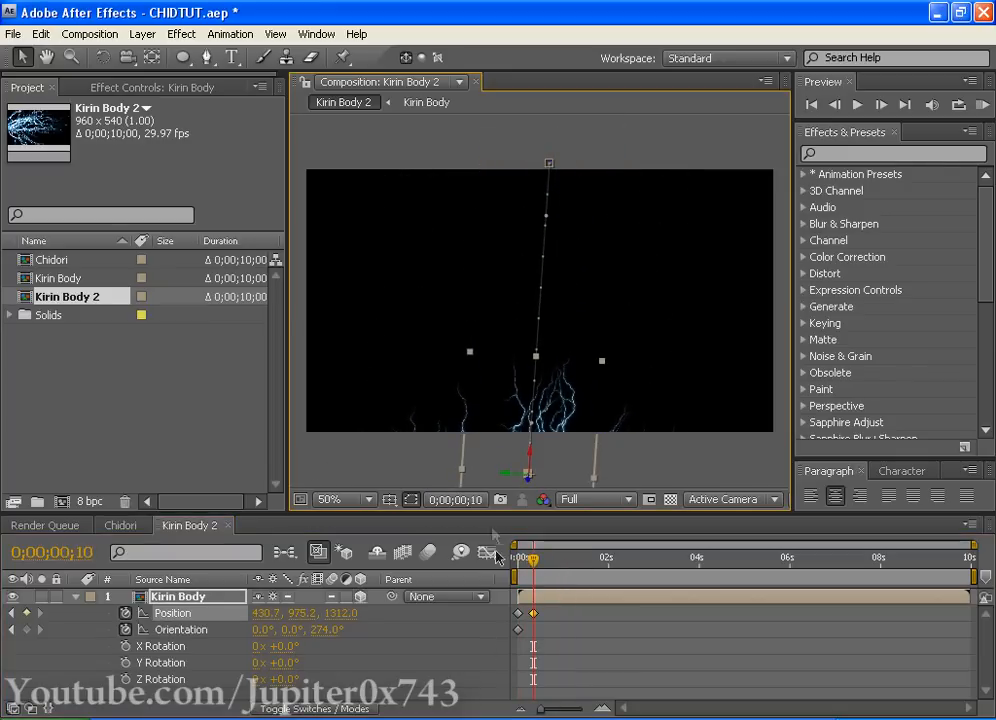
{"action": "left_click_drag", "start_coordinate": [533, 460], "coordinate": [528, 606]}
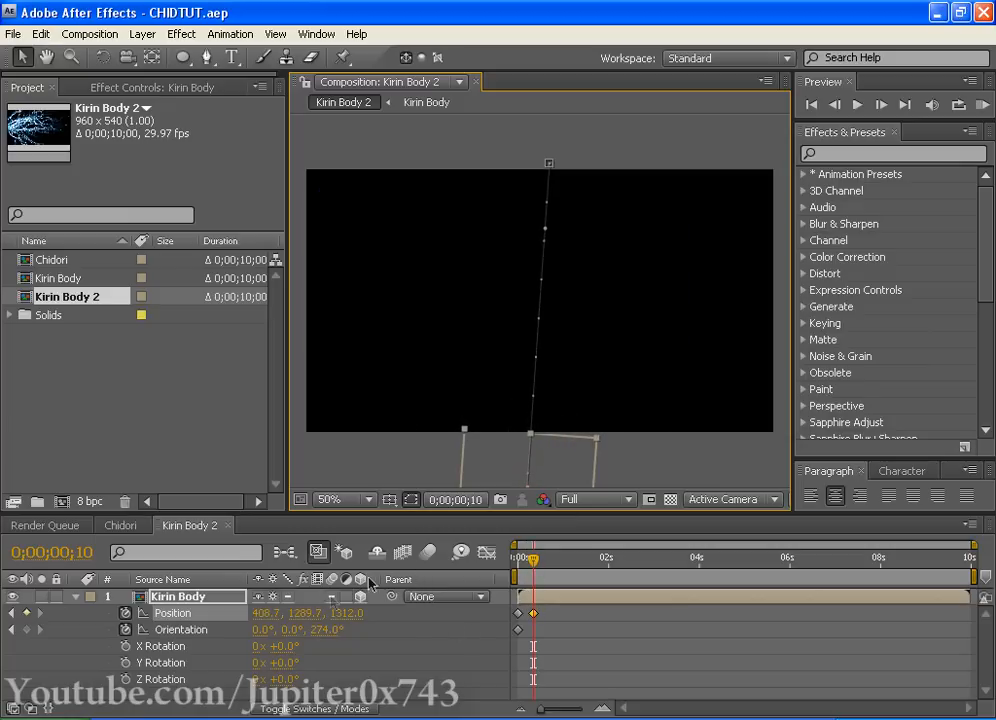
{"action": "left_click_drag", "start_coordinate": [533, 560], "coordinate": [522, 566]}
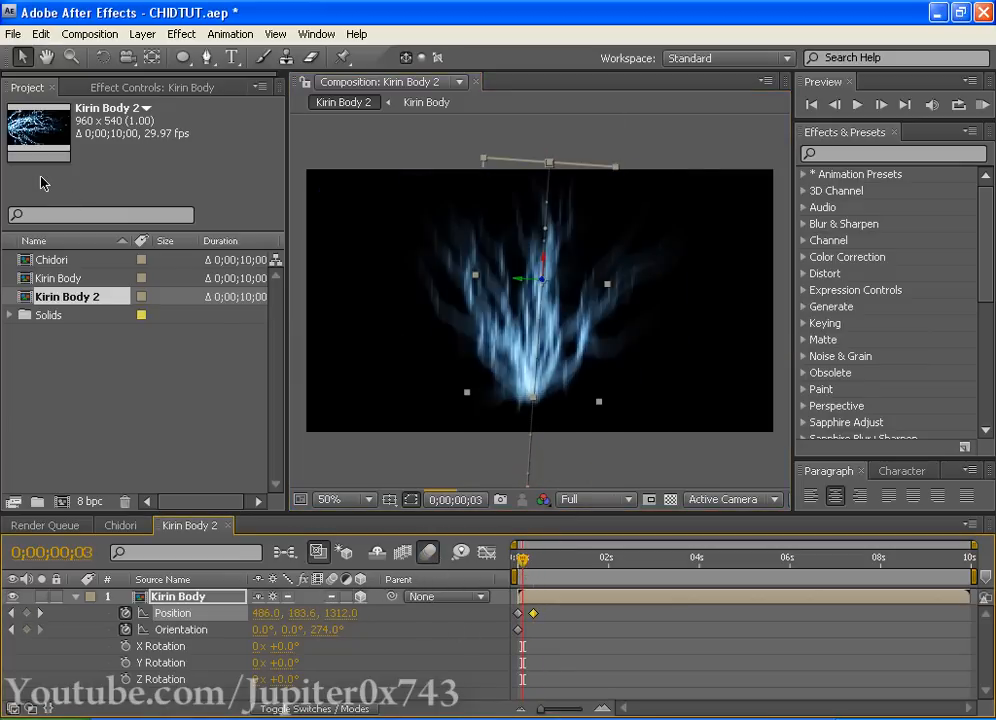
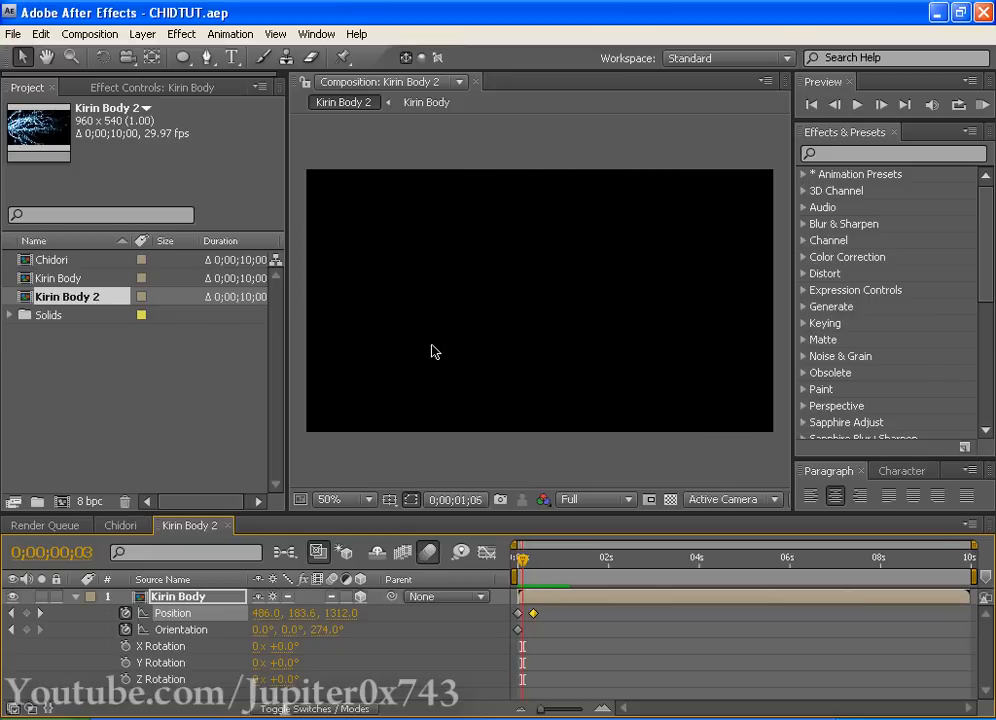
{"action": "key", "text": "space"}
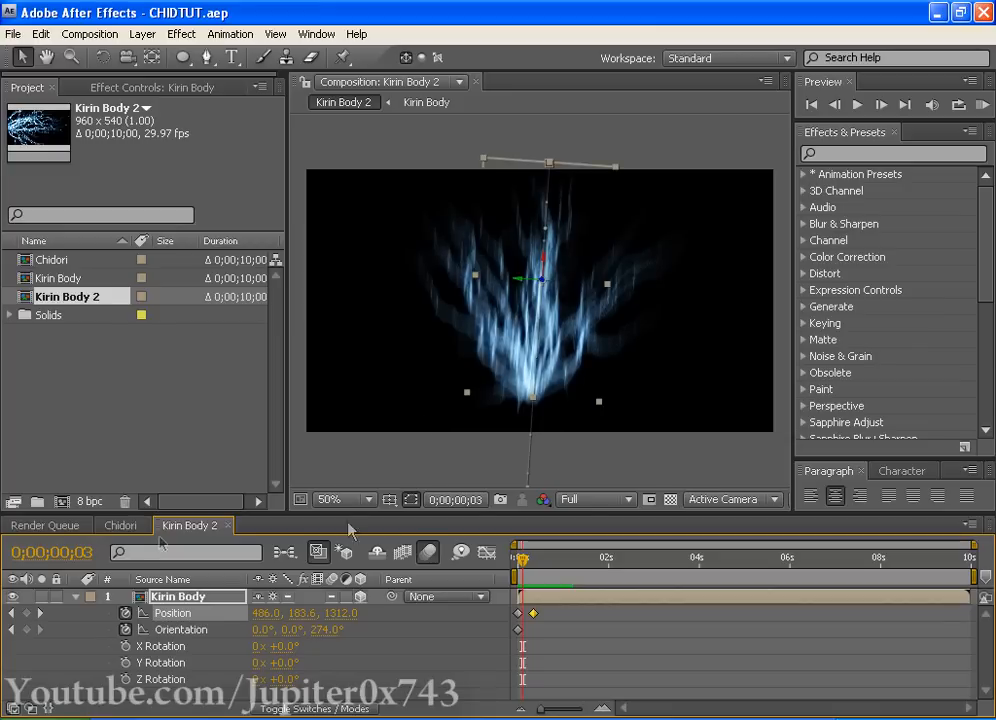
Step: Turn off motion blur for the Kirin Body 2 composition and shift the Kirin Body layer slightly left at 0;00;00;03
{"action": "left_click", "coordinate": [78, 597]}
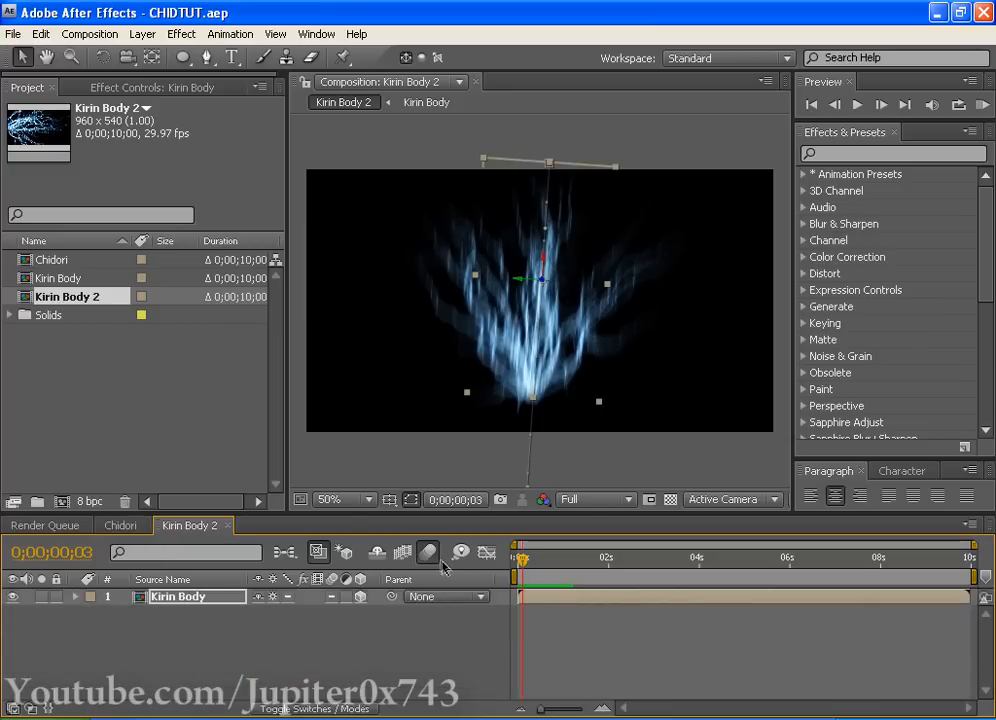
{"action": "left_click", "coordinate": [427, 553]}
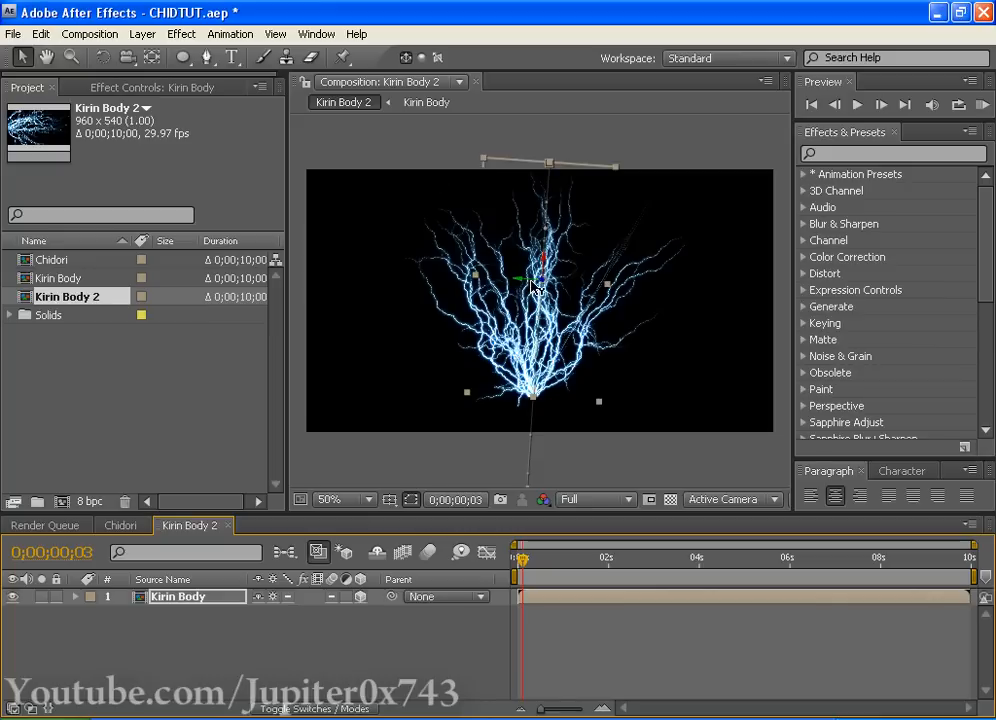
{"action": "left_click_drag", "start_coordinate": [532, 282], "coordinate": [501, 325]}
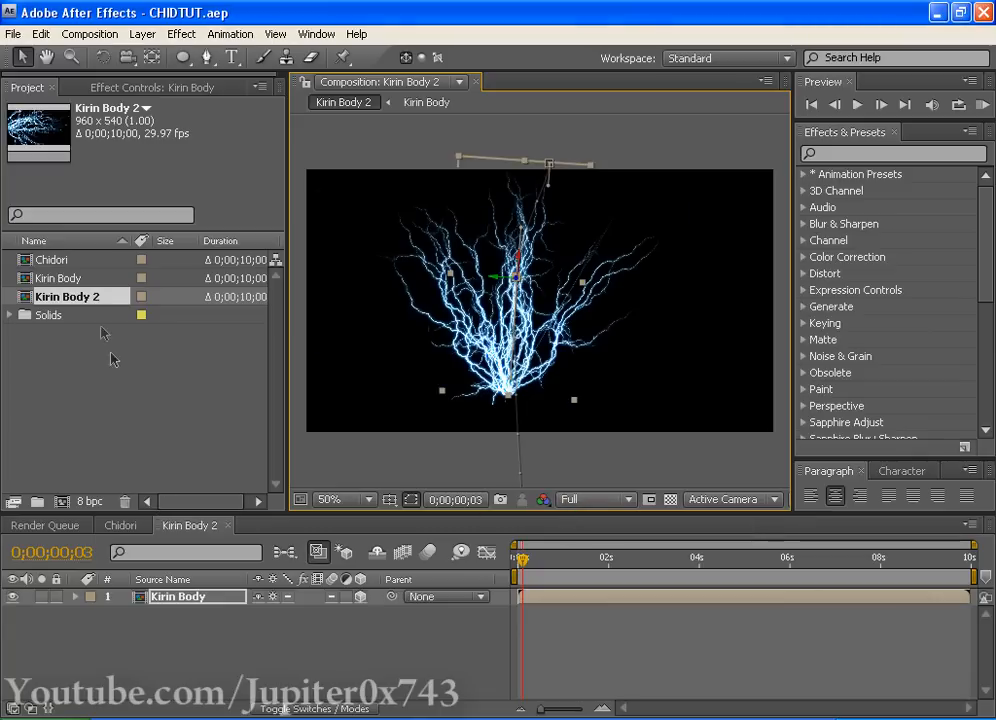
Step: Create a new 960 x 540, 10-second composition named Kirin Face
{"action": "left_click", "coordinate": [89, 34]}
{"action": "left_click", "coordinate": [110, 53]}
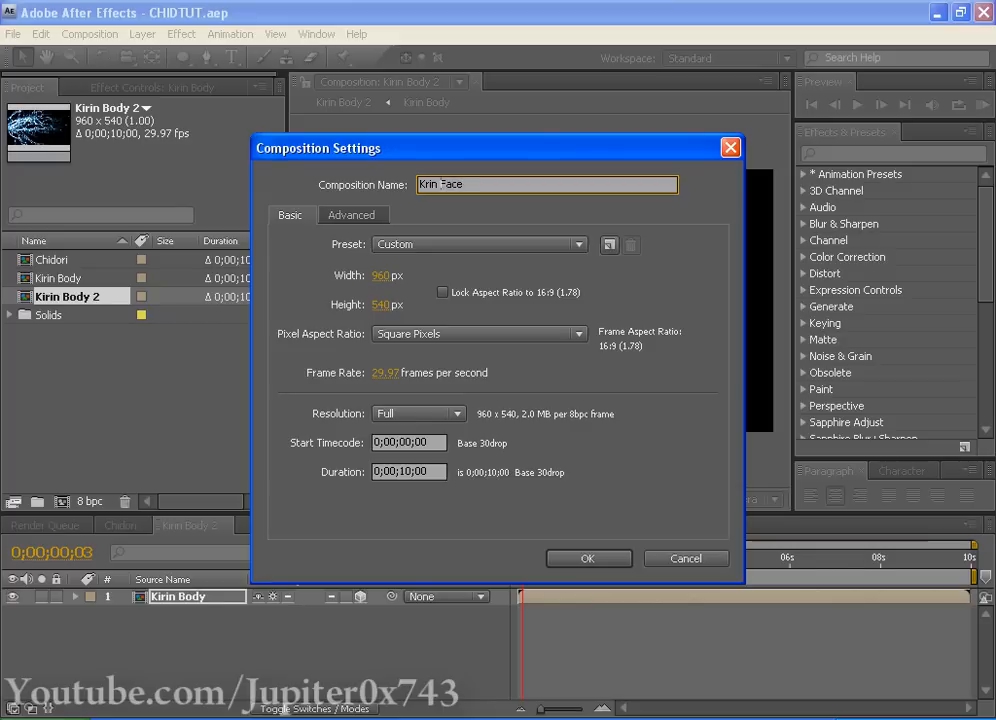
{"action": "type", "text": "Kirin Face"}
{"action": "key", "text": "Return"}
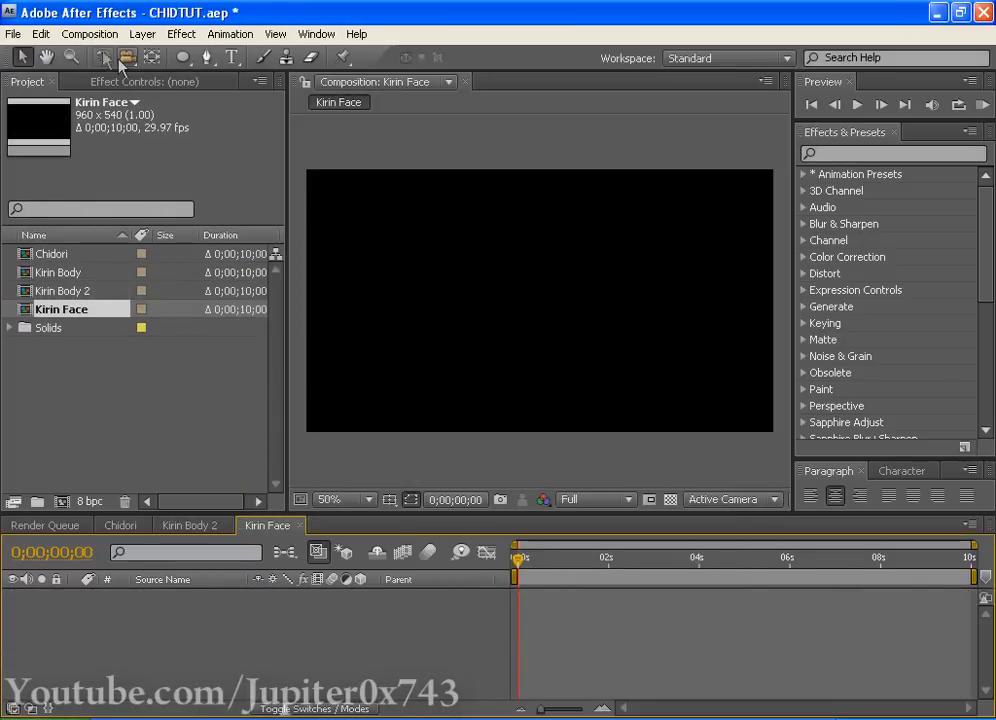
Step: Add a white solid named Right Eye at the full composition size of 960 x 540 px
{"action": "left_click", "coordinate": [142, 33]}
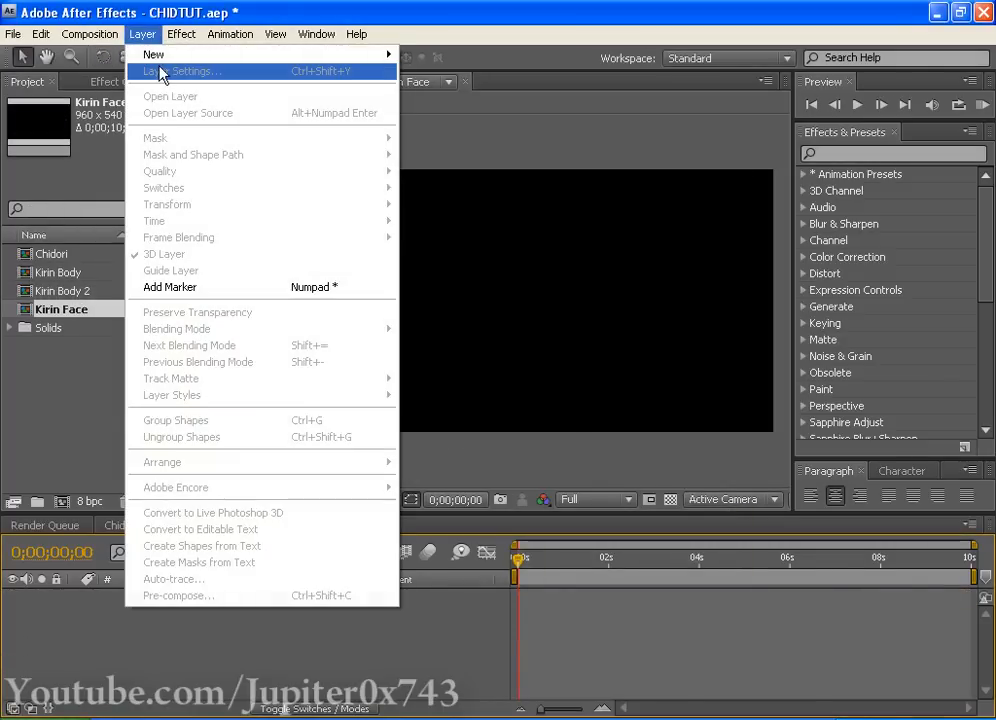
{"action": "mouse_move", "coordinate": [178, 53]}
{"action": "left_click", "coordinate": [420, 71]}
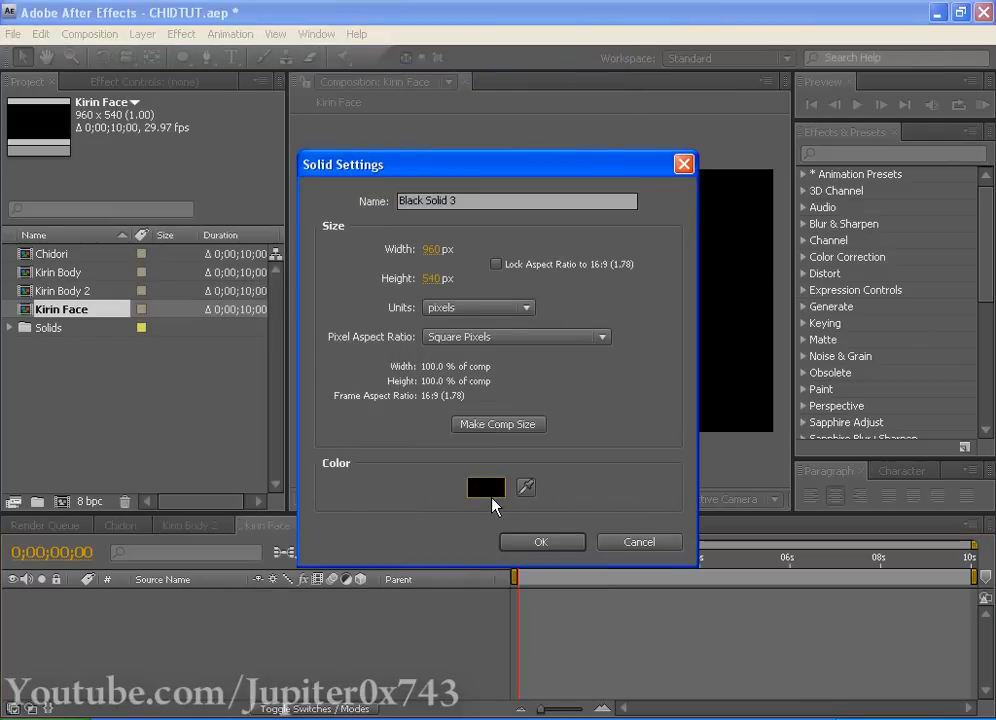
{"action": "left_click", "coordinate": [485, 486]}
{"action": "left_click", "coordinate": [114, 453]}
{"action": "left_click", "coordinate": [537, 456]}
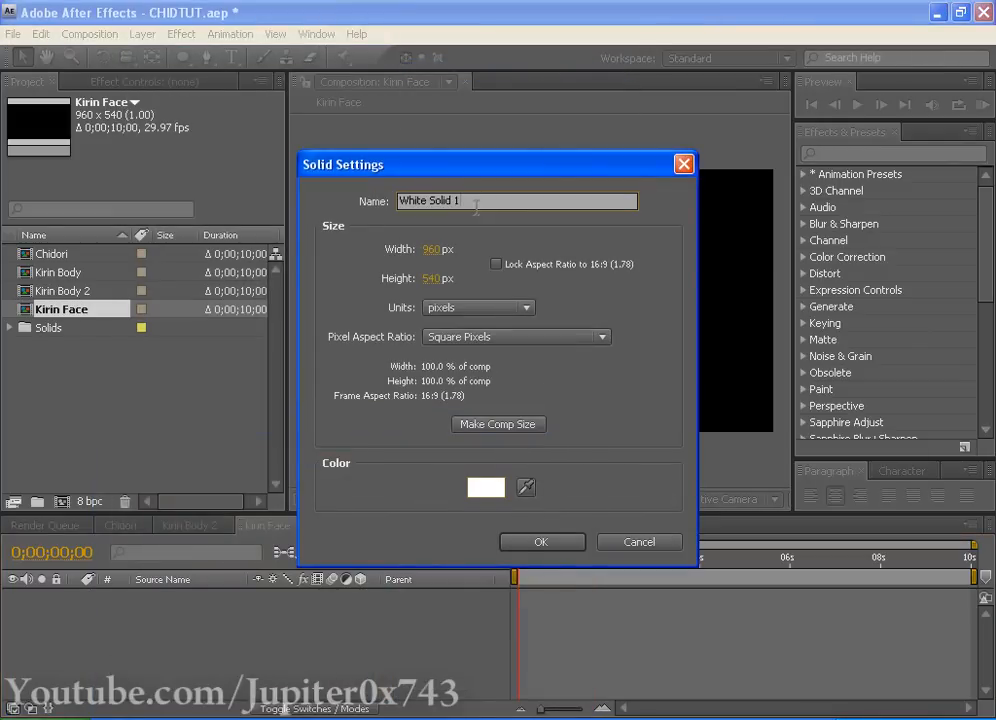
{"action": "type", "text": "Right Eye"}
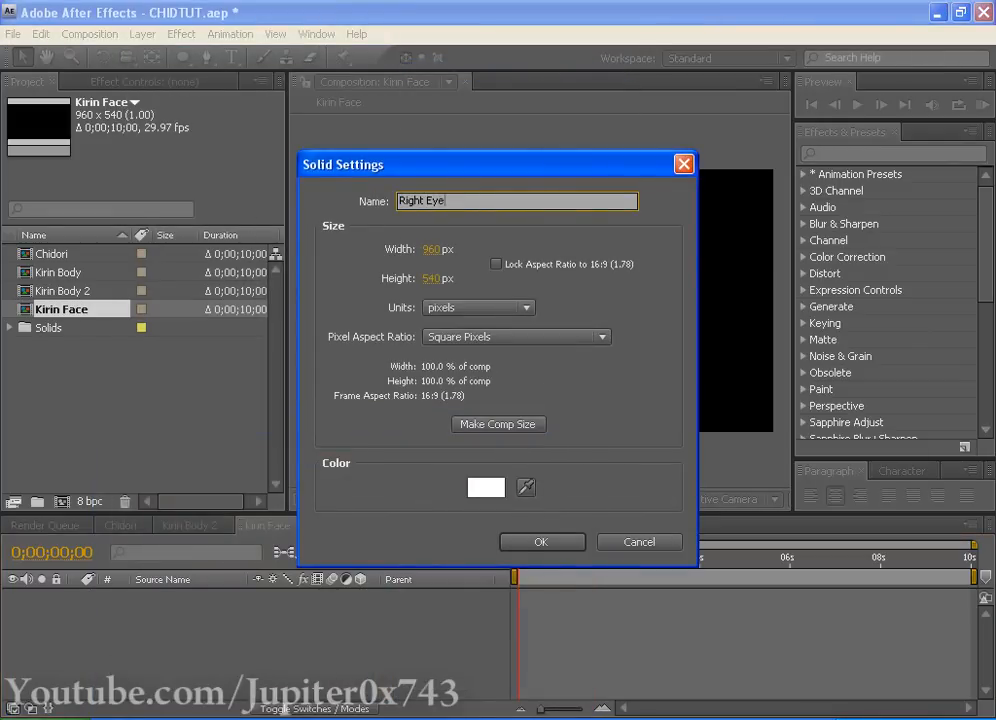
{"action": "key", "text": "Return"}
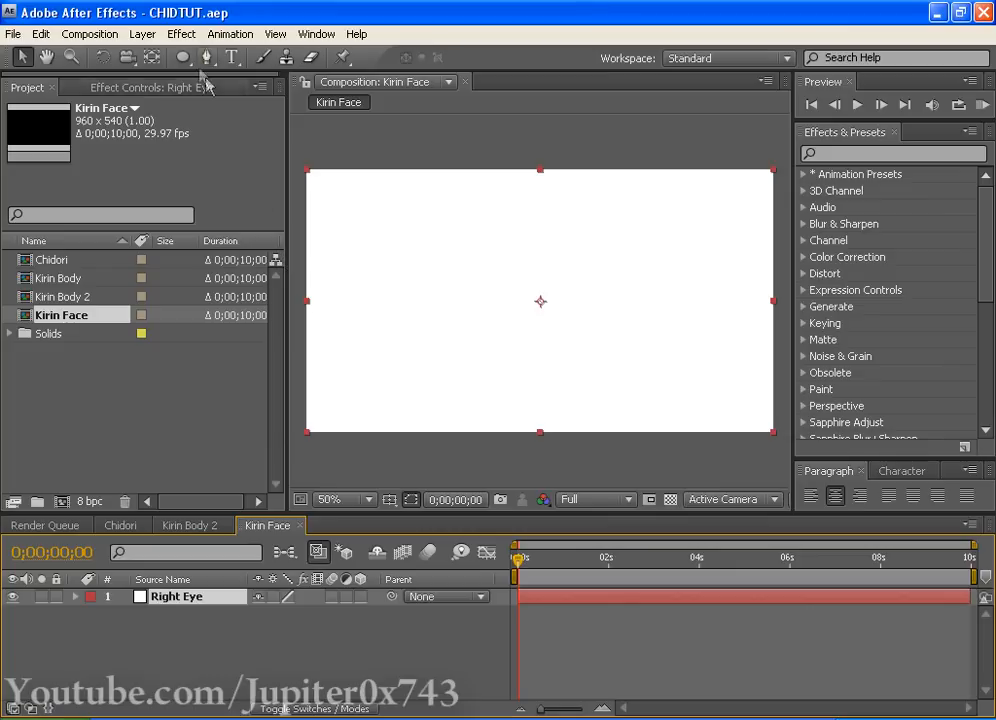
Step: Draw a wide elliptical mask near the centre of the Right Eye solid
{"action": "left_click_drag", "start_coordinate": [483, 267], "coordinate": [631, 352]}
{"action": "left_click", "coordinate": [21, 57]}
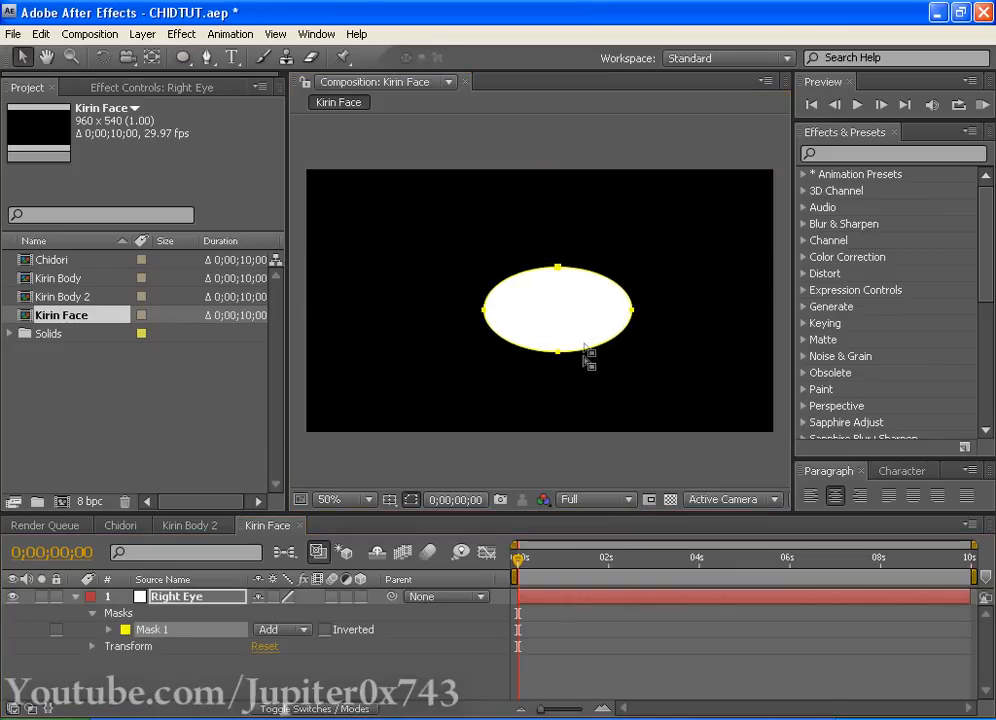
Step: Reshape the ellipse into a slanted eye by raising its right point, lowering its left point and tilting the left and top curve handles
{"action": "key", "text": "period"}
{"action": "left_click", "coordinate": [574, 233]}
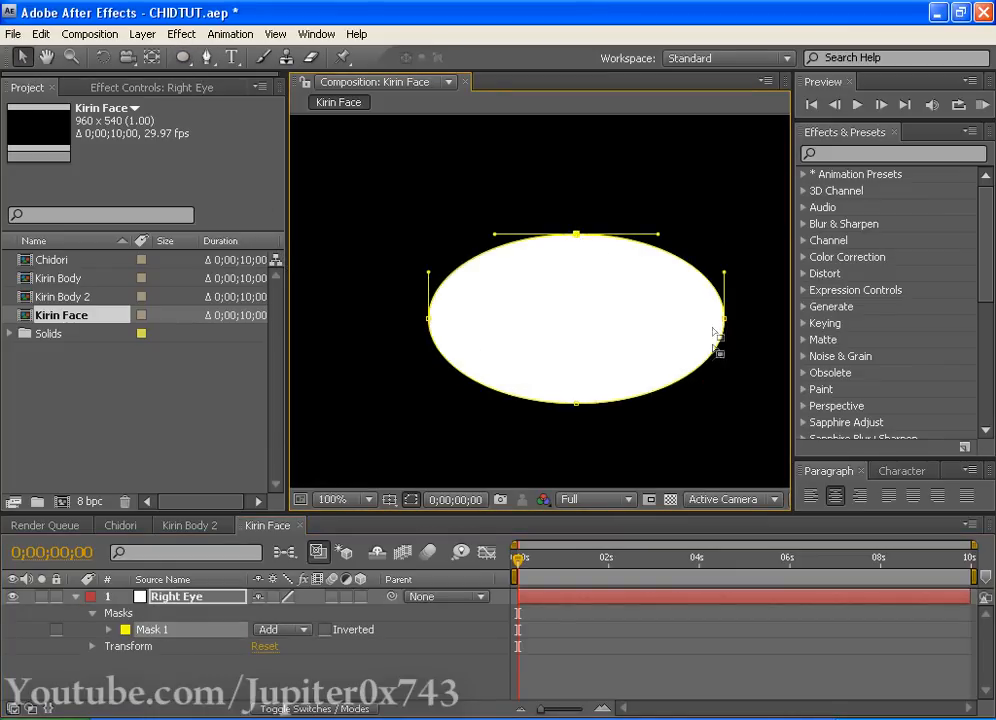
{"action": "left_click_drag", "start_coordinate": [725, 320], "coordinate": [726, 270]}
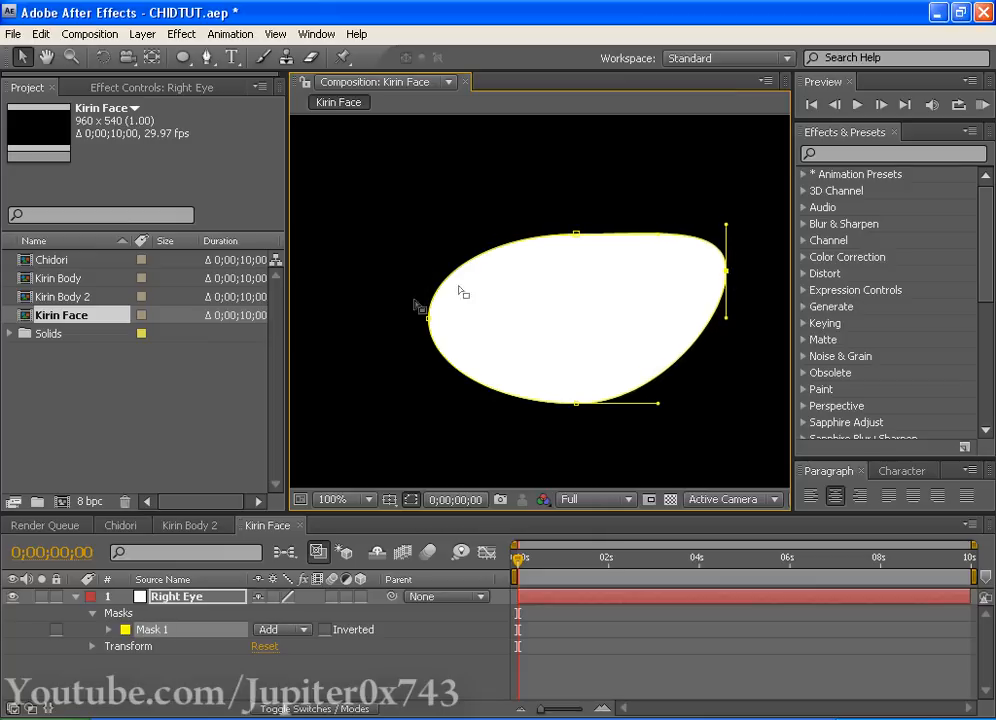
{"action": "left_click_drag", "start_coordinate": [427, 330], "coordinate": [428, 373]}
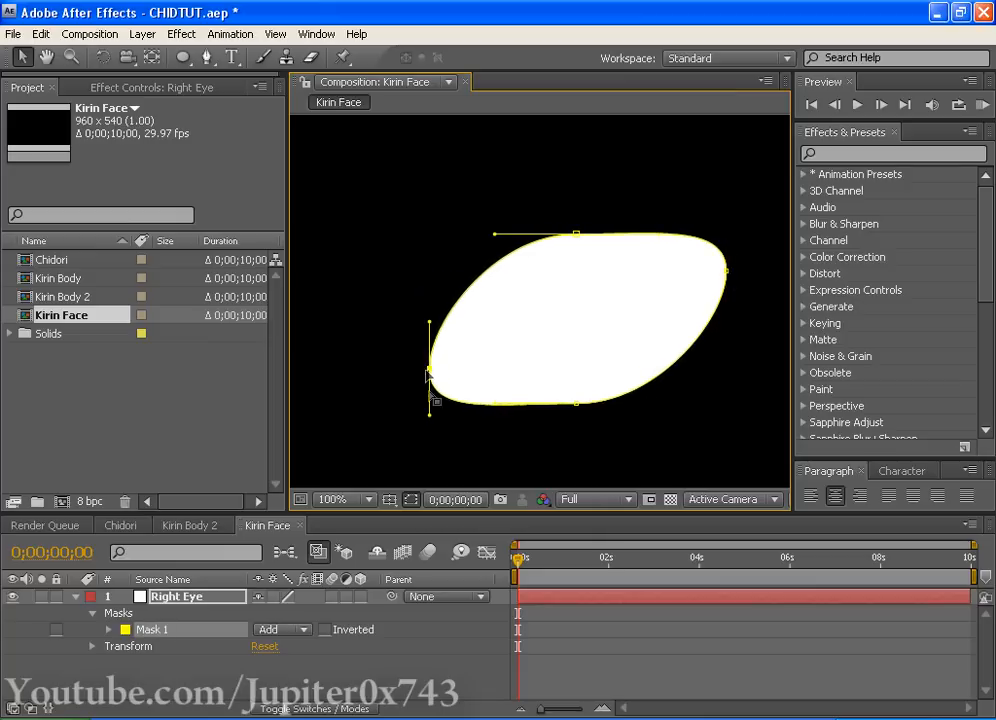
{"action": "left_click_drag", "start_coordinate": [430, 418], "coordinate": [406, 418]}
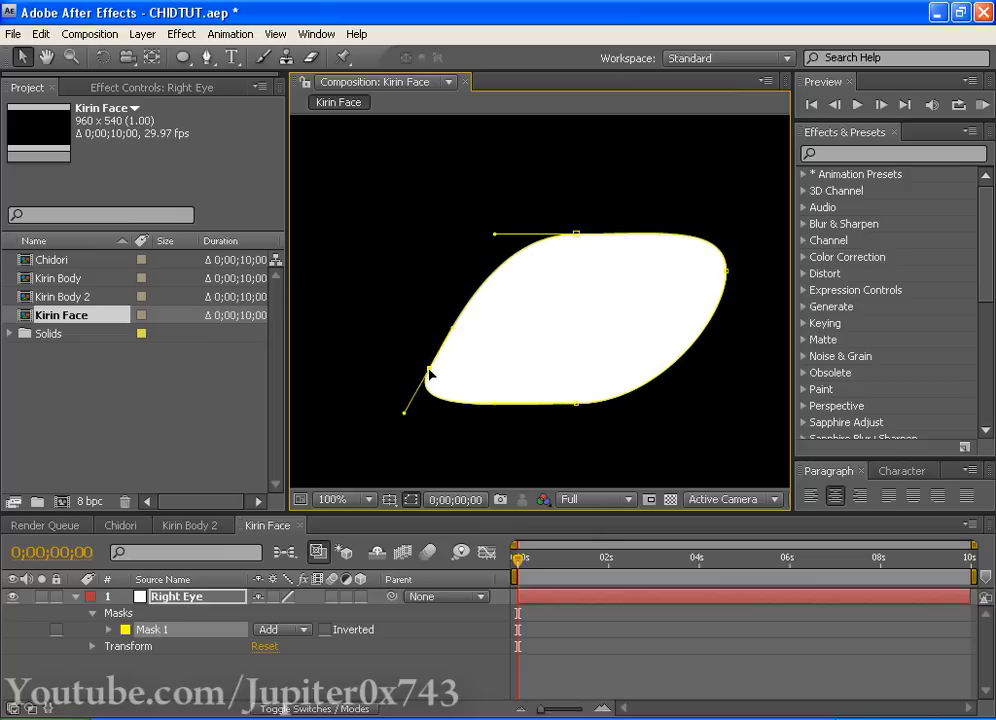
{"action": "left_click_drag", "start_coordinate": [429, 373], "coordinate": [419, 367]}
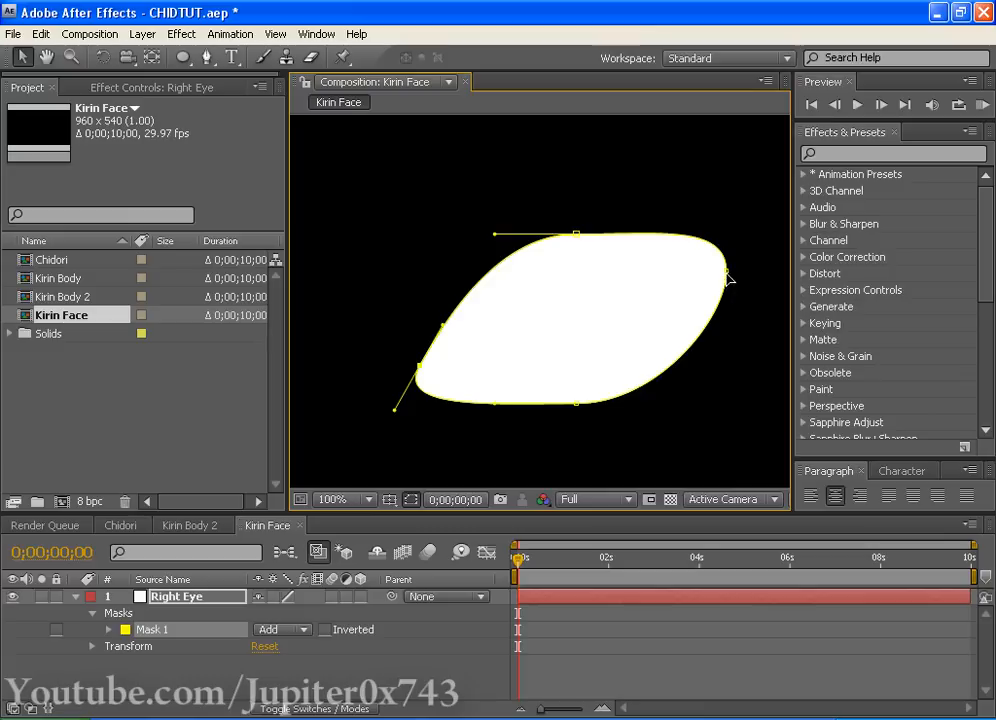
{"action": "left_click_drag", "start_coordinate": [726, 274], "coordinate": [737, 246]}
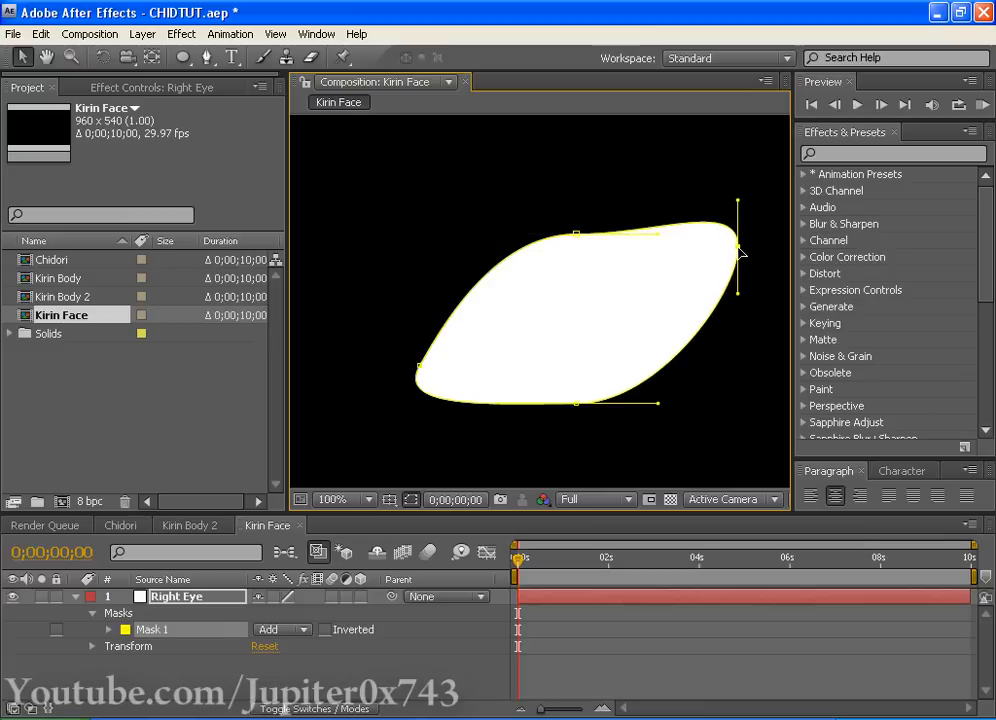
{"action": "left_click", "coordinate": [577, 236]}
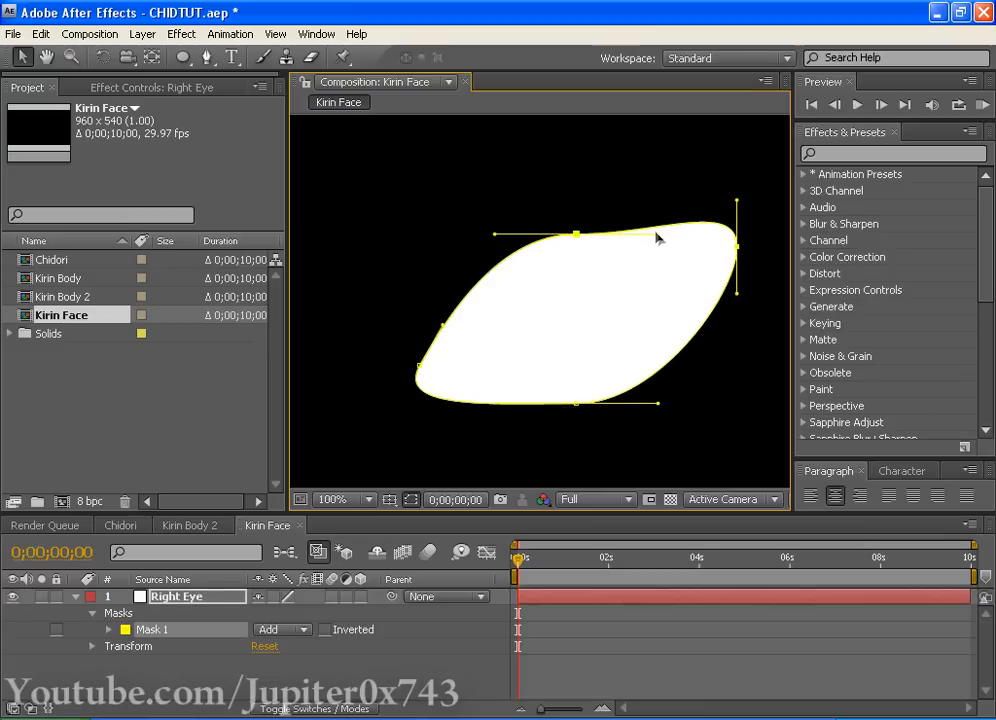
{"action": "left_click_drag", "start_coordinate": [657, 237], "coordinate": [661, 220]}
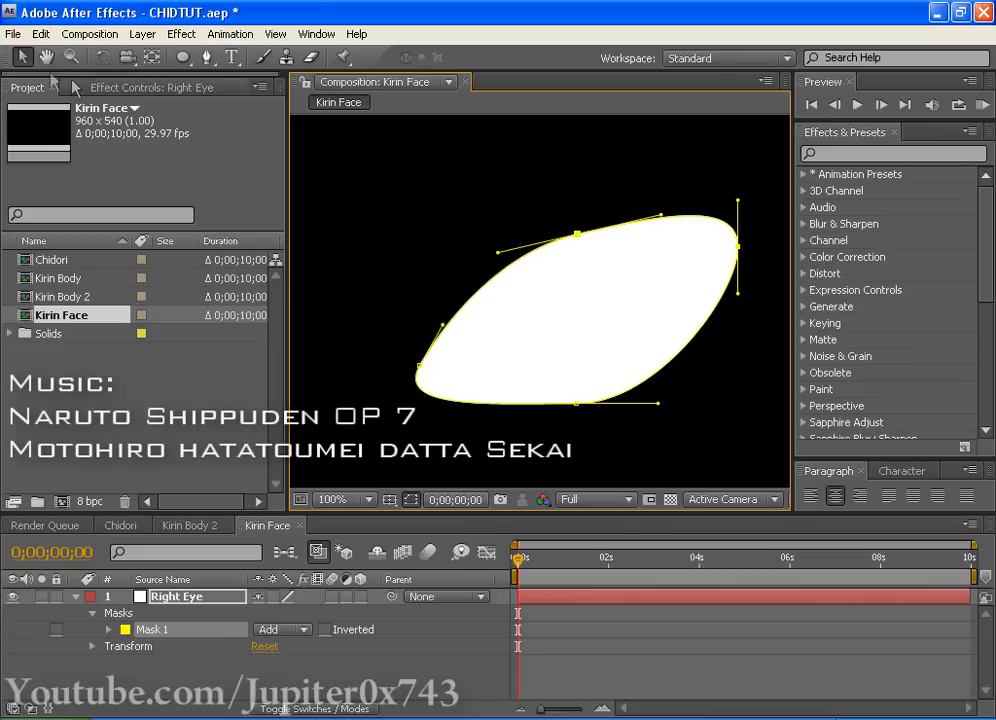
Step: Save the project and hide the mask outline in the Kirin Face view
{"action": "key", "text": "ctrl+t"}
{"action": "mouse_move", "coordinate": [613, 351]}
{"action": "left_mouse_down"}
{"action": "mouse_move", "coordinate": [550, 308]}
{"action": "mouse_move", "coordinate": [643, 283]}
{"action": "mouse_move", "coordinate": [640, 275]}
{"action": "mouse_move", "coordinate": [635, 366]}
{"action": "mouse_move", "coordinate": [605, 368]}
{"action": "left_mouse_up"}
{"action": "scroll", "coordinate": [550, 314], "scroll_direction": "down", "scroll_amount": 2}
{"action": "scroll", "coordinate": [550, 314], "scroll_direction": "up", "scroll_amount": 1}
{"action": "key", "text": "ctrl+s"}
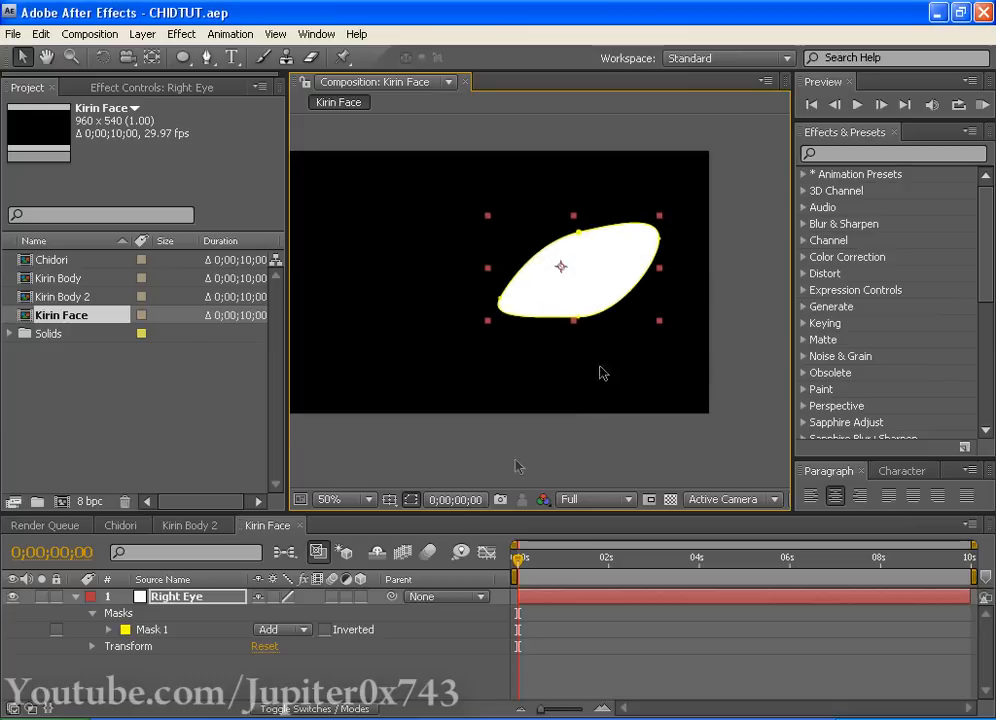
{"action": "left_click", "coordinate": [419, 499]}
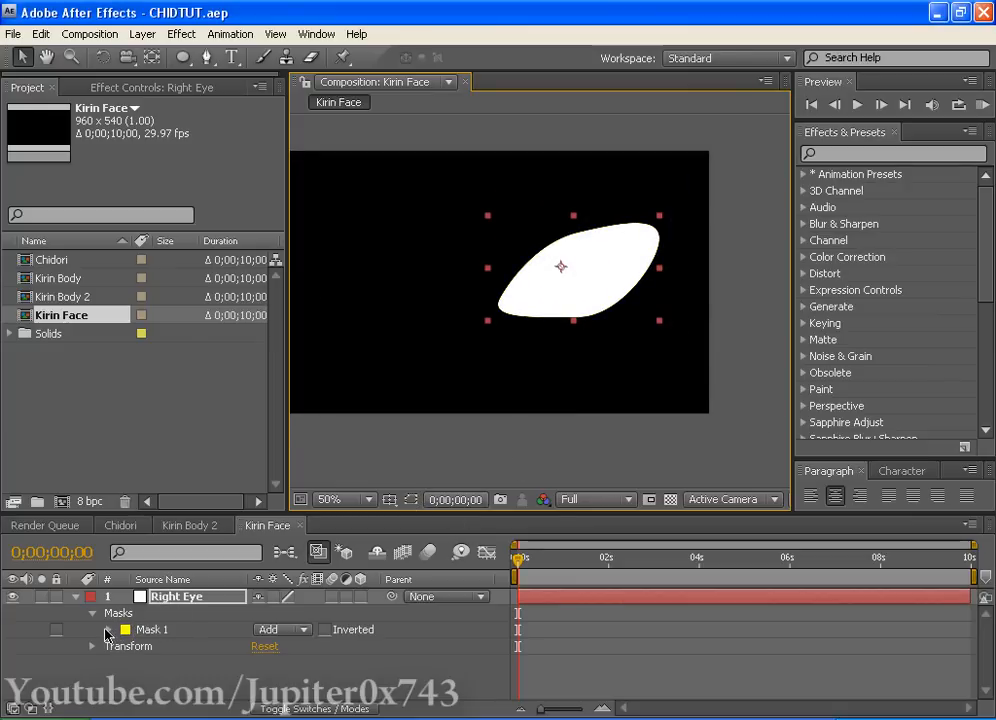
Step: Start keyframing the Right Eye's Mask Path, show the mask outline again, and move the open-eye keyframe to about 0.7 s
{"action": "left_click", "coordinate": [108, 630]}
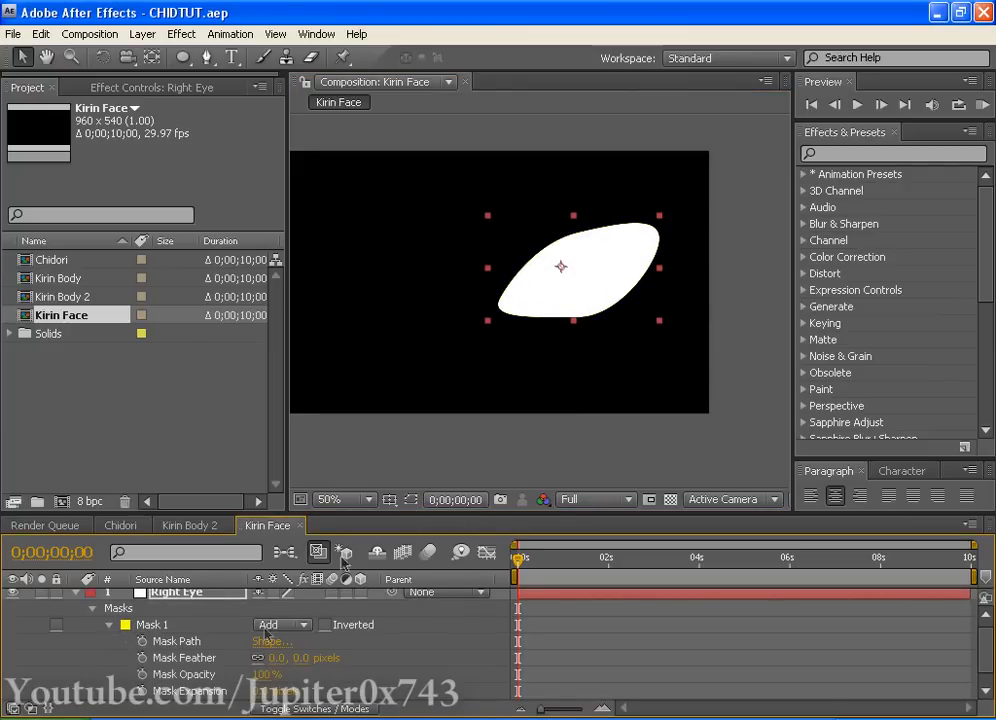
{"action": "left_click", "coordinate": [142, 641]}
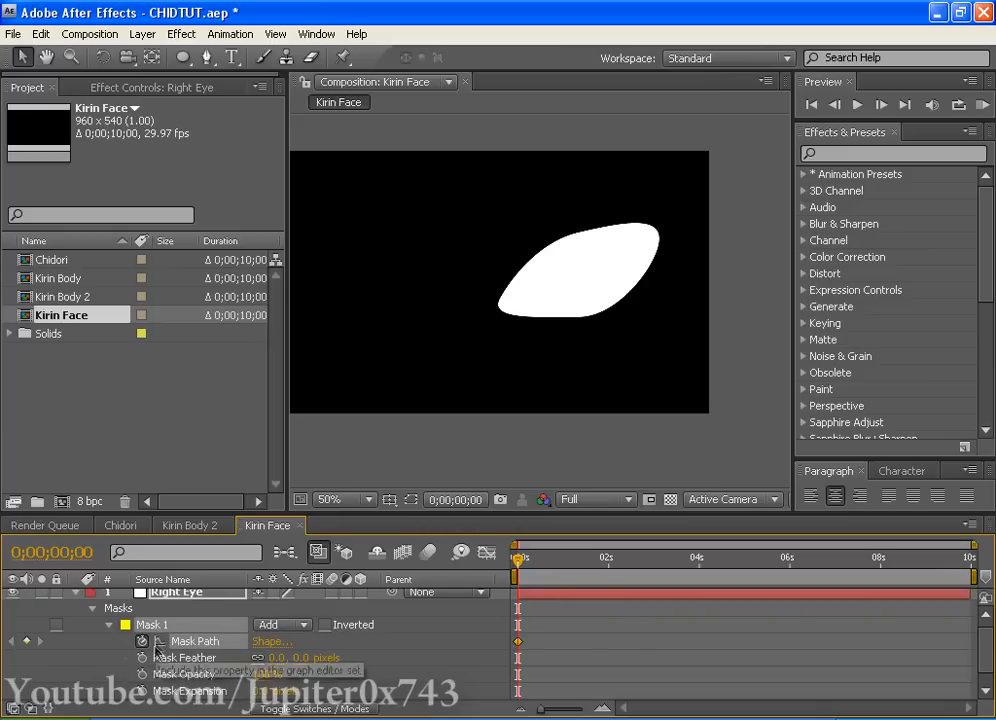
{"action": "left_click", "coordinate": [410, 500]}
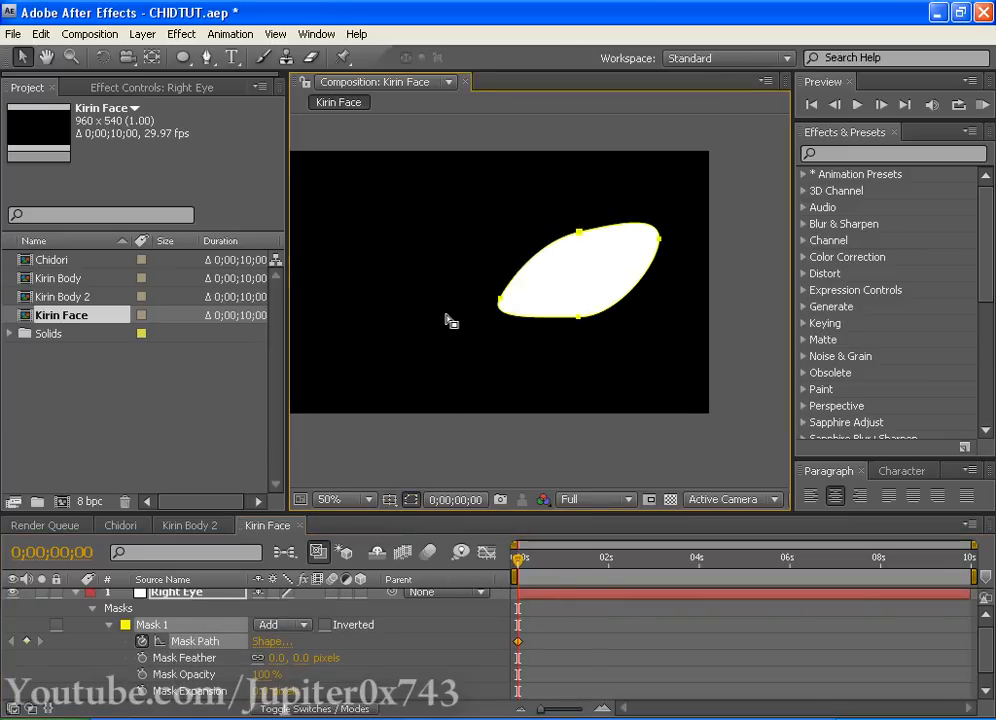
{"action": "left_click_drag", "start_coordinate": [447, 318], "coordinate": [430, 318]}
{"action": "key", "text": "period"}
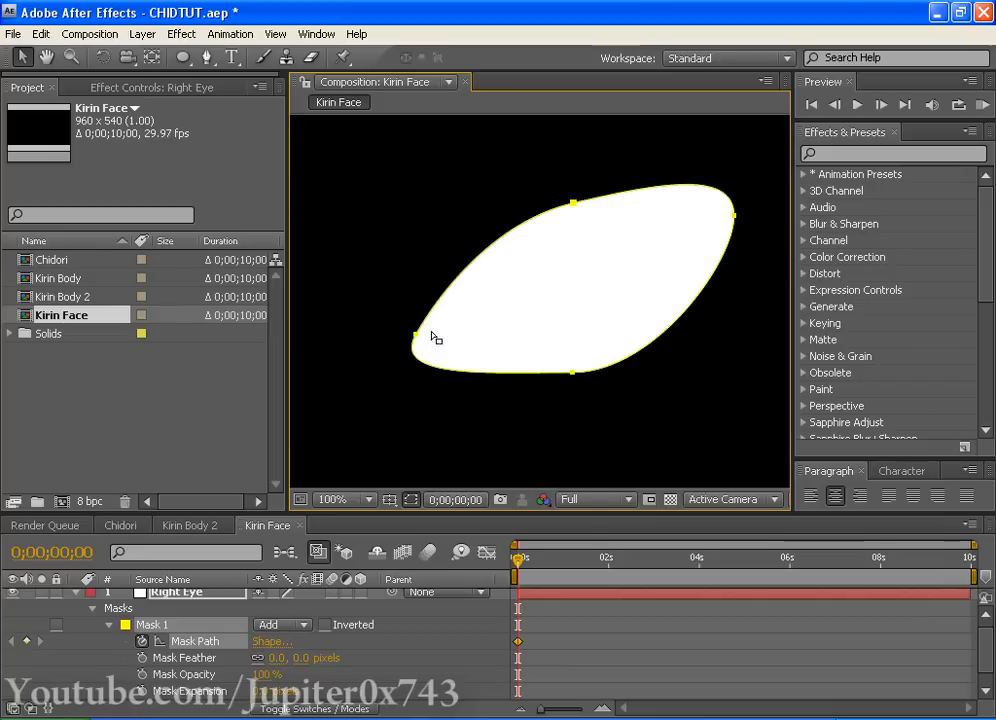
{"action": "left_click_drag", "start_coordinate": [520, 648], "coordinate": [552, 648]}
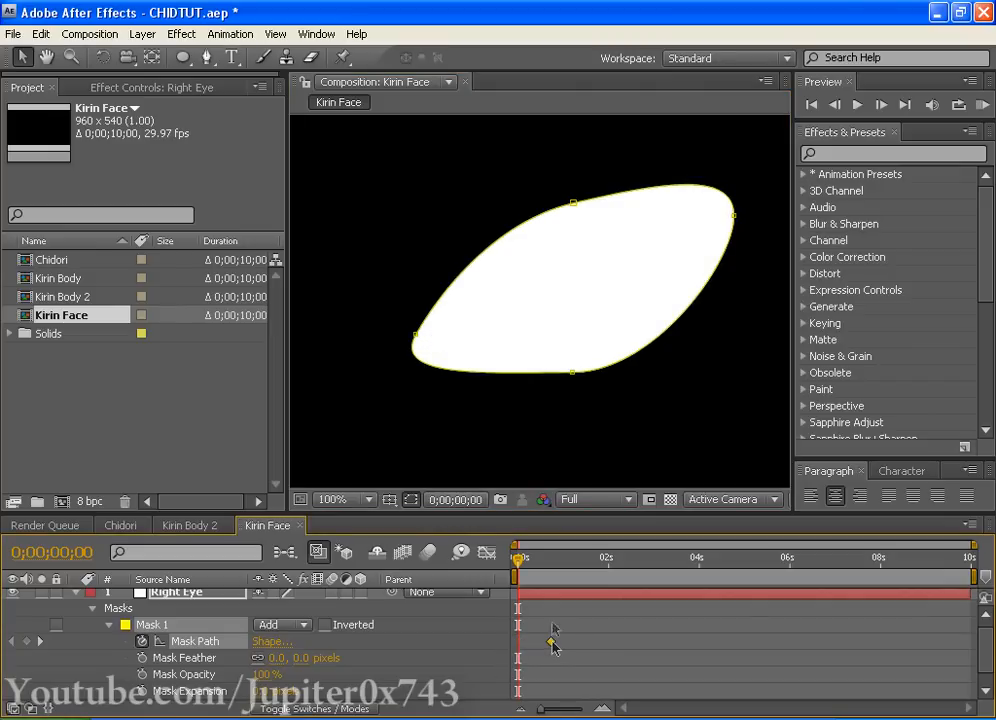
Step: At 0;00;00;00, pull the eye mask's upper point down close to the lower edge and flatten the left point's curve handles
{"action": "left_click", "coordinate": [413, 340]}
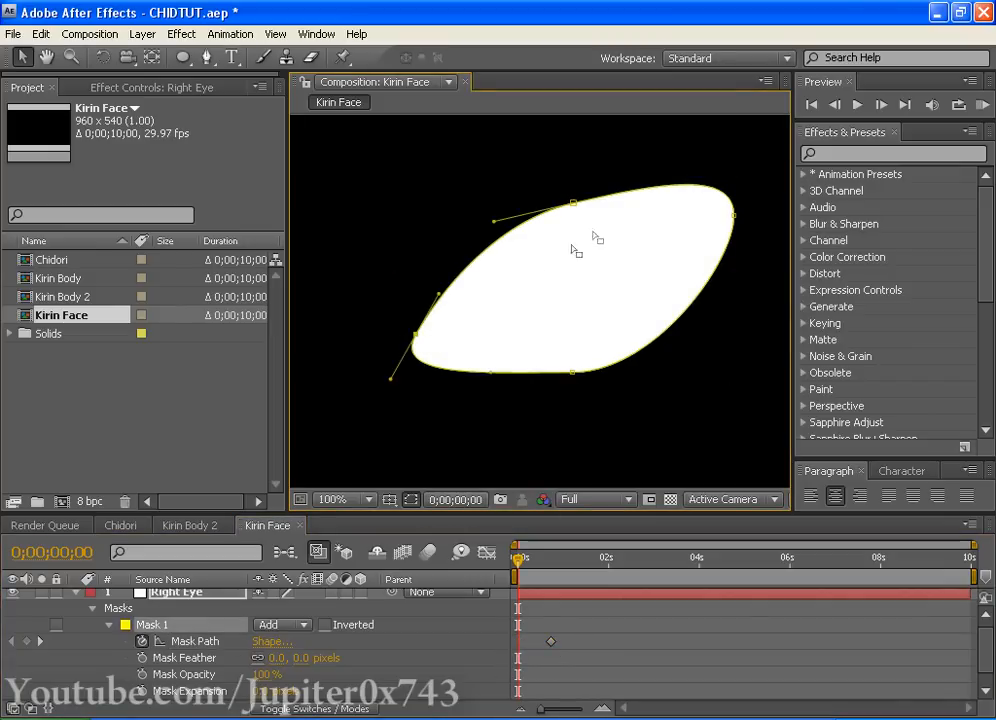
{"action": "left_click_drag", "start_coordinate": [574, 205], "coordinate": [549, 354]}
{"action": "mouse_move", "coordinate": [418, 340]}
{"action": "left_mouse_down"}
{"action": "mouse_move", "coordinate": [445, 318]}
{"action": "mouse_move", "coordinate": [455, 340]}
{"action": "mouse_move", "coordinate": [412, 378]}
{"action": "mouse_move", "coordinate": [410, 341]}
{"action": "left_mouse_up"}
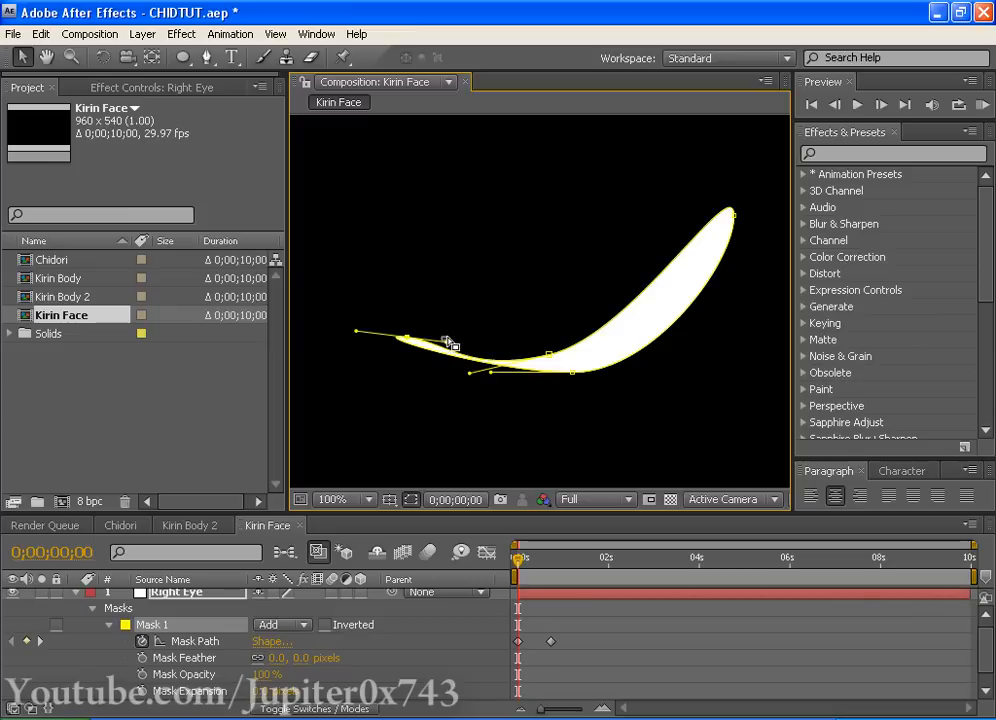
{"action": "left_click", "coordinate": [447, 342]}
{"action": "left_click", "coordinate": [434, 349]}
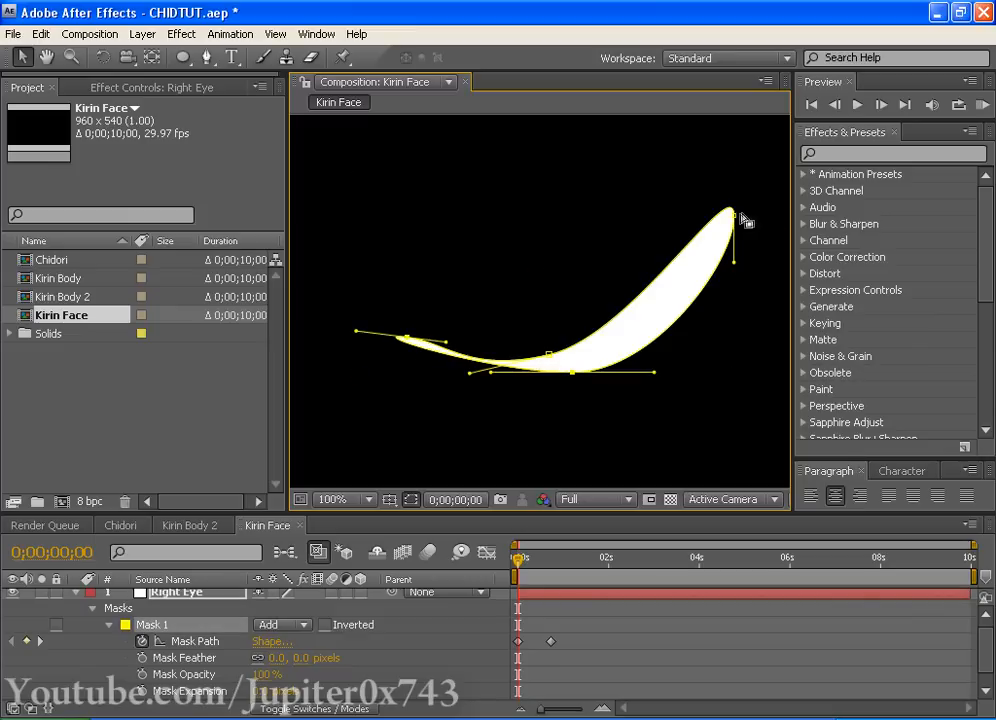
Step: Lower the mask's right and left points and level the upper point's curve onto the lower edge, closing the eye into a thin sliver
{"action": "left_click_drag", "start_coordinate": [737, 222], "coordinate": [688, 370]}
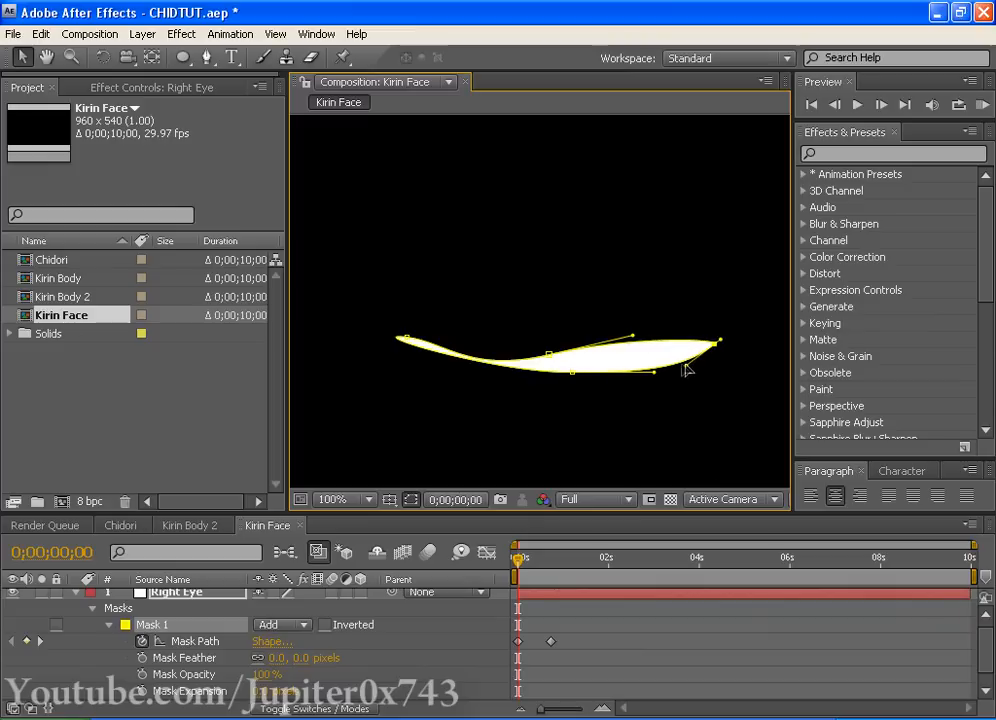
{"action": "left_click_drag", "start_coordinate": [548, 357], "coordinate": [566, 357]}
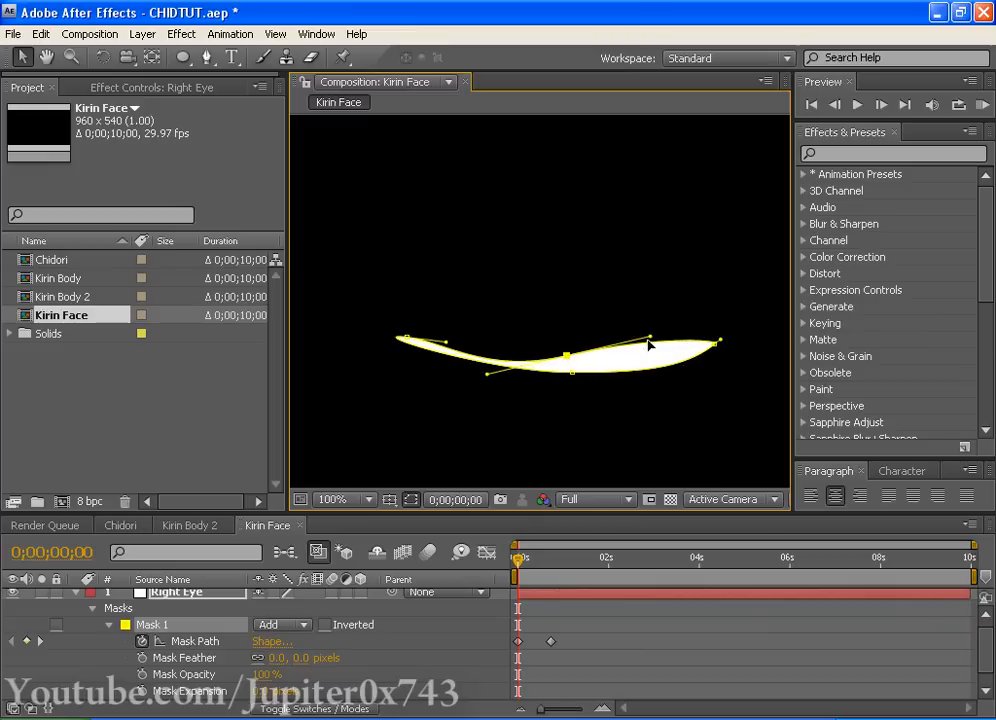
{"action": "left_click_drag", "start_coordinate": [648, 344], "coordinate": [654, 356]}
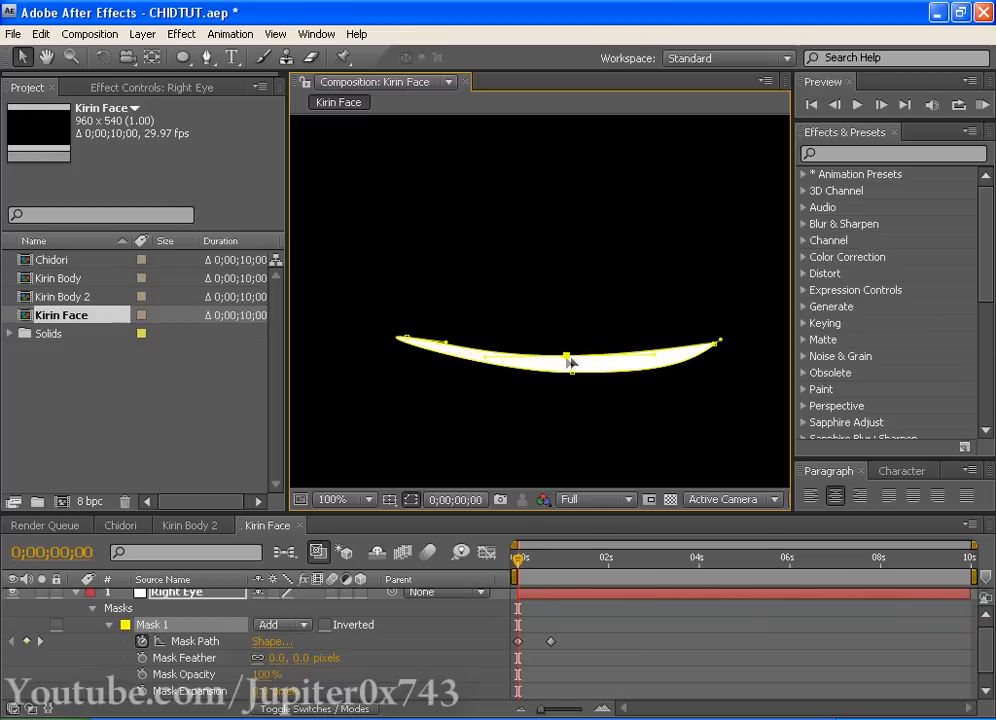
{"action": "left_click_drag", "start_coordinate": [402, 338], "coordinate": [406, 362]}
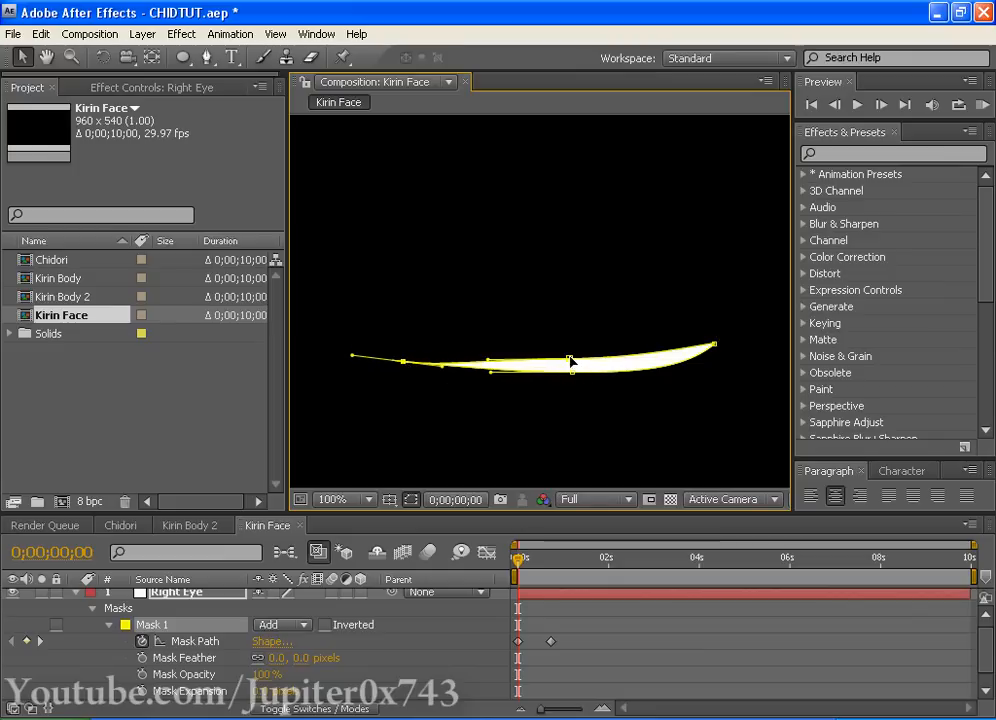
{"action": "left_click_drag", "start_coordinate": [570, 362], "coordinate": [575, 371]}
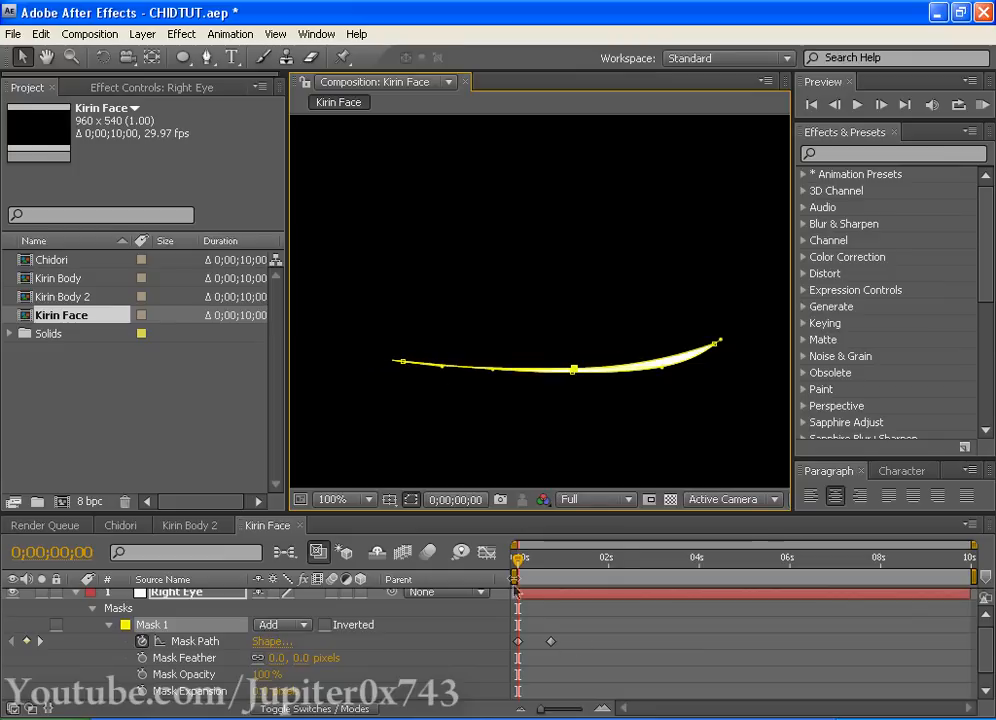
Step: Add a Mask Path keyframe at 0;00;00;06, then shift it and the open-eye keyframe close together around the 1-second mark
{"action": "left_click_drag", "start_coordinate": [517, 565], "coordinate": [524, 565]}
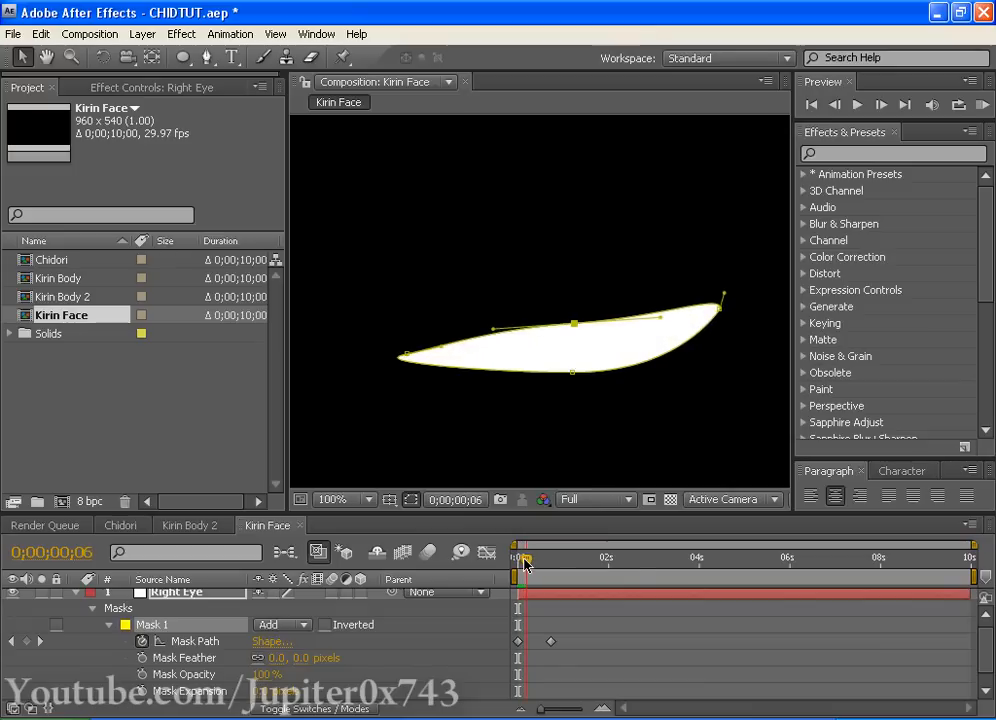
{"action": "left_click", "coordinate": [26, 641]}
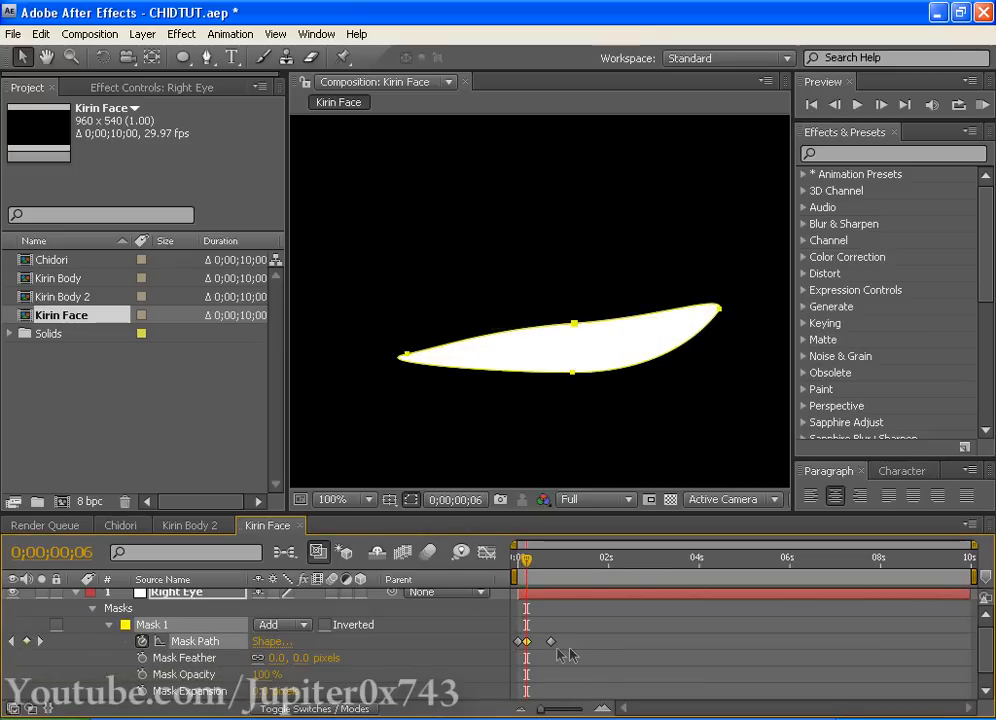
{"action": "left_click_drag", "start_coordinate": [527, 641], "coordinate": [559, 650]}
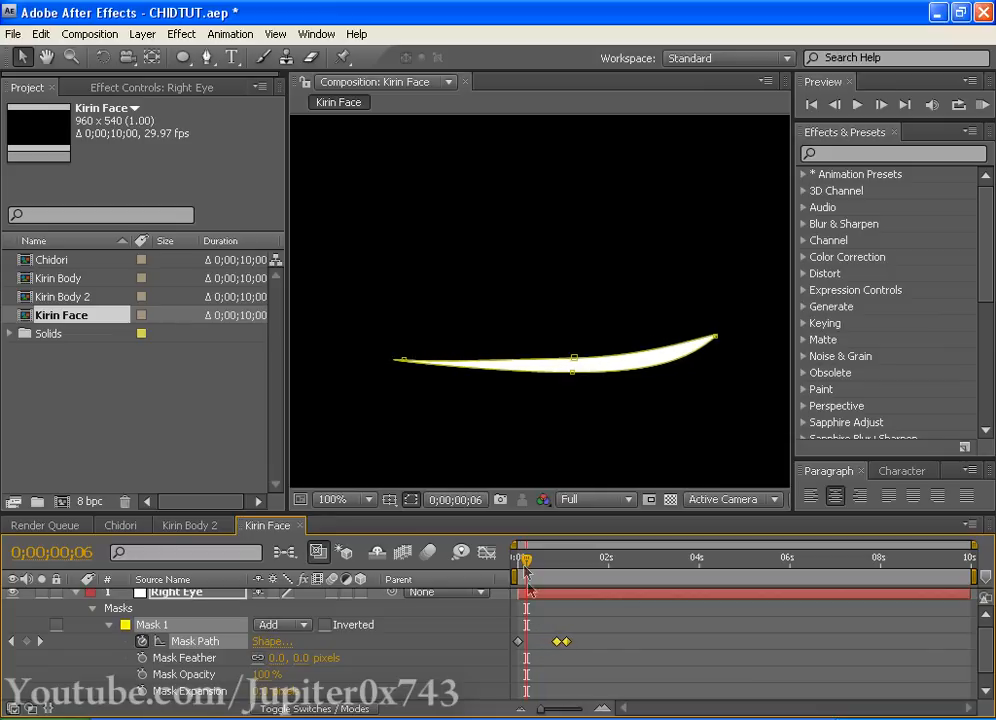
{"action": "left_click_drag", "start_coordinate": [525, 563], "coordinate": [587, 570]}
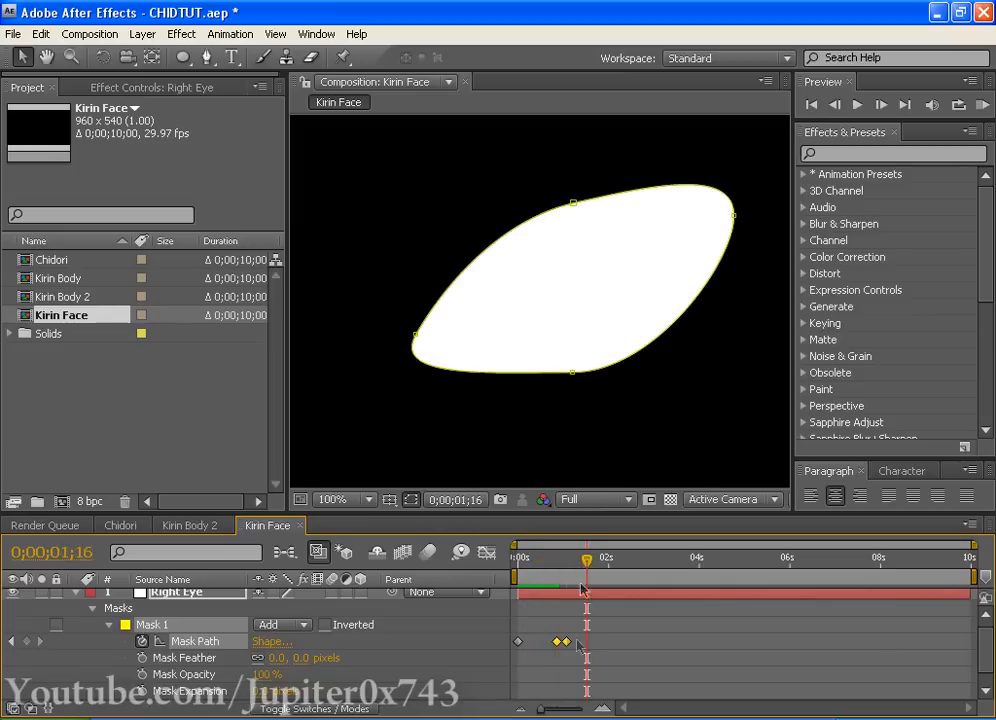
Step: Apply Easy Ease to the last Mask Path keyframe and preview the eye-opening animation
{"action": "left_click", "coordinate": [567, 650]}
{"action": "left_click", "coordinate": [563, 641]}
{"action": "right_click", "coordinate": [562, 642]}
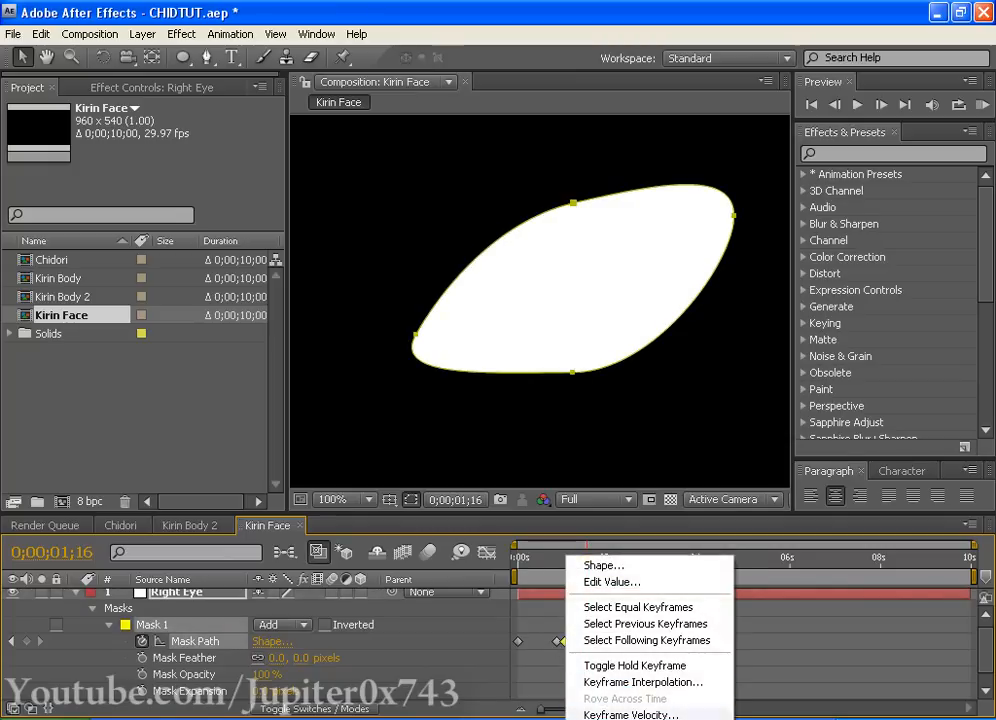
{"action": "mouse_move", "coordinate": [640, 718]}
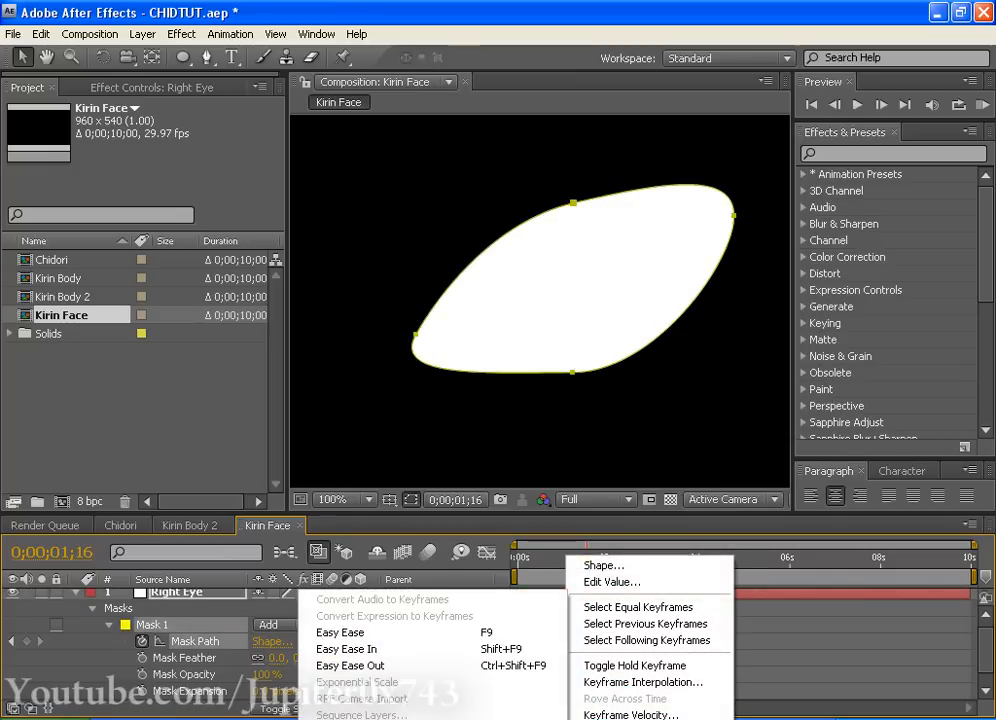
{"action": "left_click", "coordinate": [486, 637]}
{"action": "left_click_drag", "start_coordinate": [540, 572], "coordinate": [561, 595]}
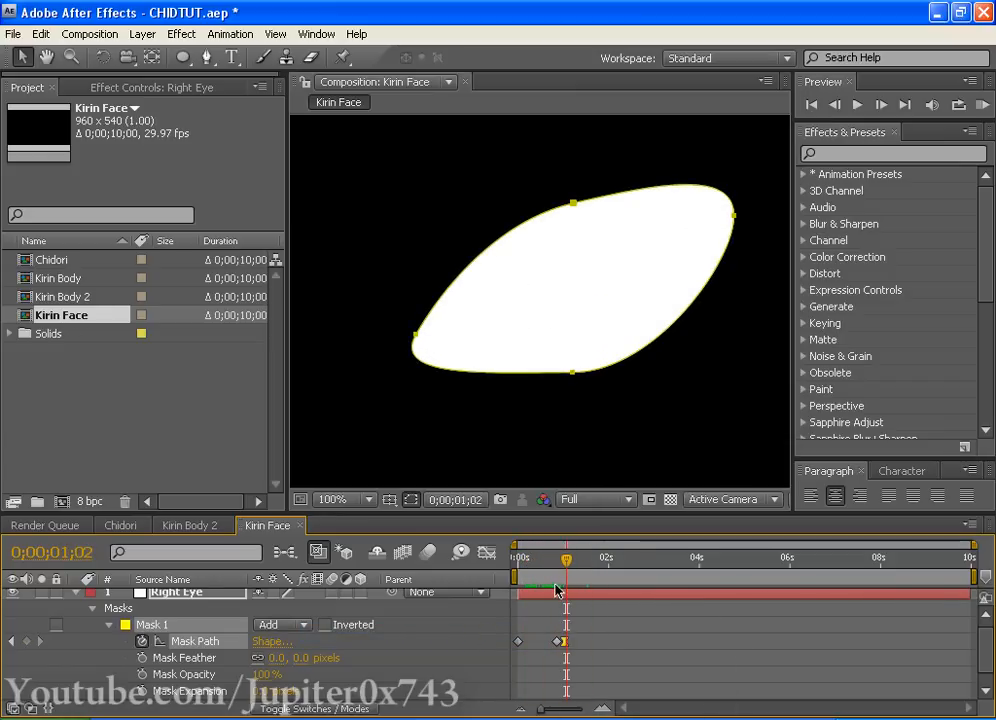
{"action": "key", "text": "KP_0"}
{"action": "key", "text": "space"}
Step: Add a Glow effect to the Right Eye layer, based on the Alpha Channel and using A & B Colors
{"action": "left_click_drag", "start_coordinate": [516, 347], "coordinate": [568, 358]}
{"action": "scroll", "coordinate": [525, 331], "scroll_direction": "down", "scroll_amount": 1}
{"action": "left_click_drag", "start_coordinate": [503, 400], "coordinate": [529, 396]}
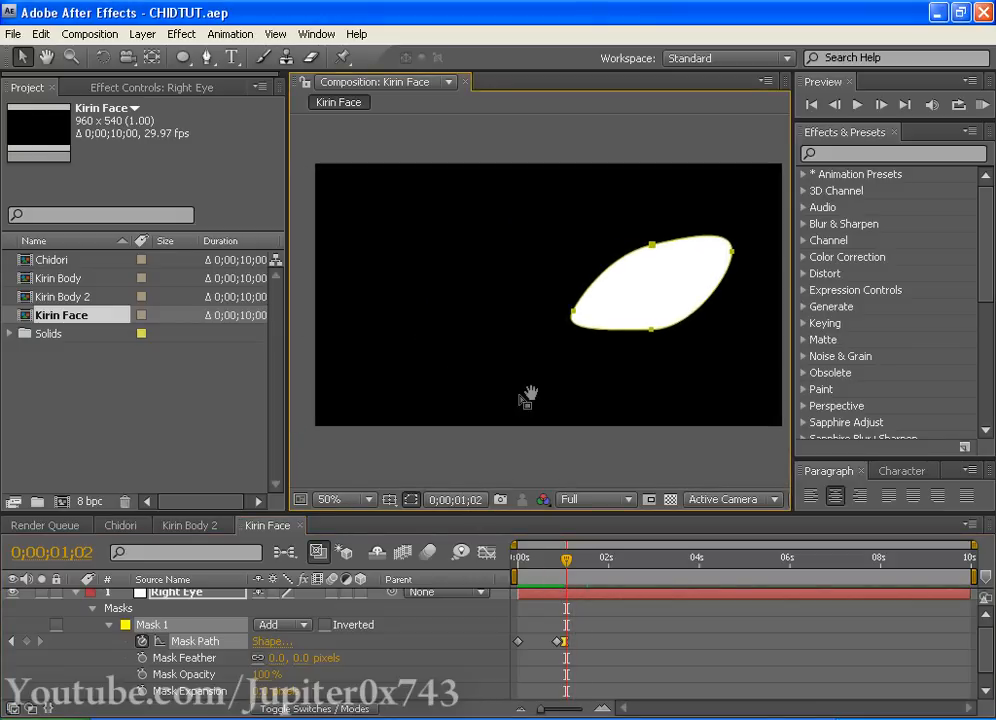
{"action": "left_click", "coordinate": [150, 87]}
{"action": "left_click", "coordinate": [181, 33]}
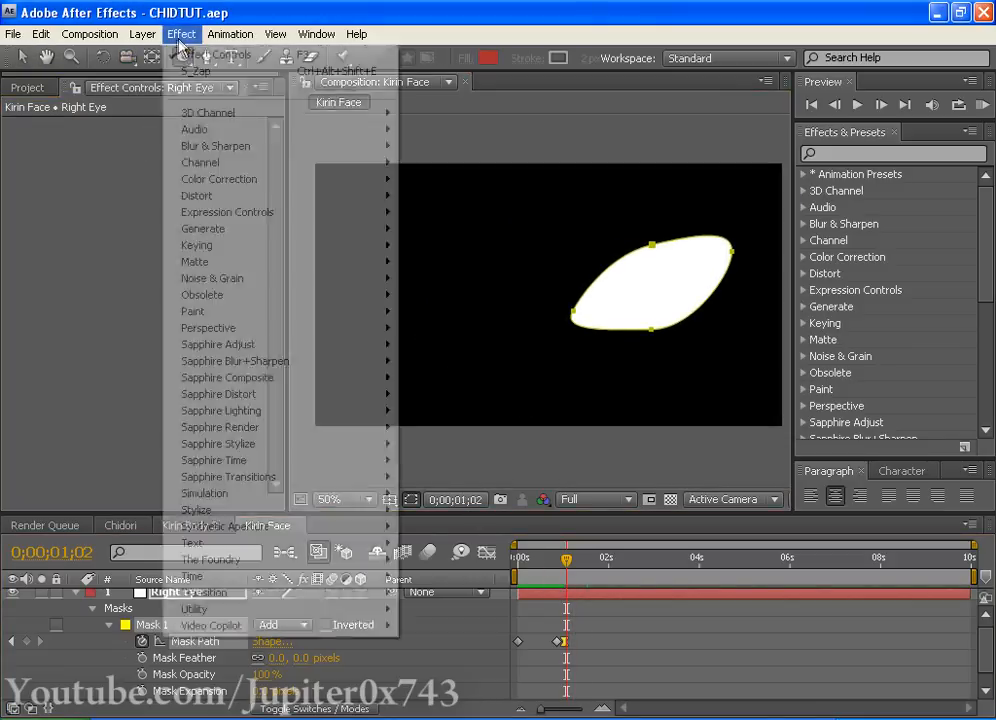
{"action": "left_click", "coordinate": [181, 33]}
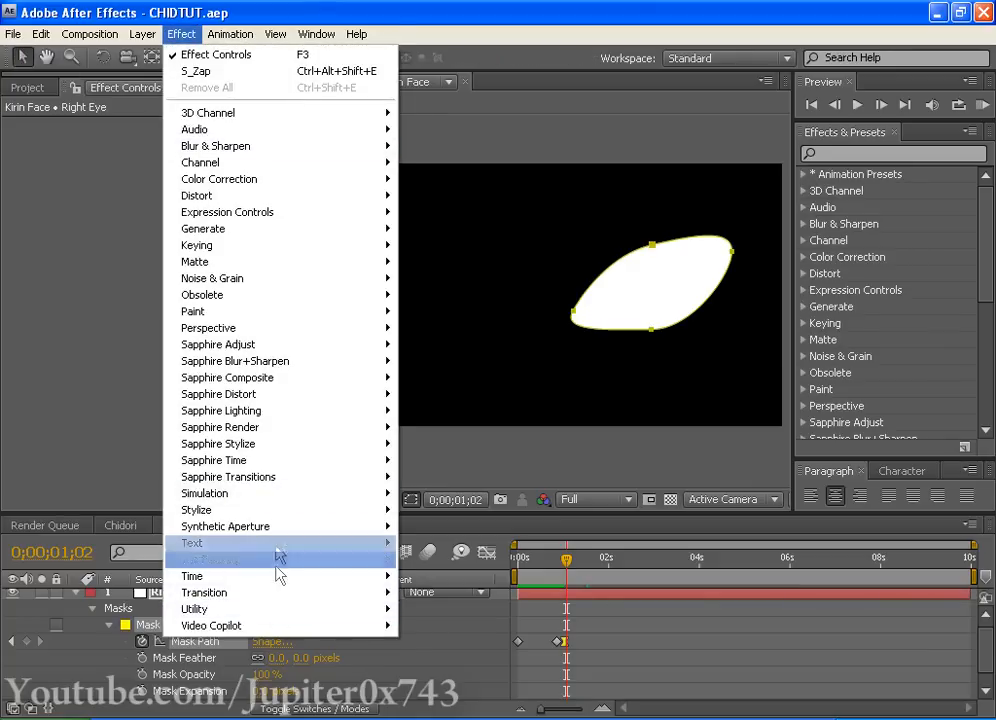
{"action": "mouse_move", "coordinate": [300, 512]}
{"action": "left_click", "coordinate": [425, 377]}
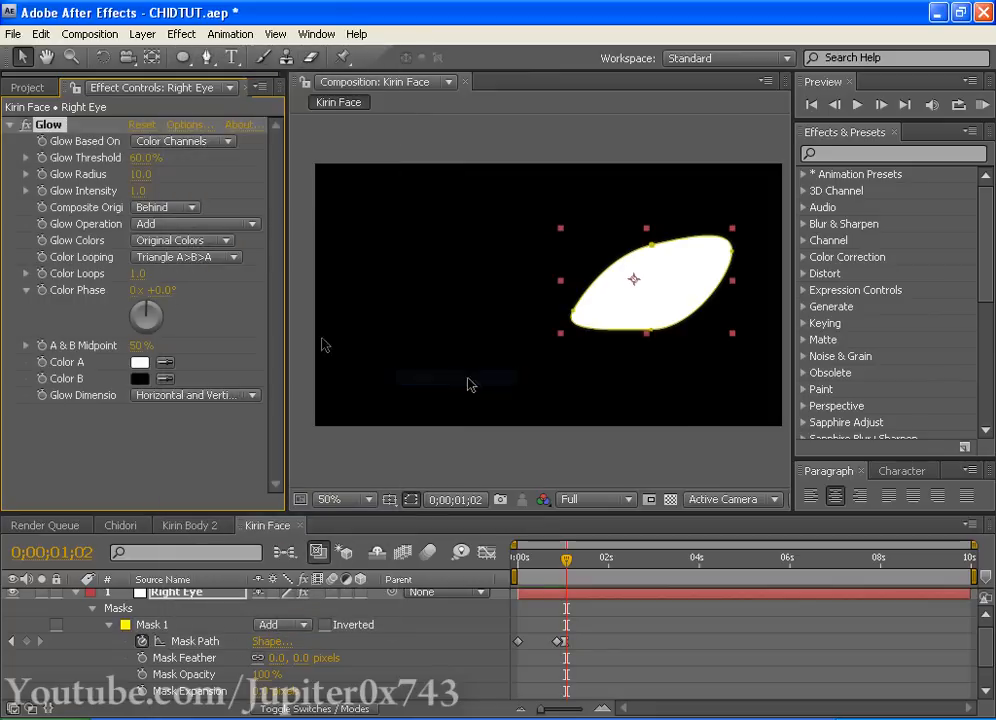
{"action": "left_click", "coordinate": [165, 141]}
{"action": "left_click", "coordinate": [160, 127]}
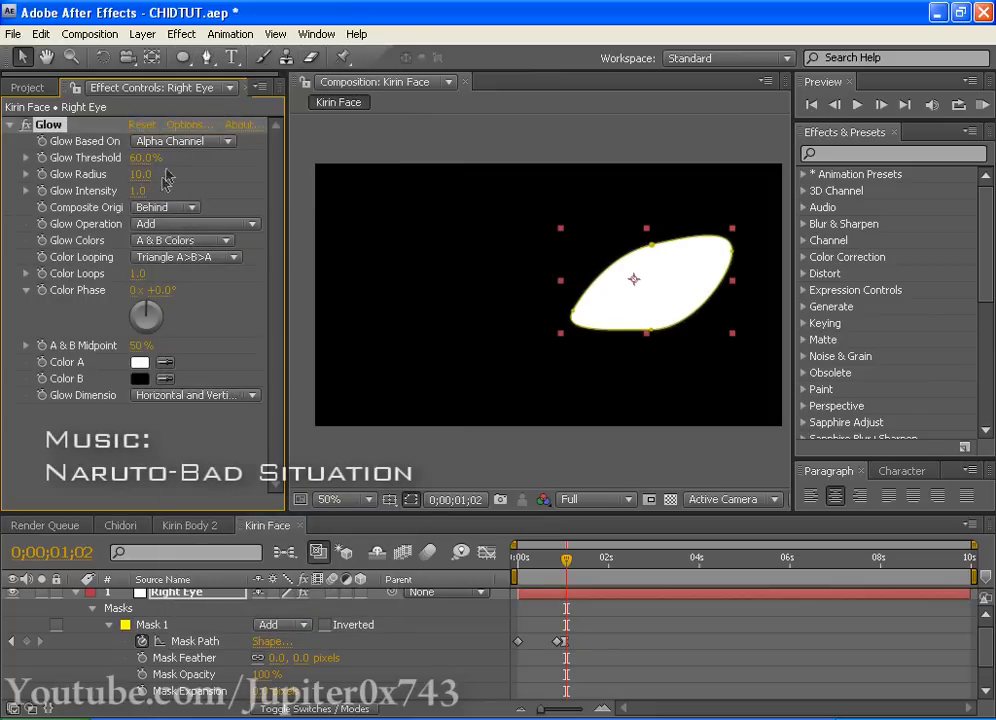
Step: Set the Glow's Color A to bright yellow and its Glow Radius to 48
{"action": "left_click", "coordinate": [140, 362]}
{"action": "mouse_move", "coordinate": [381, 670]}
{"action": "left_mouse_down"}
{"action": "mouse_move", "coordinate": [380, 680]}
{"action": "mouse_move", "coordinate": [379, 666]}
{"action": "left_mouse_up"}
{"action": "left_click_drag", "start_coordinate": [346, 598], "coordinate": [462, 307]}
{"action": "left_click_drag", "start_coordinate": [394, 668], "coordinate": [394, 663]}
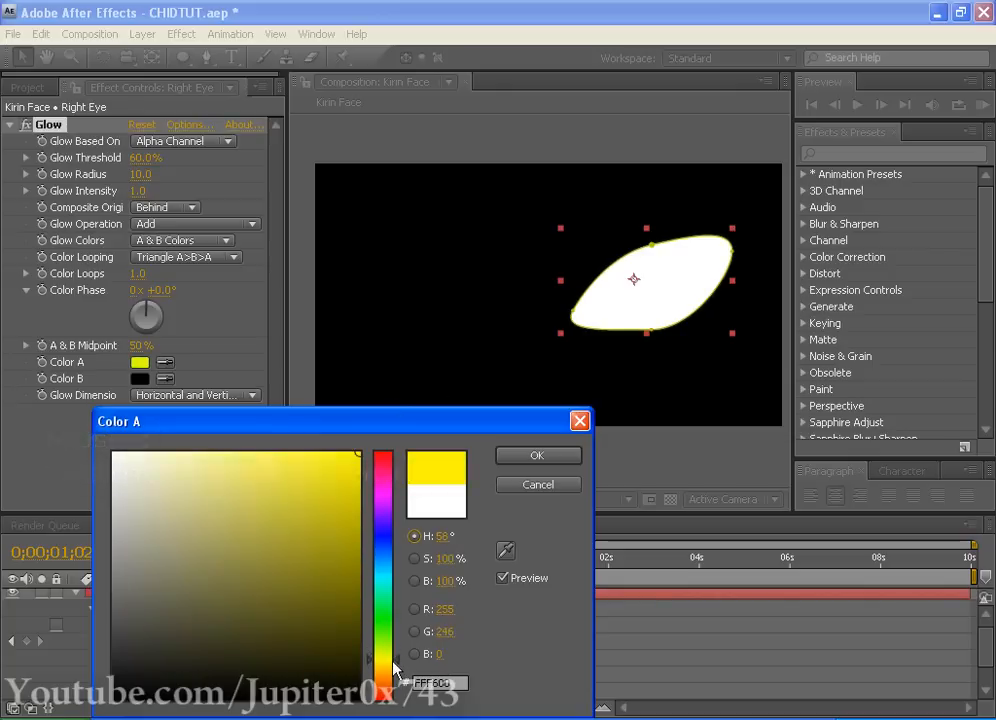
{"action": "left_click", "coordinate": [535, 455]}
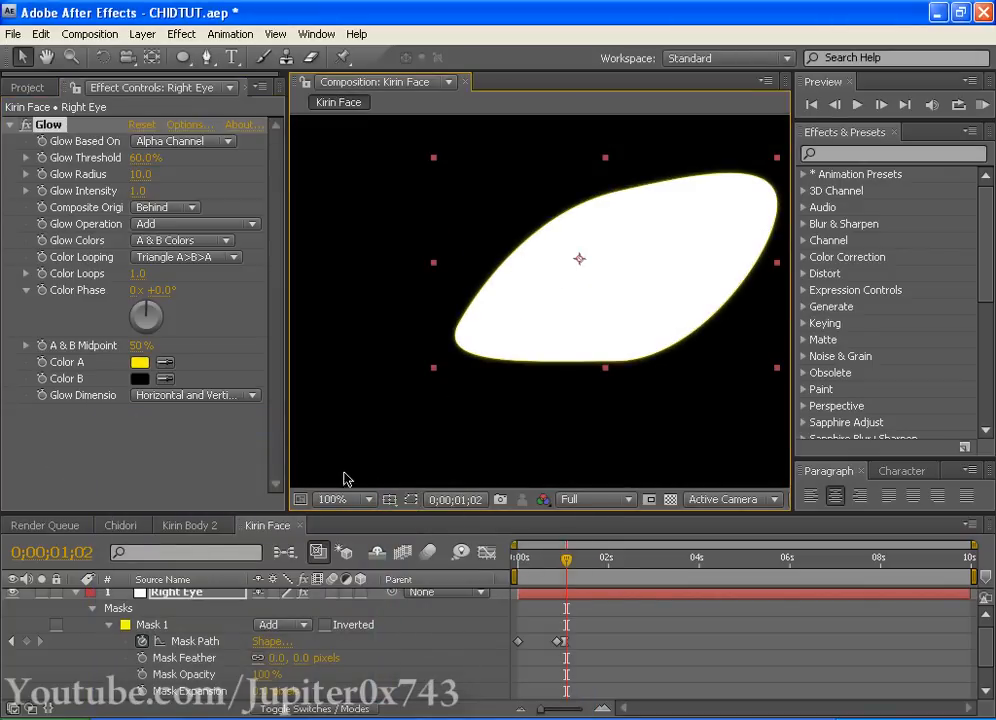
{"action": "mouse_move", "coordinate": [160, 172]}
{"action": "left_mouse_down"}
{"action": "mouse_move", "coordinate": [191, 172]}
{"action": "mouse_move", "coordinate": [177, 173]}
{"action": "left_mouse_up"}
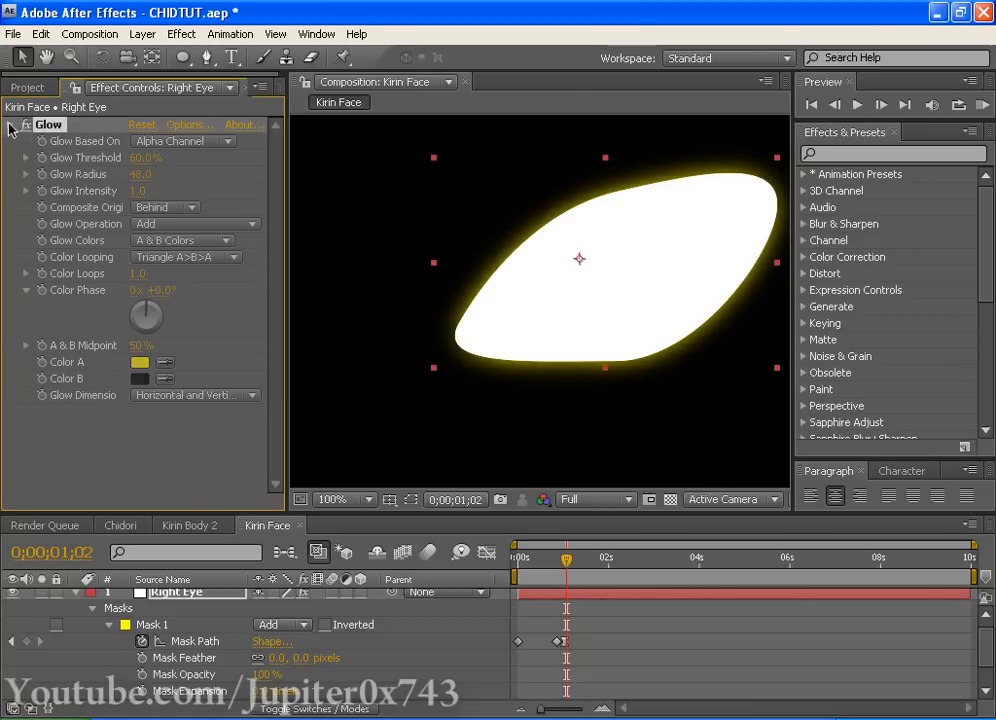
Step: Duplicate the Glow effect, set the copy's Glow Radius to 249 and Glow Intensity to 0.7, and collapse its settings
{"action": "key", "text": "ctrl+d"}
{"action": "left_click_drag", "start_coordinate": [141, 190], "coordinate": [322, 191]}
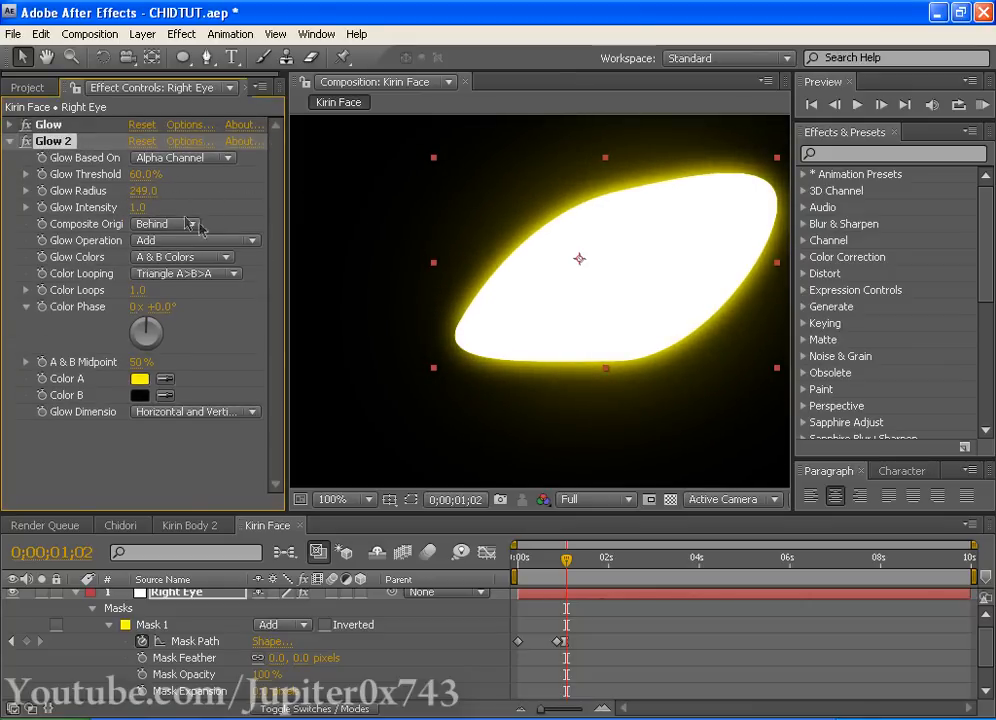
{"action": "left_click", "coordinate": [137, 207]}
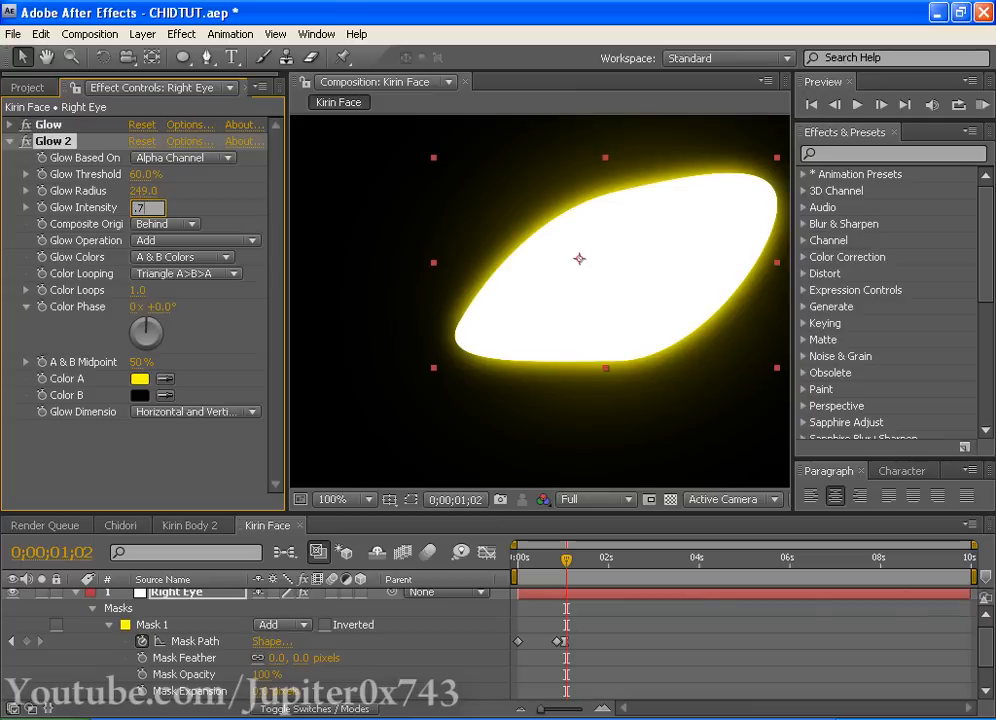
{"action": "type", "text": ".7"}
{"action": "key", "text": "Return"}
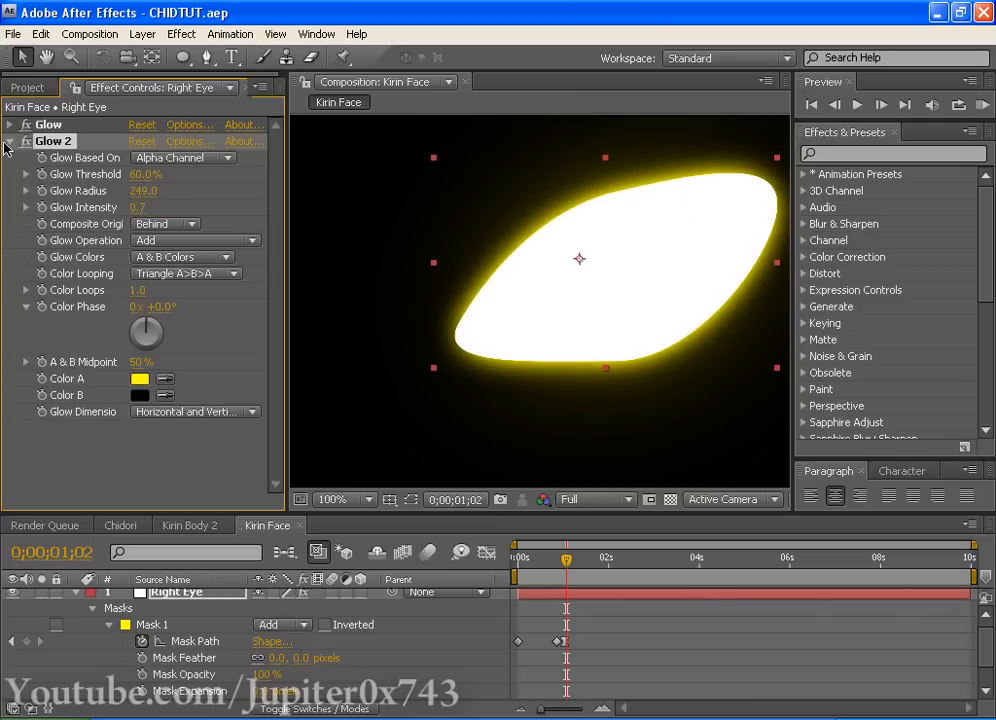
{"action": "left_click", "coordinate": [57, 336]}
{"action": "left_click", "coordinate": [11, 142]}
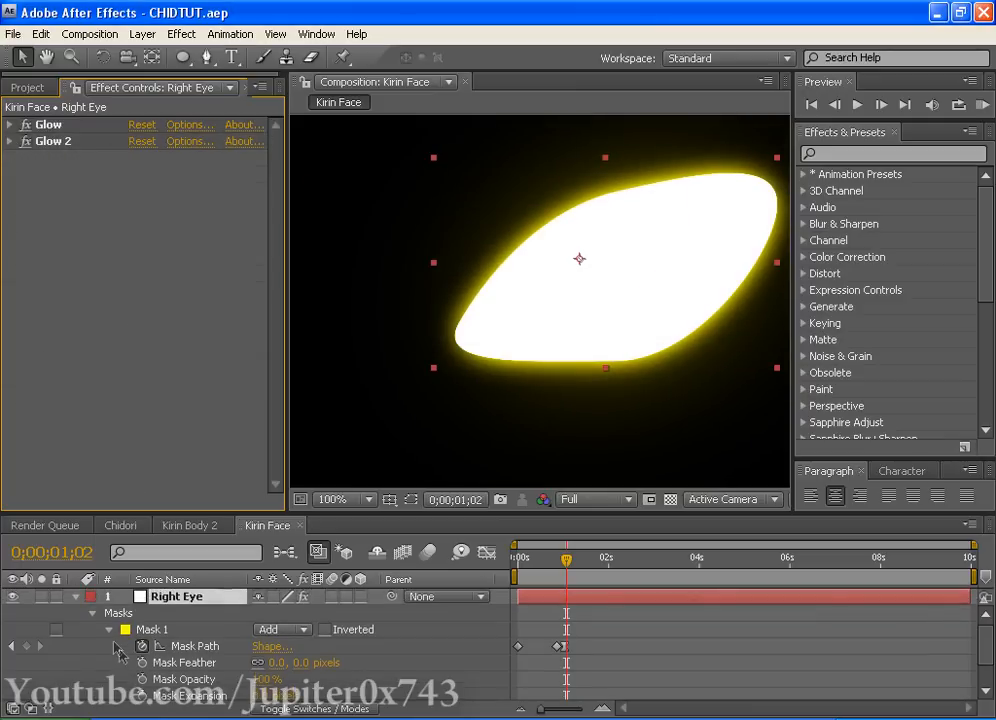
Step: Duplicate the Right Eye layer, mirror the copy with a horizontal scale of -100%, and move it to the left half of the frame
{"action": "left_click", "coordinate": [75, 598]}
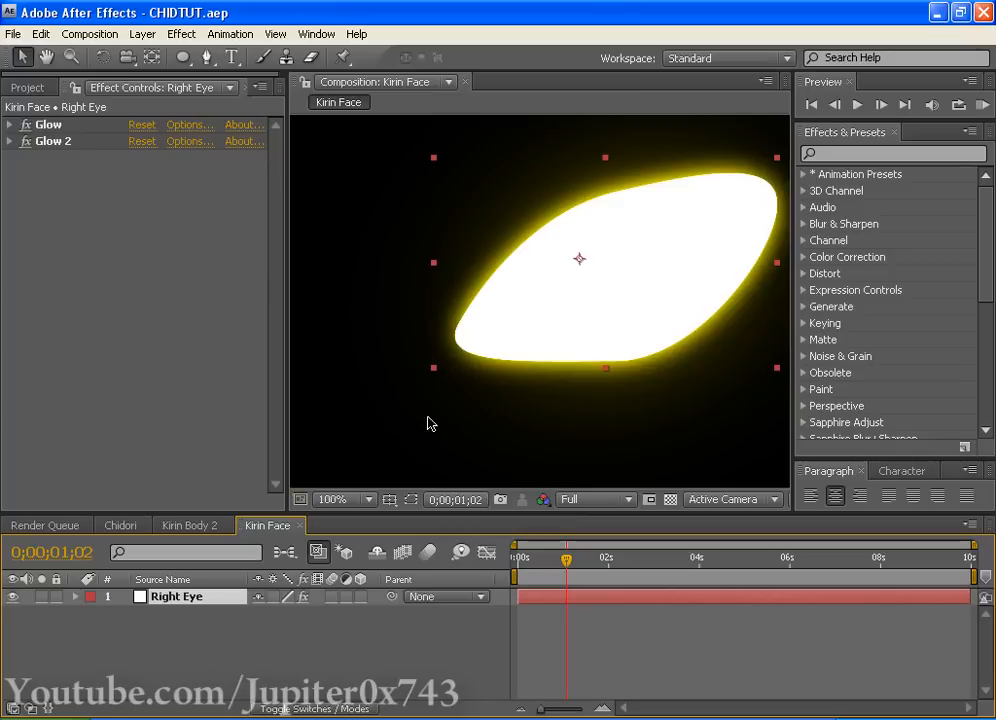
{"action": "scroll", "coordinate": [427, 424], "scroll_direction": "down", "scroll_amount": 2}
{"action": "left_click_drag", "start_coordinate": [467, 400], "coordinate": [530, 397]}
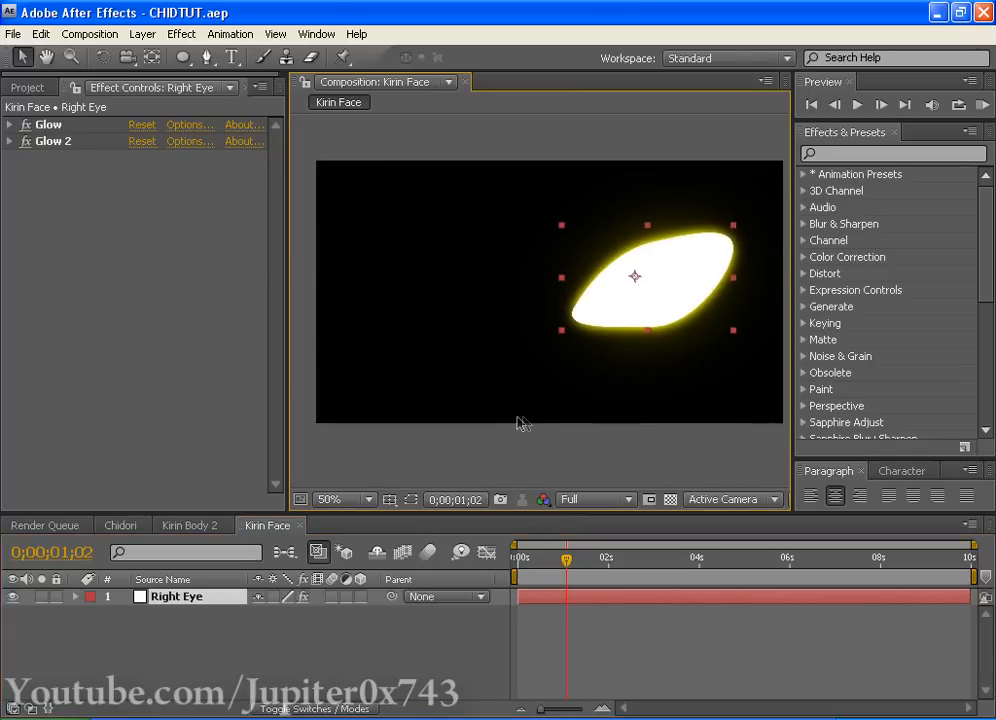
{"action": "key", "text": "ctrl+d"}
{"action": "key", "text": "s"}
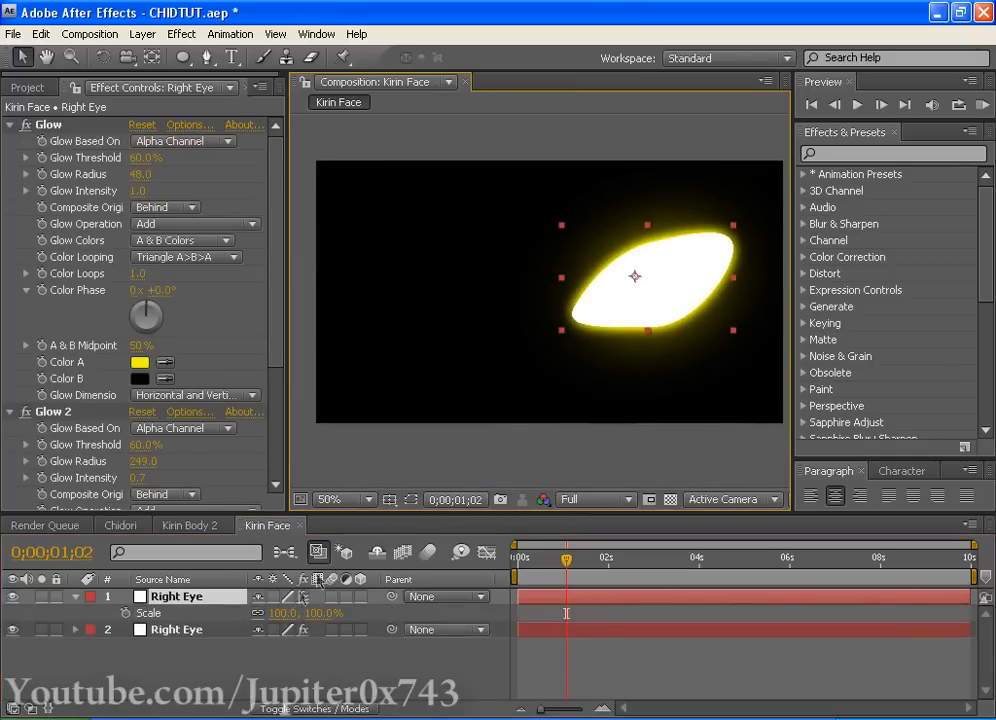
{"action": "left_click", "coordinate": [272, 614]}
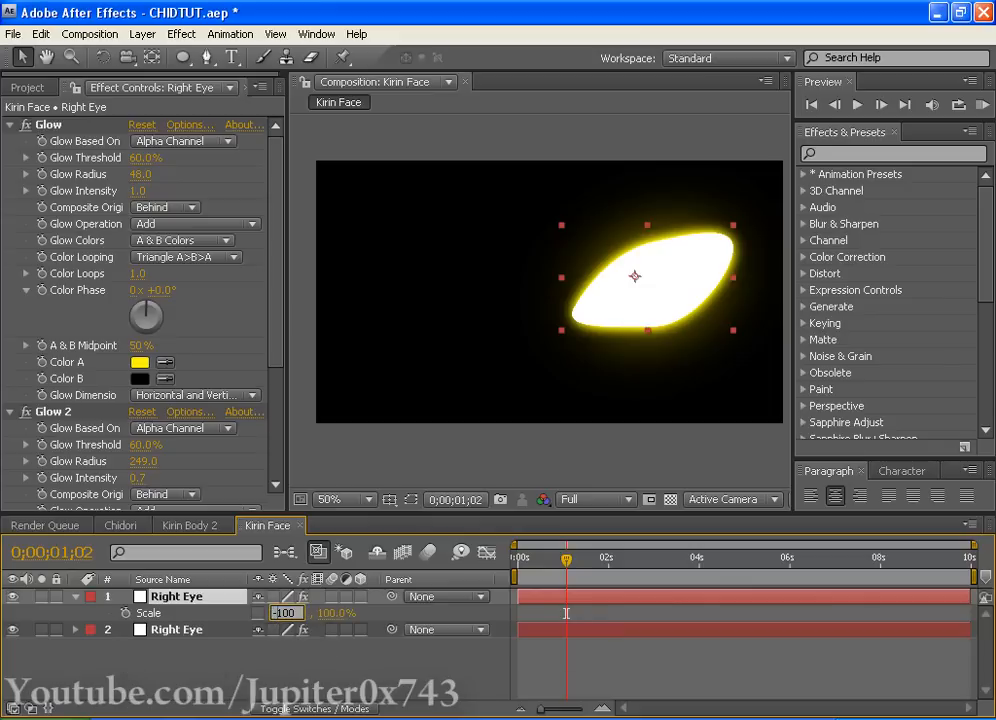
{"action": "type", "text": "-100"}
{"action": "key", "text": "Return"}
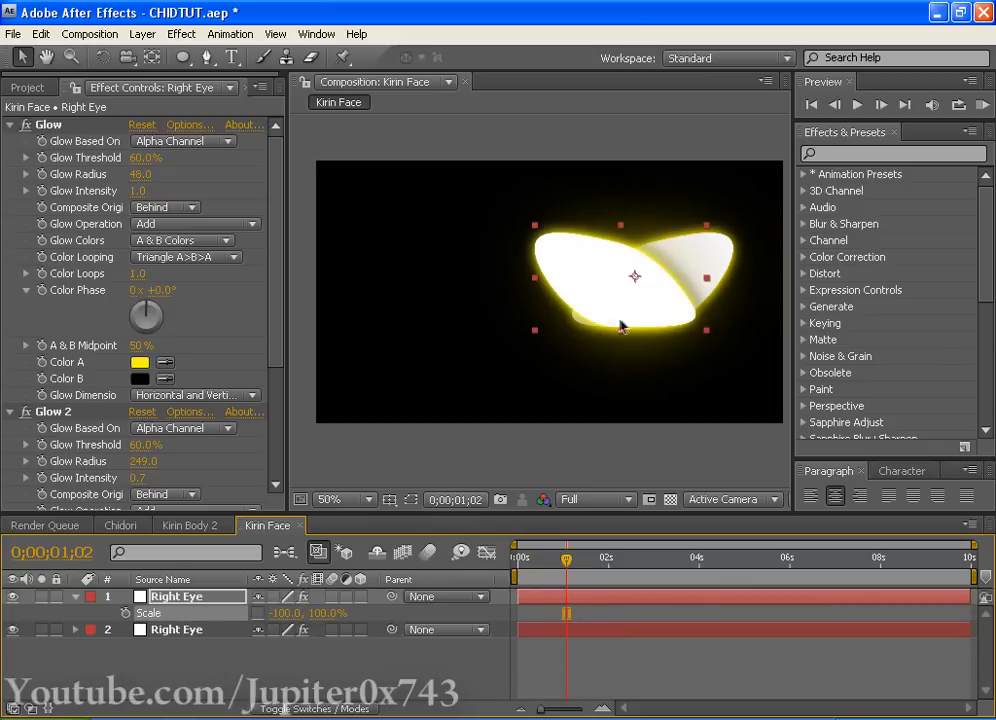
{"action": "left_click_drag", "start_coordinate": [620, 326], "coordinate": [440, 326]}
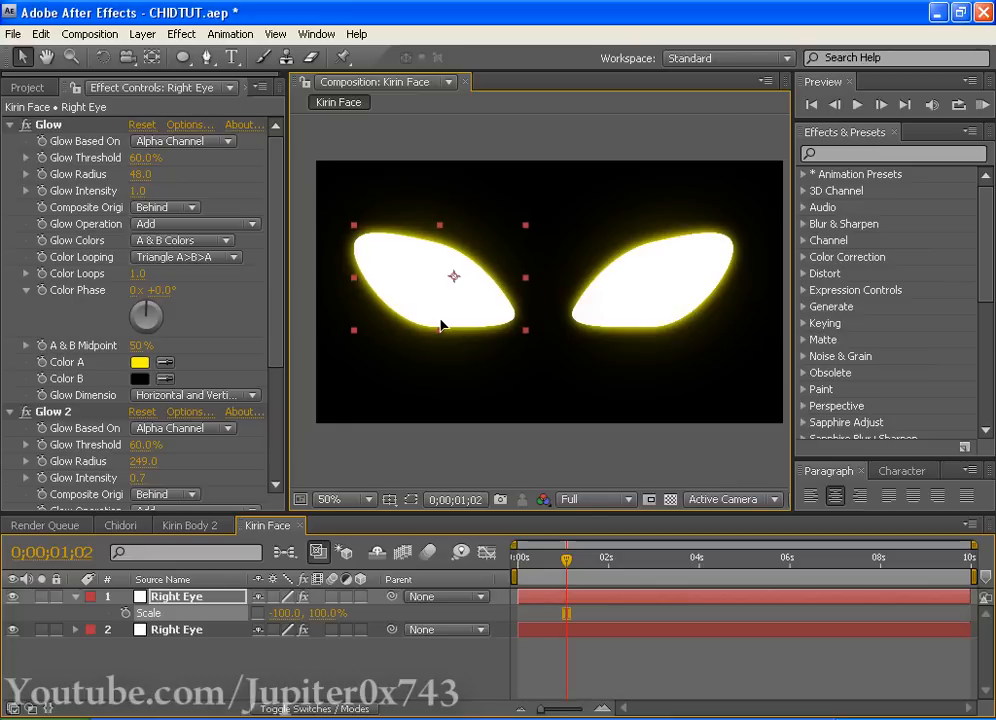
Step: Rotate both eyes to a steeper, mirrored slant and adjust their spacing in the frame
{"action": "key", "text": "comma"}
{"action": "left_click", "coordinate": [618, 310]}
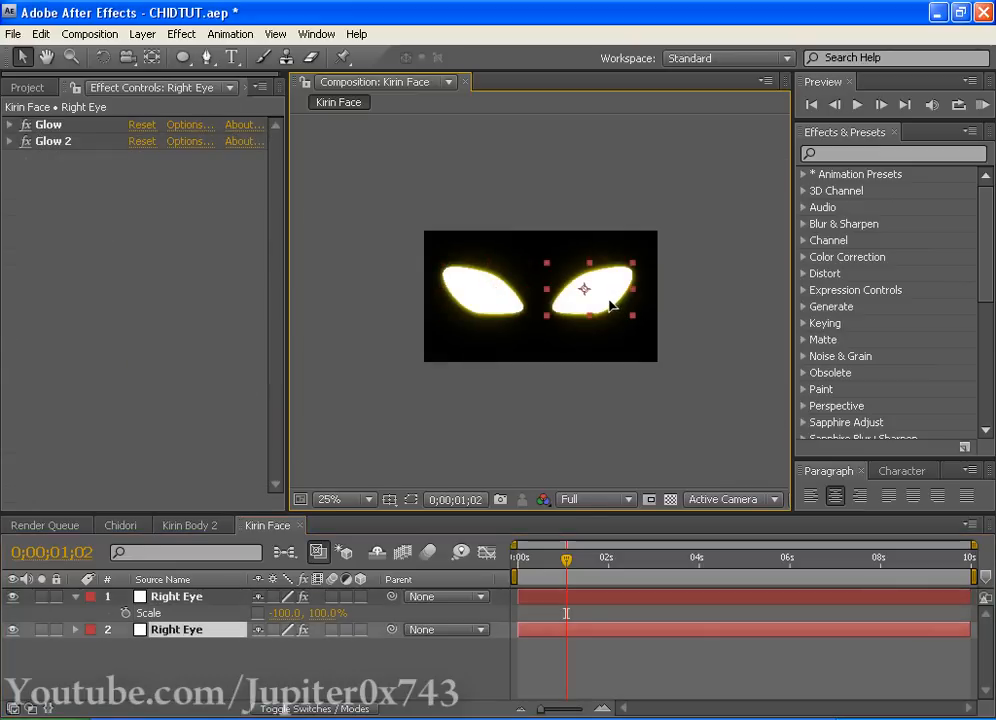
{"action": "left_click_drag", "start_coordinate": [609, 300], "coordinate": [613, 300]}
{"action": "key", "text": "w"}
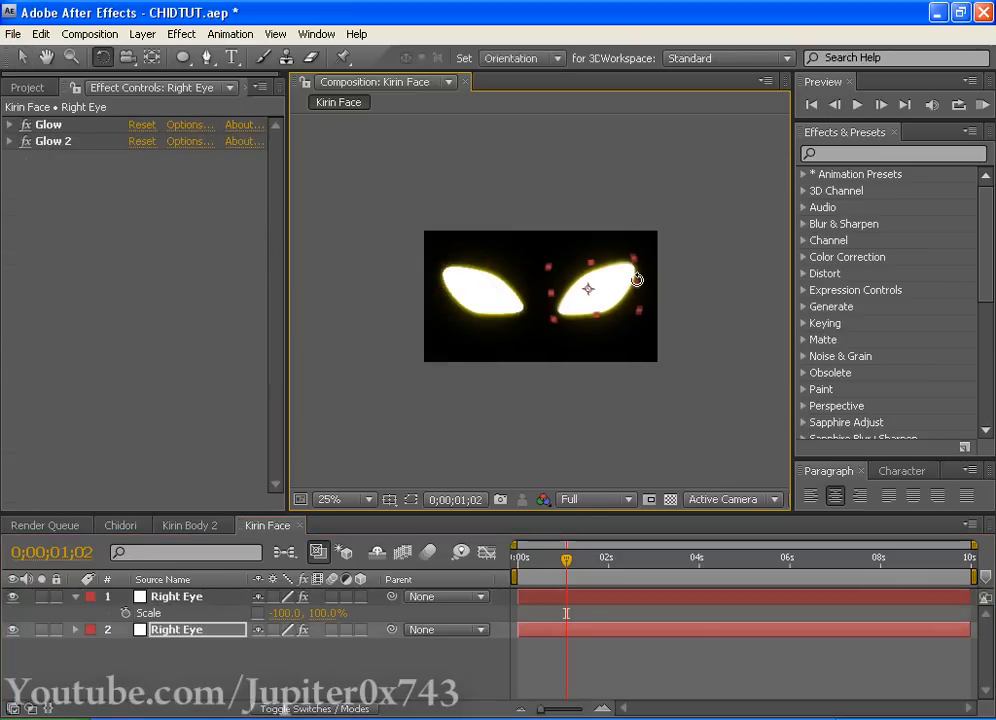
{"action": "left_click", "coordinate": [460, 289]}
{"action": "left_click_drag", "start_coordinate": [456, 287], "coordinate": [458, 280]}
{"action": "double_click", "coordinate": [634, 296]}
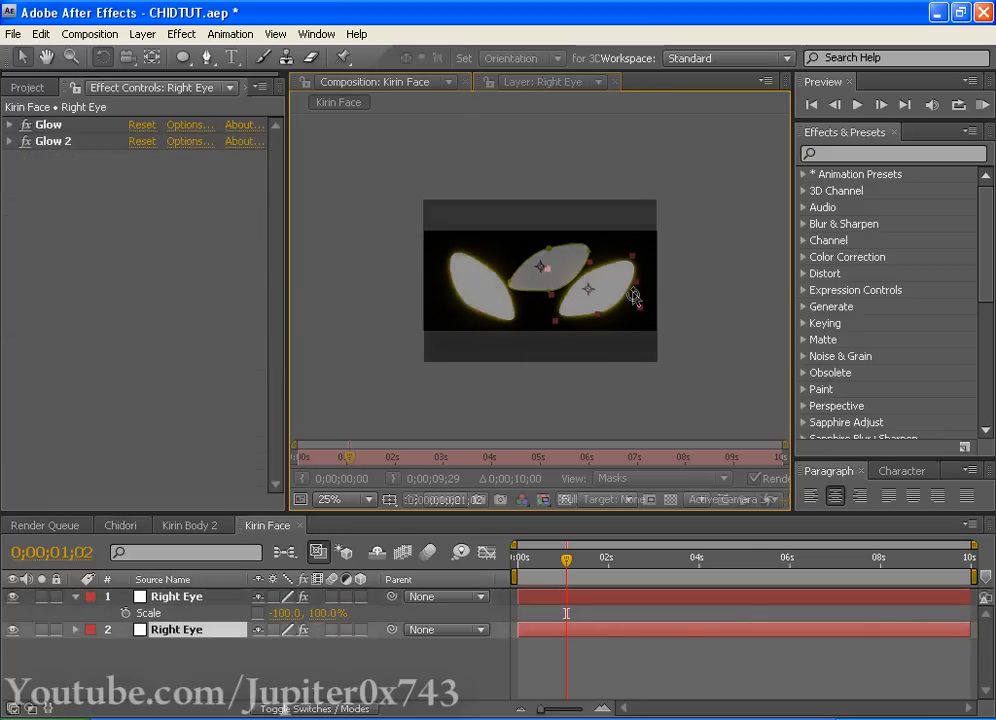
{"action": "left_click", "coordinate": [615, 83]}
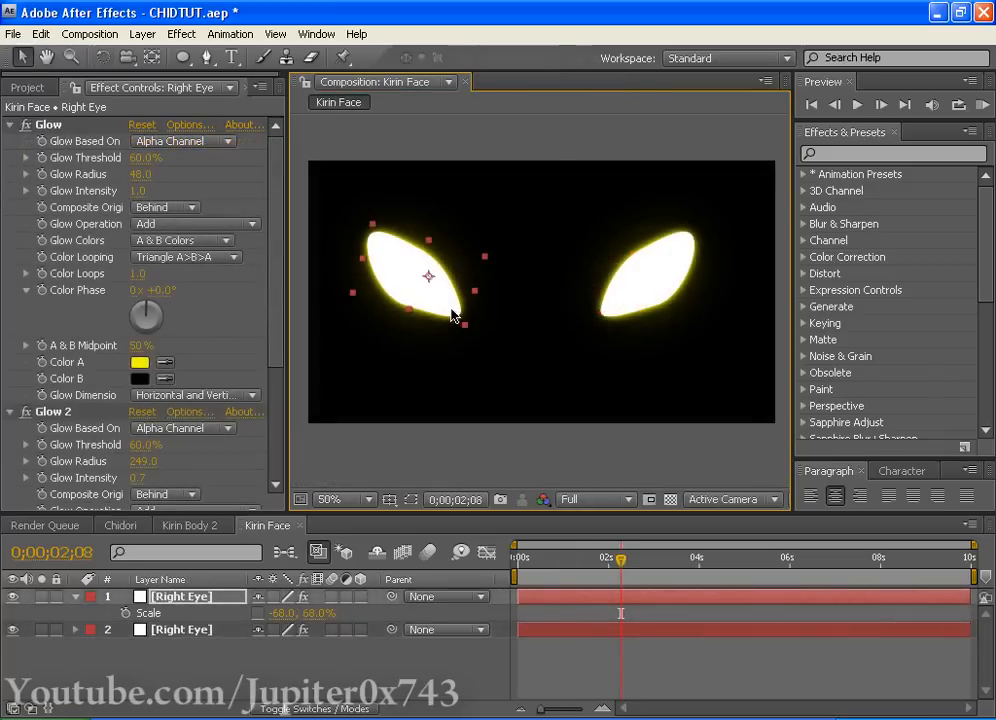
{"action": "left_click_drag", "start_coordinate": [452, 316], "coordinate": [463, 313]}
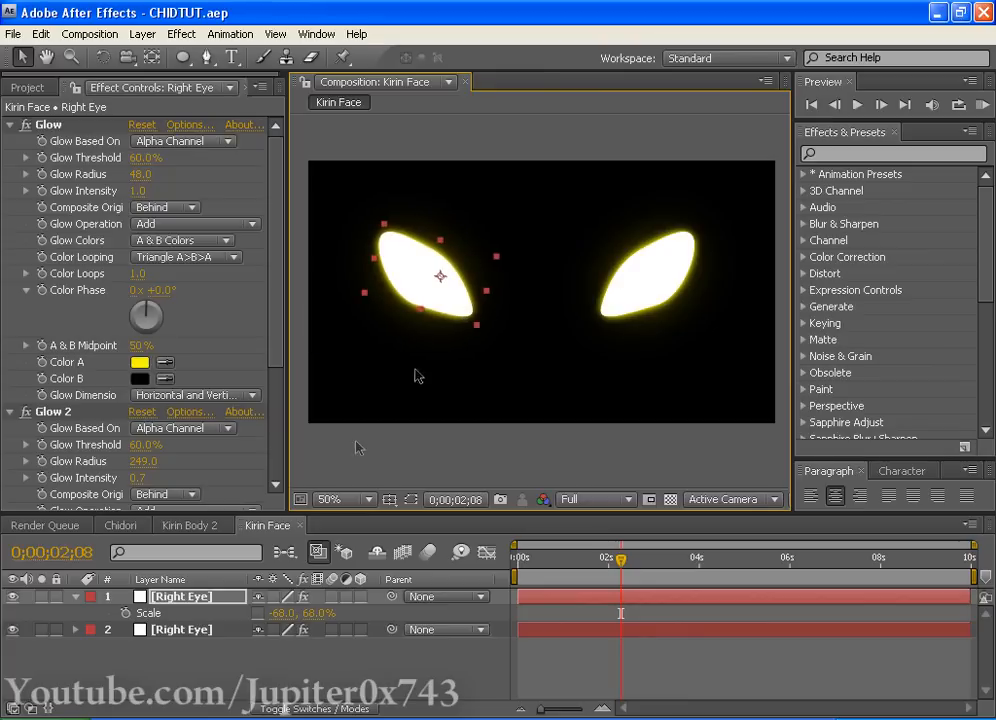
Step: Rename the mirrored eye layer to Left Eye and save the project
{"action": "left_click", "coordinate": [77, 597]}
{"action": "key", "text": "Return"}
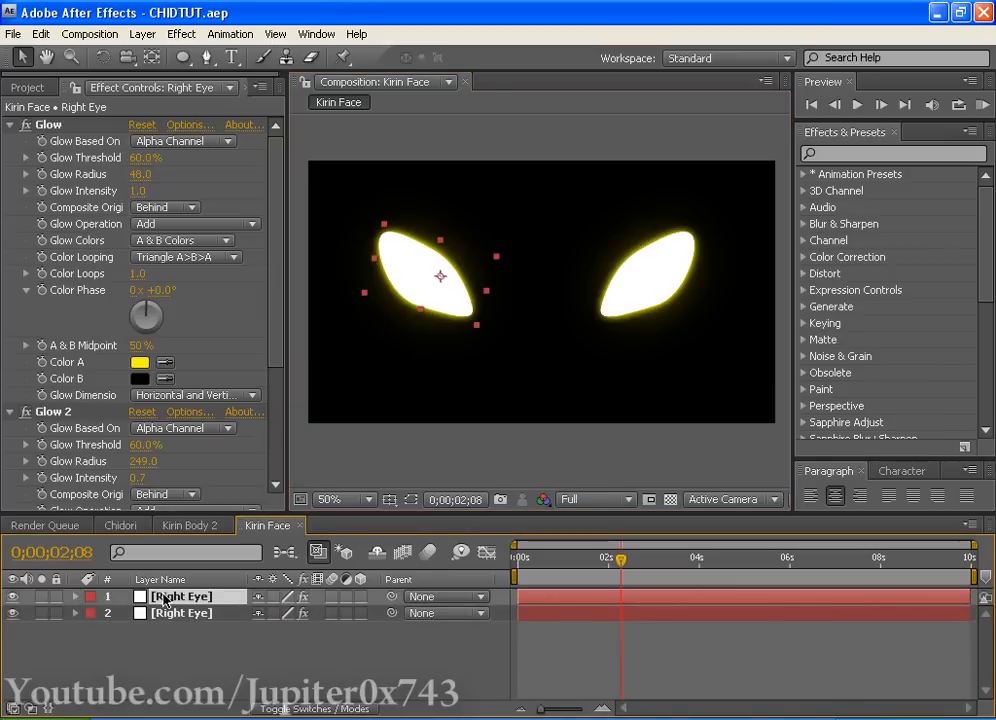
{"action": "left_click_drag", "start_coordinate": [174, 596], "coordinate": [95, 600]}
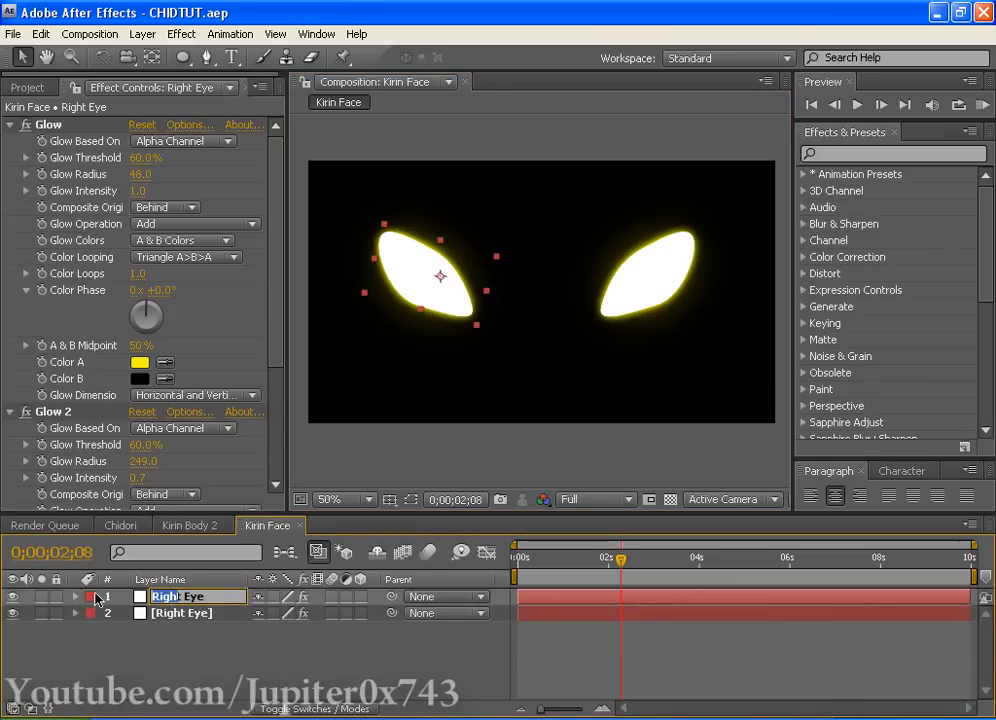
{"action": "type", "text": "Lef"}
{"action": "key", "text": "Return"}
{"action": "key", "text": "ctrl+s"}
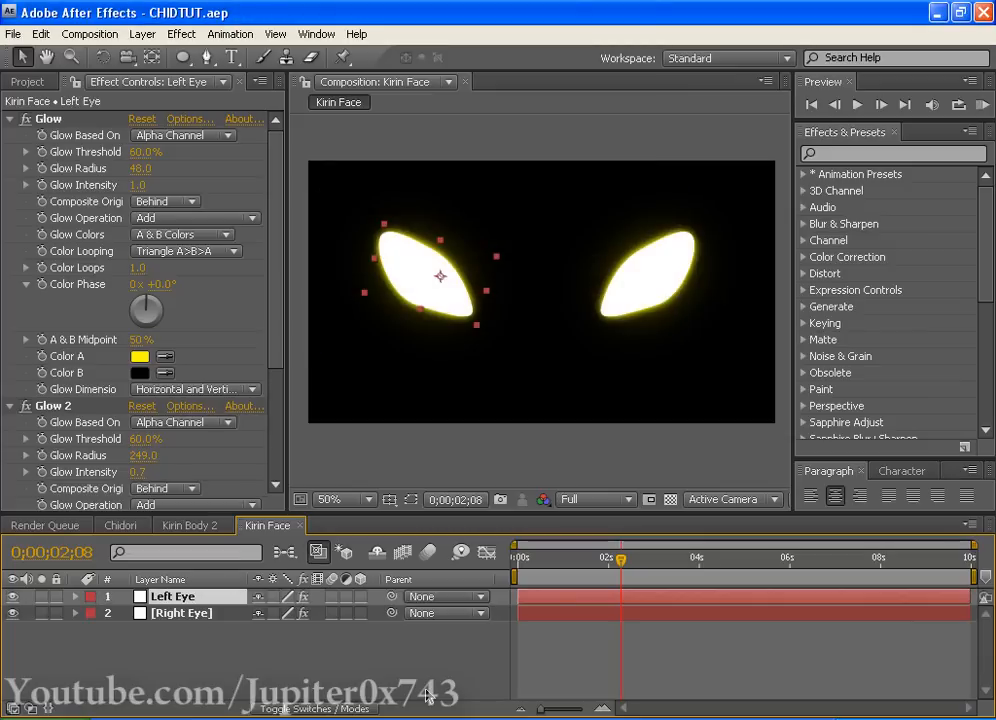
{"action": "left_click", "coordinate": [424, 686]}
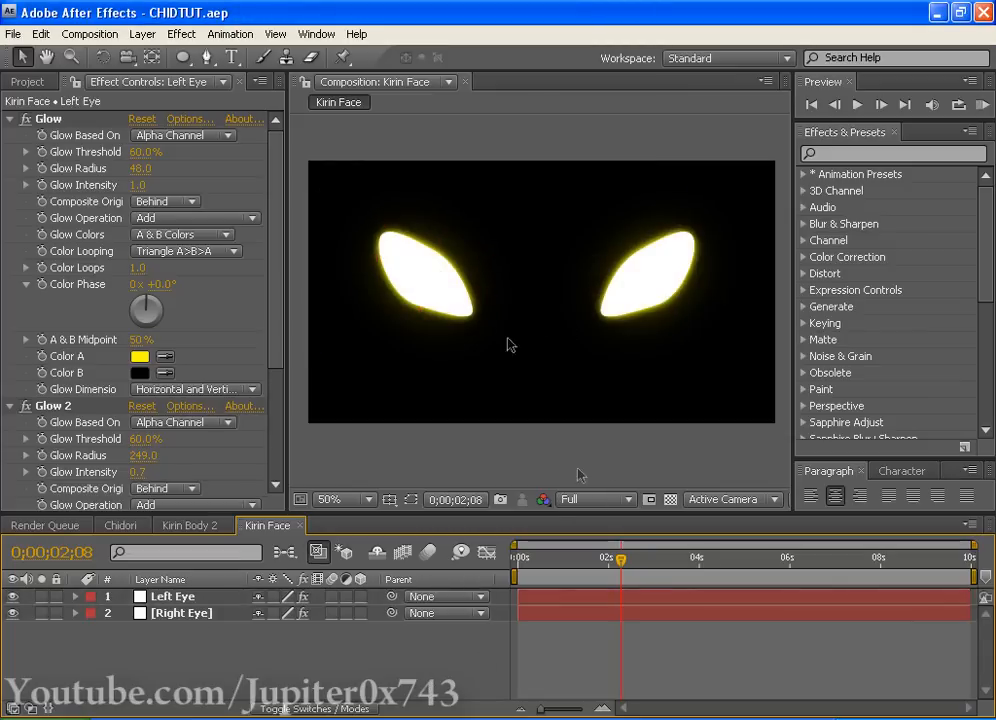
Step: Go to 0;00;01;13 and create a black 960 x 540 px solid named Lightning
{"action": "left_click_drag", "start_coordinate": [531, 573], "coordinate": [585, 582]}
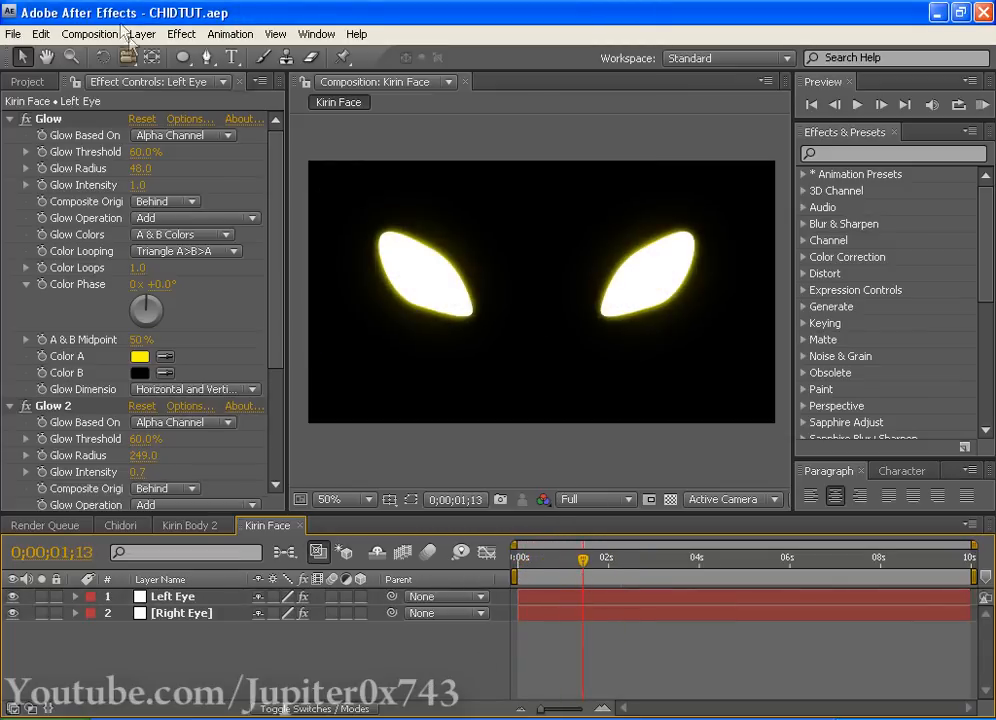
{"action": "left_click", "coordinate": [142, 34]}
{"action": "mouse_move", "coordinate": [150, 54]}
{"action": "left_click", "coordinate": [478, 70]}
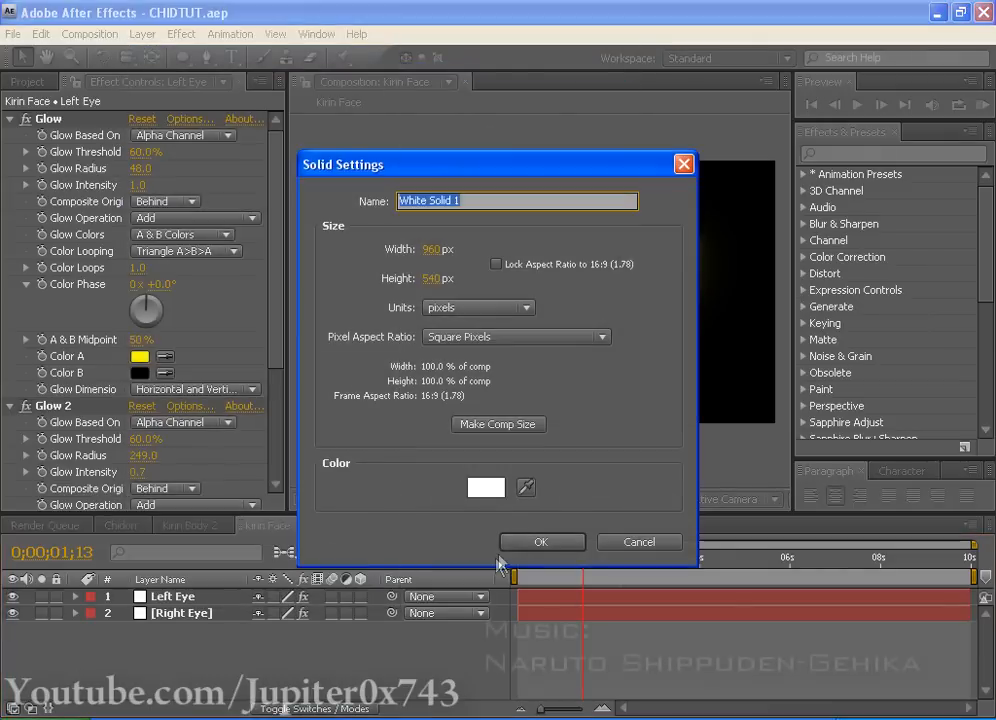
{"action": "left_click", "coordinate": [488, 497]}
{"action": "left_click", "coordinate": [359, 697]}
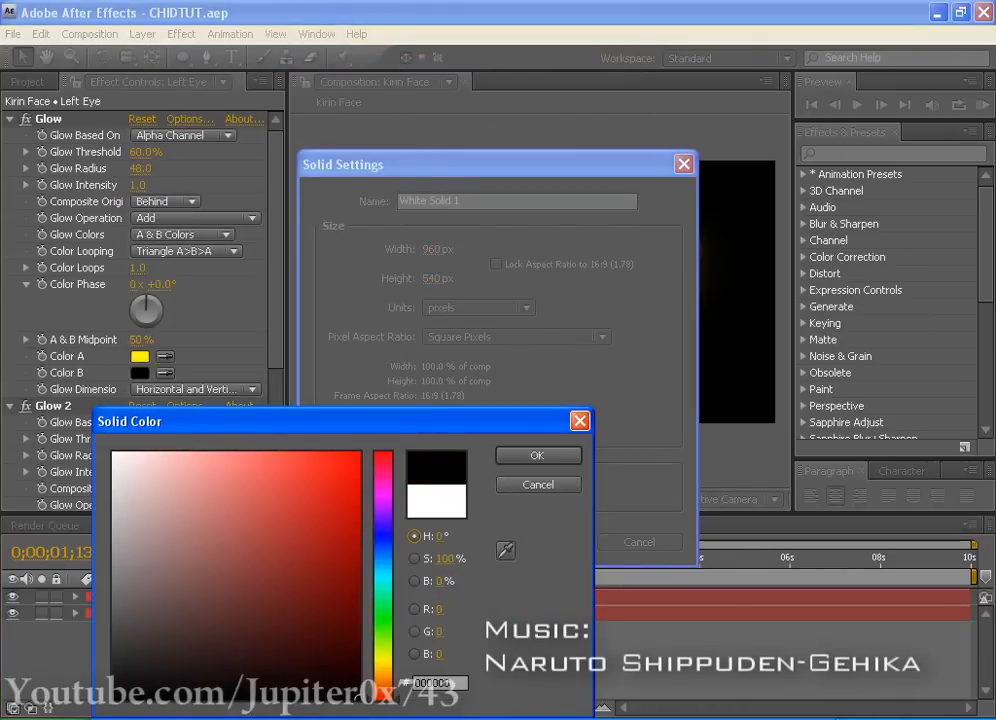
{"action": "left_click", "coordinate": [537, 455]}
{"action": "type", "text": "Light"}
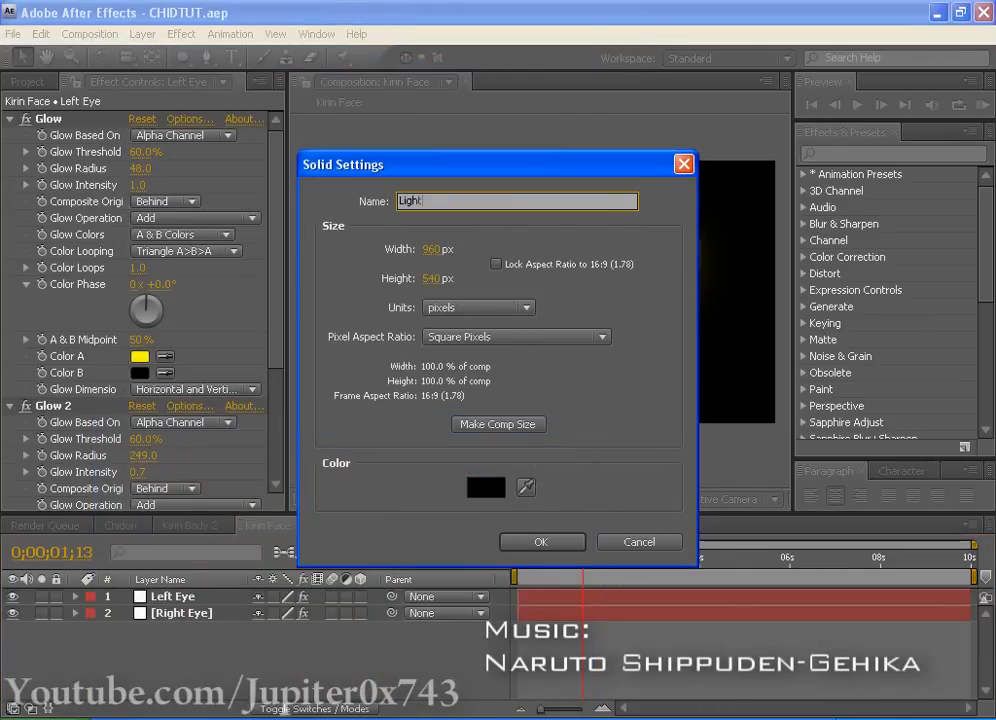
{"action": "type", "text": "ning"}
{"action": "key", "text": "Return"}
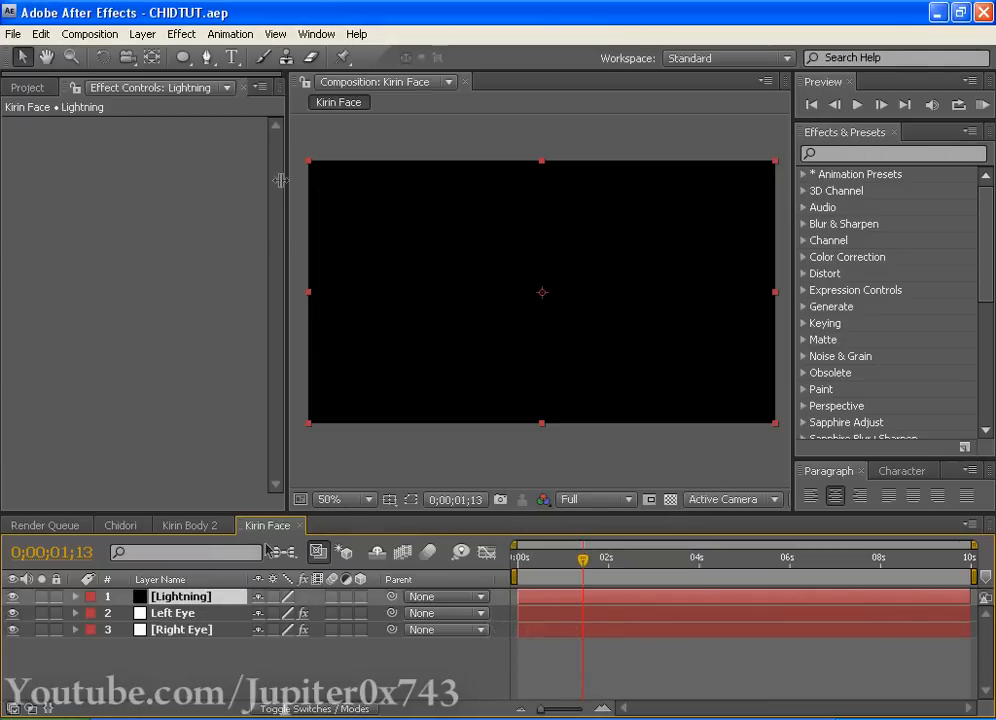
{"action": "left_click", "coordinate": [181, 34]}
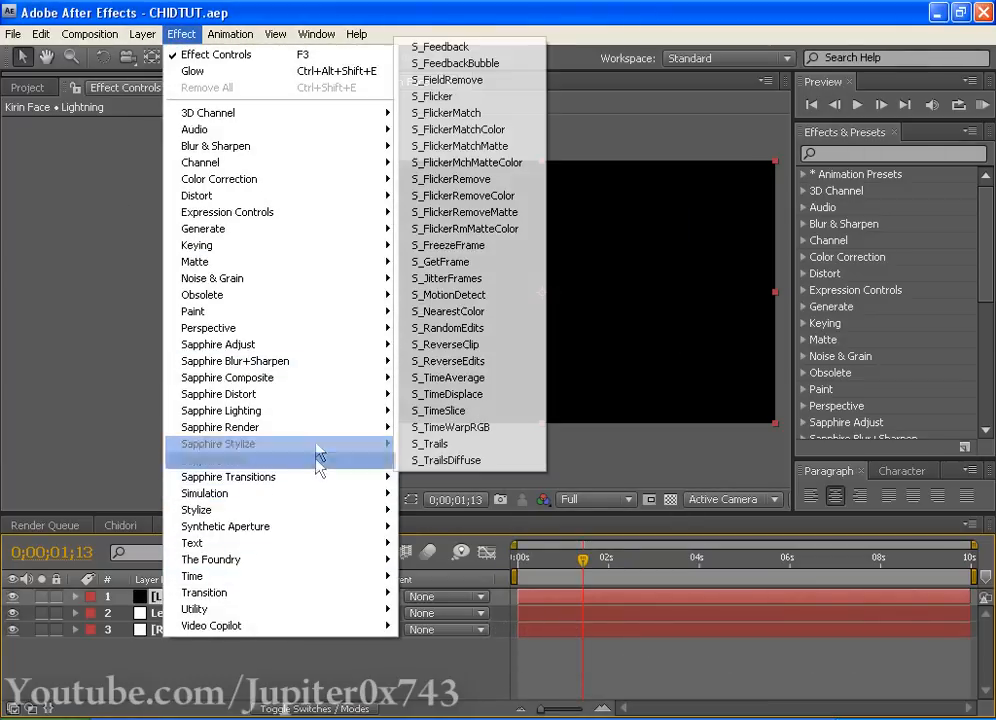
{"action": "mouse_move", "coordinate": [327, 428]}
{"action": "left_click", "coordinate": [451, 380]}
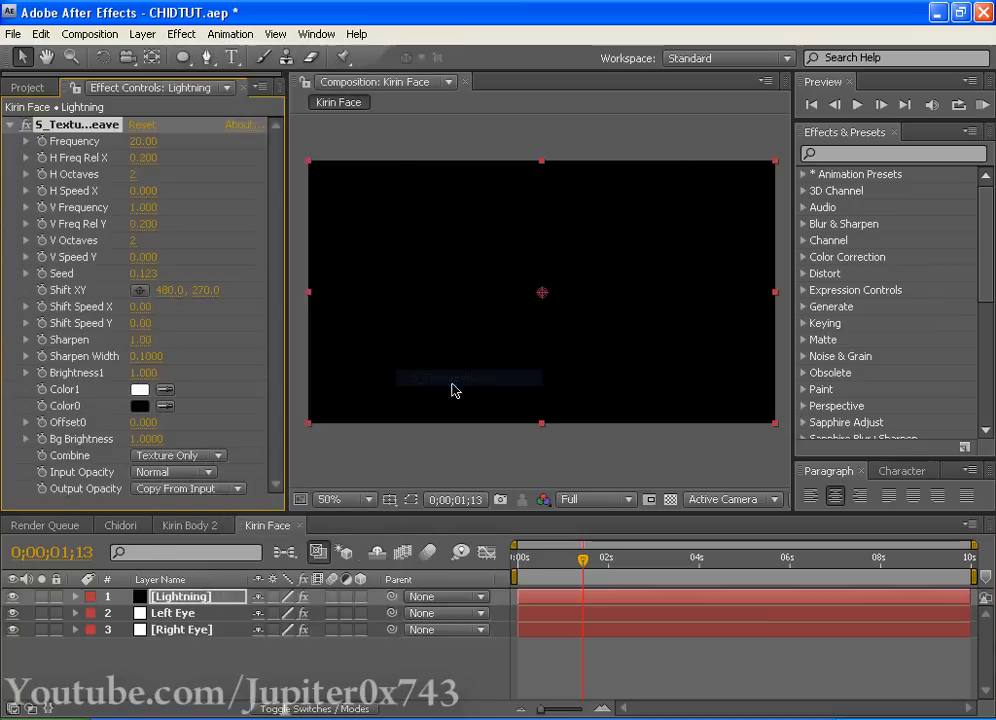
Step: Apply the Sapphire S_Zap effect to the Lightning layer, shift its start point inward, and set Bolts to 16
{"action": "left_click", "coordinate": [181, 34]}
{"action": "mouse_move", "coordinate": [287, 421]}
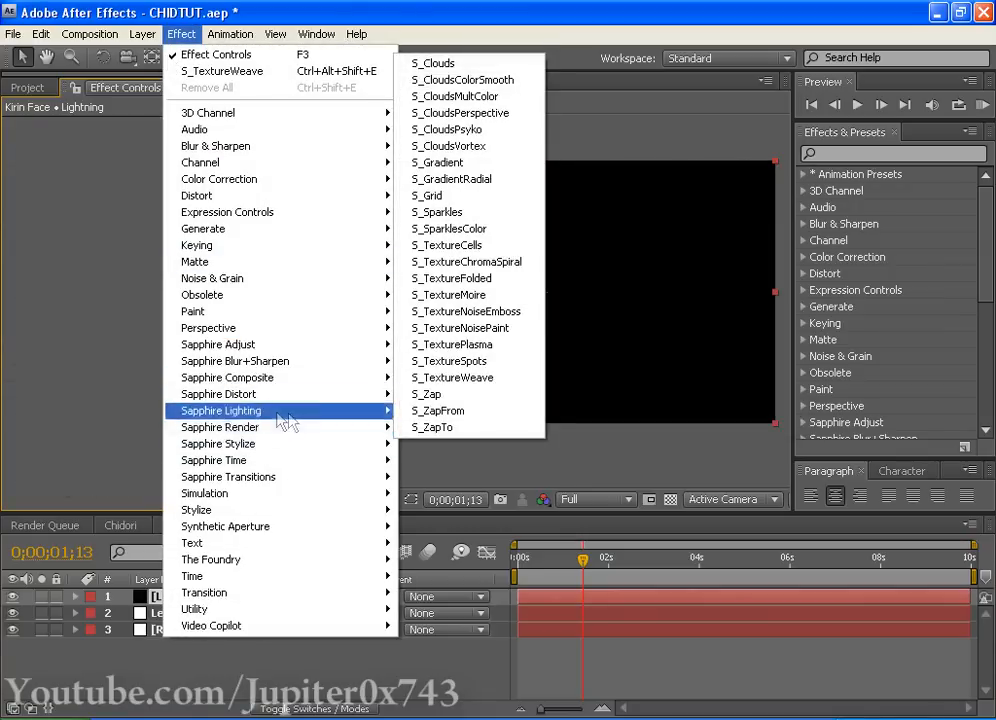
{"action": "left_click", "coordinate": [440, 394]}
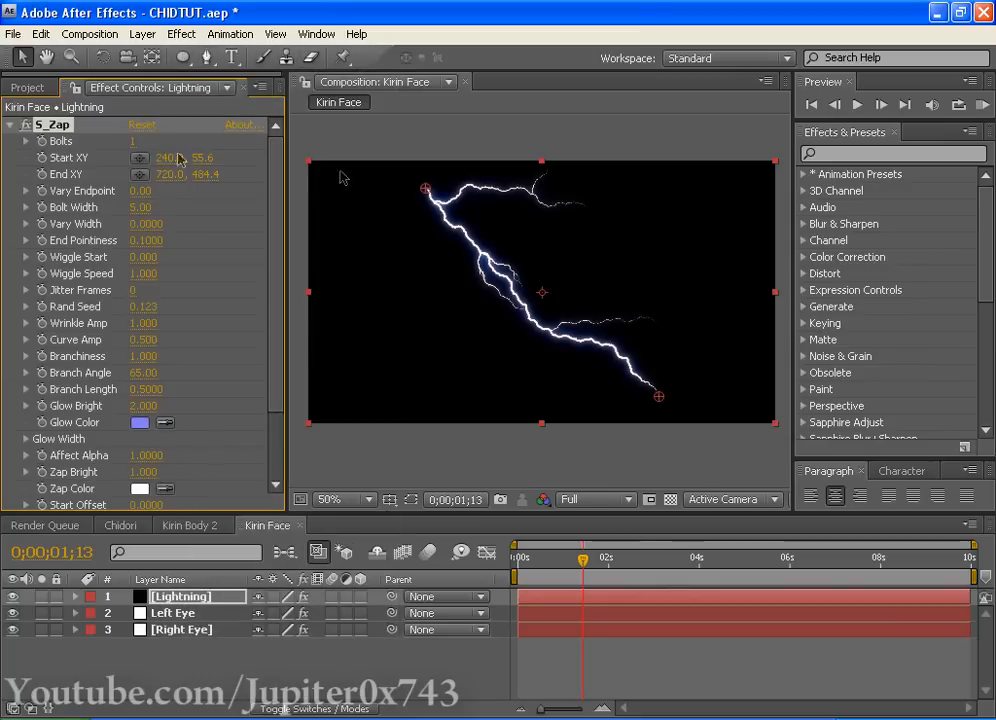
{"action": "left_click_drag", "start_coordinate": [425, 188], "coordinate": [470, 241]}
{"action": "left_click_drag", "start_coordinate": [136, 145], "coordinate": [300, 148]}
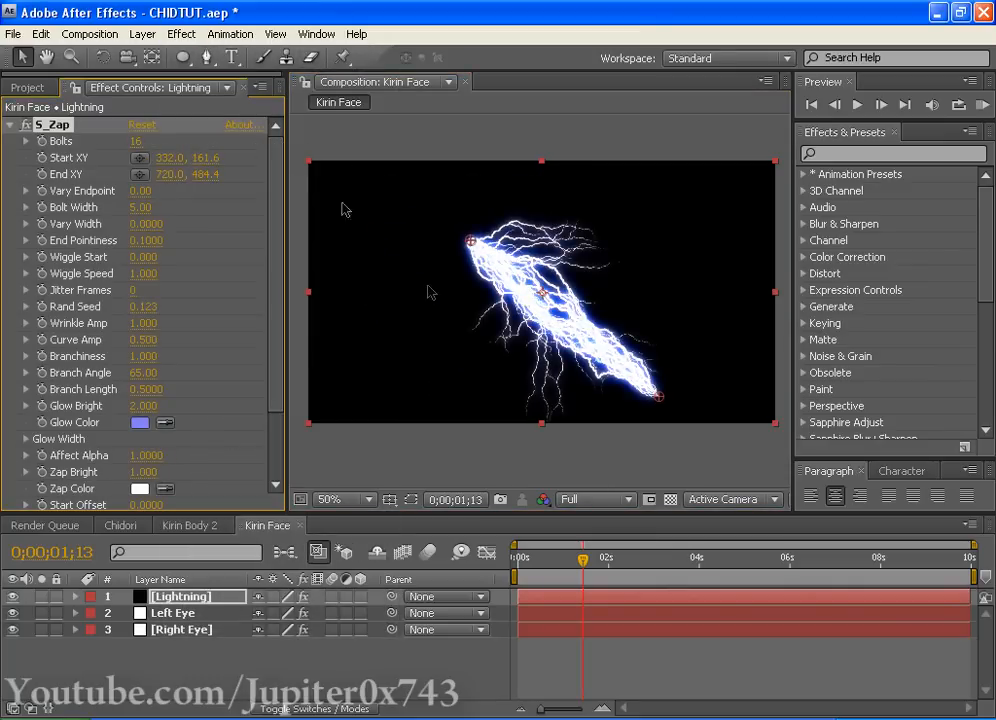
Step: Place the bolts' start at 28.0, -38.4 and end at 980.0, 638.4, outside opposite frame corners, and set Vary Endpoint to 1041
{"action": "left_click_drag", "start_coordinate": [462, 232], "coordinate": [360, 149]}
{"action": "key", "text": "ctrl+z"}
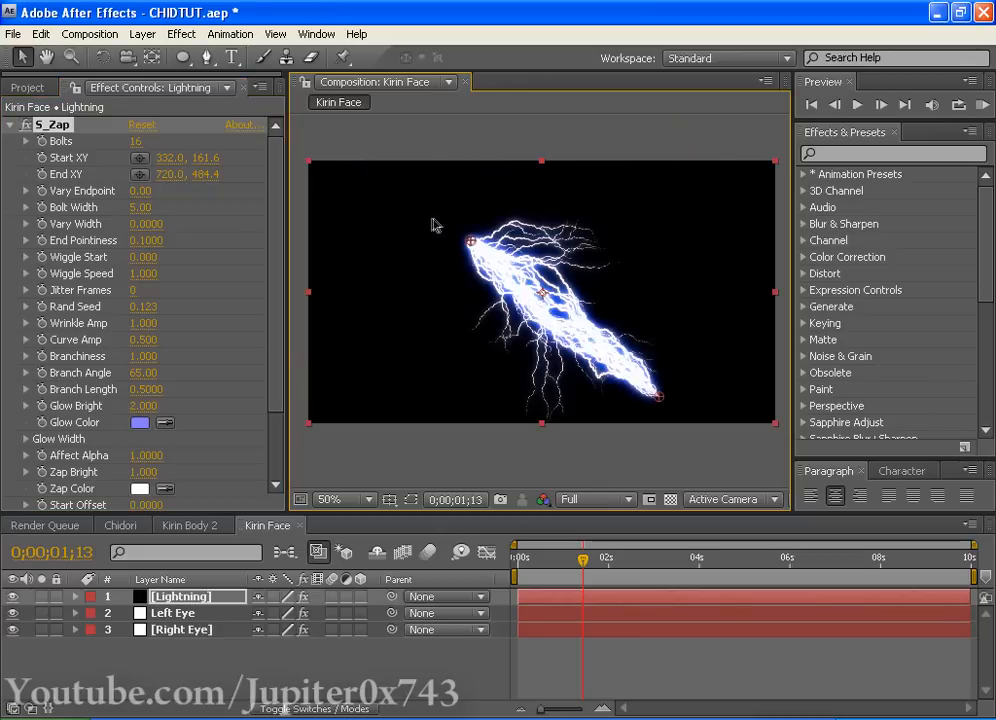
{"action": "left_click_drag", "start_coordinate": [472, 243], "coordinate": [325, 147]}
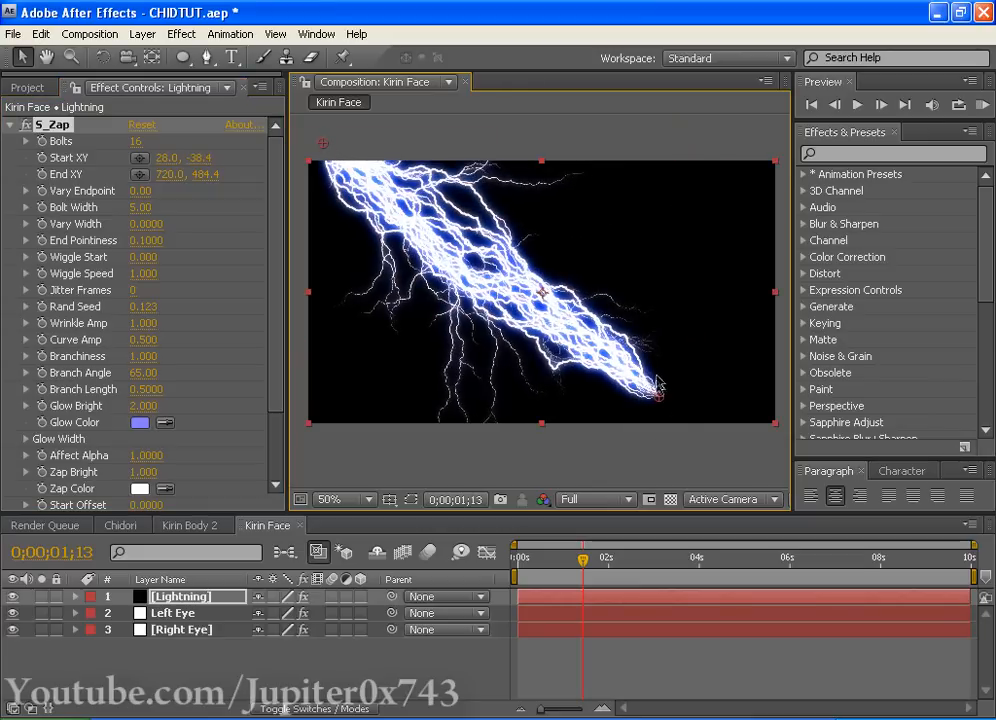
{"action": "left_click_drag", "start_coordinate": [659, 385], "coordinate": [784, 471]}
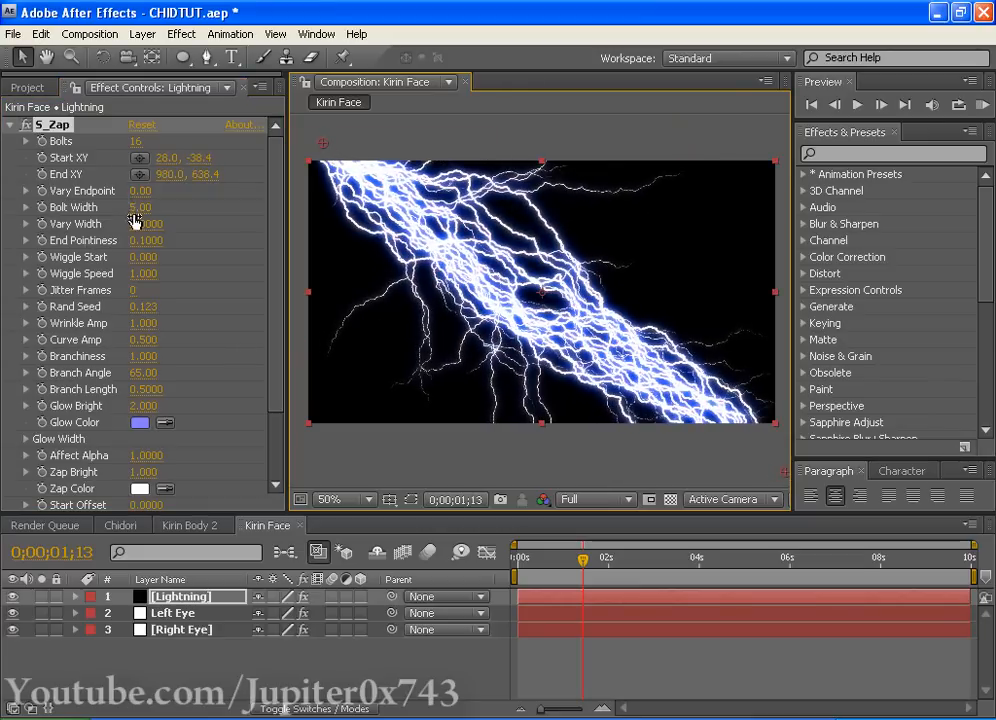
{"action": "left_click_drag", "start_coordinate": [244, 190], "coordinate": [400, 190]}
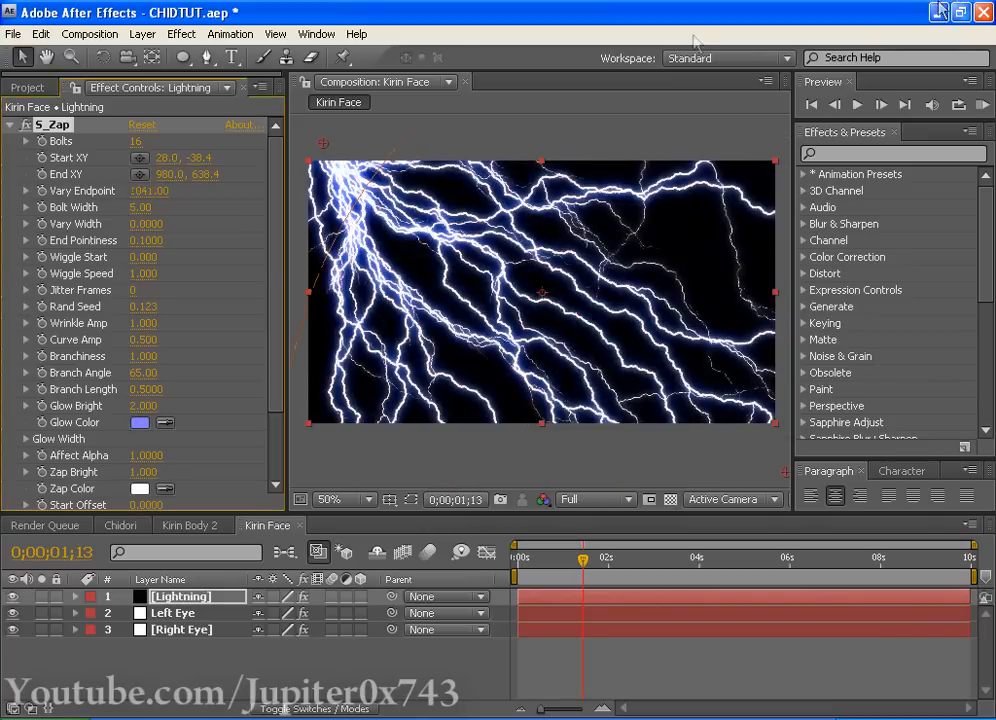
Step: Change the S_Zap Glow Color to bright sky blue (32CCFF)
{"action": "left_click", "coordinate": [139, 422]}
{"action": "left_click_drag", "start_coordinate": [391, 549], "coordinate": [385, 565]}
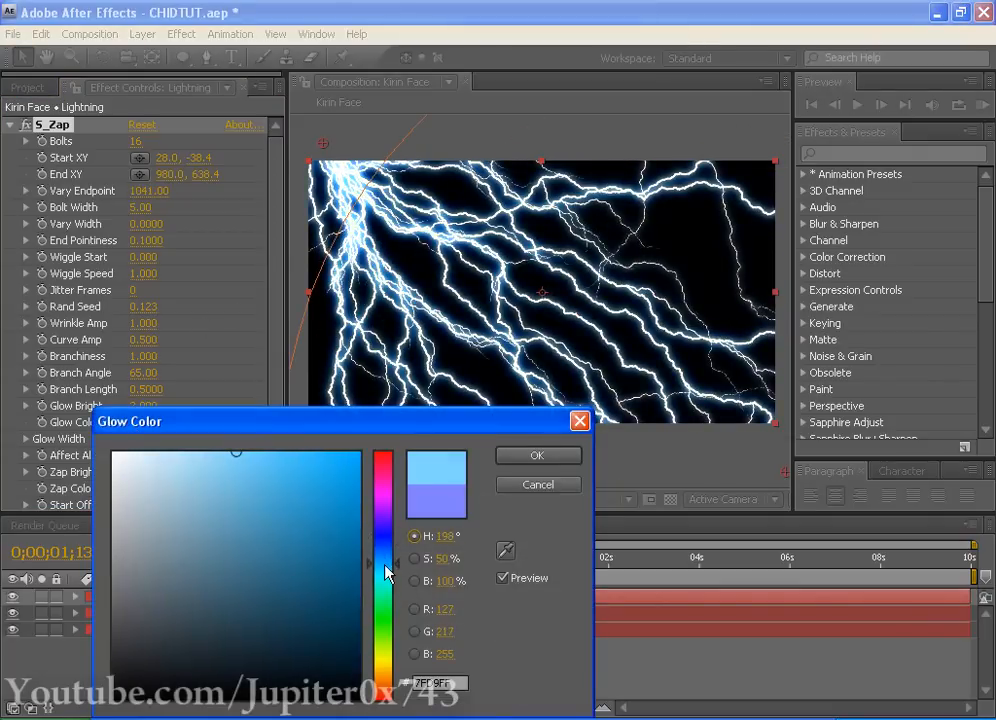
{"action": "left_click_drag", "start_coordinate": [301, 459], "coordinate": [312, 436]}
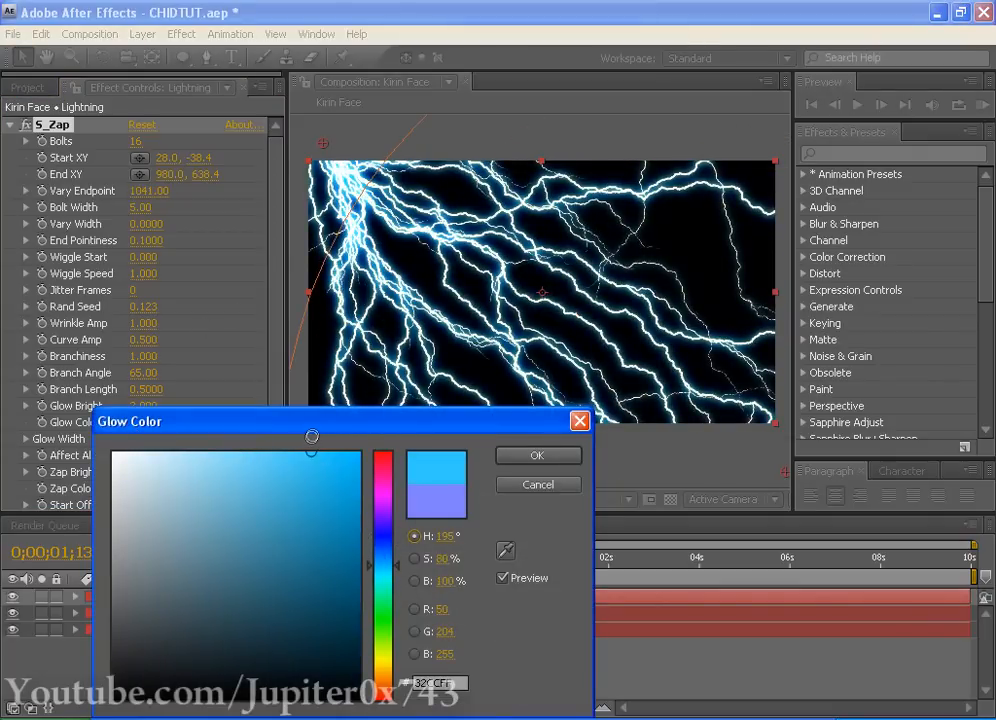
{"action": "left_click", "coordinate": [570, 455]}
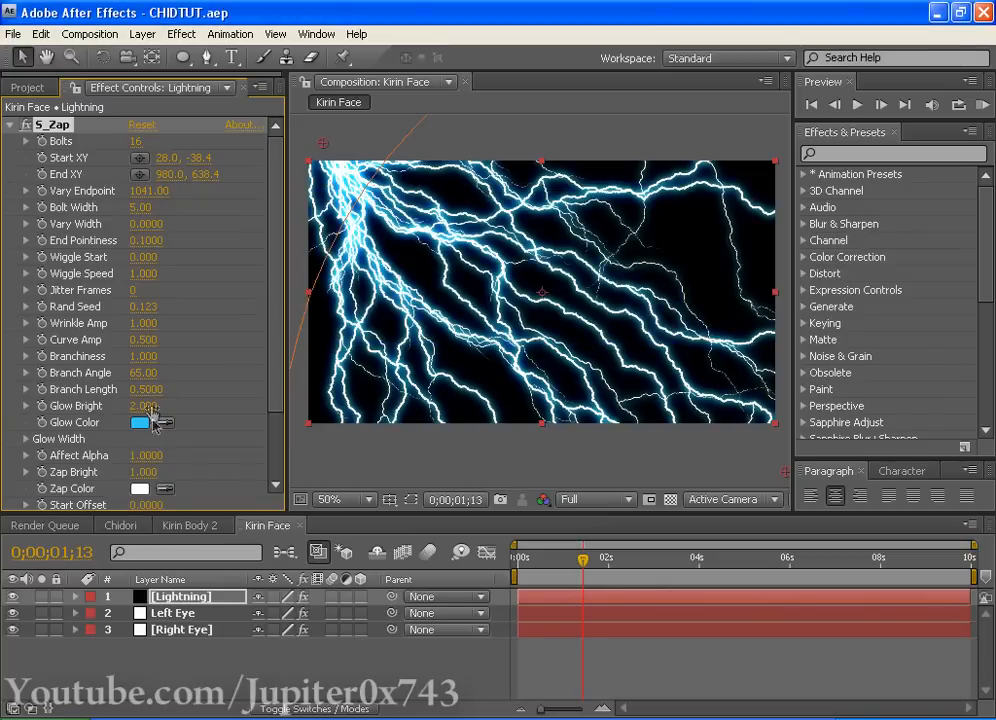
Step: Set the S_Zap Glow Bright to 1.5 and the overall Glow Width to 10.90, and save the project
{"action": "mouse_move", "coordinate": [145, 406]}
{"action": "left_mouse_down"}
{"action": "mouse_move", "coordinate": [125, 406]}
{"action": "mouse_move", "coordinate": [145, 406]}
{"action": "left_mouse_up"}
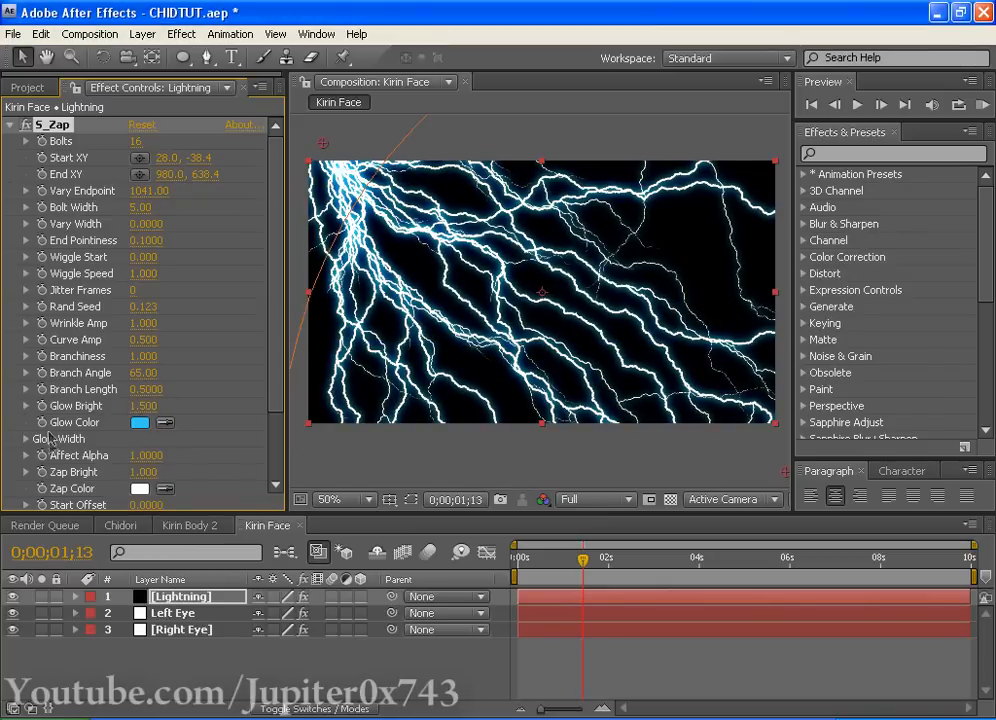
{"action": "left_click", "coordinate": [28, 439]}
{"action": "left_click_drag", "start_coordinate": [103, 451], "coordinate": [55, 451]}
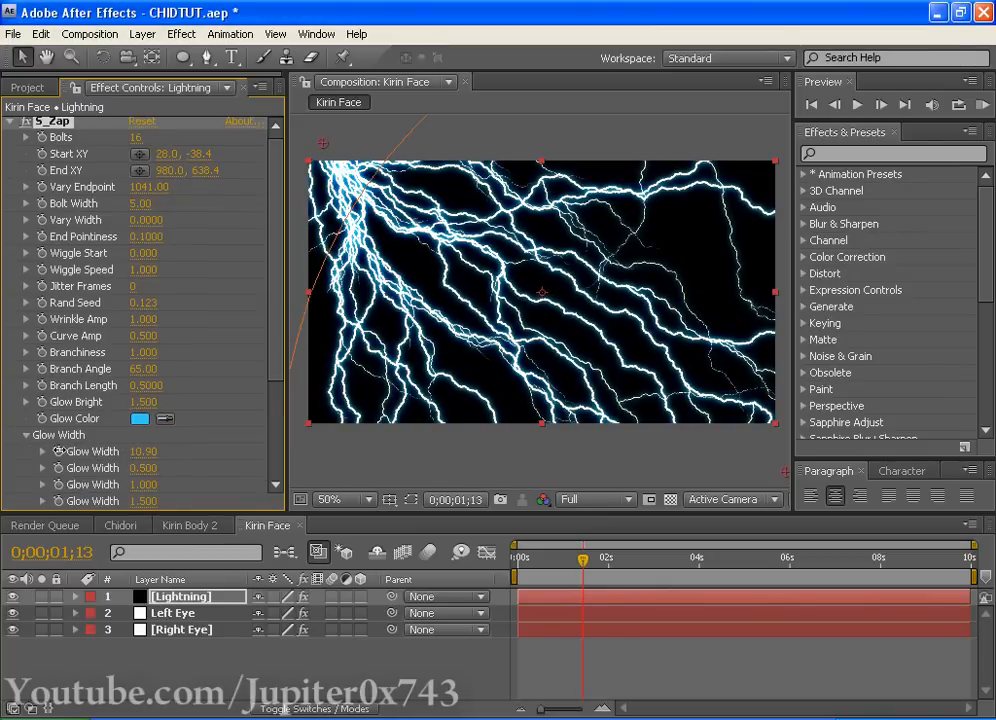
{"action": "key", "text": "ctrl+s"}
{"action": "scroll", "coordinate": [62, 445], "scroll_direction": "up", "scroll_amount": 1}
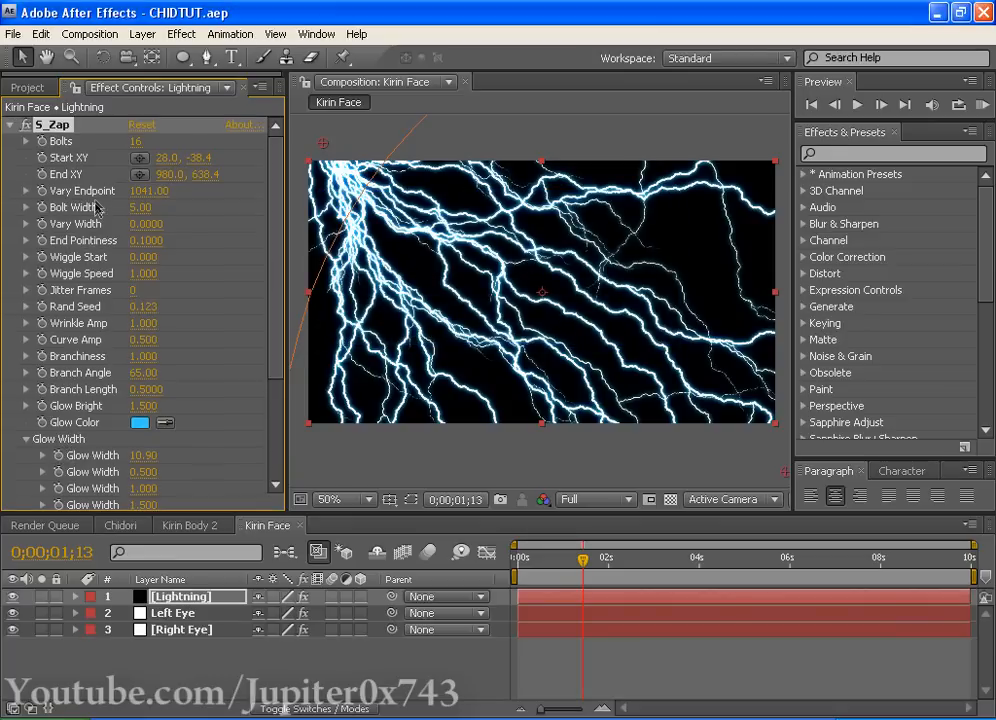
Step: Set the S_Zap Bolt Width to 2.50 and save the project
{"action": "mouse_move", "coordinate": [140, 207]}
{"action": "left_mouse_down"}
{"action": "mouse_move", "coordinate": [110, 207]}
{"action": "mouse_move", "coordinate": [144, 207]}
{"action": "left_mouse_up"}
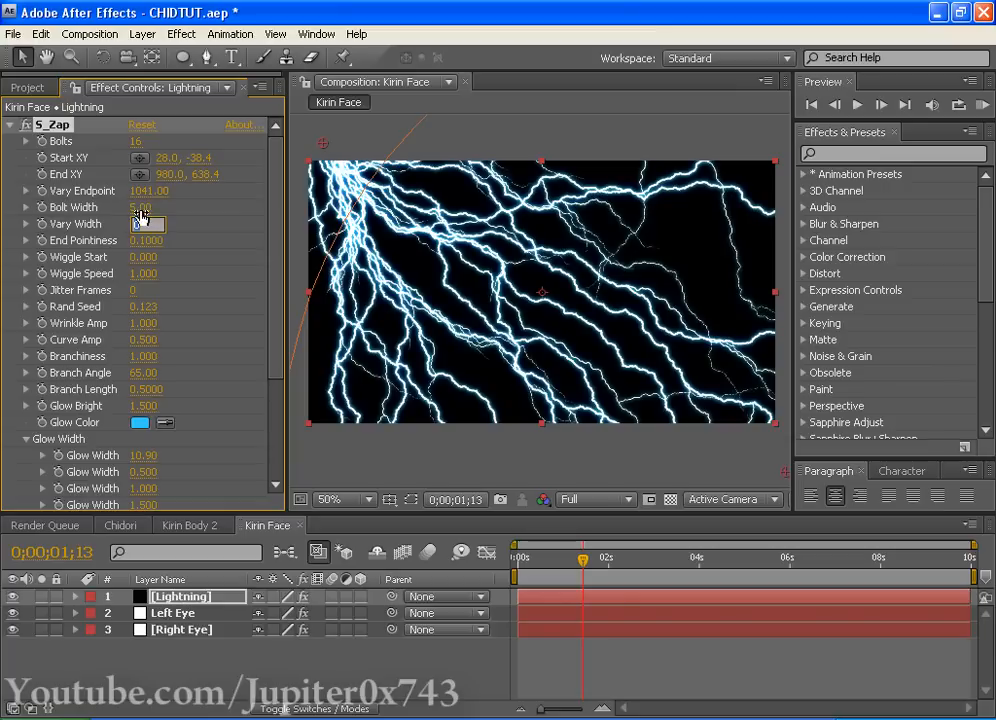
{"action": "left_click", "coordinate": [137, 207]}
{"action": "type", "text": "2."}
{"action": "key", "text": "Return"}
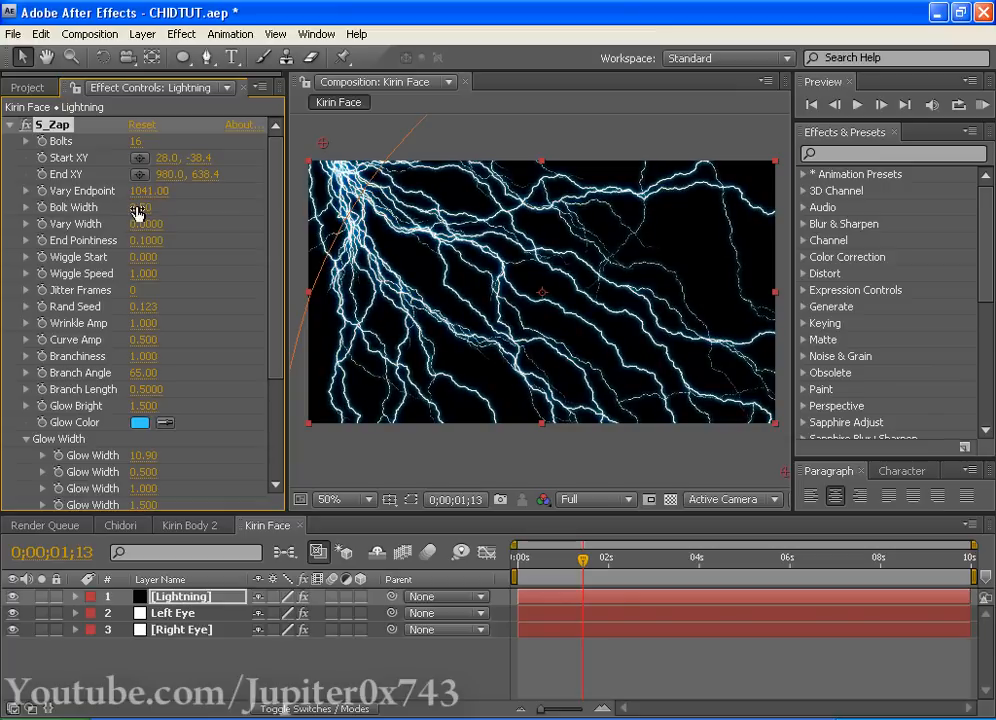
{"action": "key", "text": "ctrl+s"}
Step: Set Vary Width to 0.0100 and Vary Endpoint to 1156, and move the bolts' start point to -20.0, -60.4
{"action": "mouse_move", "coordinate": [139, 228]}
{"action": "left_mouse_down"}
{"action": "mouse_move", "coordinate": [196, 225]}
{"action": "mouse_move", "coordinate": [124, 232]}
{"action": "left_mouse_up"}
{"action": "left_click_drag", "start_coordinate": [150, 191], "coordinate": [267, 182]}
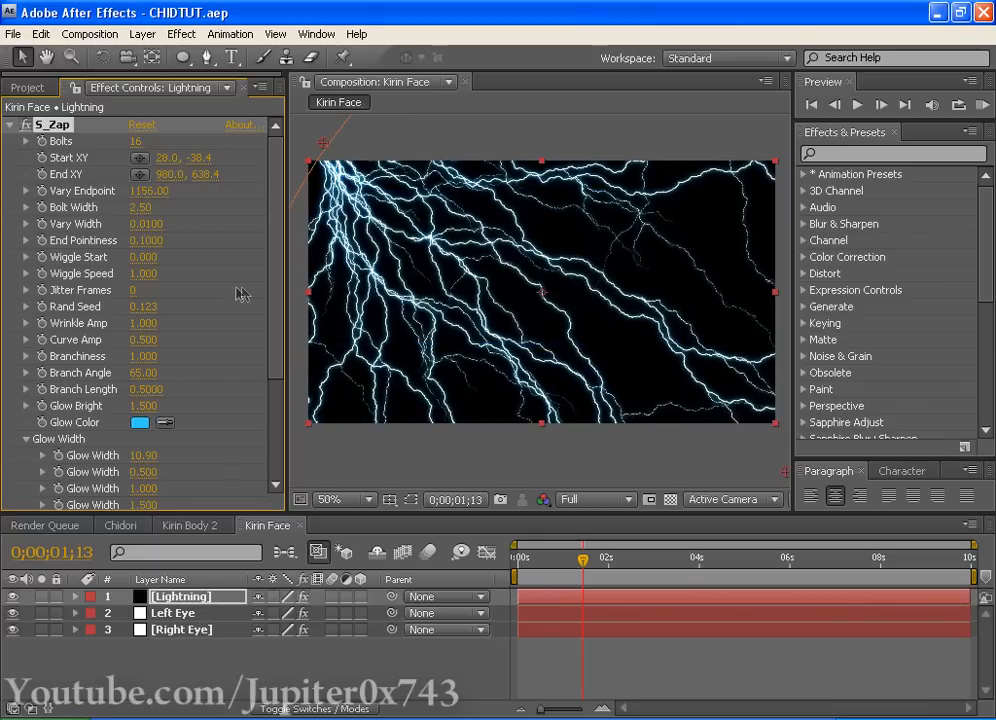
{"action": "left_click_drag", "start_coordinate": [322, 143], "coordinate": [295, 128]}
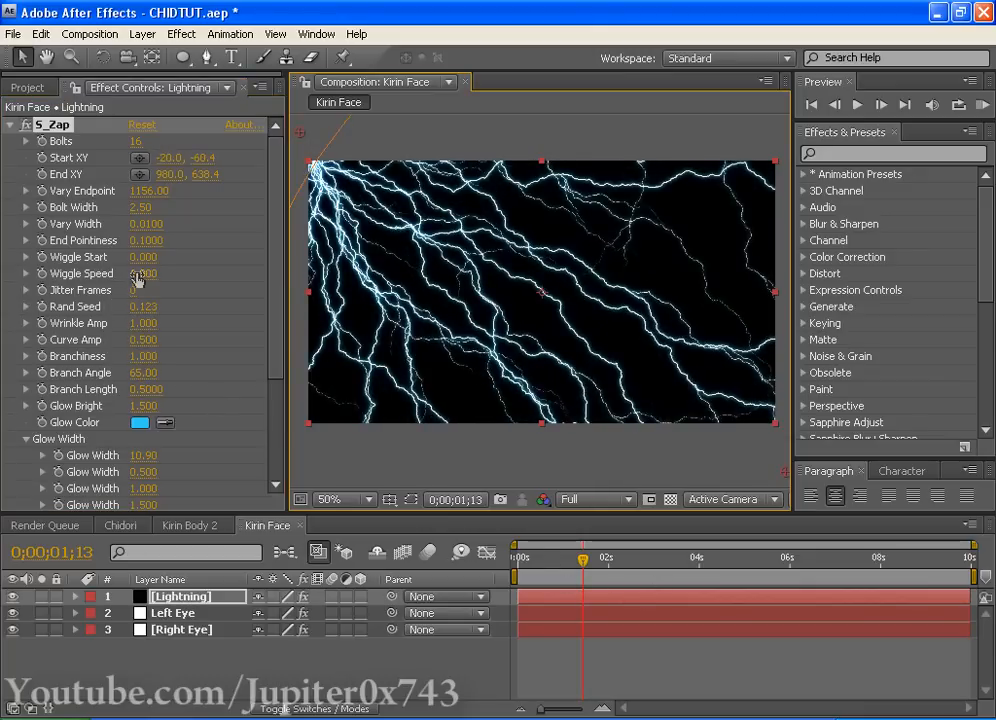
Step: Set the S_Zap Wiggle Speed to 3.840 and Curve Amp to 0.980, and save the project
{"action": "left_click_drag", "start_coordinate": [137, 281], "coordinate": [416, 279]}
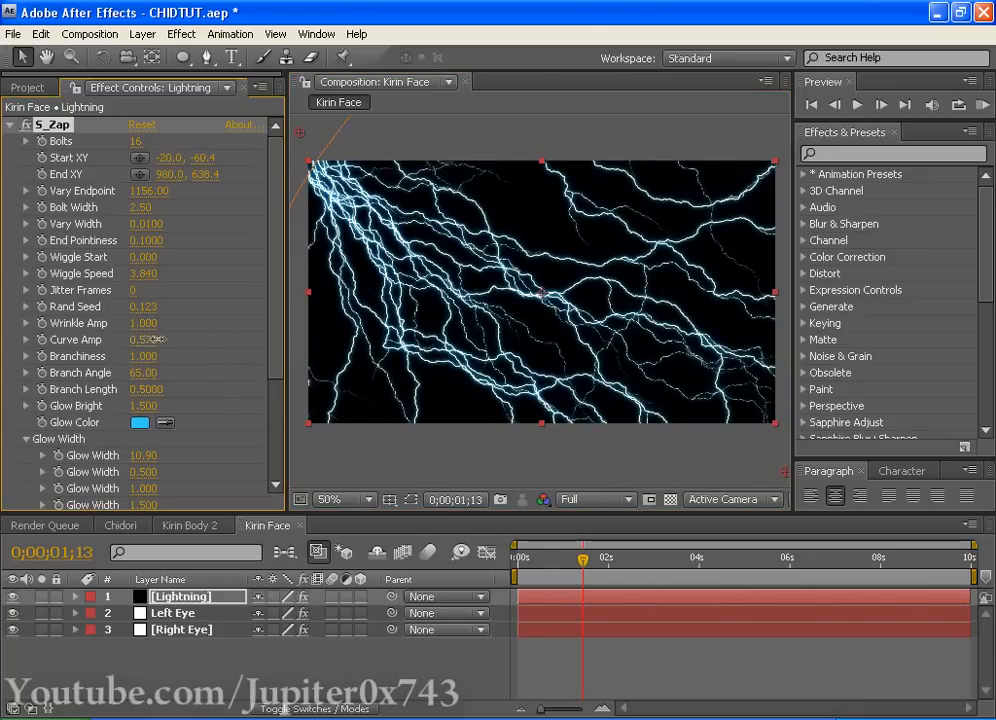
{"action": "left_click_drag", "start_coordinate": [150, 339], "coordinate": [195, 340]}
{"action": "key", "text": "ctrl+s"}
Step: Add a duplicate of the Lightning layer rotated half a turn, with its Rand Seed set to 4.213
{"action": "left_click", "coordinate": [157, 601]}
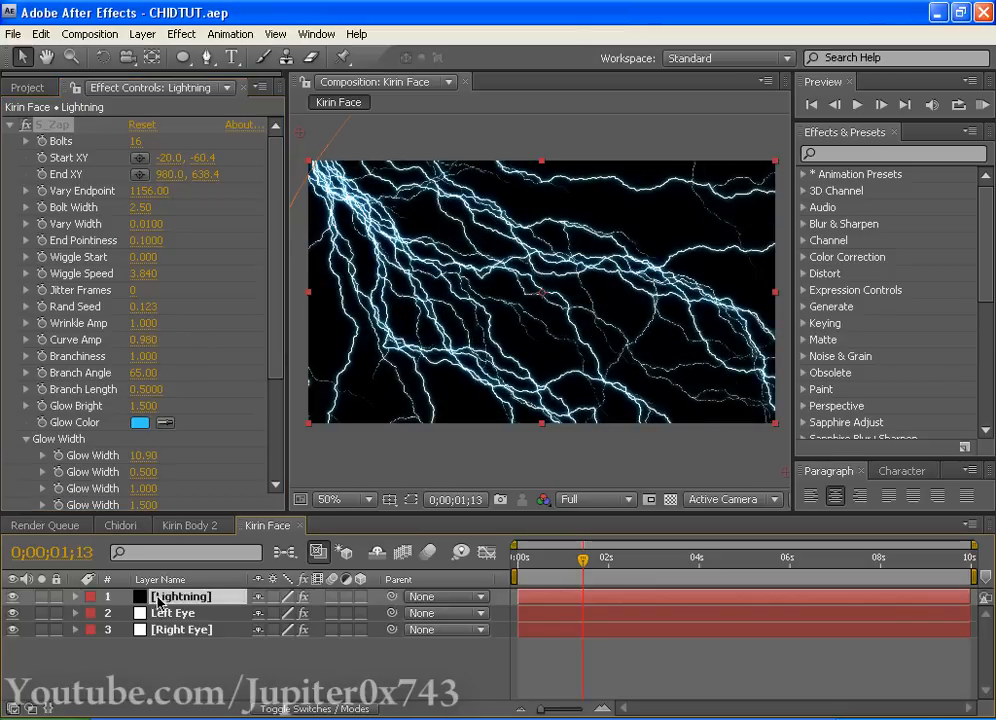
{"action": "key", "text": "ctrl+d"}
{"action": "key", "text": "w"}
{"action": "left_click_drag", "start_coordinate": [380, 225], "coordinate": [619, 161]}
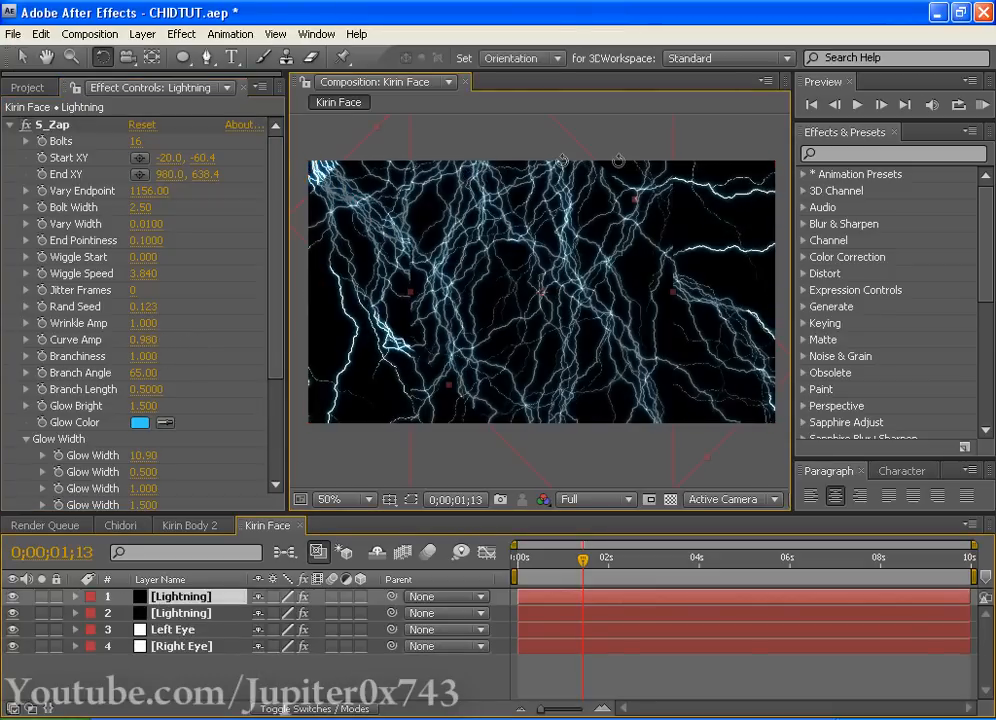
{"action": "key", "text": "ctrl+z"}
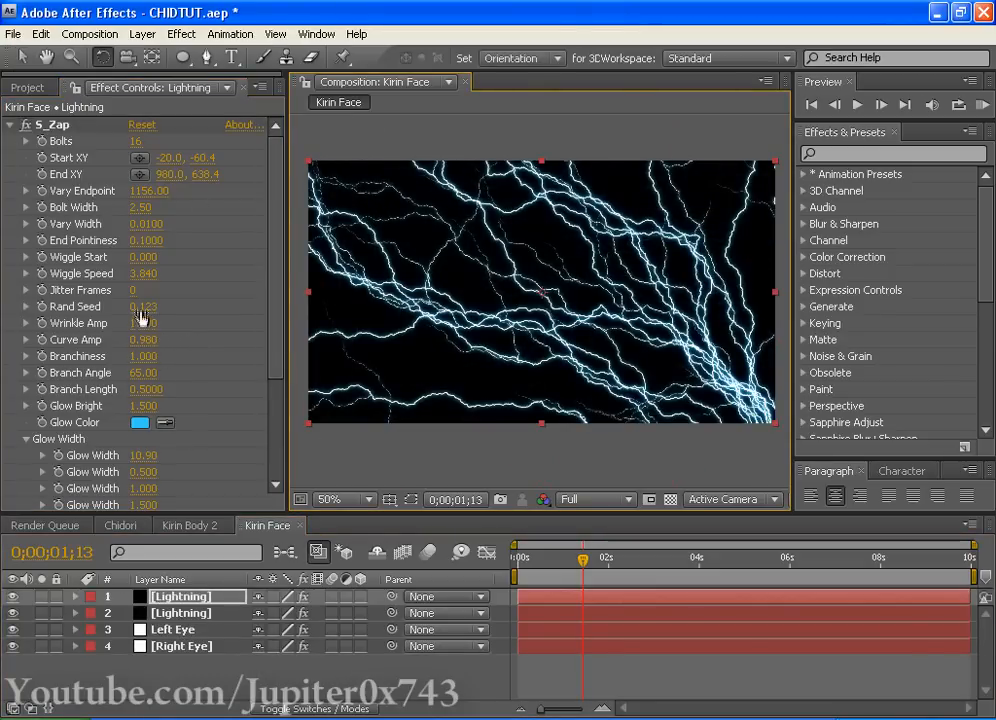
{"action": "left_click_drag", "start_coordinate": [140, 308], "coordinate": [205, 308]}
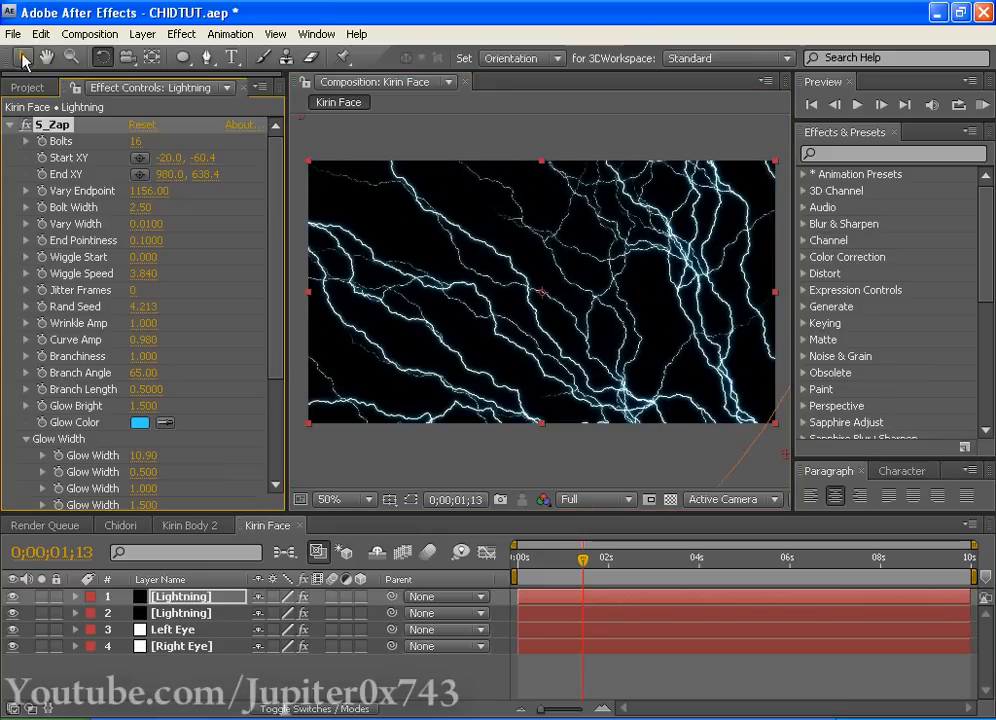
{"action": "left_click", "coordinate": [22, 58]}
Step: Set both Lightning layers to the Add blending mode and place them below the two eye layers
{"action": "left_click", "coordinate": [294, 708]}
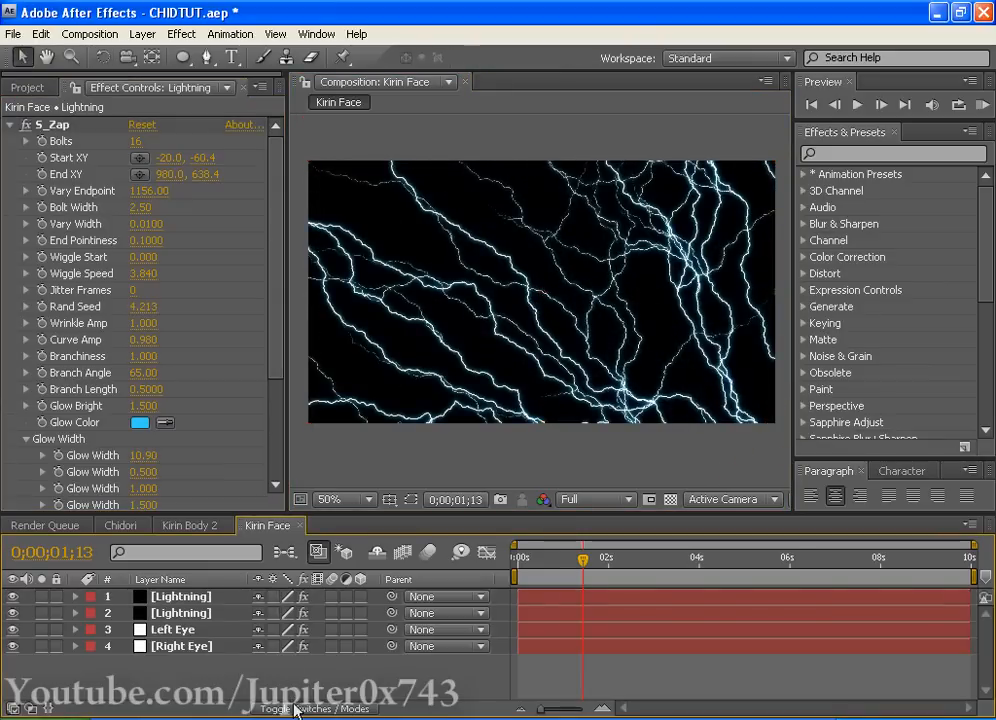
{"action": "left_click", "coordinate": [199, 597]}
{"action": "key", "text": "shift"}
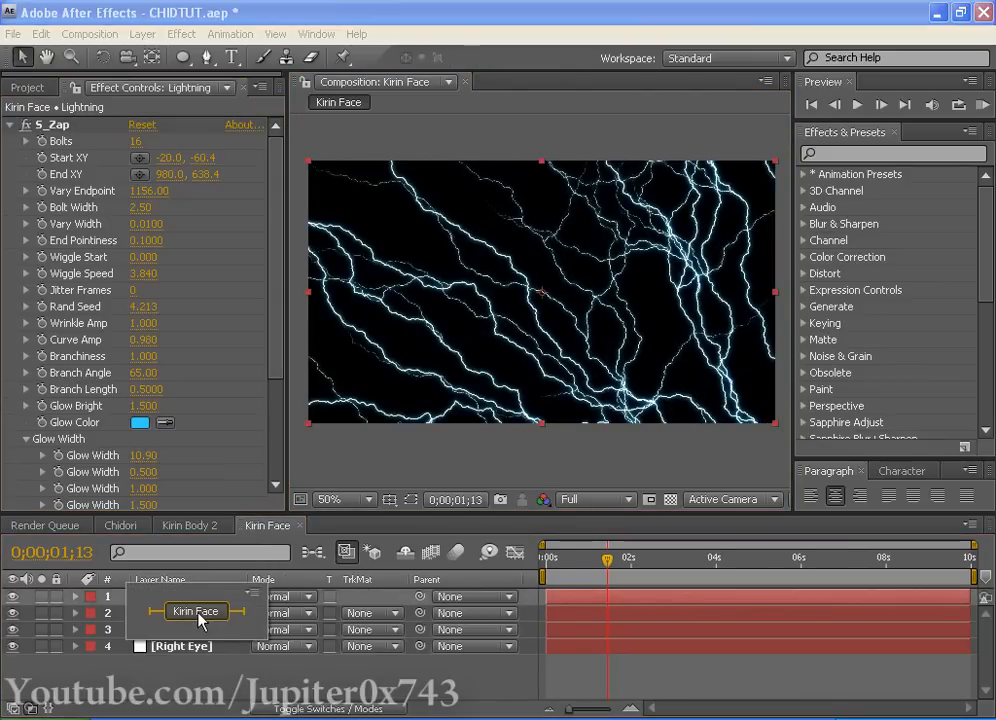
{"action": "left_click", "coordinate": [285, 597]}
{"action": "left_click", "coordinate": [280, 368]}
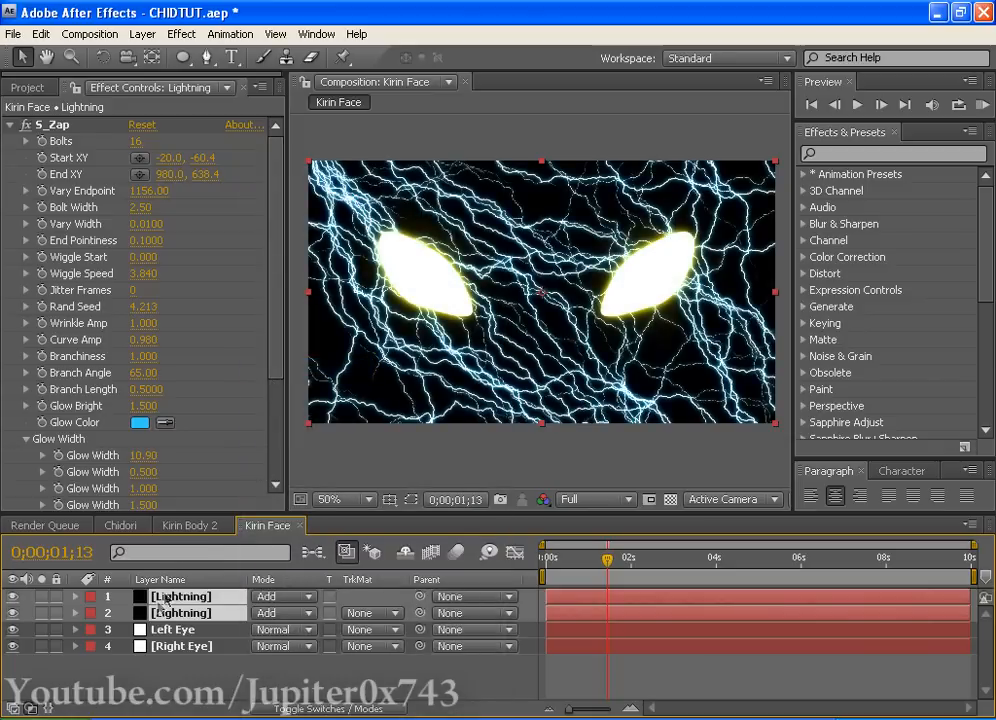
{"action": "left_click_drag", "start_coordinate": [163, 610], "coordinate": [175, 664]}
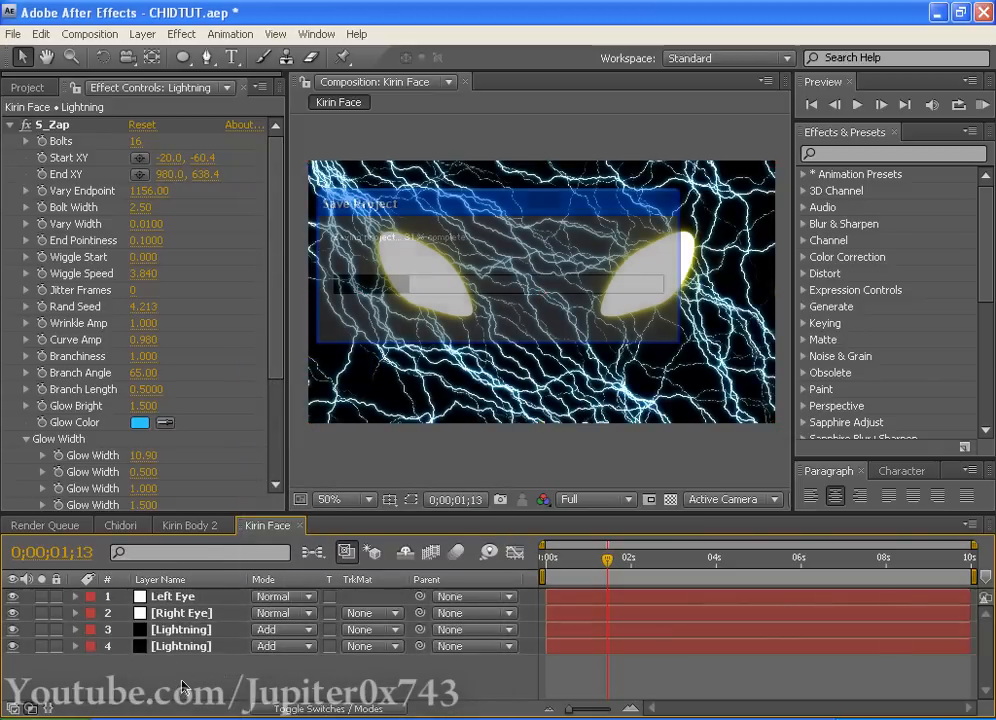
Step: Change the upper Lightning layer's Glow Color to deeper blue 1493FF and set its Glow Bright to 3.000
{"action": "left_click", "coordinate": [185, 635]}
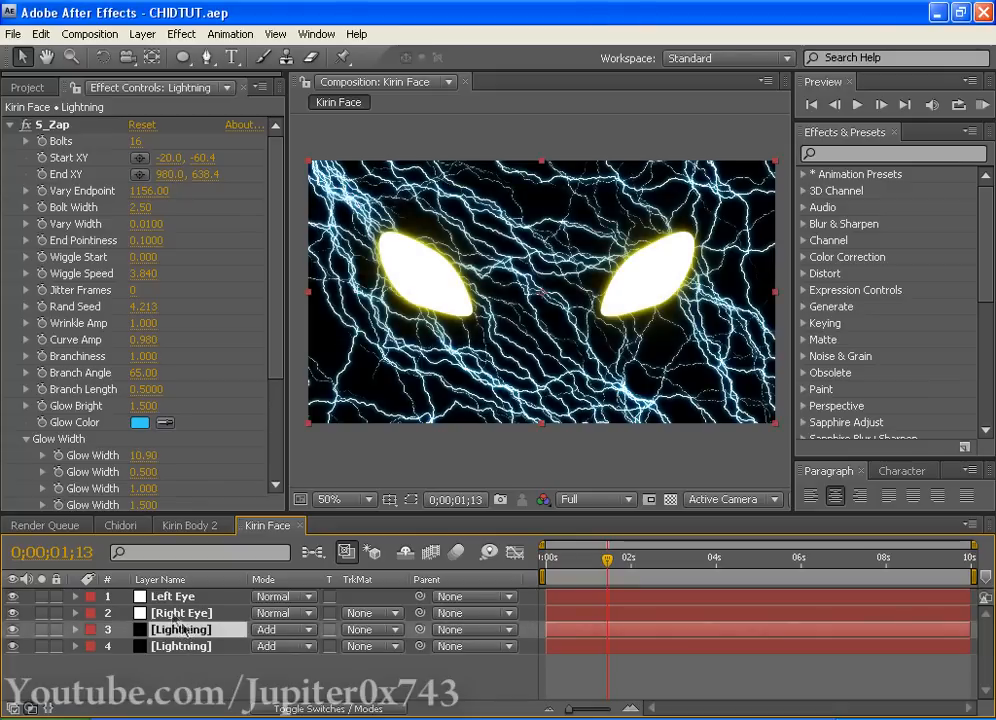
{"action": "left_click", "coordinate": [140, 423]}
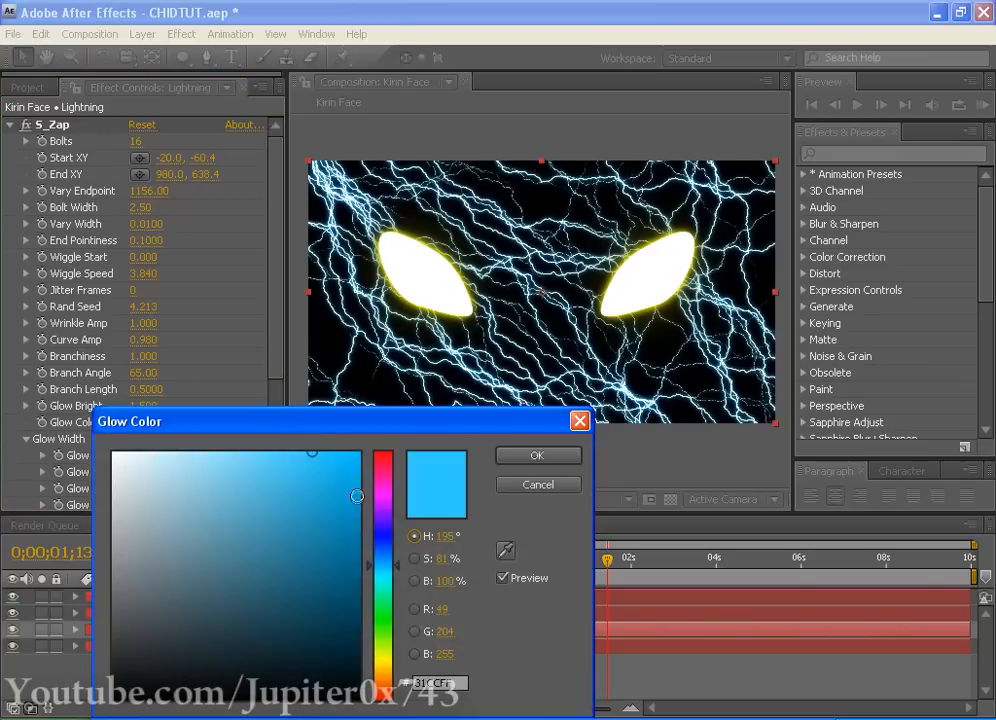
{"action": "left_click_drag", "start_coordinate": [356, 494], "coordinate": [349, 521]}
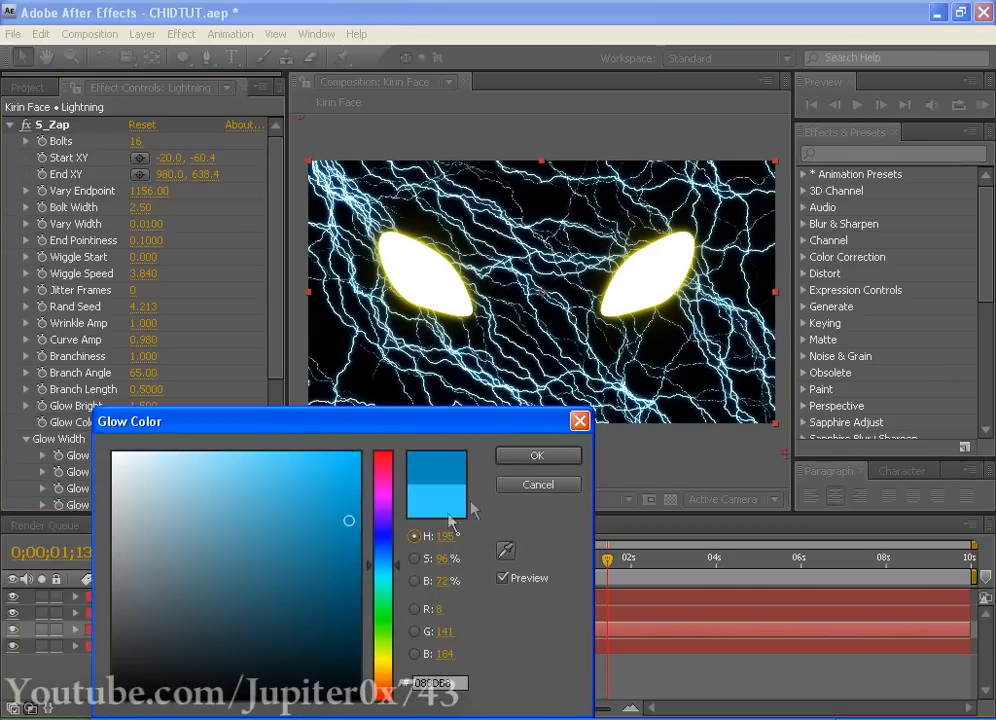
{"action": "left_click_drag", "start_coordinate": [375, 576], "coordinate": [381, 556]}
{"action": "left_click_drag", "start_coordinate": [330, 500], "coordinate": [341, 451]}
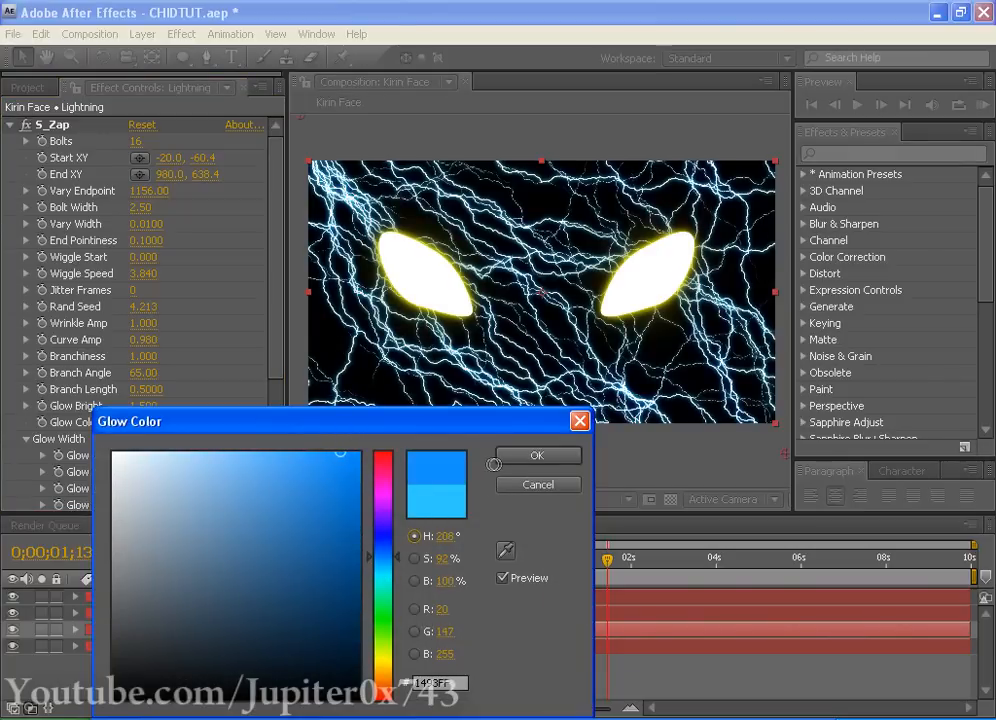
{"action": "left_click", "coordinate": [501, 462]}
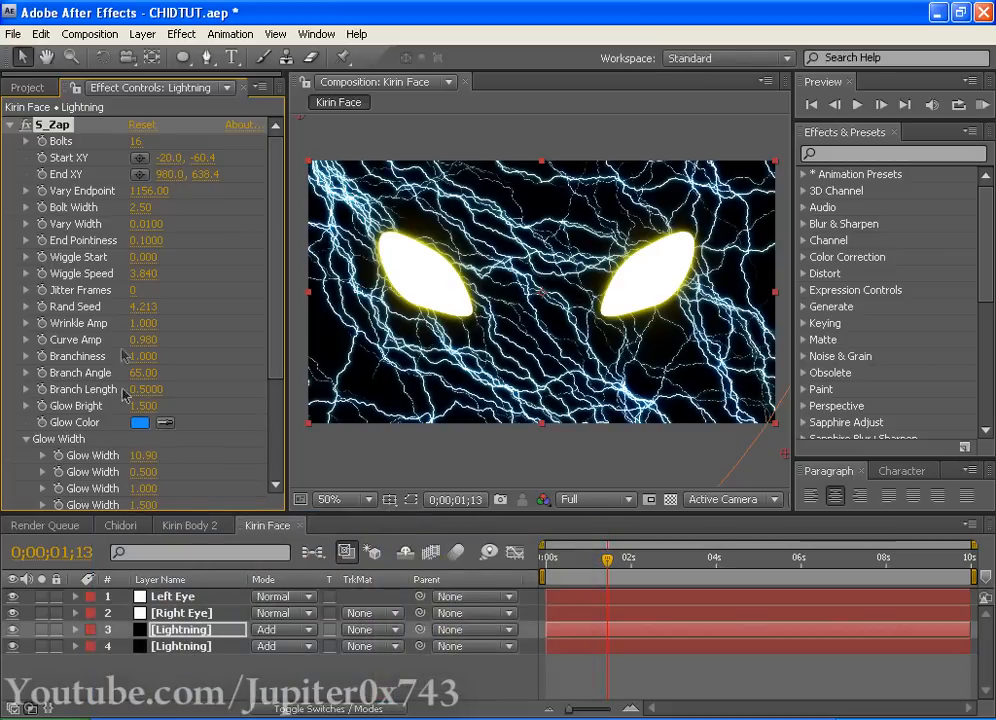
{"action": "left_click_drag", "start_coordinate": [145, 409], "coordinate": [165, 410]}
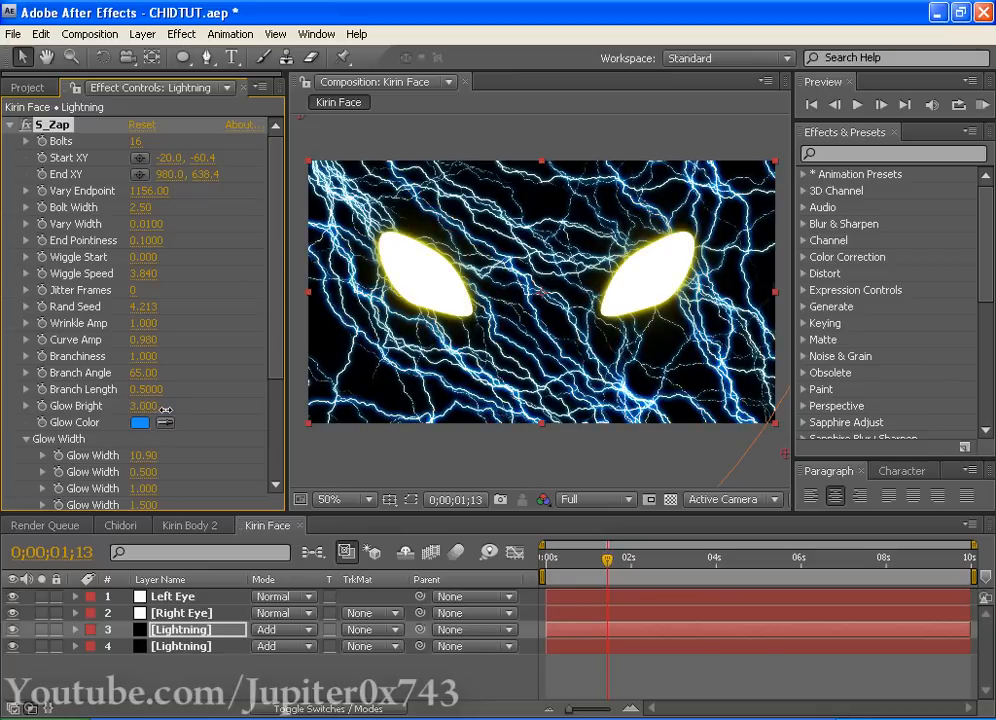
Step: Shift the lower Lightning layer's Glow Color to a deeper blue, set its Glow Bright to 3.200, and save the project
{"action": "left_click", "coordinate": [192, 646]}
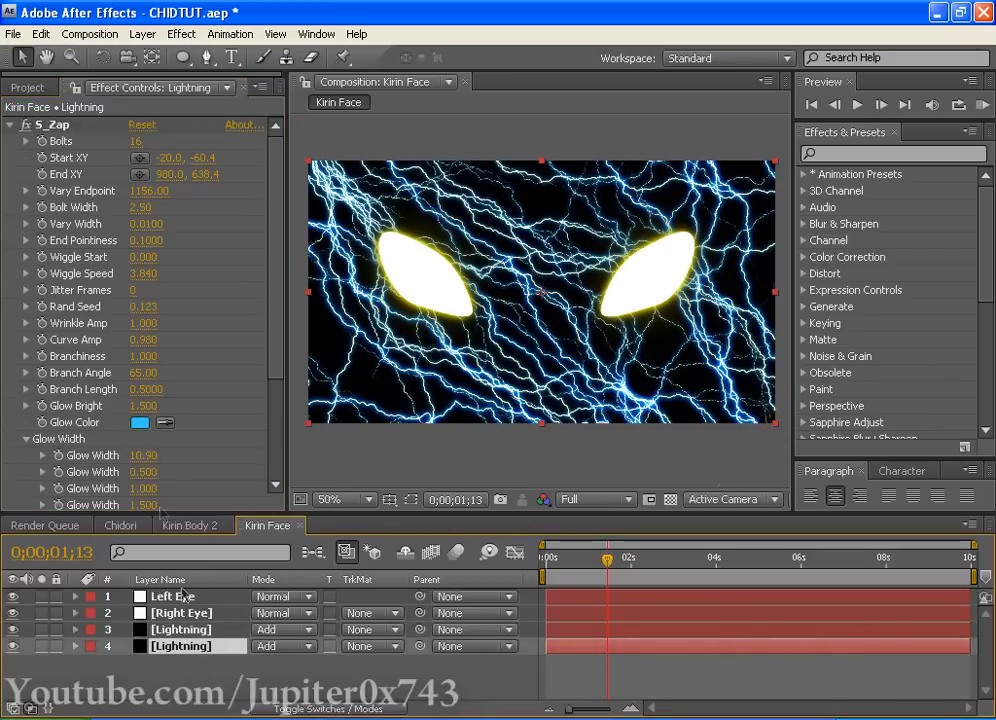
{"action": "left_click", "coordinate": [137, 422]}
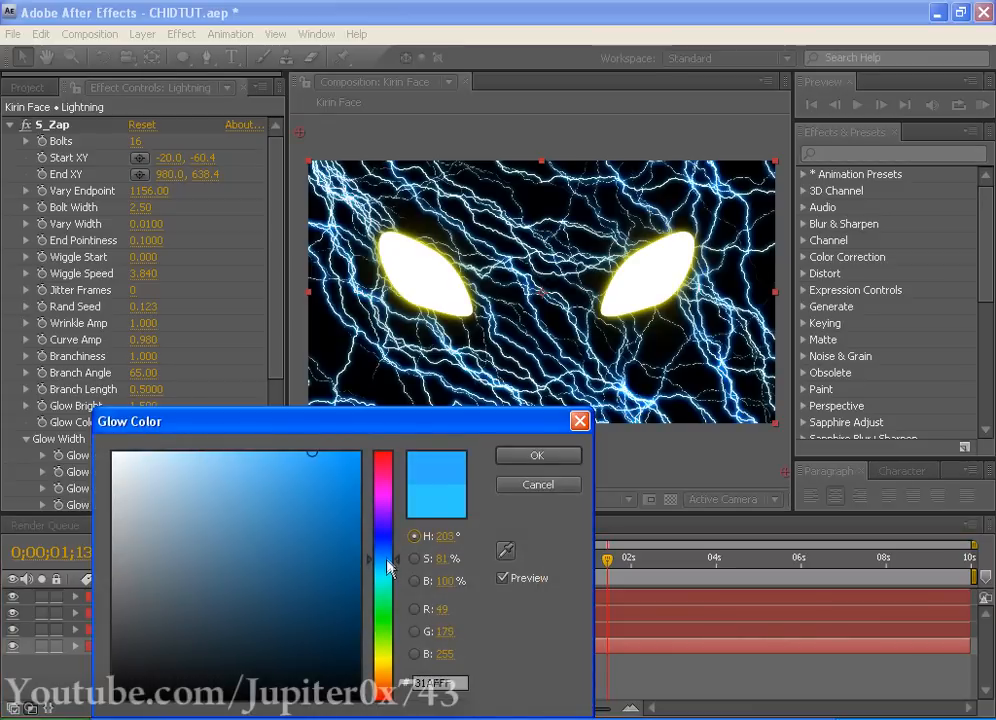
{"action": "left_click", "coordinate": [550, 457]}
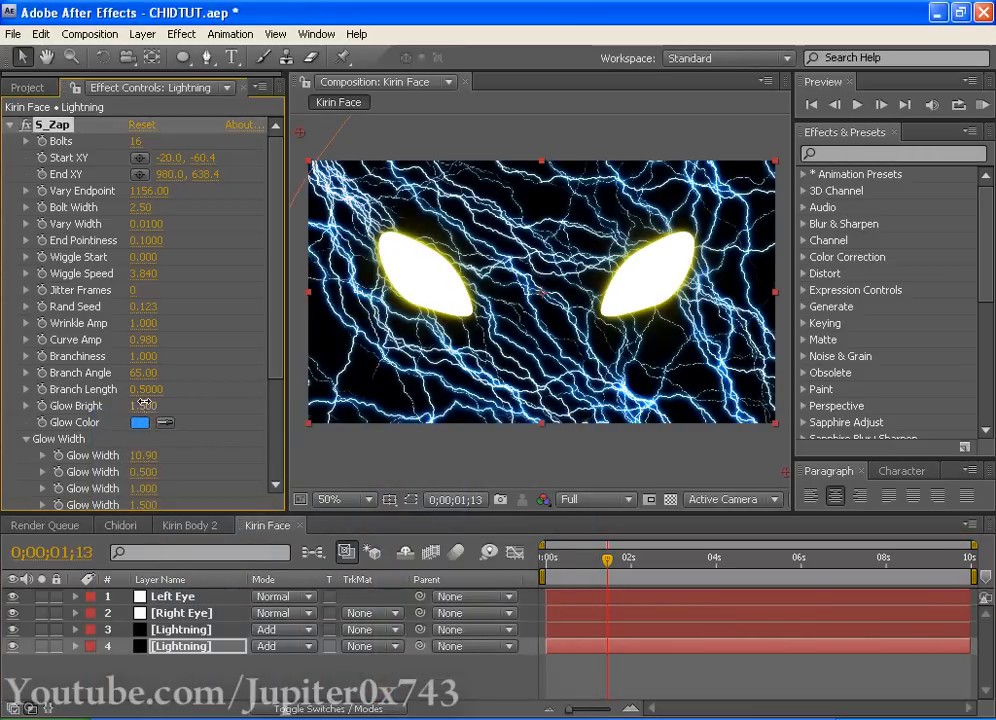
{"action": "left_click_drag", "start_coordinate": [143, 403], "coordinate": [160, 402]}
{"action": "key", "text": "ctrl+s"}
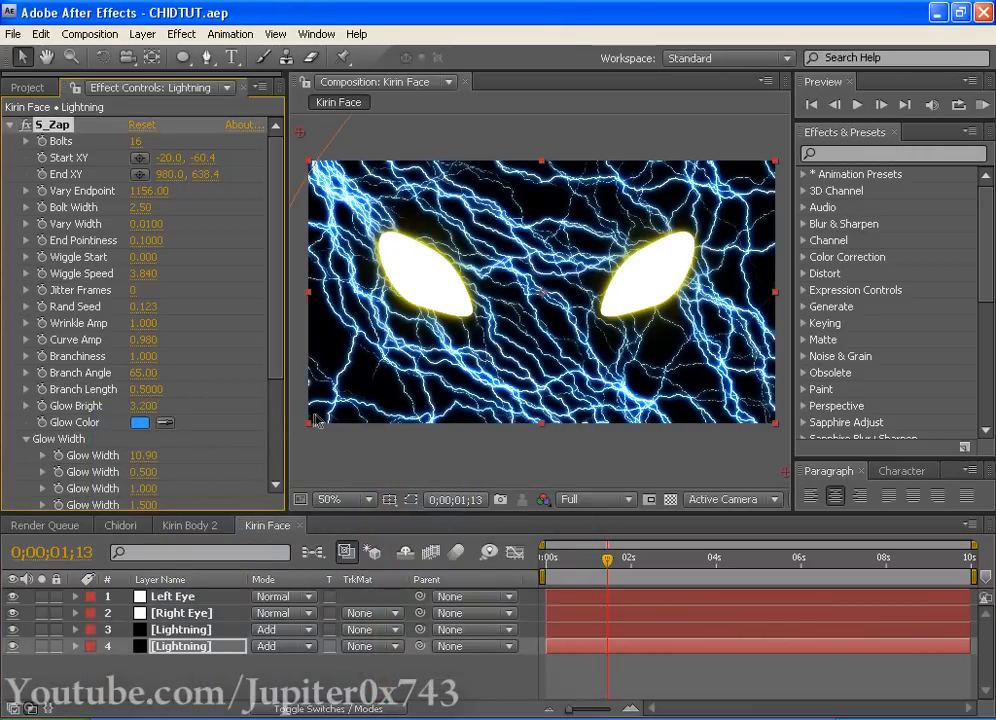
Step: Add an adjustment layer and place it between the eye layers and the two Lightning layers
{"action": "left_click_drag", "start_coordinate": [556, 562], "coordinate": [594, 566]}
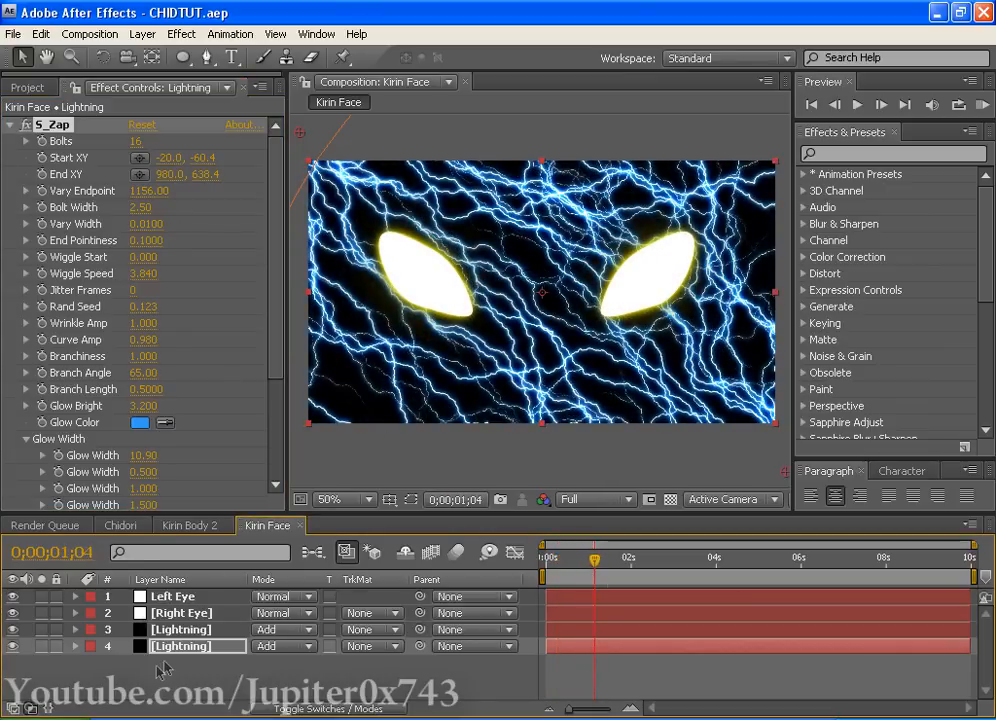
{"action": "left_click", "coordinate": [143, 34]}
{"action": "mouse_move", "coordinate": [75, 50]}
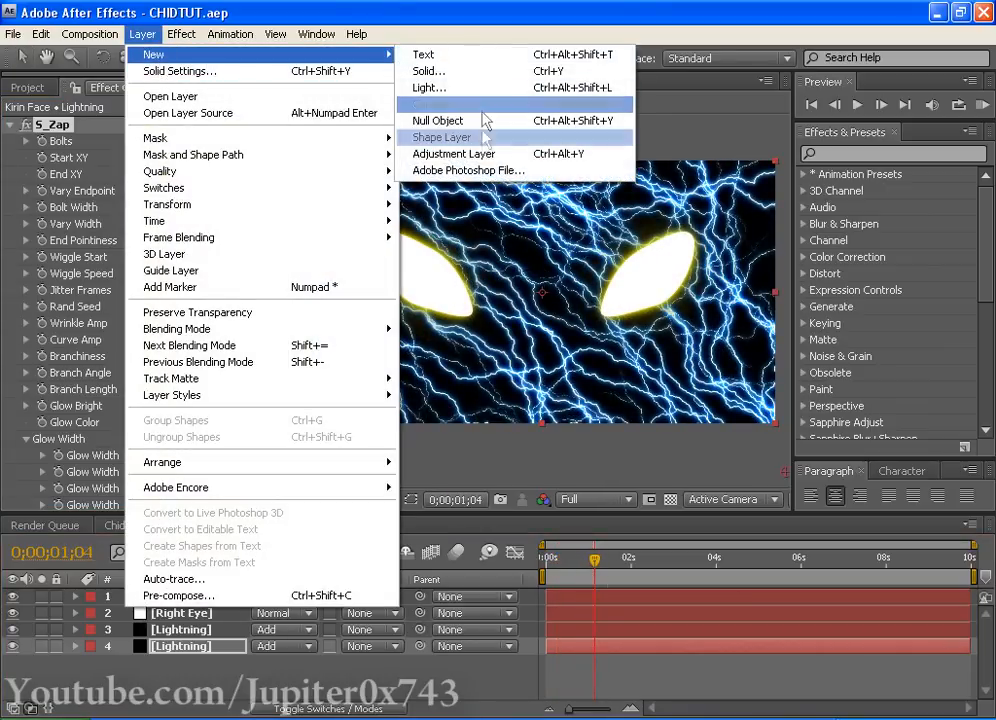
{"action": "left_click", "coordinate": [478, 152]}
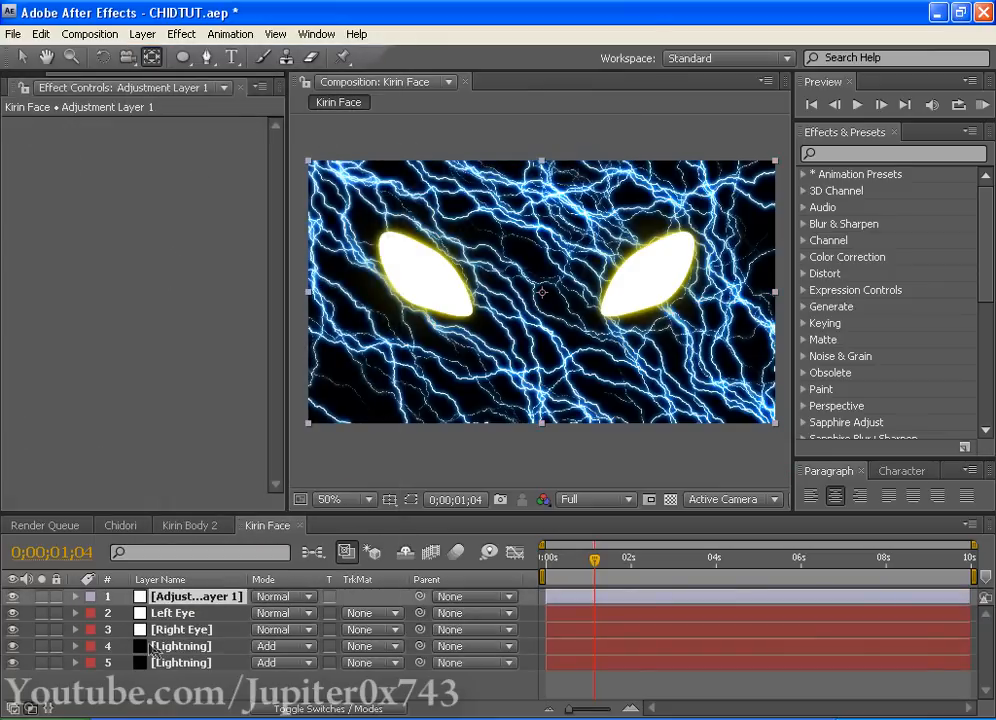
{"action": "left_click_drag", "start_coordinate": [177, 604], "coordinate": [168, 646]}
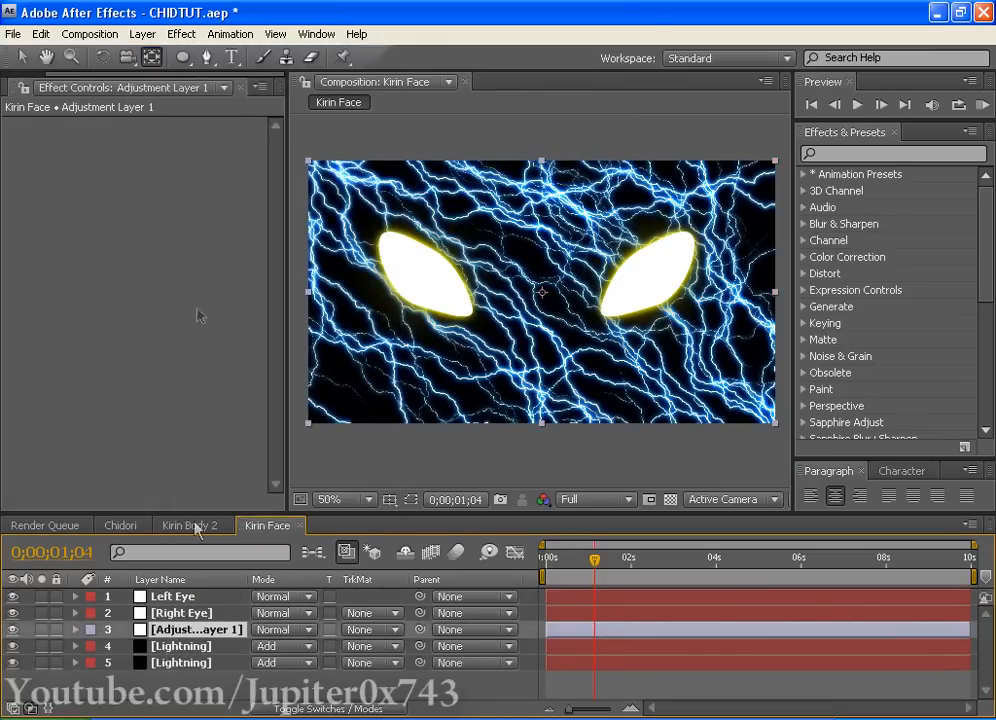
Step: Apply Radial Blur to the adjustment layer with Type Zoom and Amount 18.0, and save the project
{"action": "left_click", "coordinate": [181, 34]}
{"action": "mouse_move", "coordinate": [290, 147]}
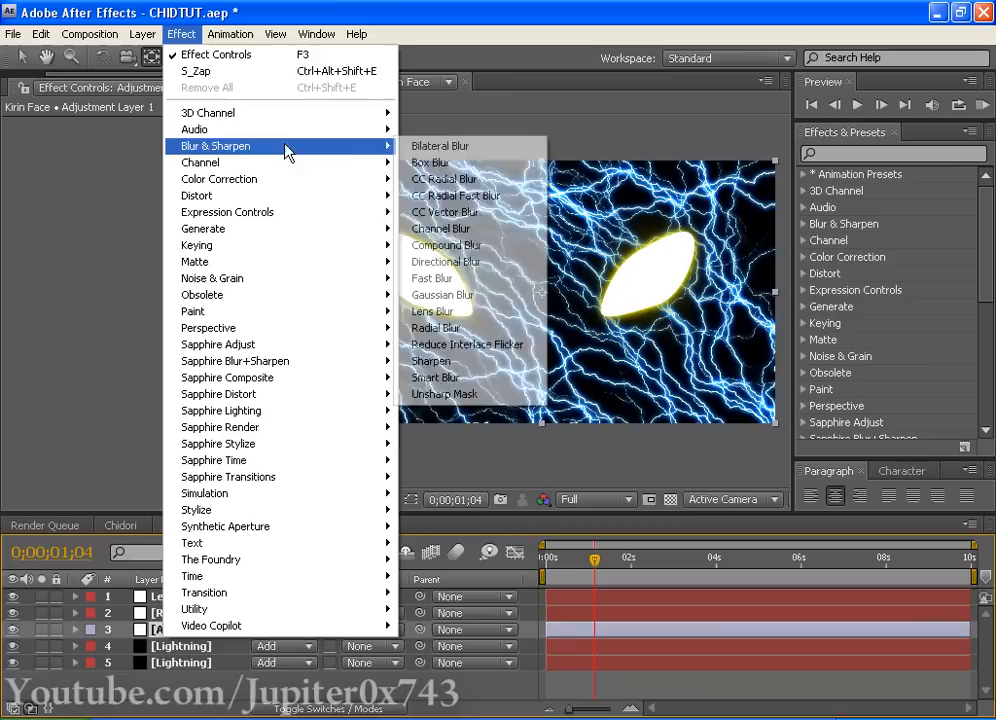
{"action": "left_click", "coordinate": [411, 333]}
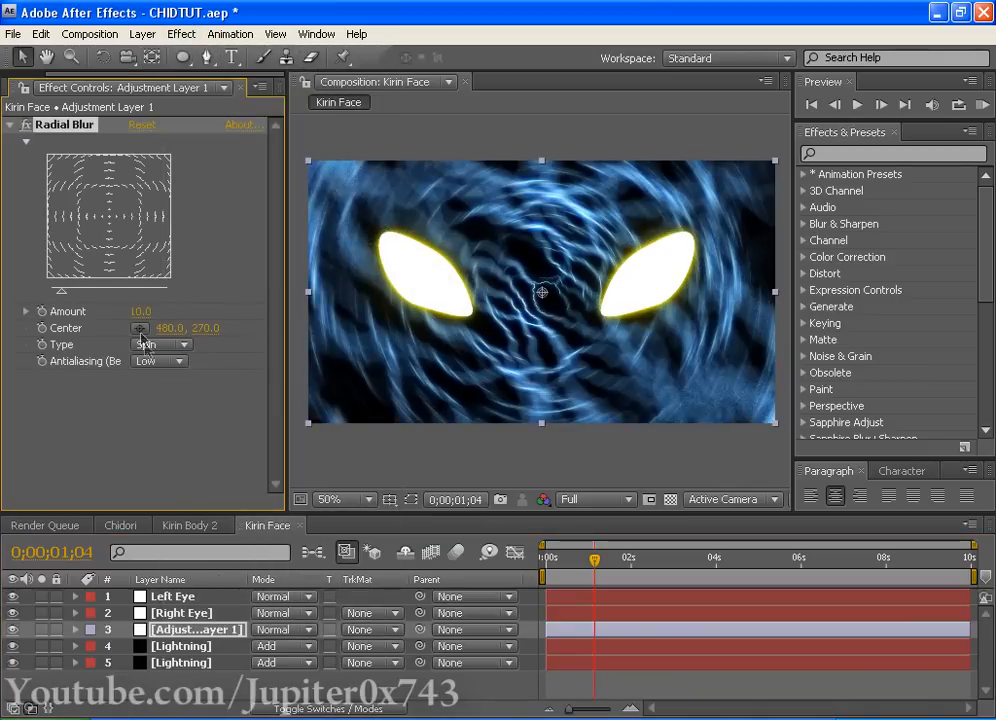
{"action": "left_click", "coordinate": [158, 344]}
{"action": "left_click", "coordinate": [150, 366]}
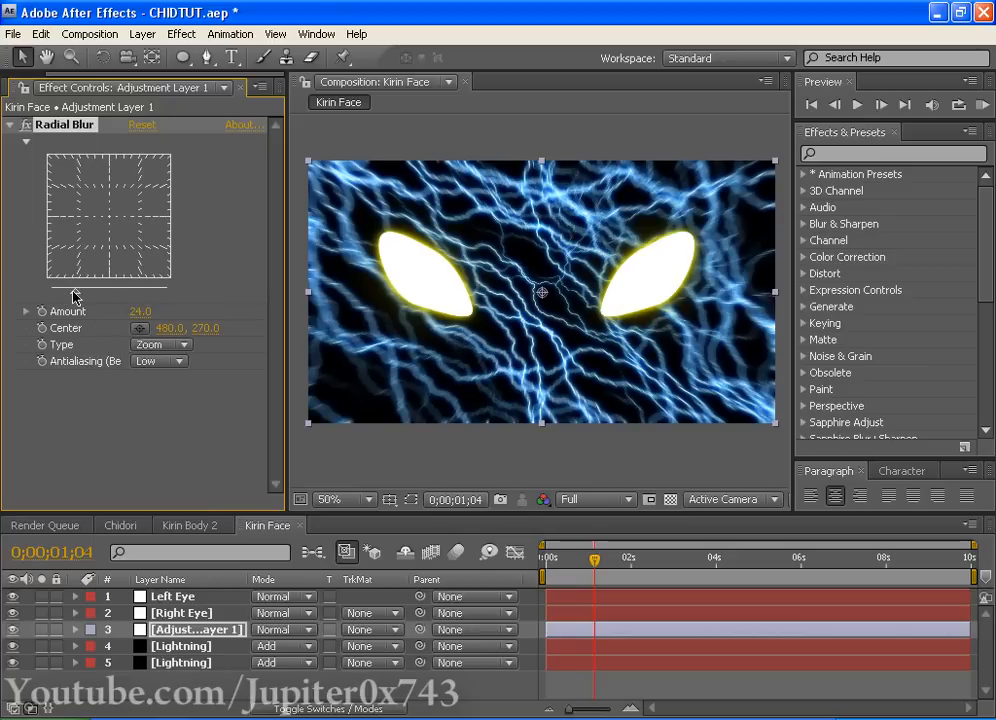
{"action": "left_click_drag", "start_coordinate": [73, 296], "coordinate": [67, 291]}
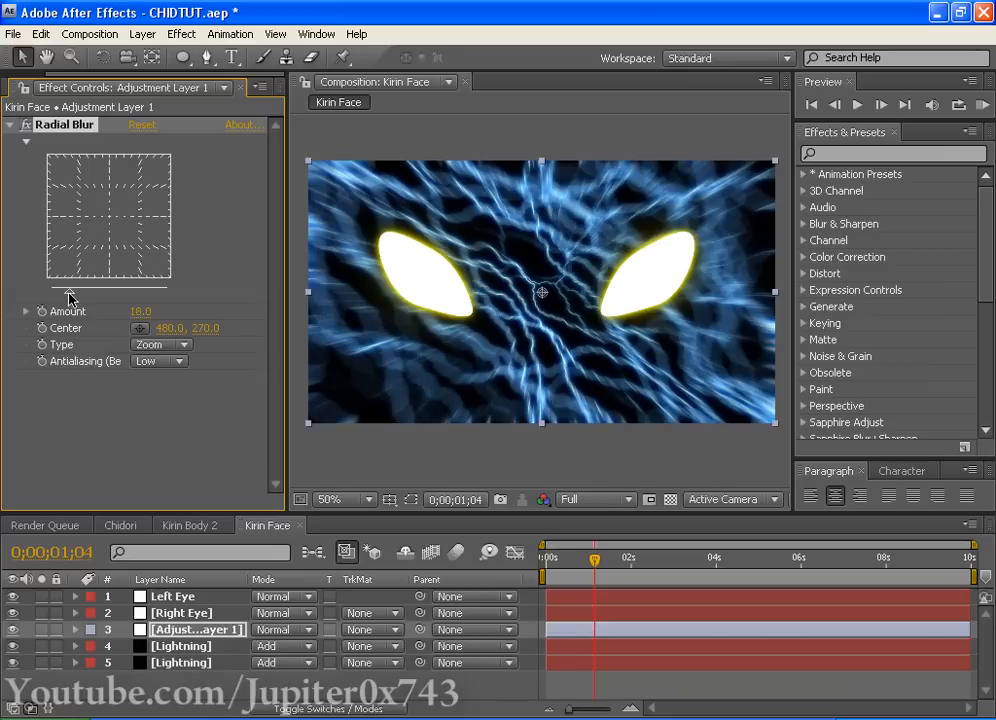
{"action": "key", "text": "ctrl+s"}
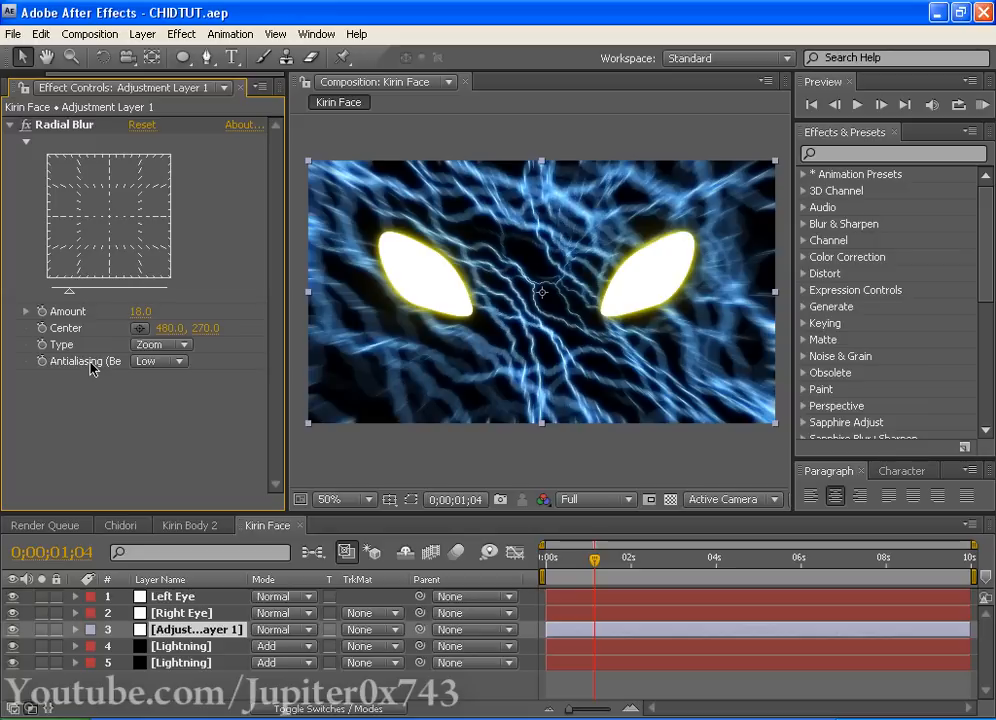
Step: Disable Radial Blur on the adjustment layer and add the CC Vector Blur effect above it
{"action": "left_click", "coordinate": [25, 127]}
{"action": "left_click", "coordinate": [181, 34]}
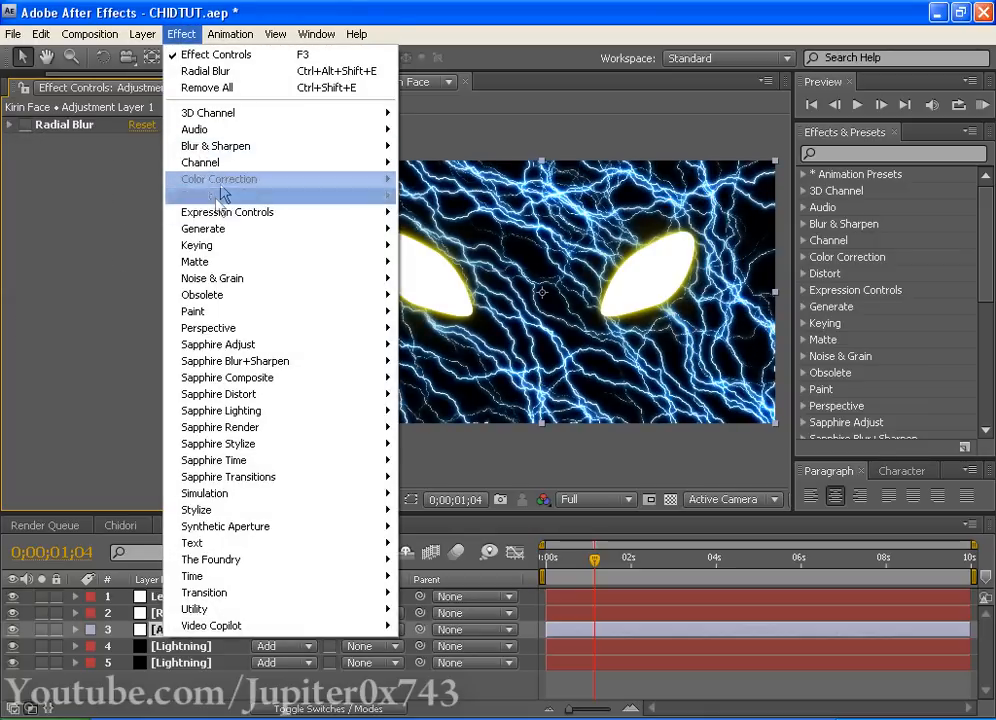
{"action": "mouse_move", "coordinate": [225, 146]}
{"action": "left_click", "coordinate": [495, 211]}
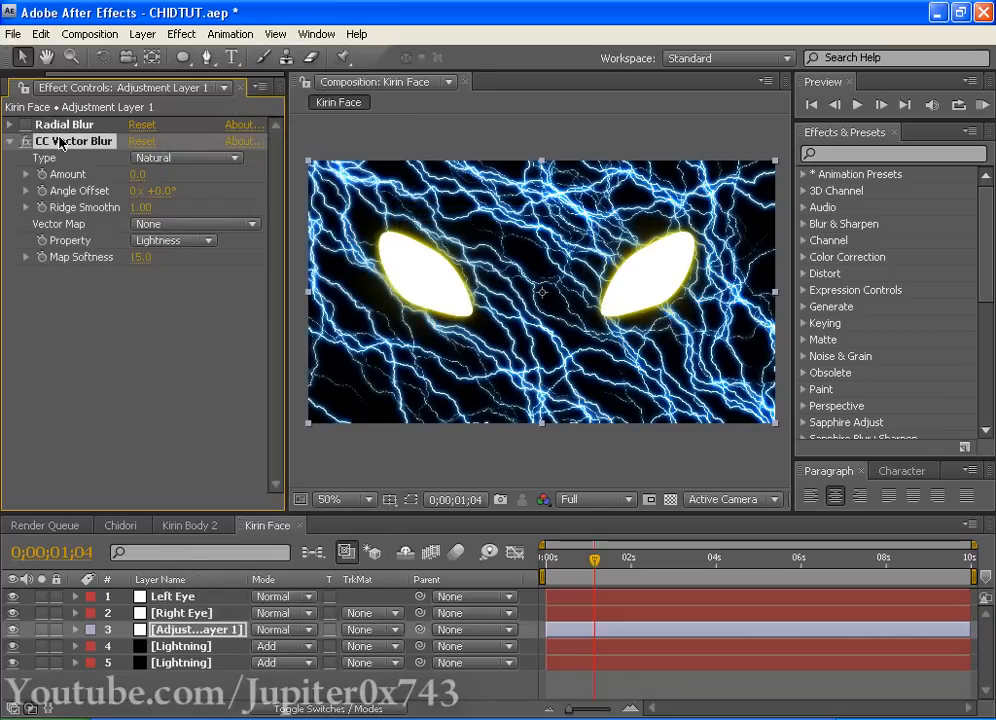
{"action": "left_click_drag", "start_coordinate": [60, 143], "coordinate": [53, 108]}
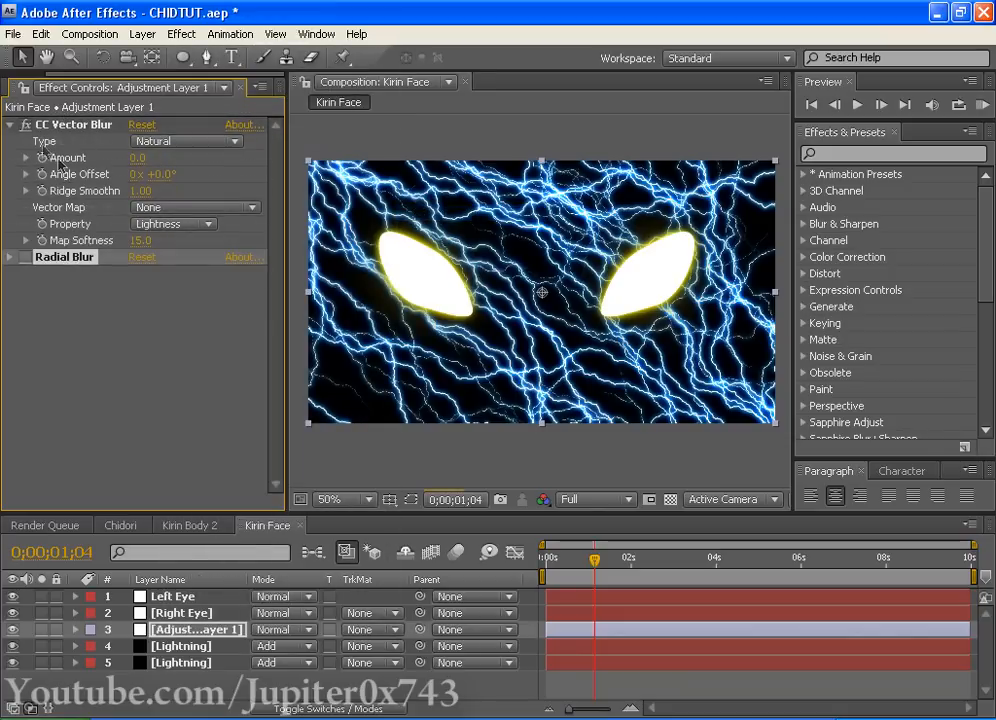
Step: Set CC Vector Blur's Amount to 14.0, re-enable Radial Blur on the adjustment layer, and save the project
{"action": "left_click", "coordinate": [47, 129]}
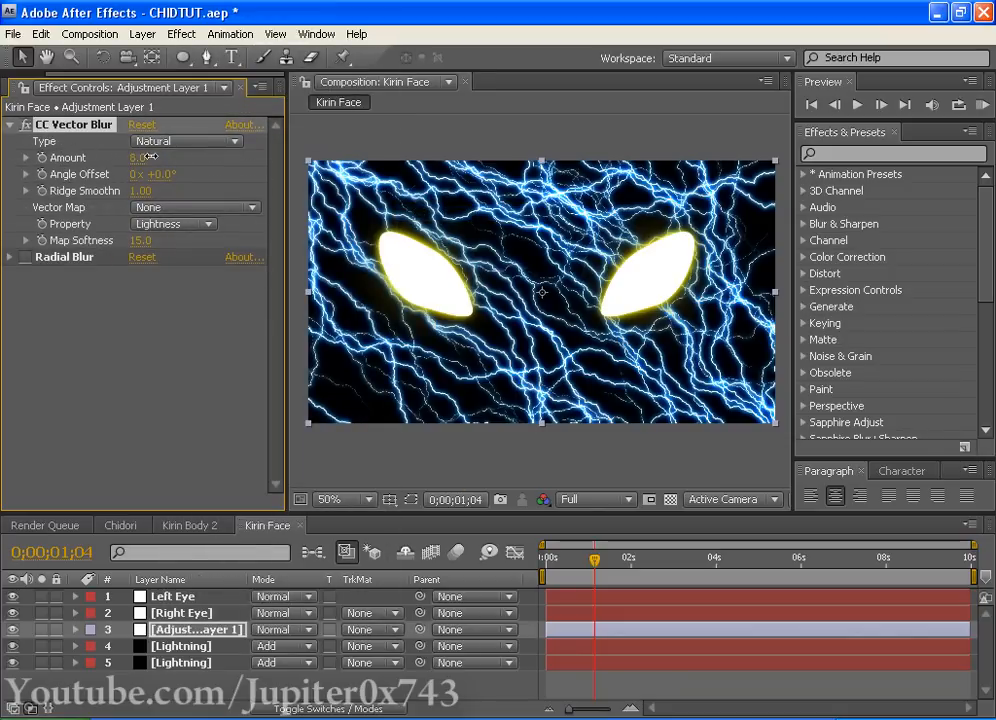
{"action": "mouse_move", "coordinate": [148, 157]}
{"action": "left_mouse_down"}
{"action": "mouse_move", "coordinate": [156, 157]}
{"action": "mouse_move", "coordinate": [140, 158]}
{"action": "mouse_move", "coordinate": [150, 157]}
{"action": "left_mouse_up"}
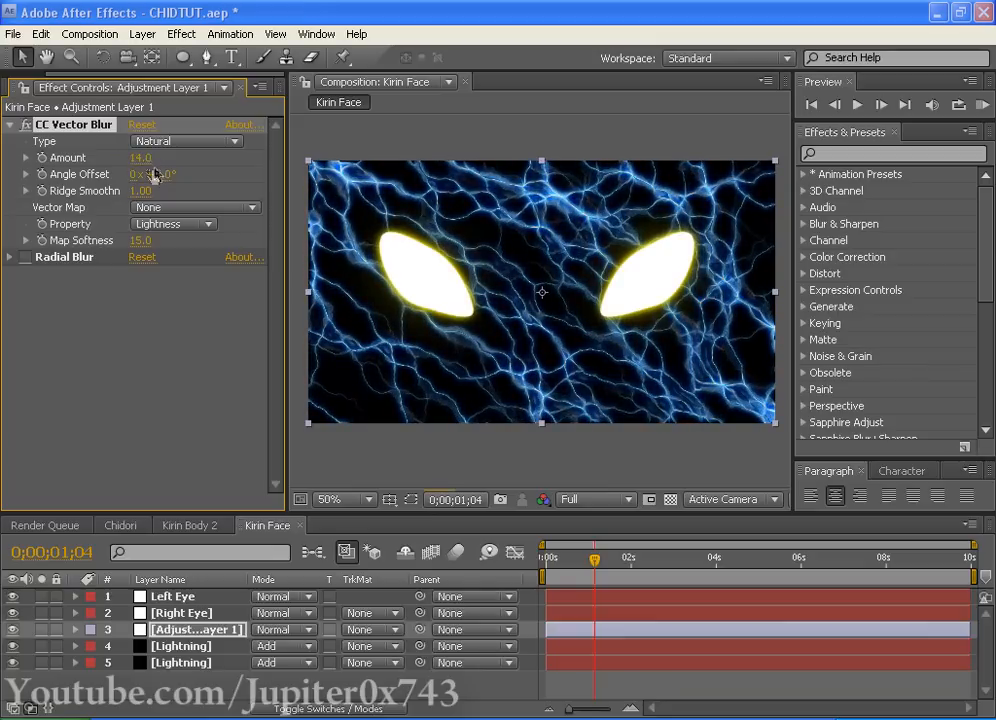
{"action": "left_click", "coordinate": [10, 124]}
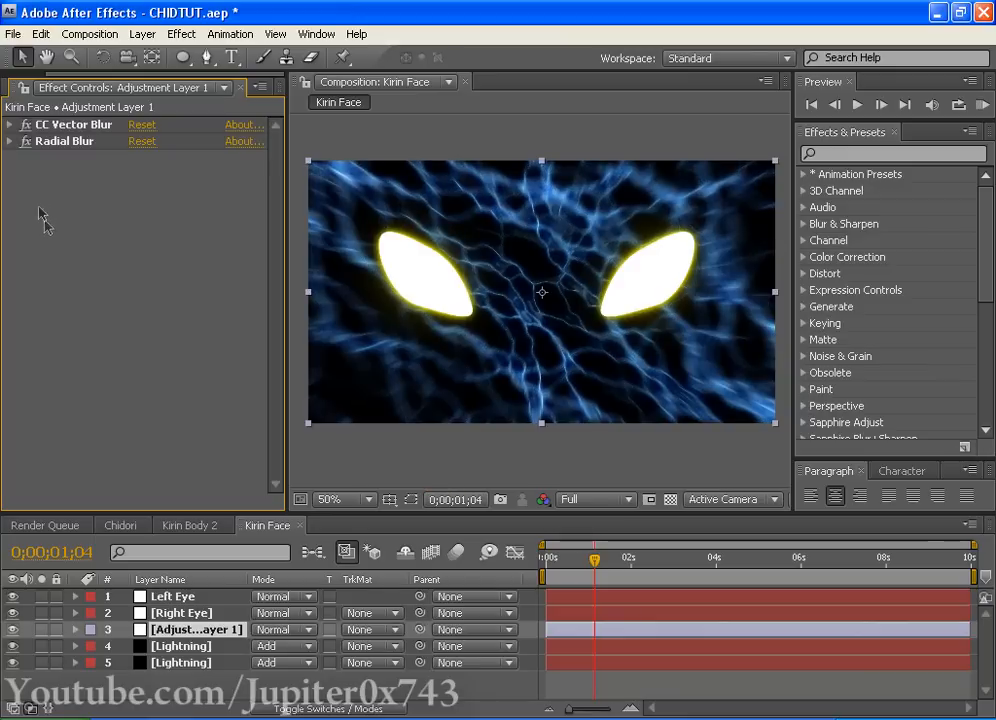
{"action": "key", "text": "ctrl+s"}
Step: Add a second adjustment layer and place it between the eye layers and the first adjustment layer
{"action": "left_click", "coordinate": [142, 34]}
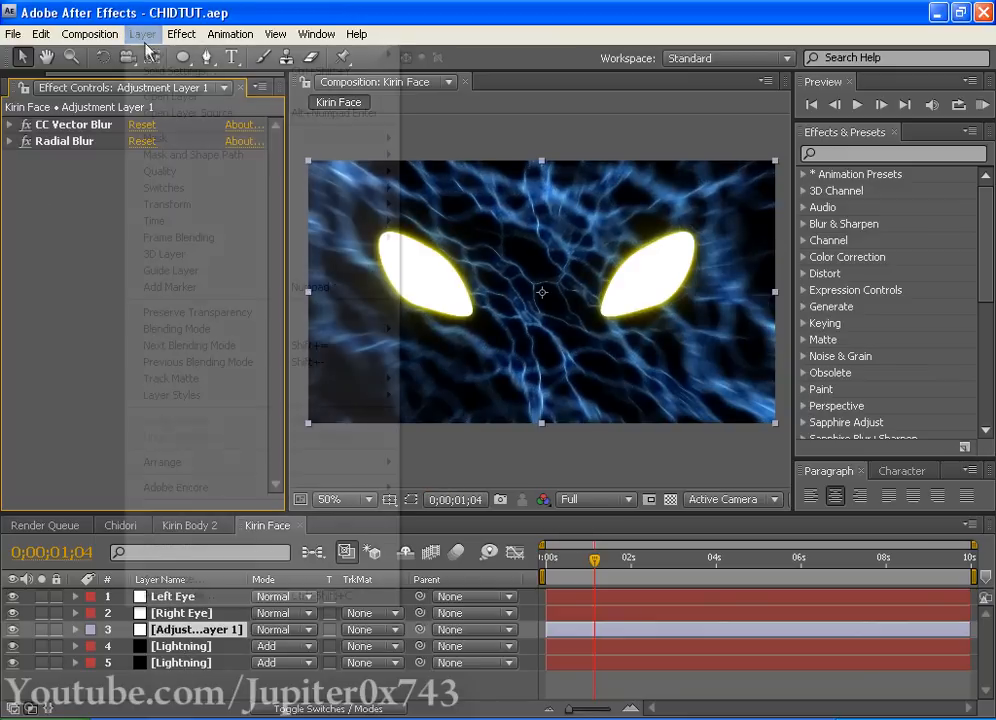
{"action": "mouse_move", "coordinate": [420, 53]}
{"action": "left_click", "coordinate": [560, 152]}
{"action": "left_click_drag", "start_coordinate": [175, 597], "coordinate": [190, 640]}
Step: Apply Curves to the second adjustment layer, raise the RGB midtones slightly to brighten the lightning, and save the project
{"action": "left_click", "coordinate": [181, 36]}
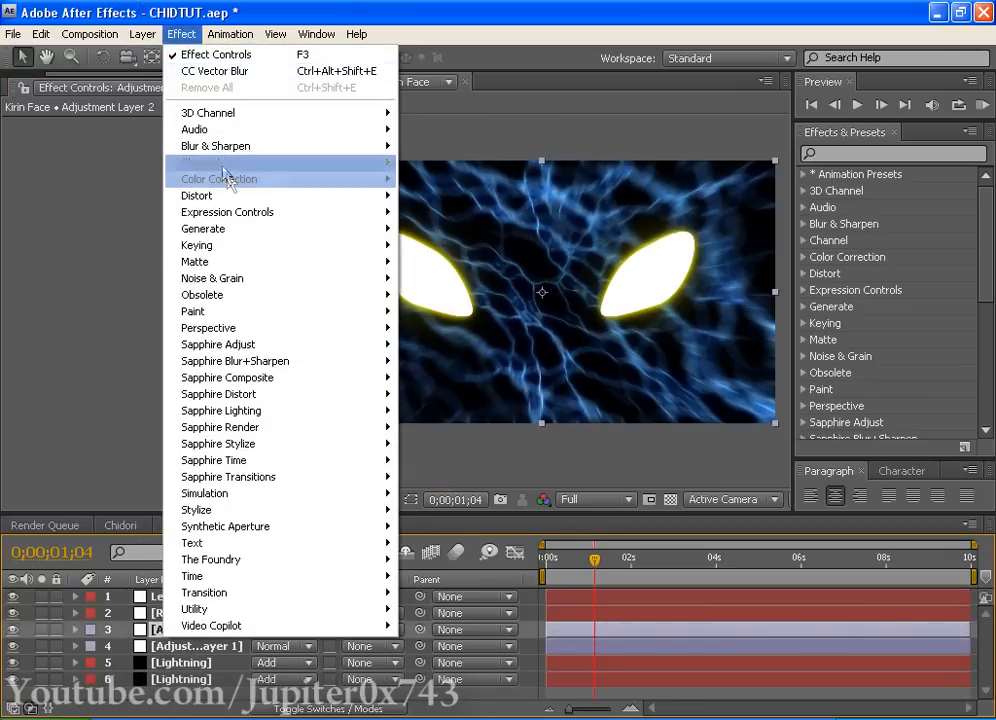
{"action": "mouse_move", "coordinate": [350, 182]}
{"action": "left_click", "coordinate": [430, 430]}
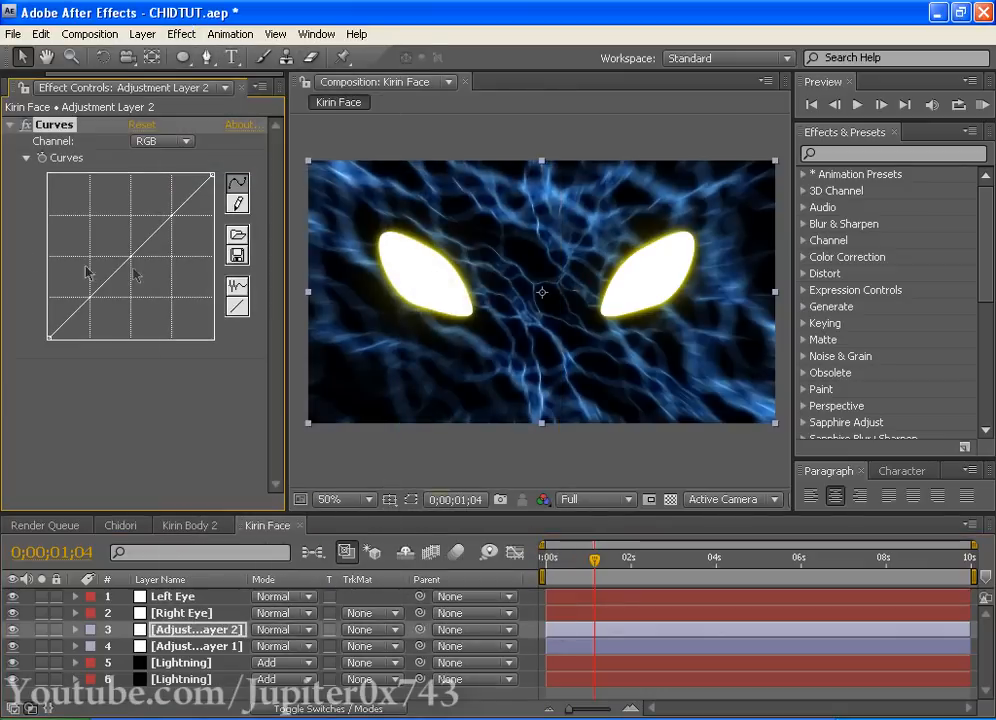
{"action": "left_click_drag", "start_coordinate": [129, 262], "coordinate": [121, 252]}
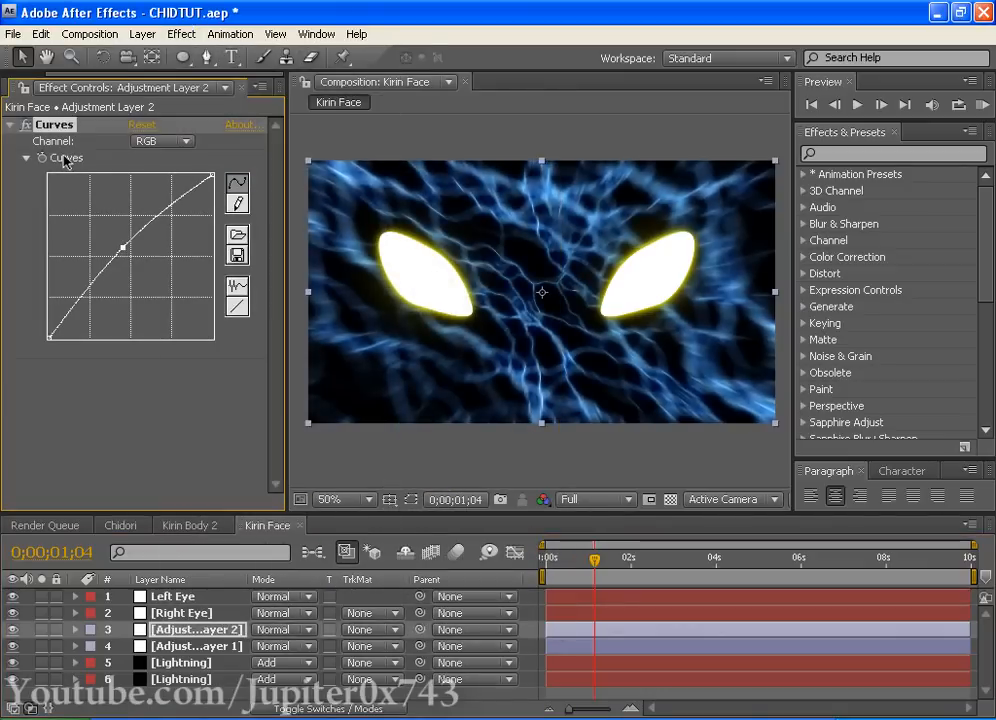
{"action": "left_click", "coordinate": [10, 124]}
{"action": "key", "text": "ctrl+s"}
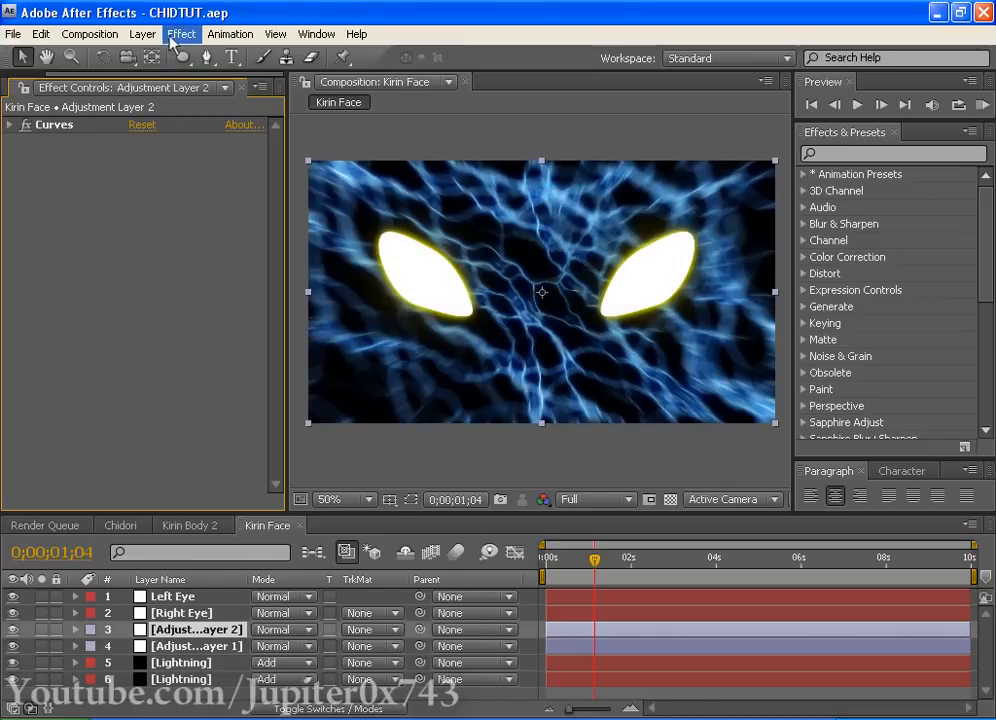
Step: Apply the Stylize Glow effect to the second adjustment layer with a Glow Radius of 31.0, and save the project
{"action": "left_click", "coordinate": [181, 34]}
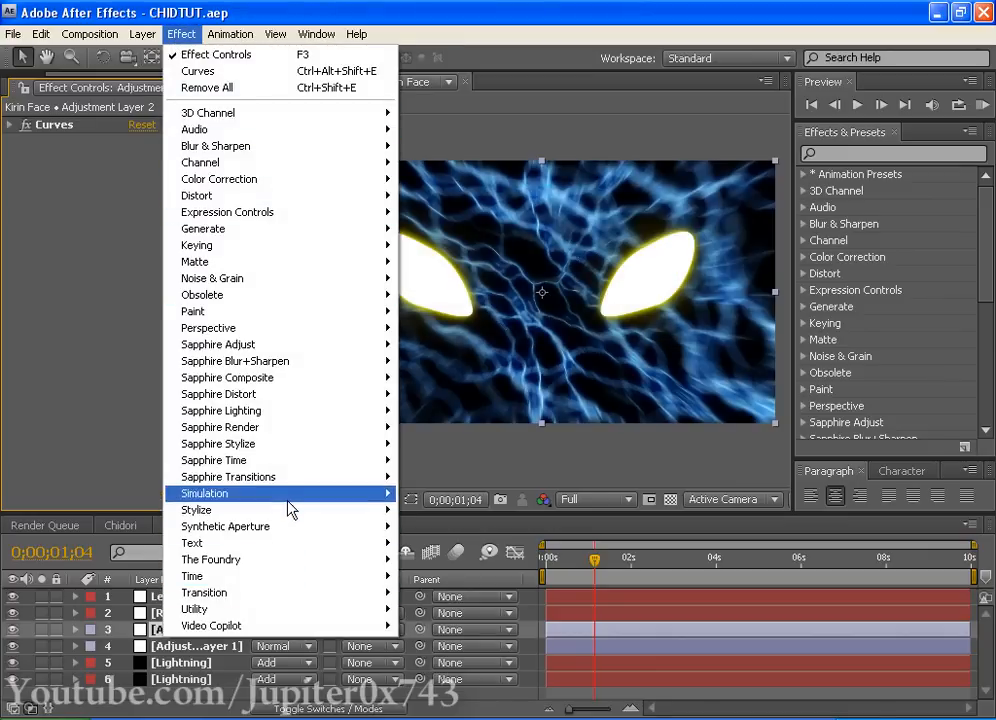
{"action": "mouse_move", "coordinate": [289, 510]}
{"action": "left_click", "coordinate": [482, 377]}
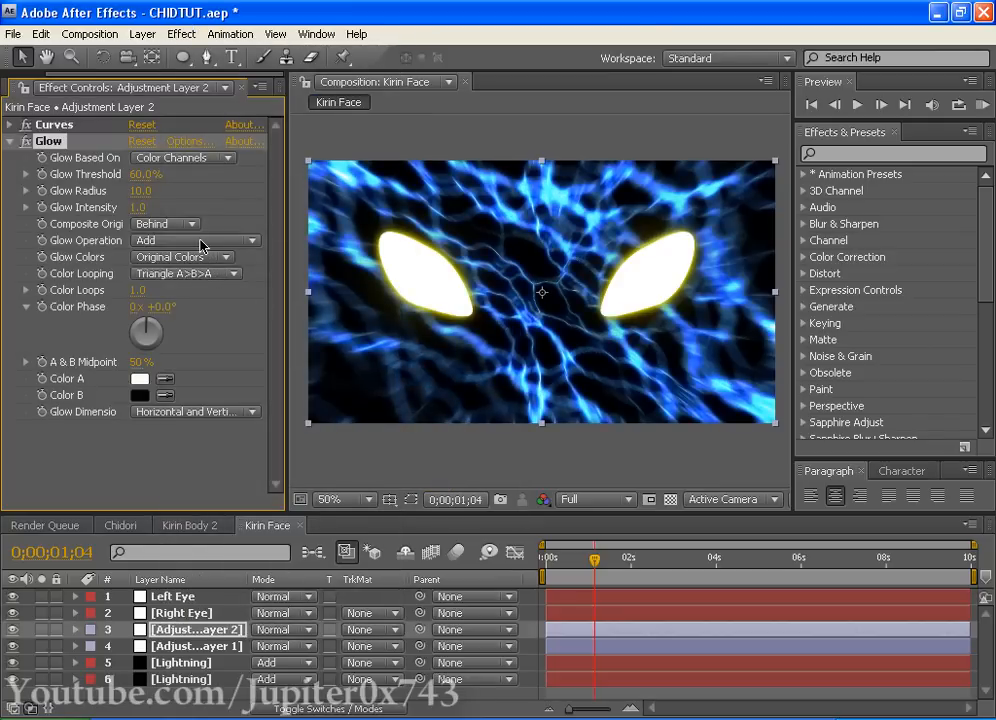
{"action": "key", "text": "ctrl+s"}
{"action": "left_click_drag", "start_coordinate": [170, 192], "coordinate": [168, 197]}
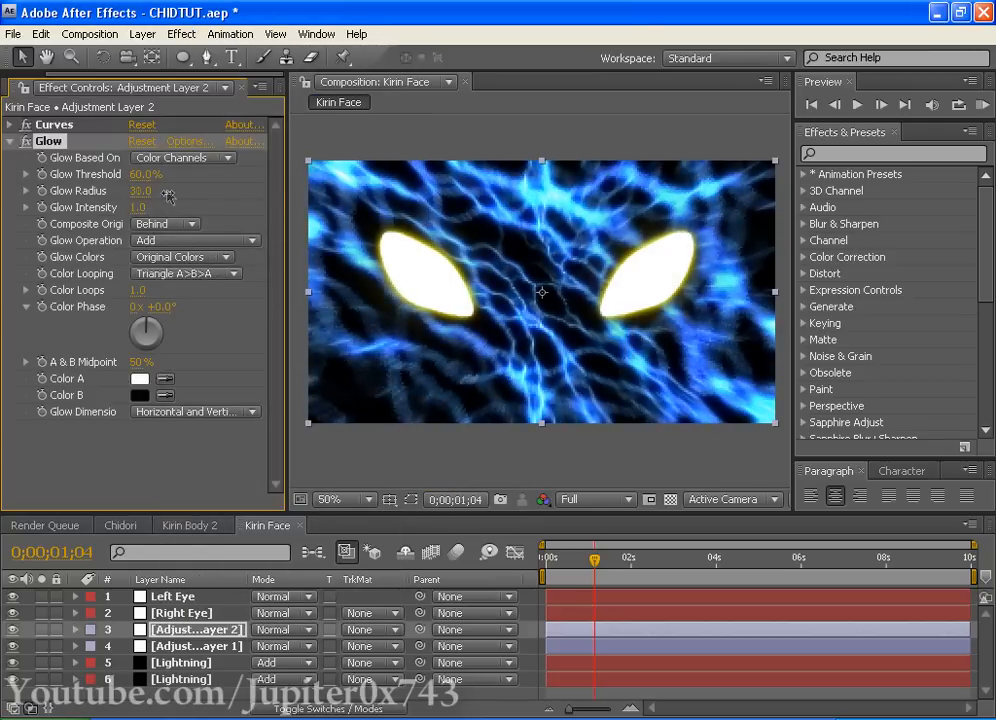
{"action": "key", "text": "ctrl+s"}
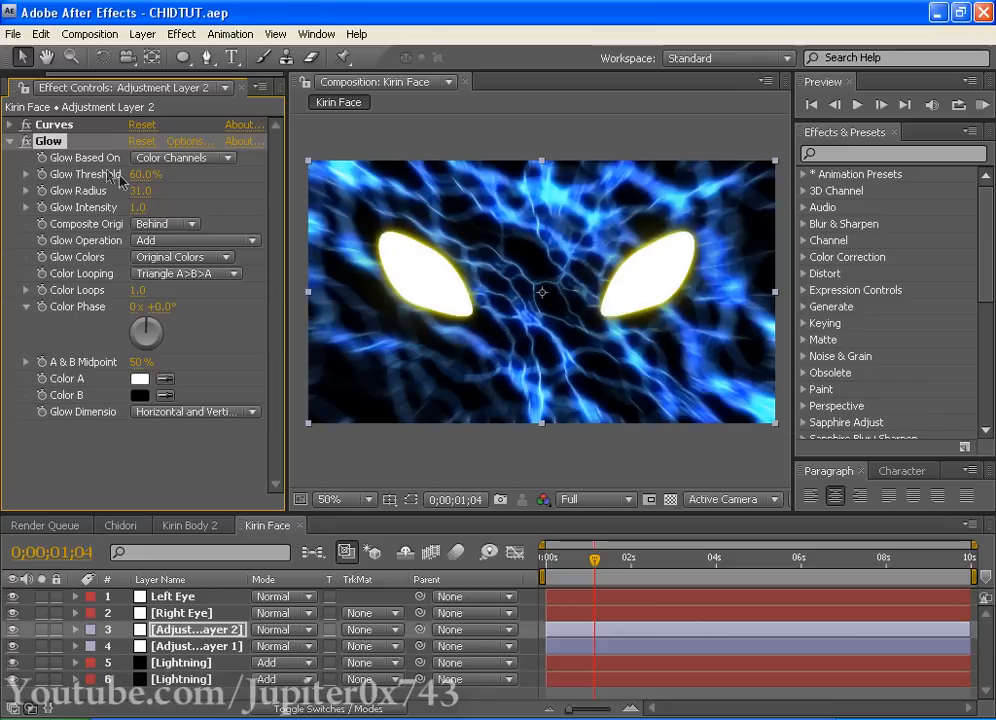
{"action": "left_click", "coordinate": [9, 243]}
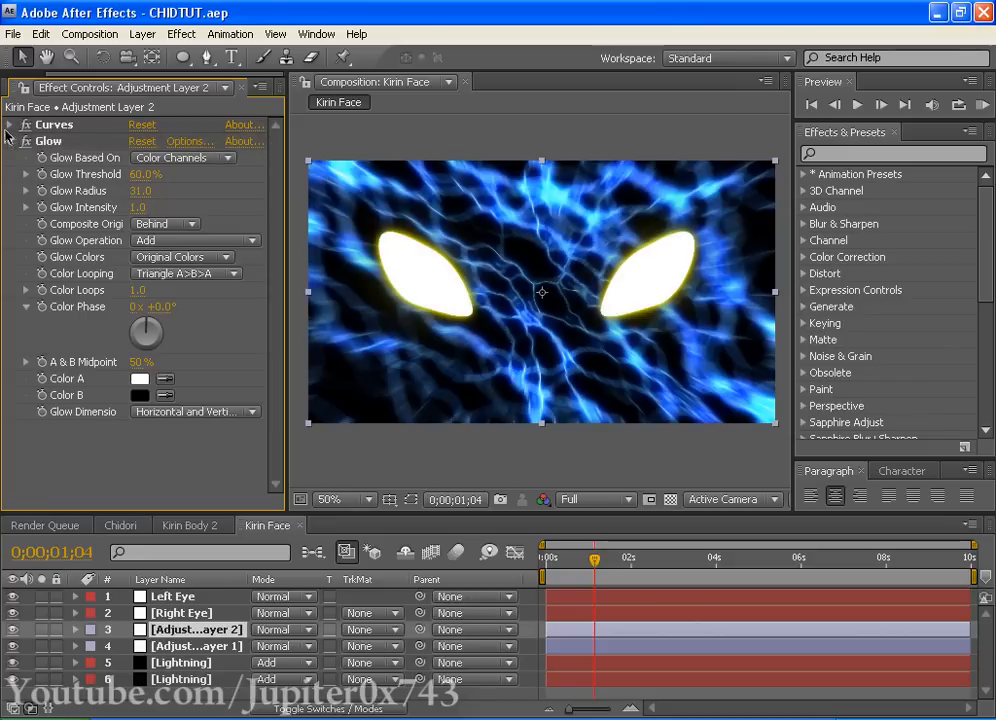
{"action": "left_click", "coordinate": [8, 140]}
Step: Add a third adjustment layer above all layers, apply Curves to it with a slightly adjusted RGB curve, and save the project
{"action": "left_click", "coordinate": [142, 34]}
{"action": "mouse_move", "coordinate": [135, 54]}
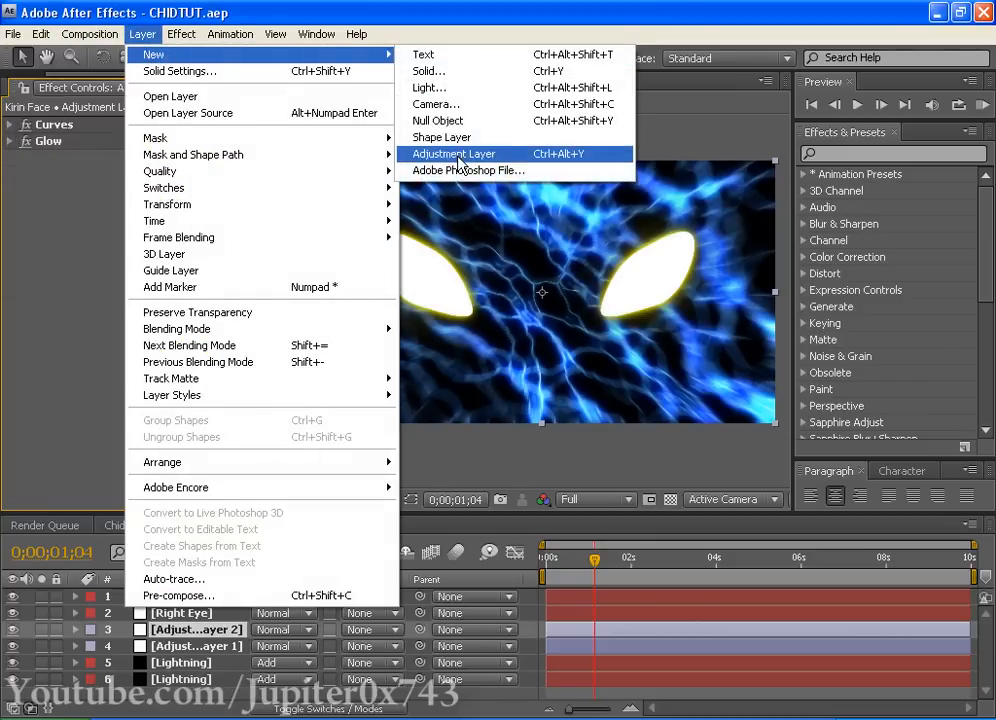
{"action": "left_click", "coordinate": [454, 154]}
{"action": "left_click", "coordinate": [181, 34]}
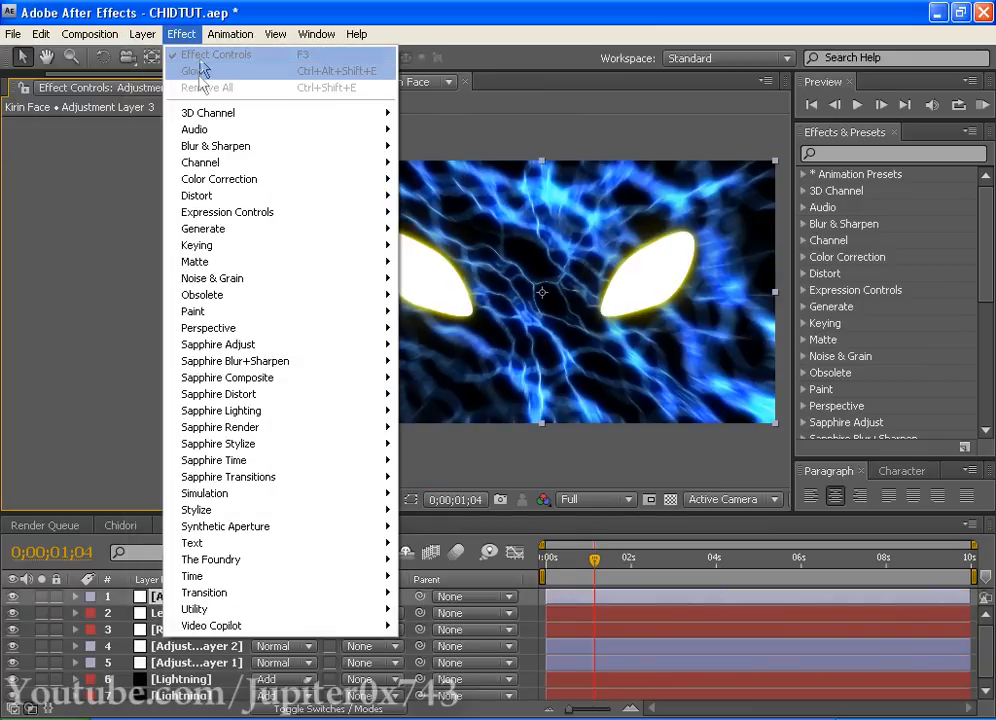
{"action": "mouse_move", "coordinate": [230, 179]}
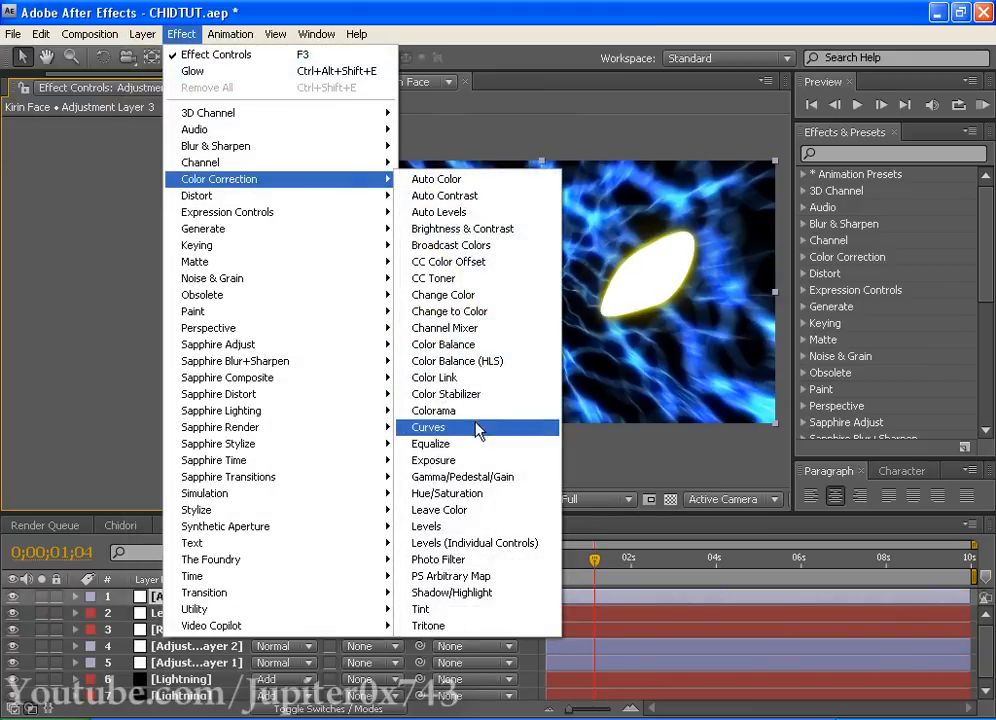
{"action": "left_click", "coordinate": [445, 425]}
{"action": "mouse_move", "coordinate": [131, 251]}
{"action": "left_mouse_down"}
{"action": "mouse_move", "coordinate": [136, 261]}
{"action": "mouse_move", "coordinate": [131, 243]}
{"action": "left_mouse_up"}
{"action": "left_click", "coordinate": [115, 265]}
{"action": "left_click", "coordinate": [10, 125]}
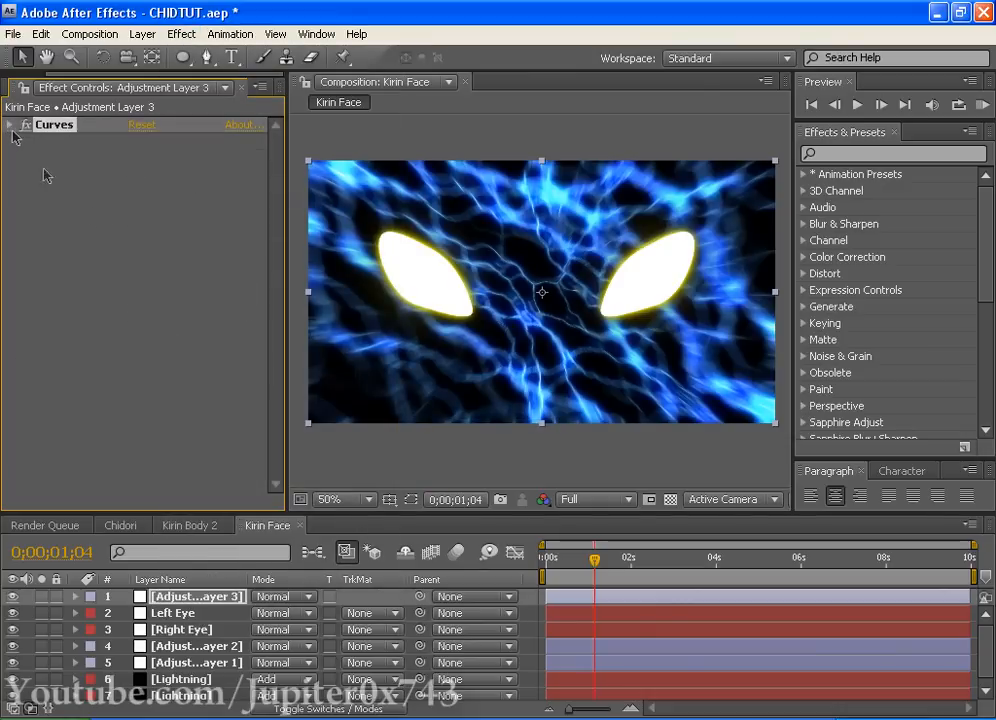
{"action": "key", "text": "ctrl+s"}
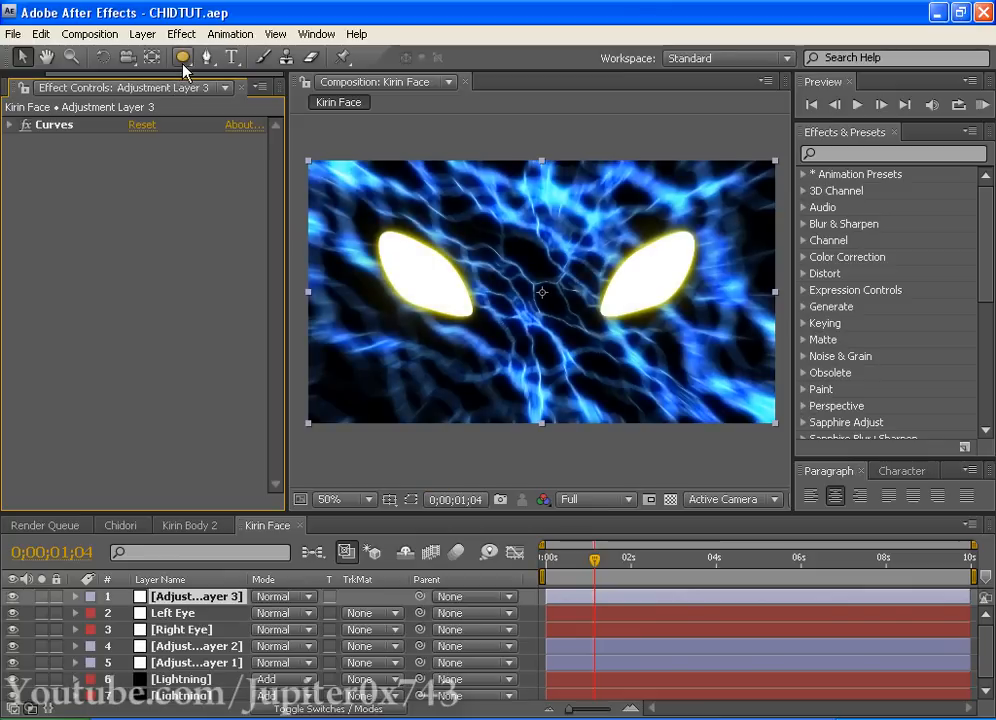
Step: Apply CC Radial Blur to the third adjustment layer with Type Centered Zoom and Amount 7.0
{"action": "left_click", "coordinate": [181, 34]}
{"action": "mouse_move", "coordinate": [221, 150]}
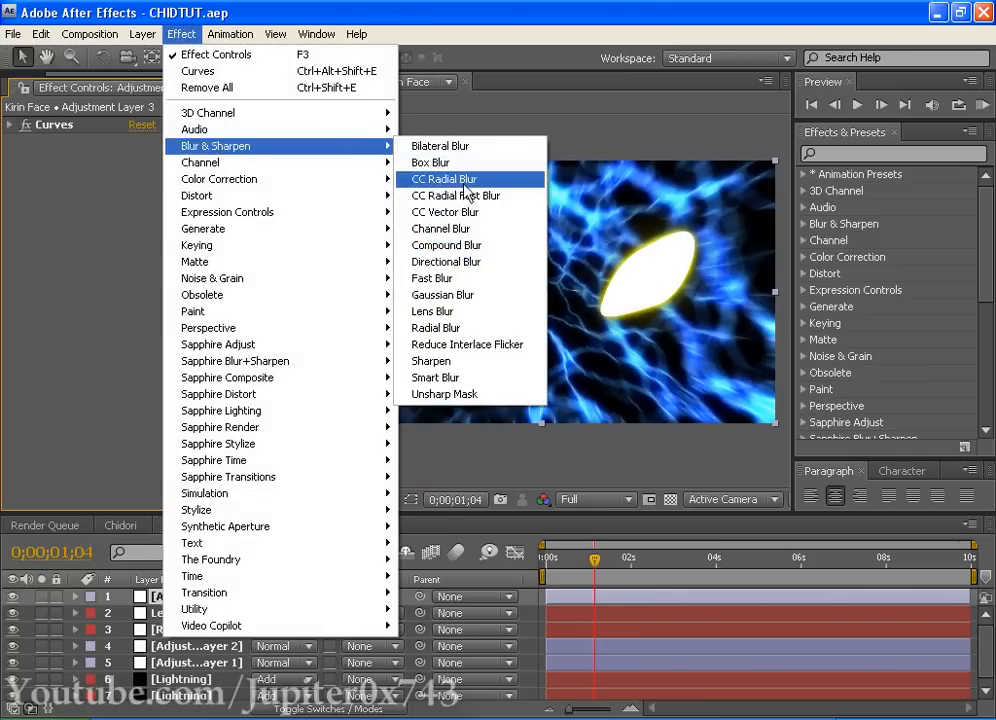
{"action": "left_click", "coordinate": [462, 180]}
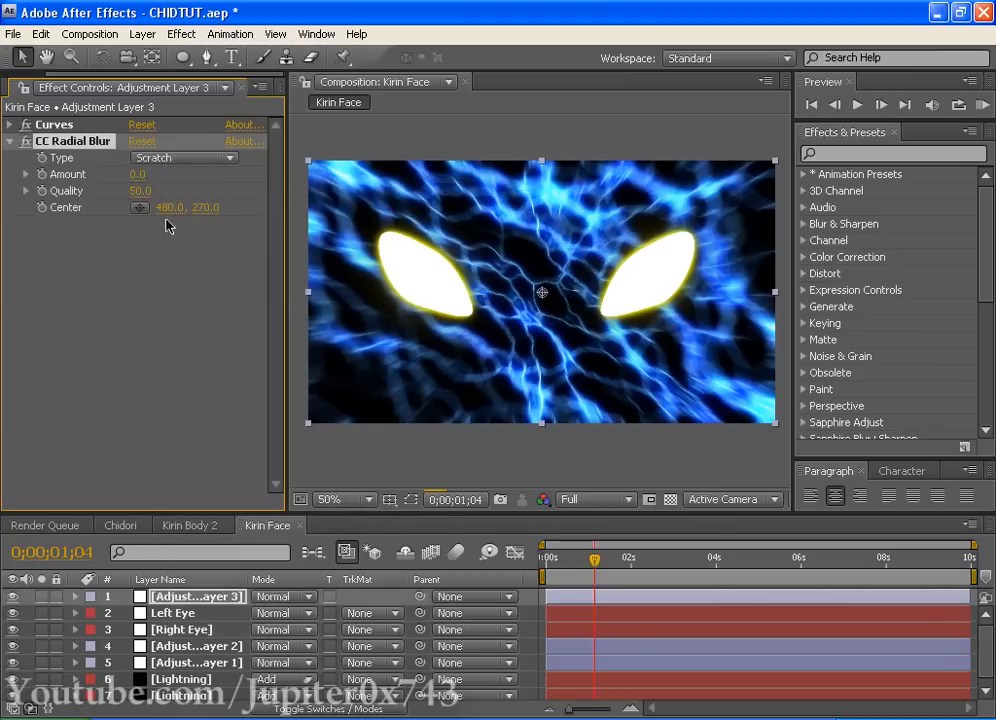
{"action": "left_click", "coordinate": [160, 158]}
{"action": "left_click", "coordinate": [170, 117]}
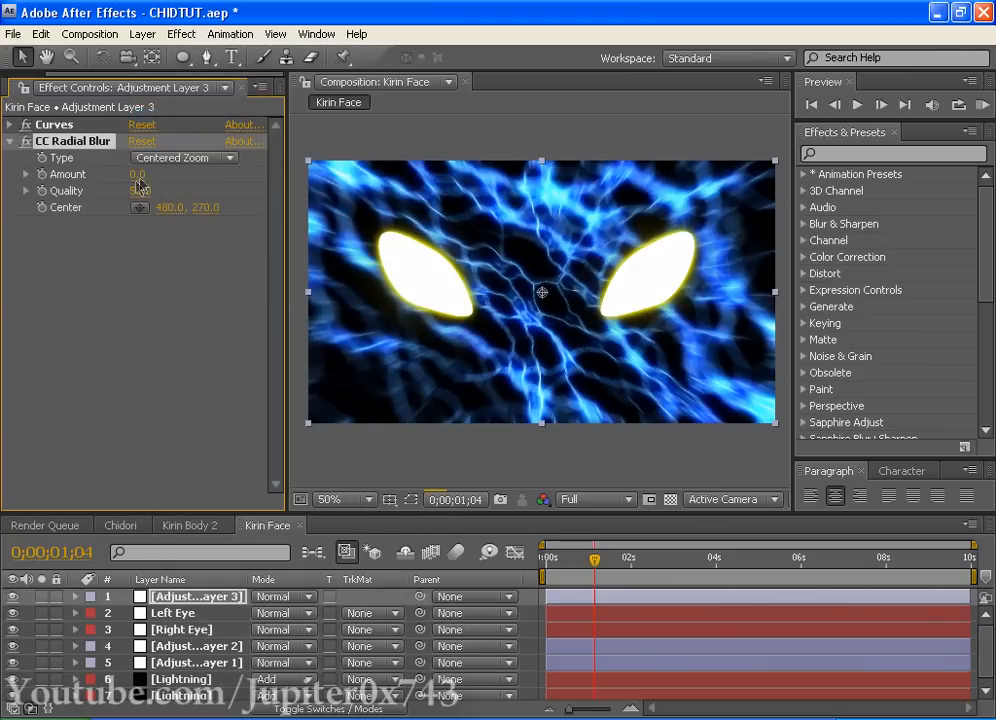
{"action": "left_click_drag", "start_coordinate": [141, 174], "coordinate": [146, 174]}
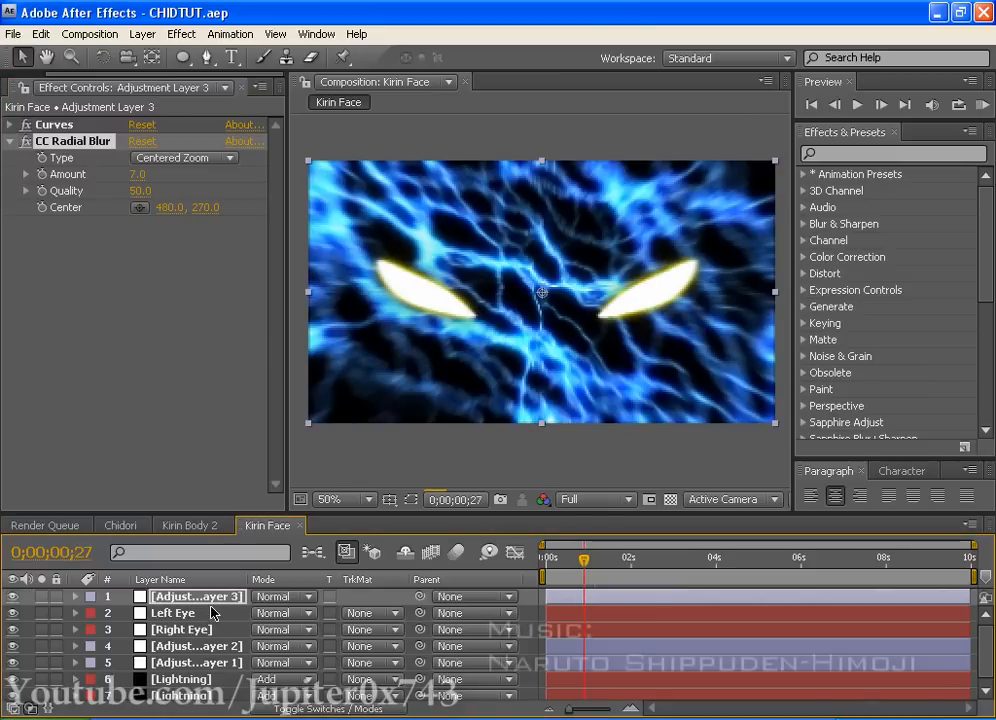
{"action": "left_click", "coordinate": [208, 613]}
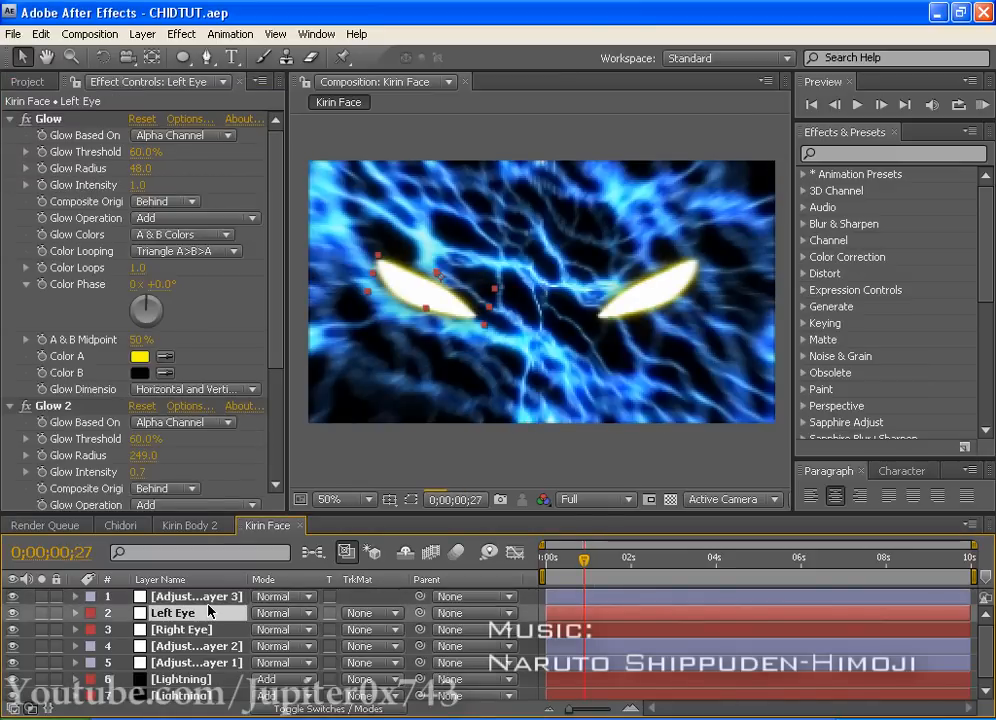
{"action": "double_click", "coordinate": [206, 612]}
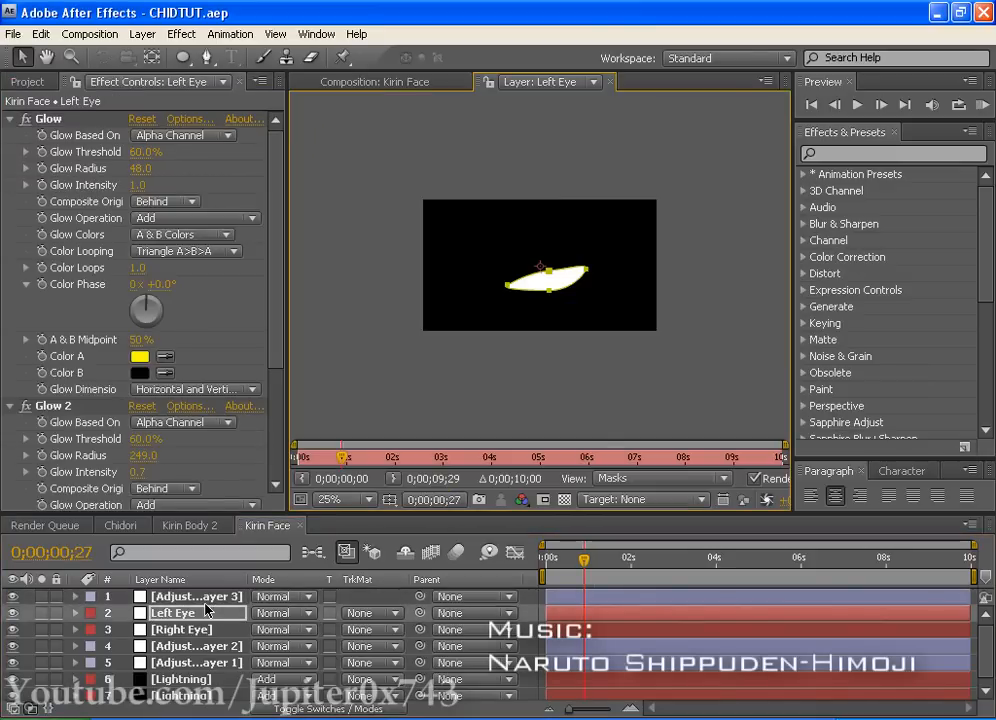
{"action": "left_click", "coordinate": [612, 81]}
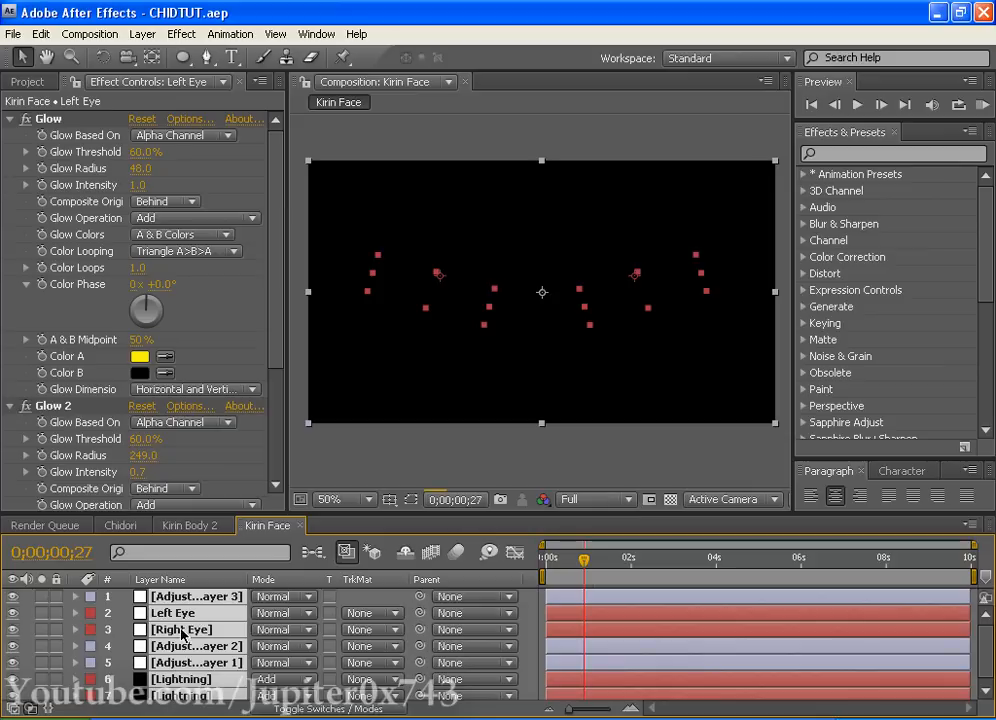
Step: Keyframe Opacity at 0% at 0;00;00;27 on every layer except the two eye layers
{"action": "left_click", "coordinate": [180, 630]}
{"action": "left_click", "coordinate": [173, 614], "text": "ctrl"}
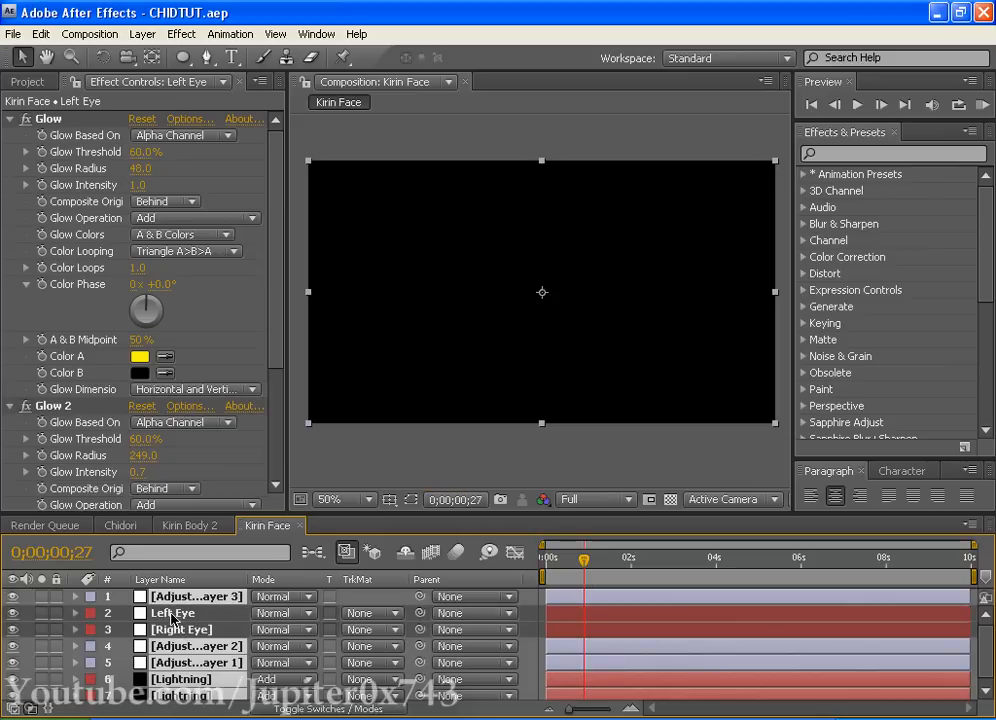
{"action": "key", "text": "t"}
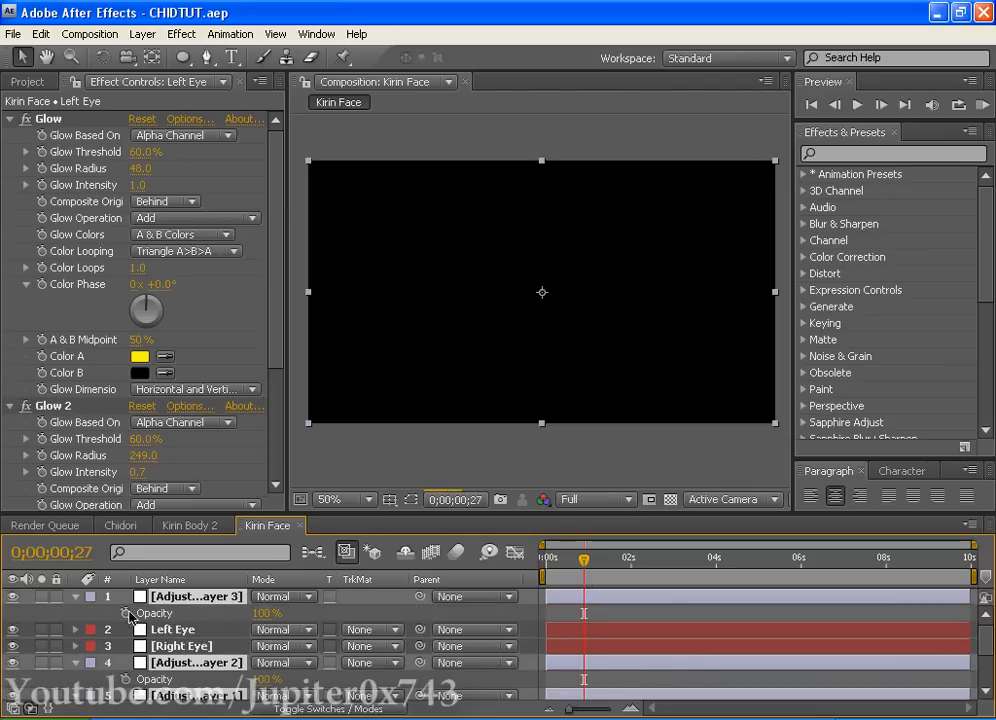
{"action": "left_click", "coordinate": [126, 613]}
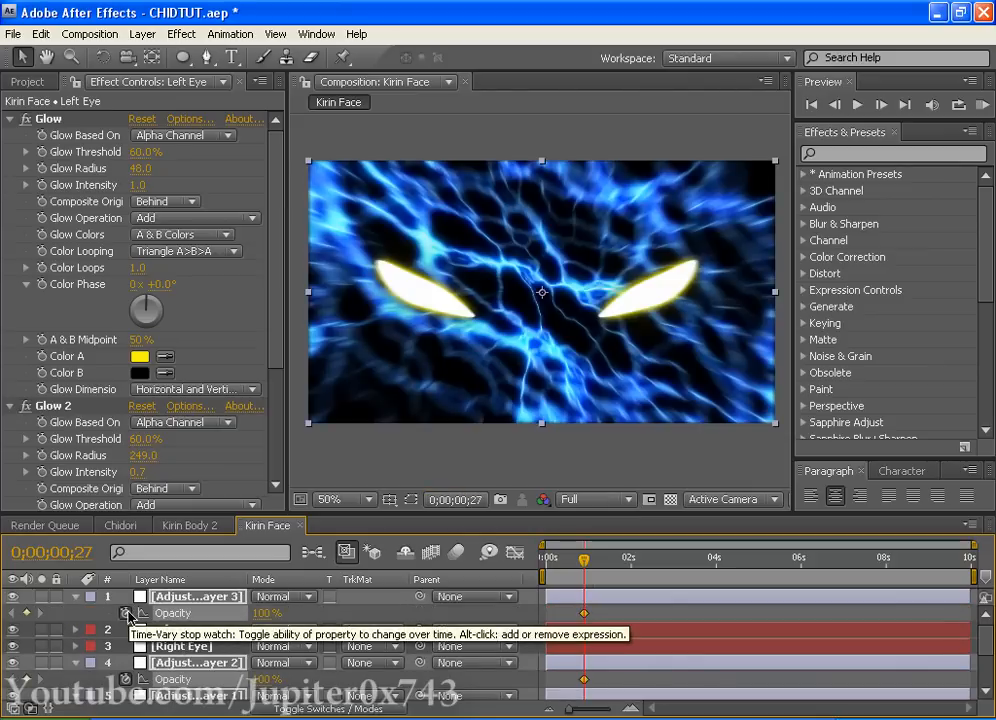
{"action": "left_click", "coordinate": [263, 613]}
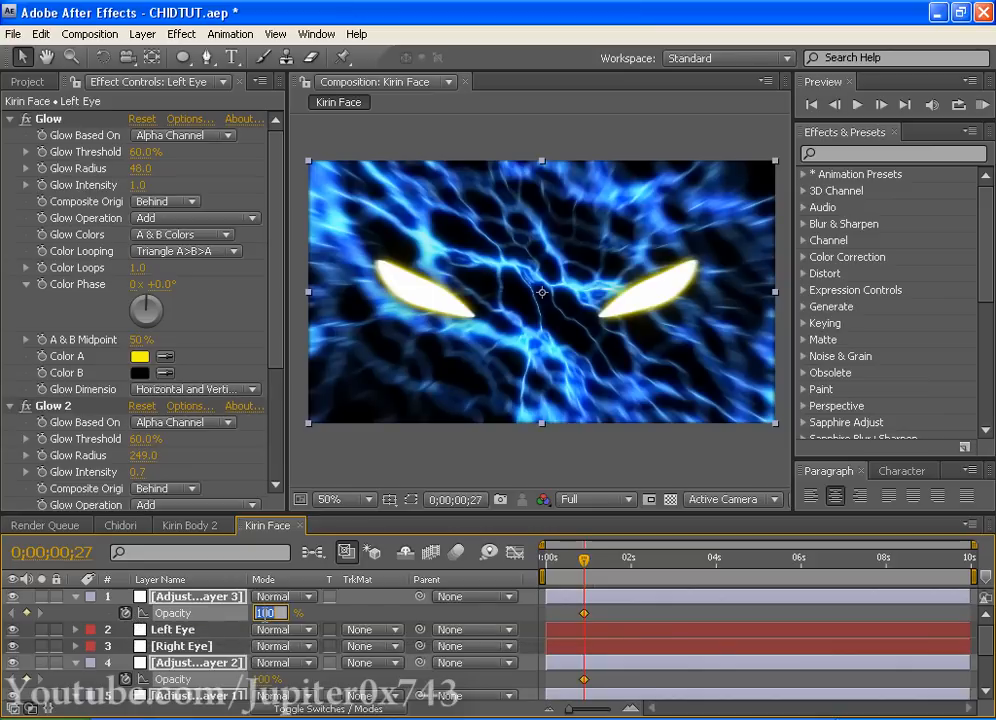
{"action": "type", "text": "0"}
{"action": "key", "text": "Return"}
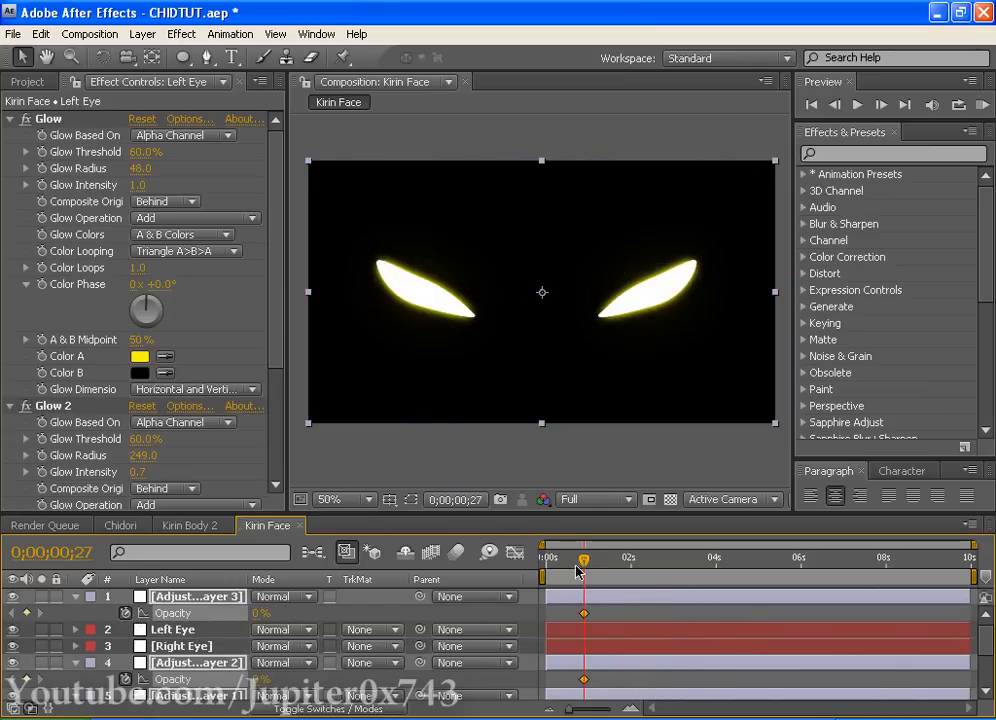
Step: Keyframe the selected layers' Opacity at 100% at 0;00;01;02, check the fade-in along the timeline, and save the project
{"action": "left_click_drag", "start_coordinate": [582, 566], "coordinate": [593, 570]}
{"action": "left_click_drag", "start_coordinate": [256, 616], "coordinate": [847, 616]}
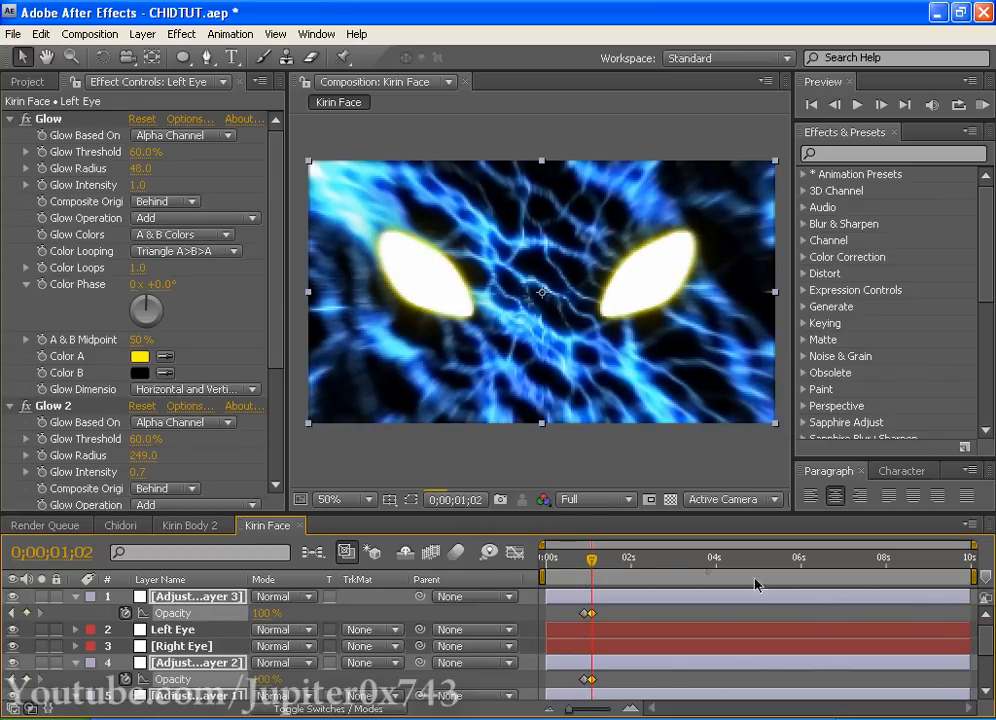
{"action": "left_click_drag", "start_coordinate": [551, 566], "coordinate": [629, 572]}
{"action": "key", "text": "ctrl+s"}
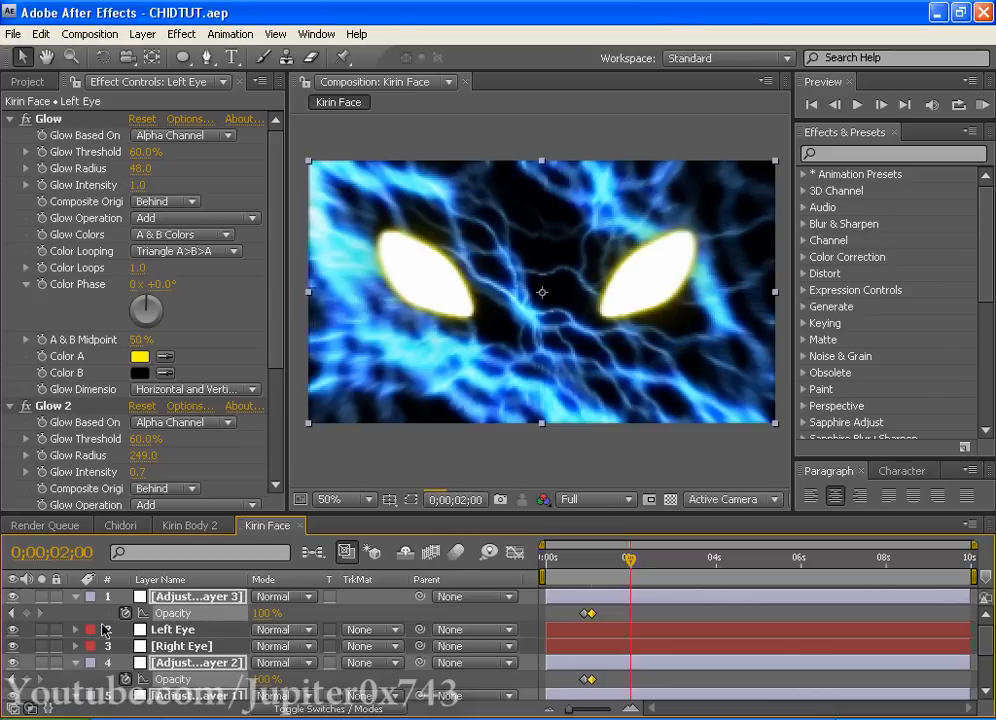
{"action": "left_click_drag", "start_coordinate": [621, 569], "coordinate": [601, 586]}
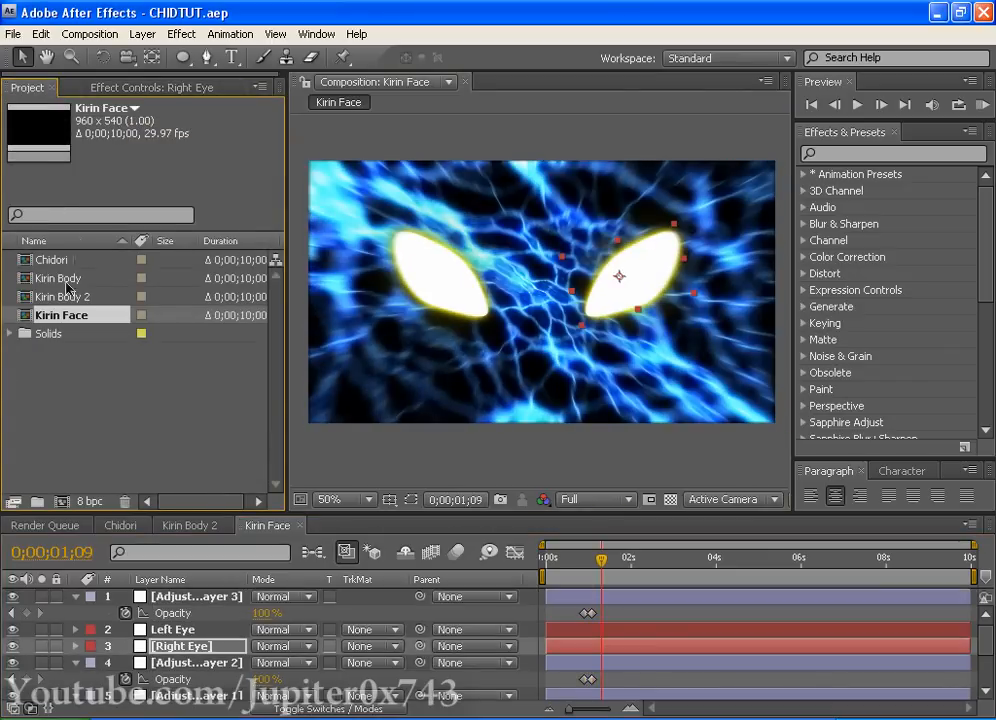
Step: Nest the Kirin Face composition in a new composition and scale its layer up to 105%
{"action": "left_click_drag", "start_coordinate": [66, 316], "coordinate": [13, 501]}
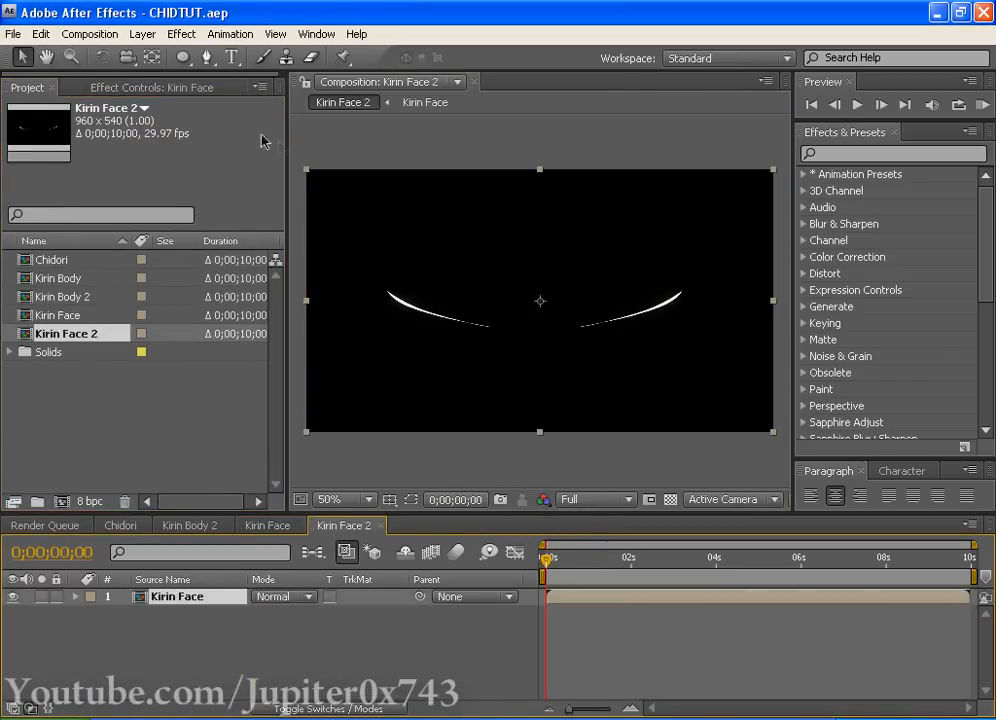
{"action": "key", "text": "s"}
{"action": "left_click_drag", "start_coordinate": [282, 614], "coordinate": [280, 615]}
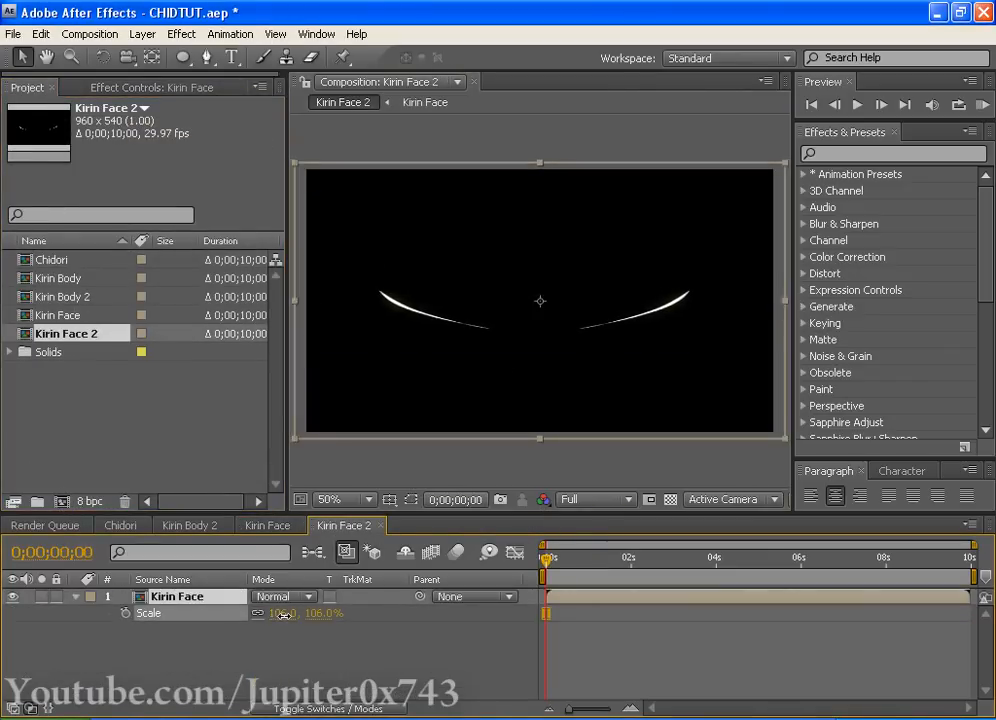
Step: Apply a Slider Control expression effect to the nested Kirin Face layer
{"action": "left_click", "coordinate": [182, 34]}
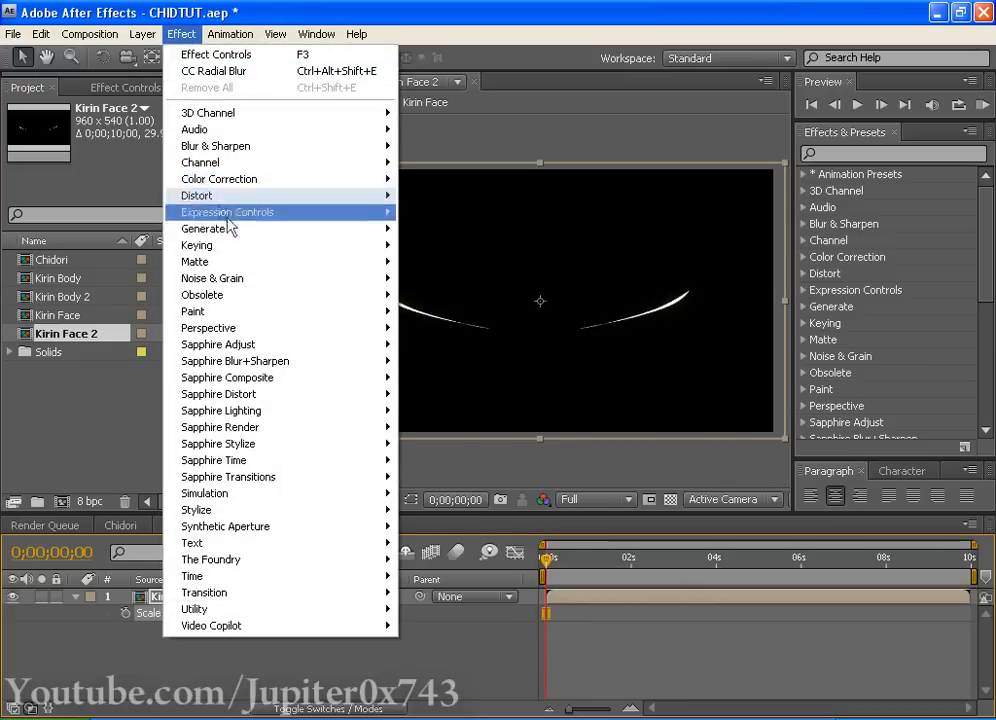
{"action": "mouse_move", "coordinate": [380, 213]}
{"action": "left_click", "coordinate": [474, 293]}
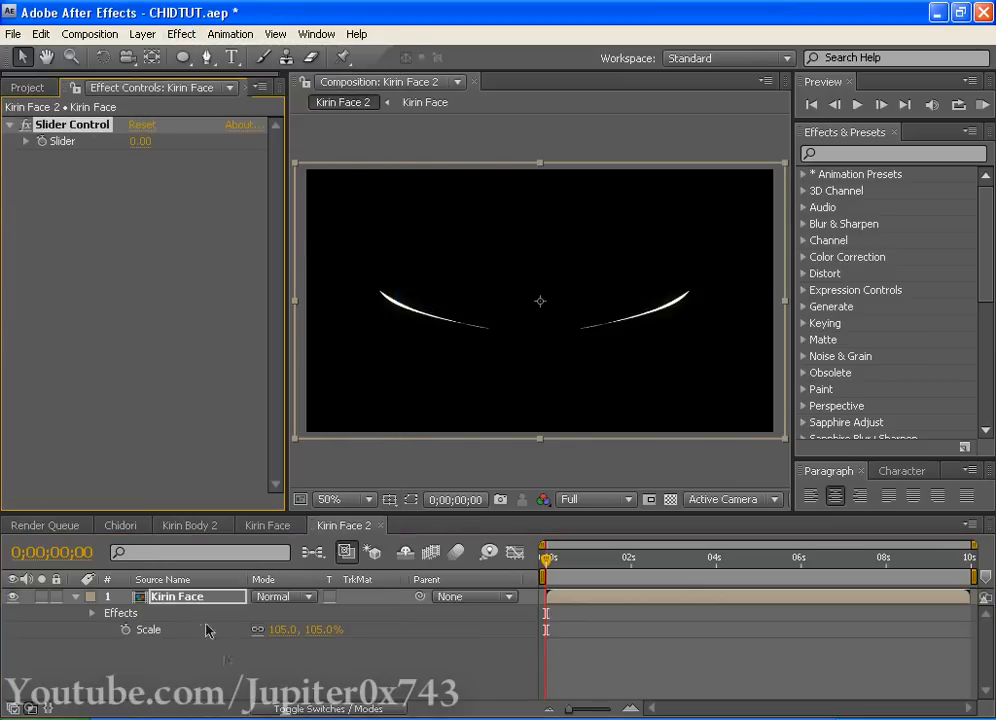
Step: Add the Position expression wiggle(5,effect("Slider Control")("Slider")) to the Kirin Face layer, linking the wiggle amount to the slider
{"action": "left_click", "coordinate": [189, 598]}
{"action": "key", "text": "p"}
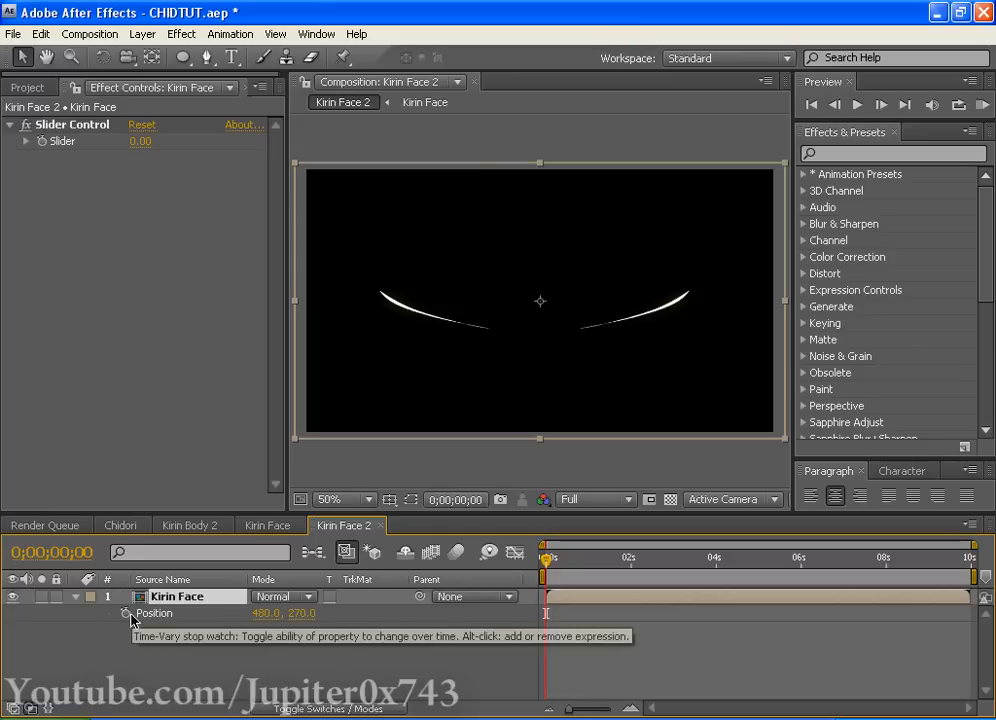
{"action": "left_click", "coordinate": [125, 613], "text": "alt"}
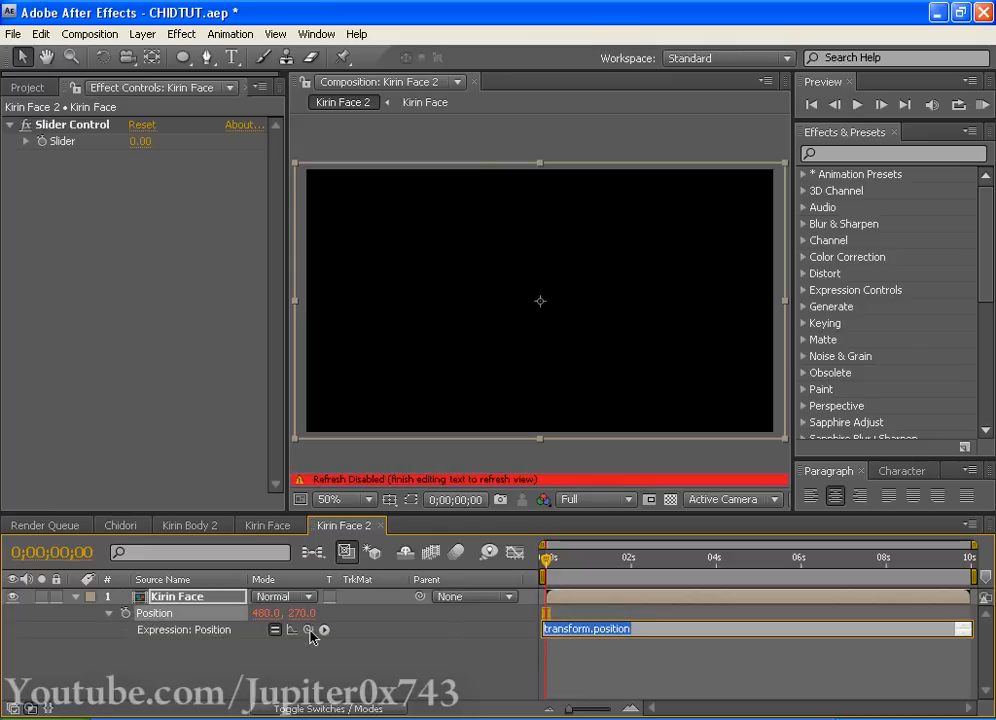
{"action": "type", "text": "wiggle(5,"}
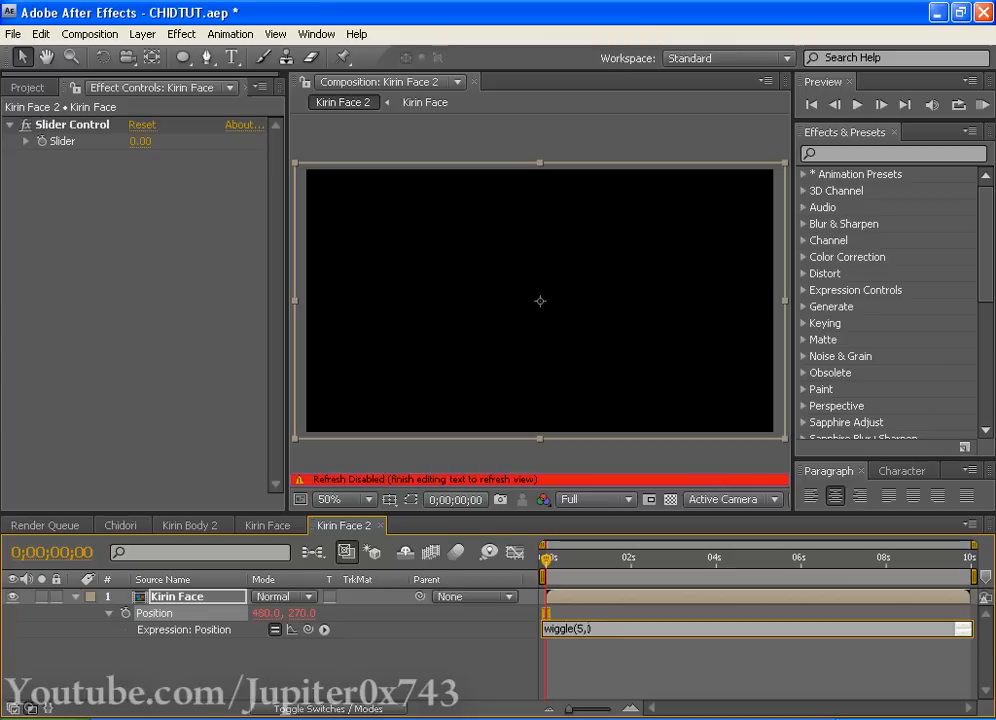
{"action": "left_click_drag", "start_coordinate": [308, 629], "coordinate": [73, 149]}
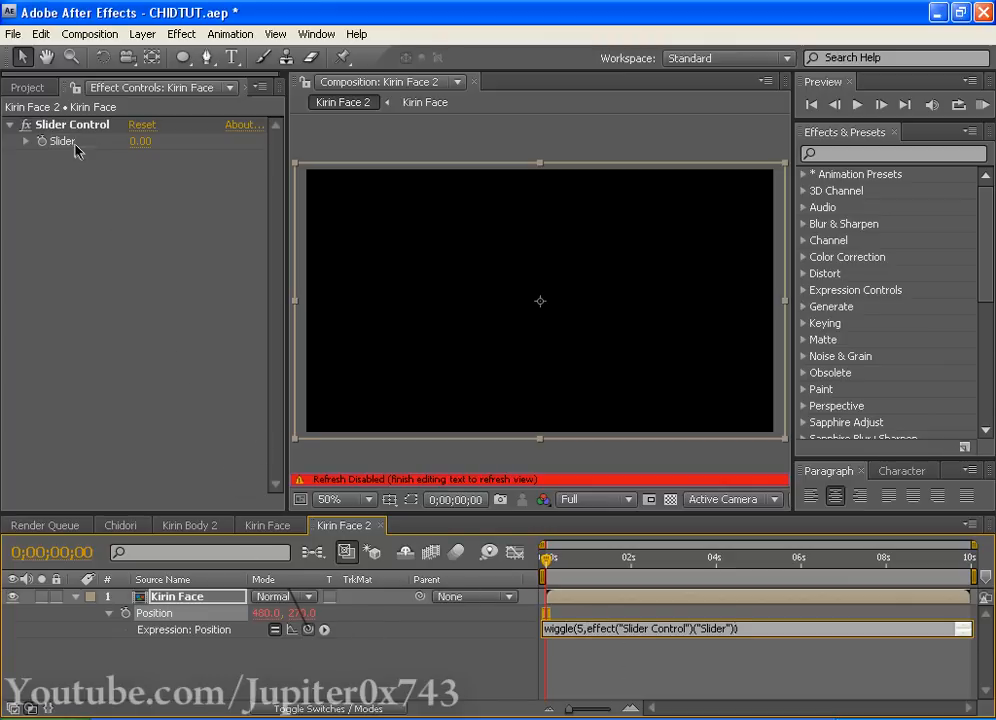
{"action": "left_click", "coordinate": [503, 650]}
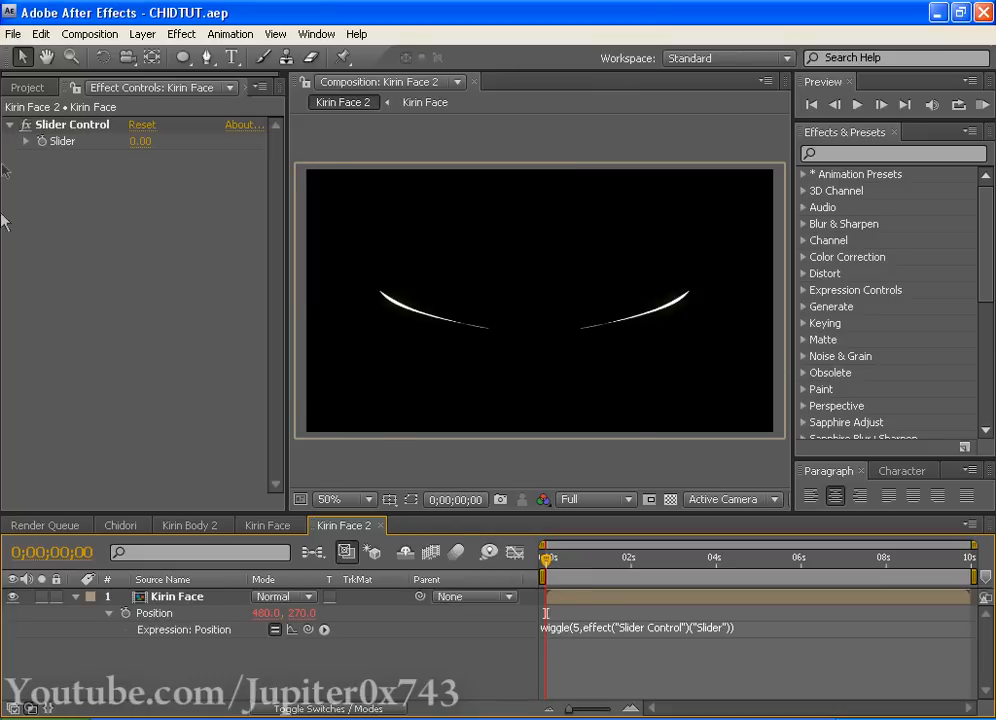
Step: Keyframe the Slider at 0 at 0;00;00;26 and at 60 at 0;00;01;00, and save the project
{"action": "left_click_drag", "start_coordinate": [138, 141], "coordinate": [520, 150]}
{"action": "key", "text": "ctrl+z"}
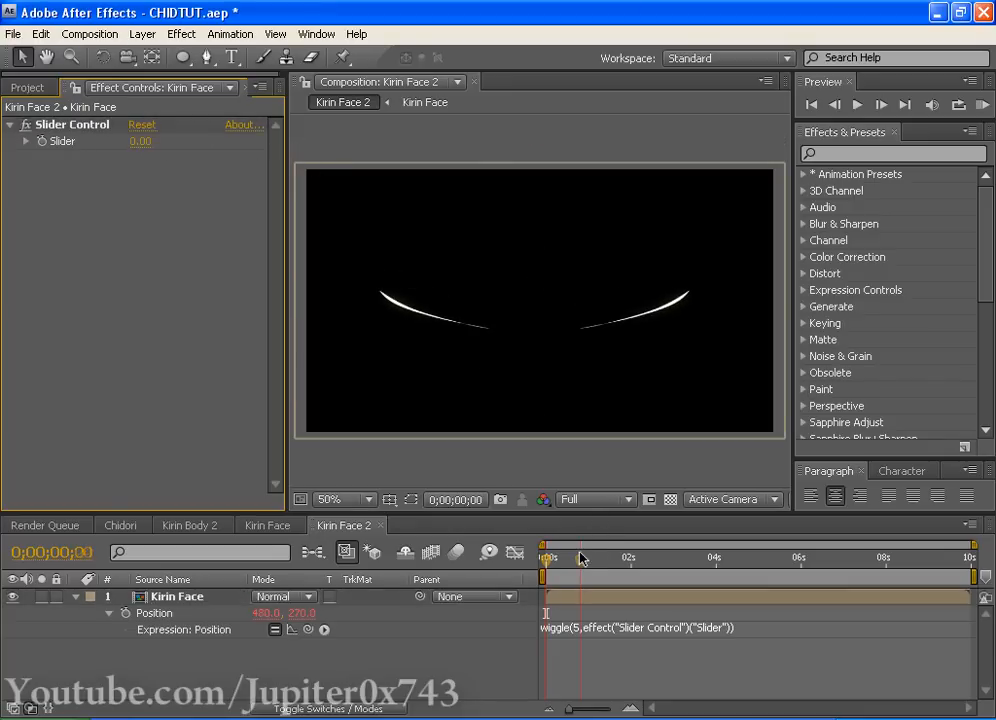
{"action": "mouse_move", "coordinate": [580, 558]}
{"action": "left_mouse_down"}
{"action": "mouse_move", "coordinate": [569, 557]}
{"action": "mouse_move", "coordinate": [593, 558]}
{"action": "mouse_move", "coordinate": [583, 560]}
{"action": "left_mouse_up"}
{"action": "left_click", "coordinate": [44, 141]}
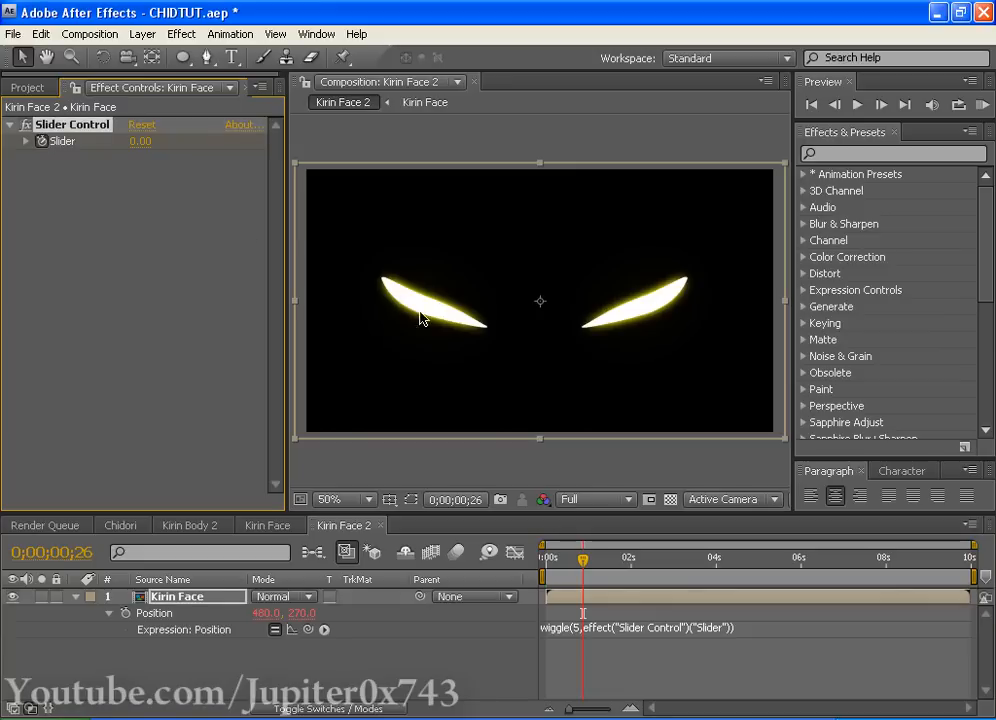
{"action": "mouse_move", "coordinate": [583, 557]}
{"action": "left_mouse_down"}
{"action": "mouse_move", "coordinate": [596, 560]}
{"action": "mouse_move", "coordinate": [588, 560]}
{"action": "left_mouse_up"}
{"action": "left_click", "coordinate": [144, 143]}
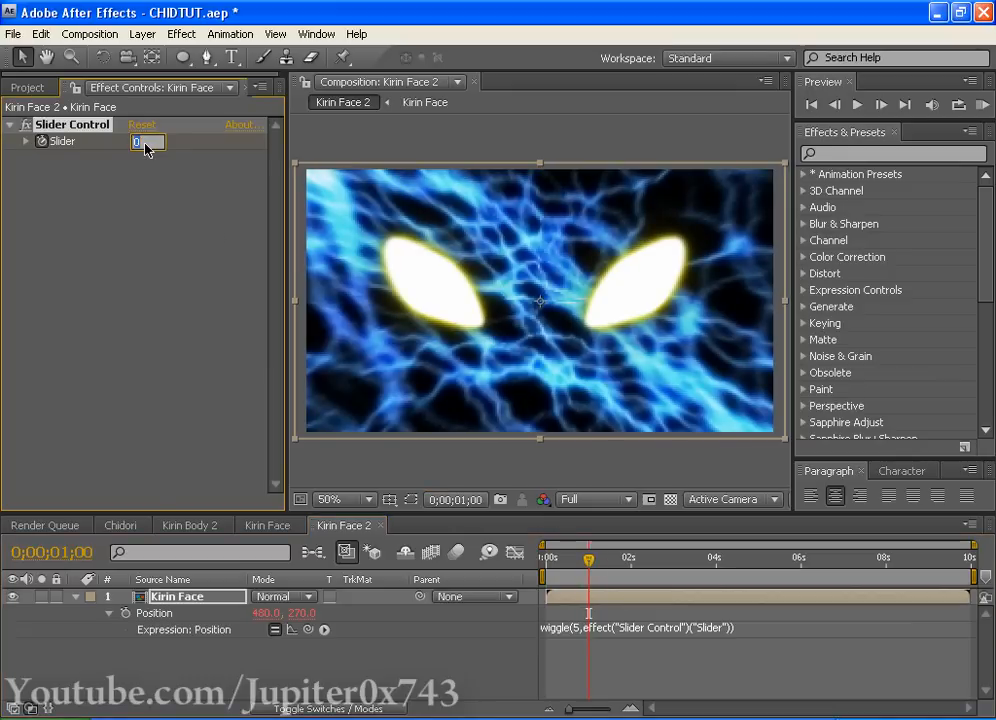
{"action": "key", "text": "Return"}
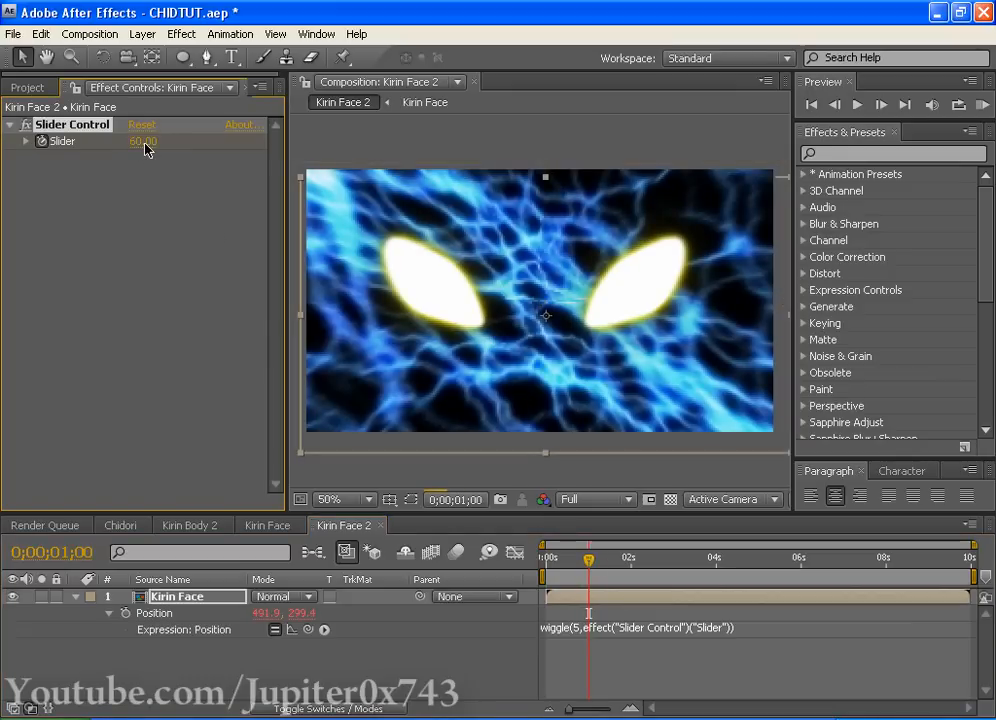
{"action": "key", "text": "ctrl+s"}
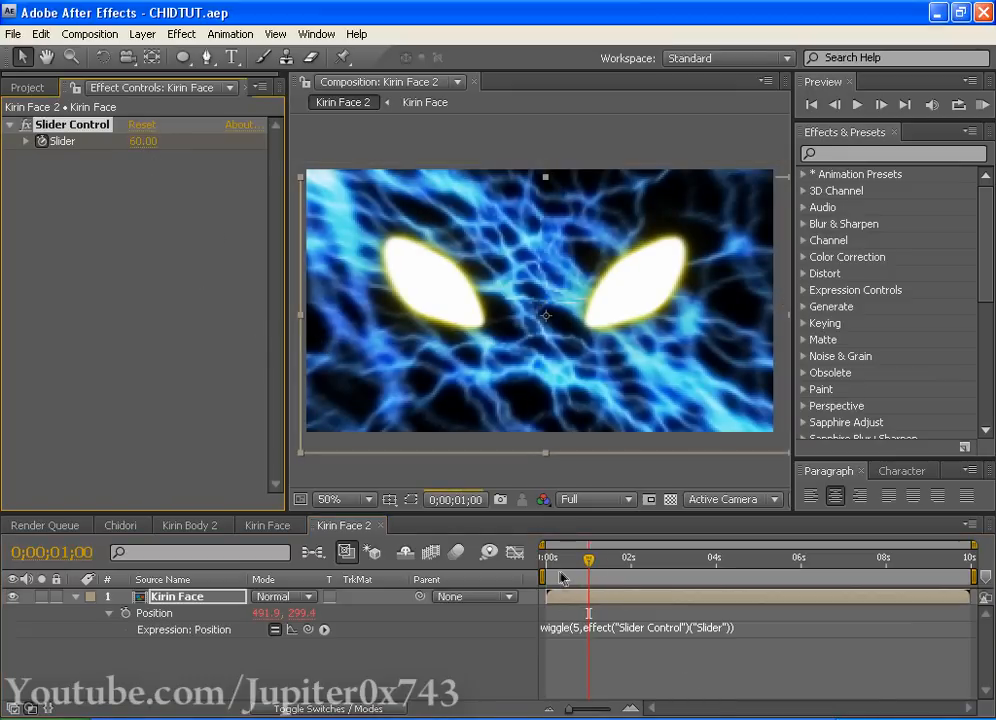
Step: Apply Motion Tile to the Kirin Face layer with Output Width and Output Height 150 and Mirror Edges enabled
{"action": "left_click_drag", "start_coordinate": [588, 565], "coordinate": [594, 565]}
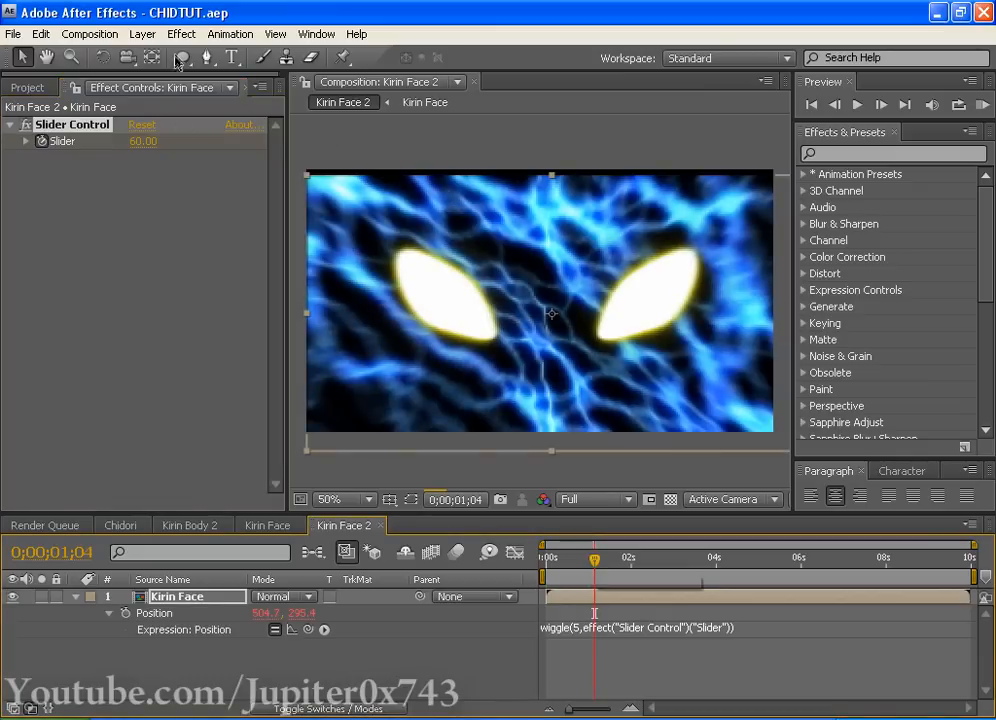
{"action": "left_click", "coordinate": [181, 33]}
{"action": "mouse_move", "coordinate": [200, 512]}
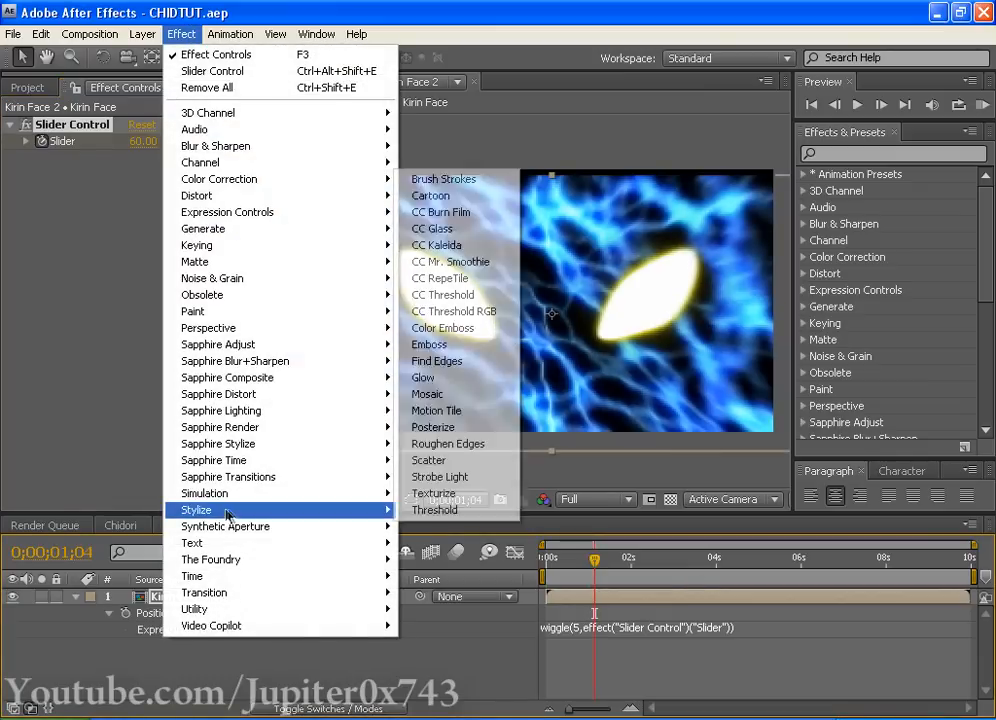
{"action": "left_click", "coordinate": [438, 410]}
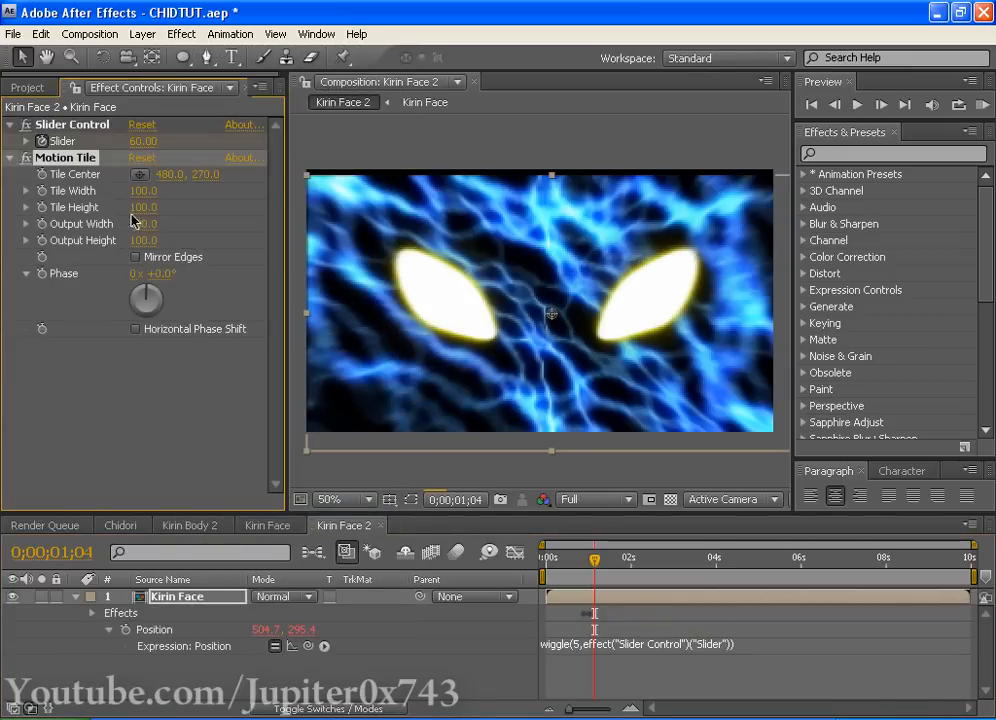
{"action": "left_click", "coordinate": [137, 224]}
{"action": "key", "text": "Tab"}
{"action": "type", "text": "150"}
{"action": "key", "text": "Return"}
{"action": "left_click", "coordinate": [135, 257]}
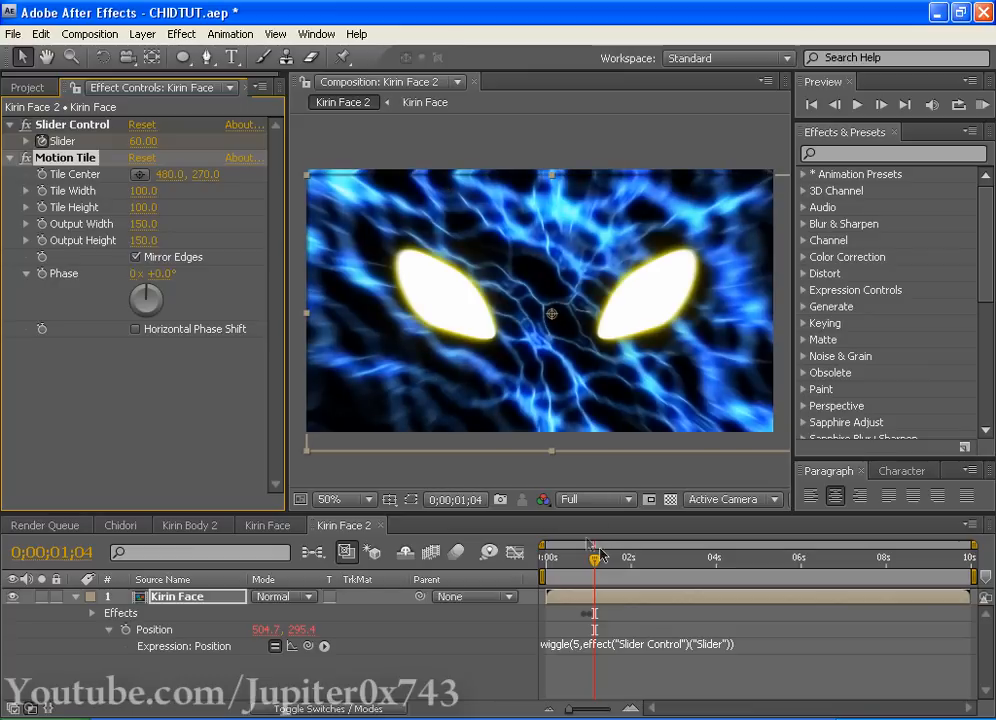
Step: Return to the start of the timeline and enable motion blur for the Kirin Face layer and the composition
{"action": "left_click_drag", "start_coordinate": [575, 560], "coordinate": [438, 556]}
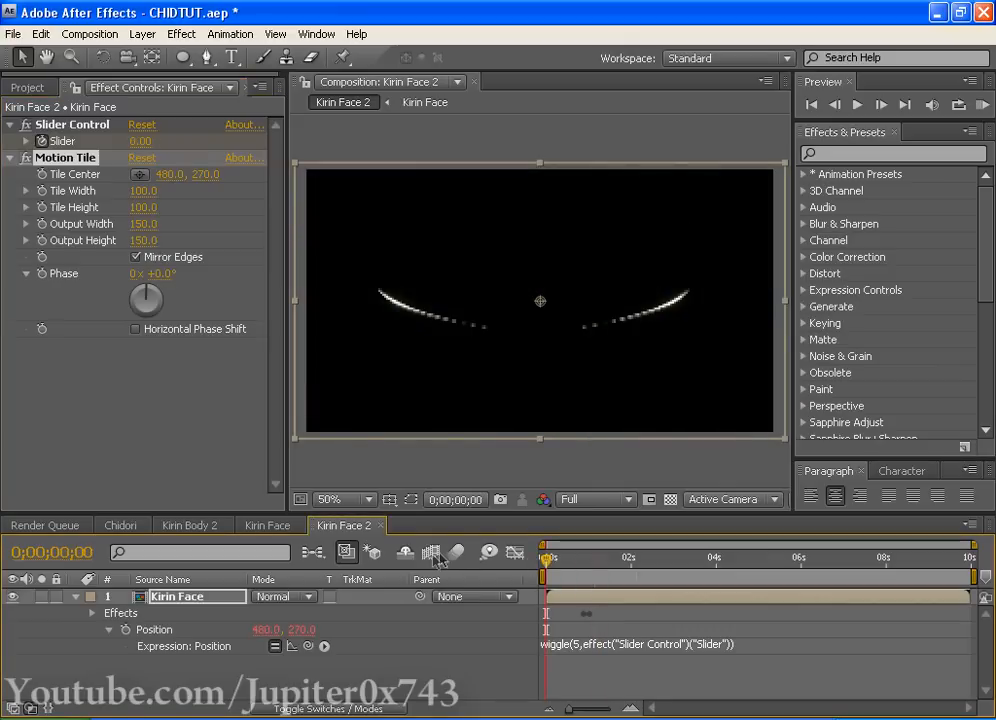
{"action": "left_click", "coordinate": [315, 710]}
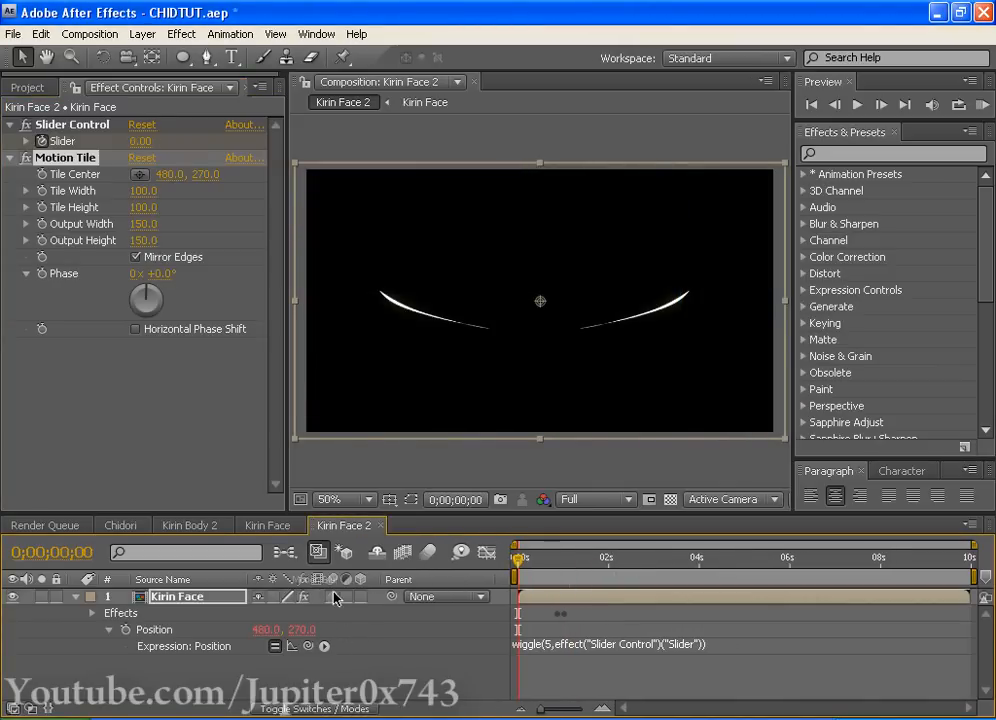
{"action": "left_click", "coordinate": [429, 553]}
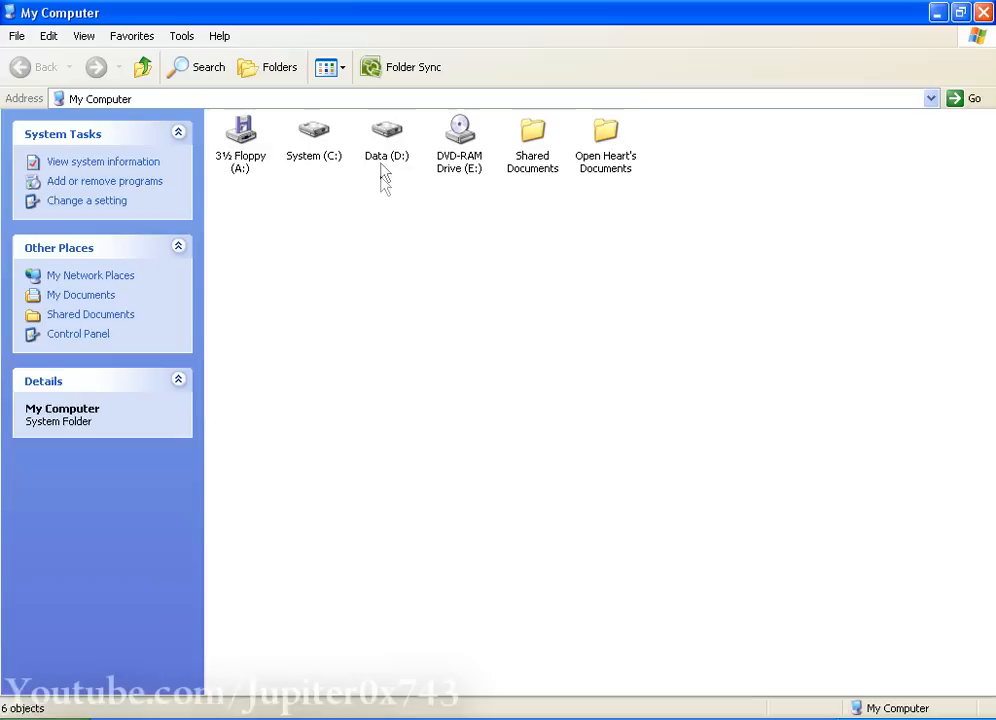
Step: In Windows Explorer, open the D:\SHIFO\Projects\Kirin folder
{"action": "double_click", "coordinate": [383, 162]}
{"action": "double_click", "coordinate": [757, 226]}
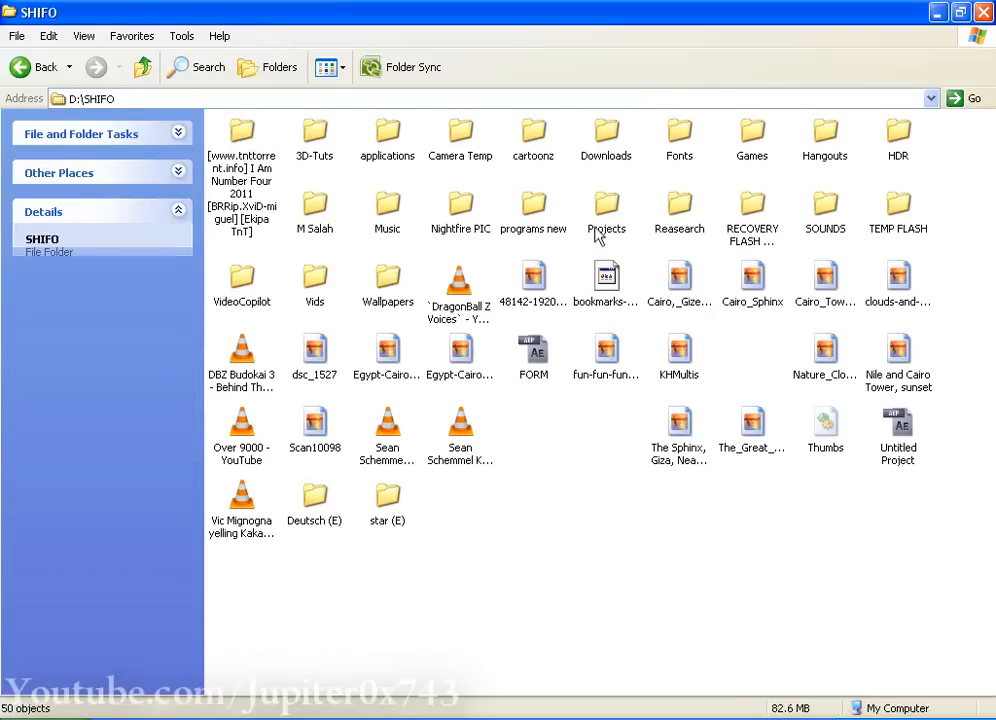
{"action": "left_click", "coordinate": [589, 233]}
{"action": "double_click", "coordinate": [589, 233]}
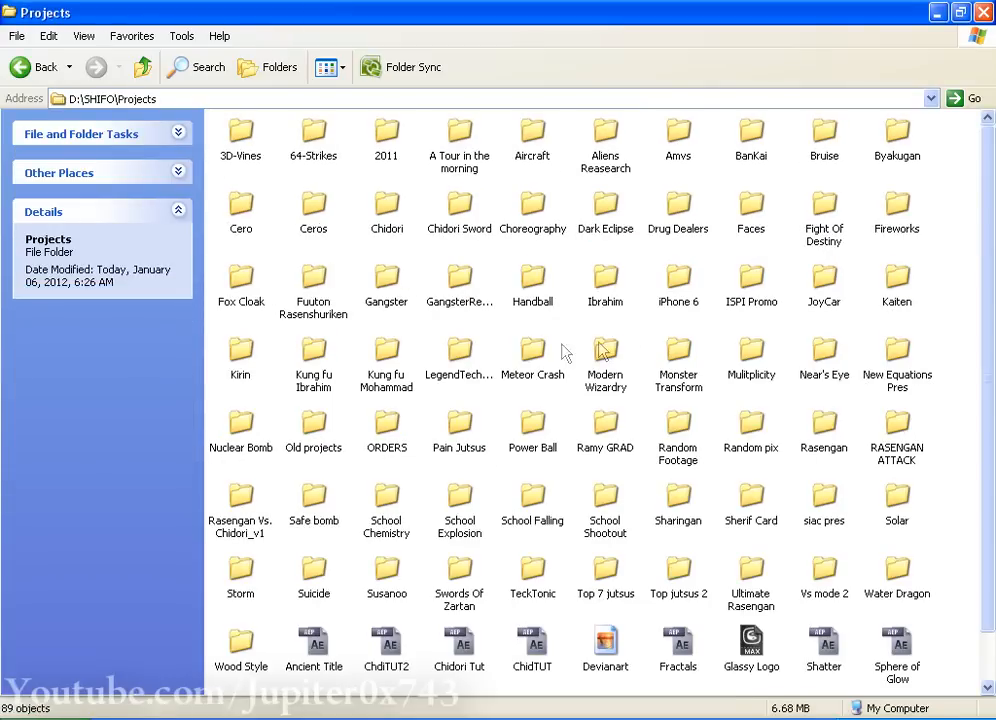
{"action": "double_click", "coordinate": [252, 368]}
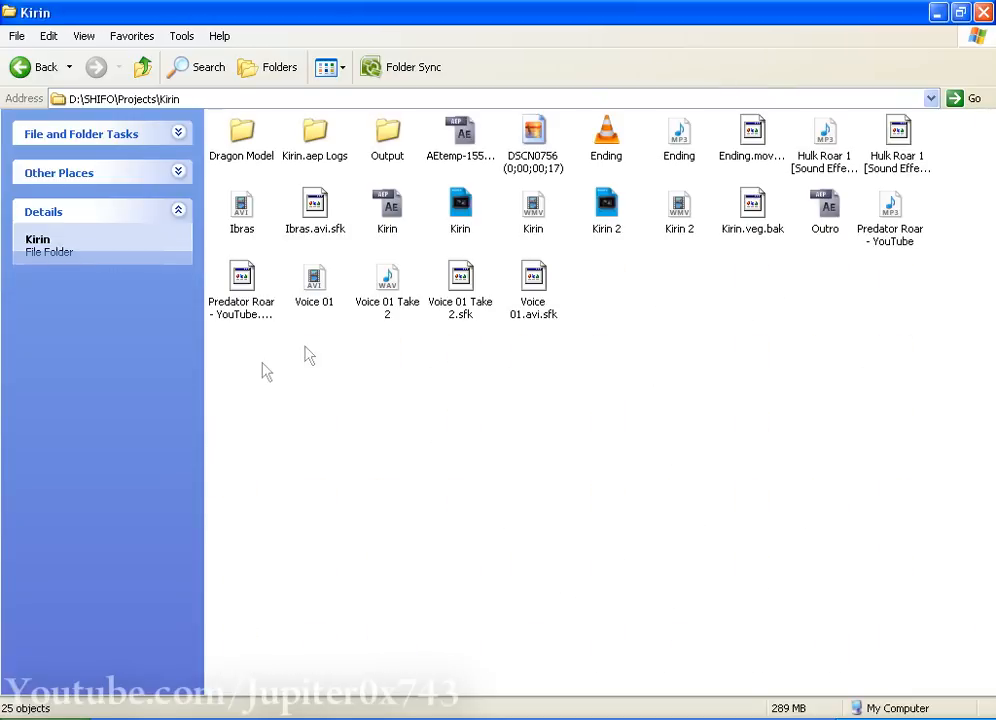
Step: Select the Predator Roar sound file, and play the Hulk Roar 1 sound effect in Windows Media Player, adjusting the volume
{"action": "left_click", "coordinate": [889, 218]}
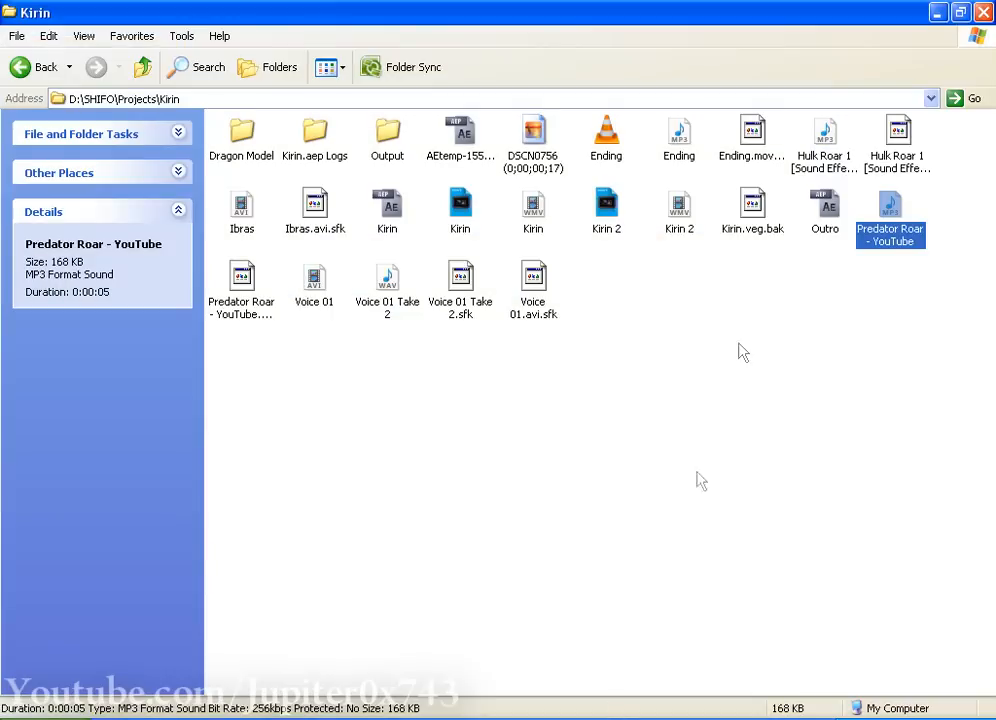
{"action": "left_click", "coordinate": [821, 135]}
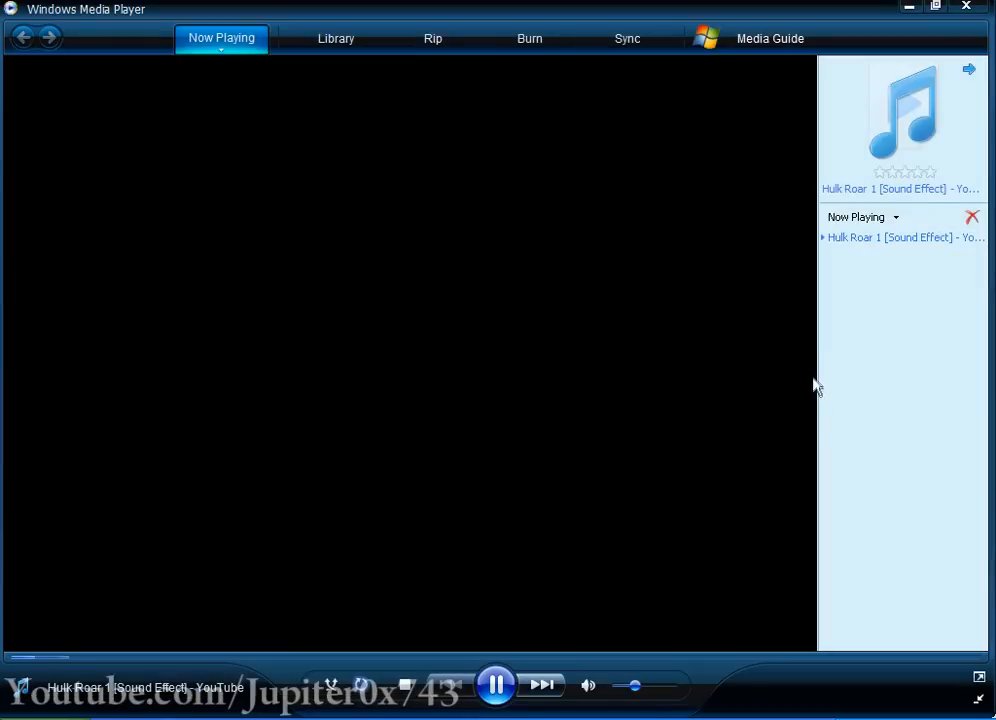
{"action": "left_click", "coordinate": [509, 688]}
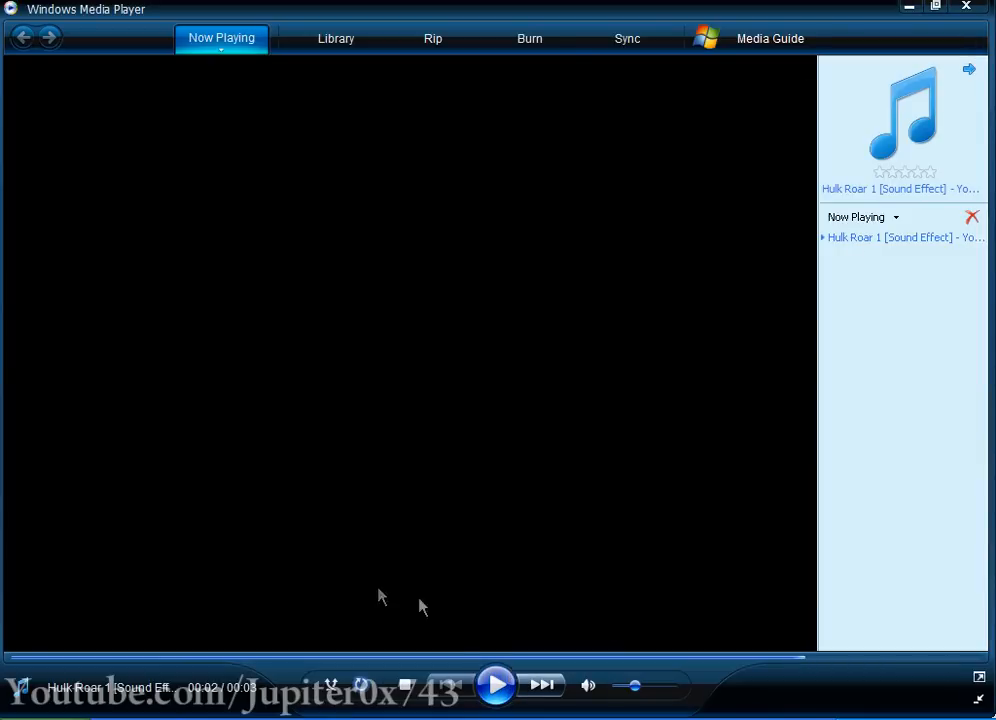
{"action": "left_click", "coordinate": [492, 688]}
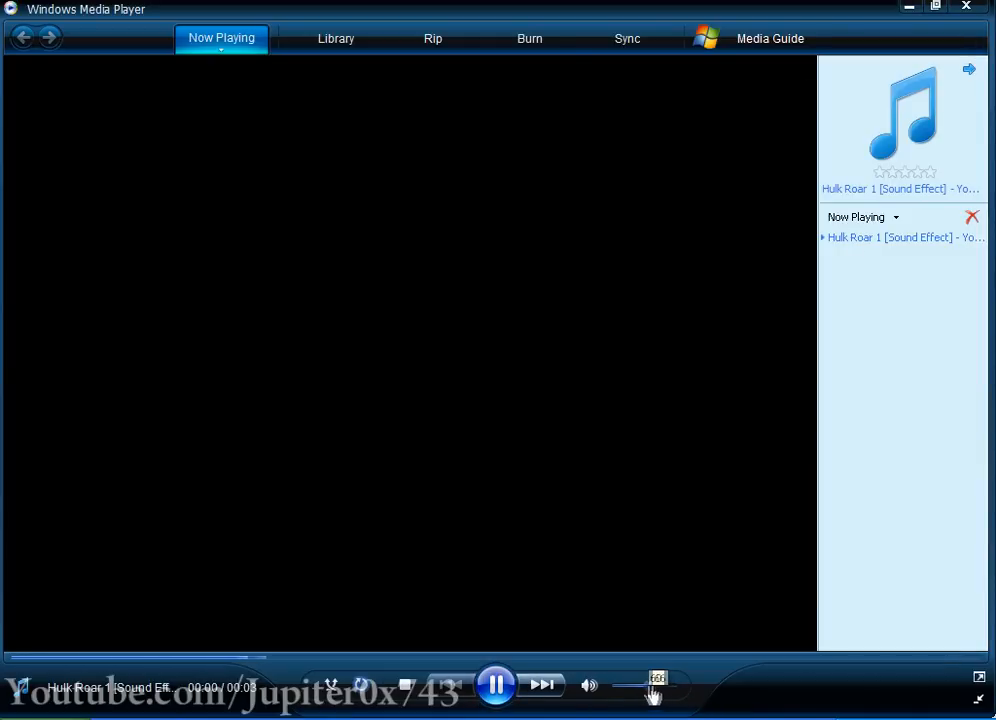
{"action": "left_click_drag", "start_coordinate": [652, 693], "coordinate": [640, 688]}
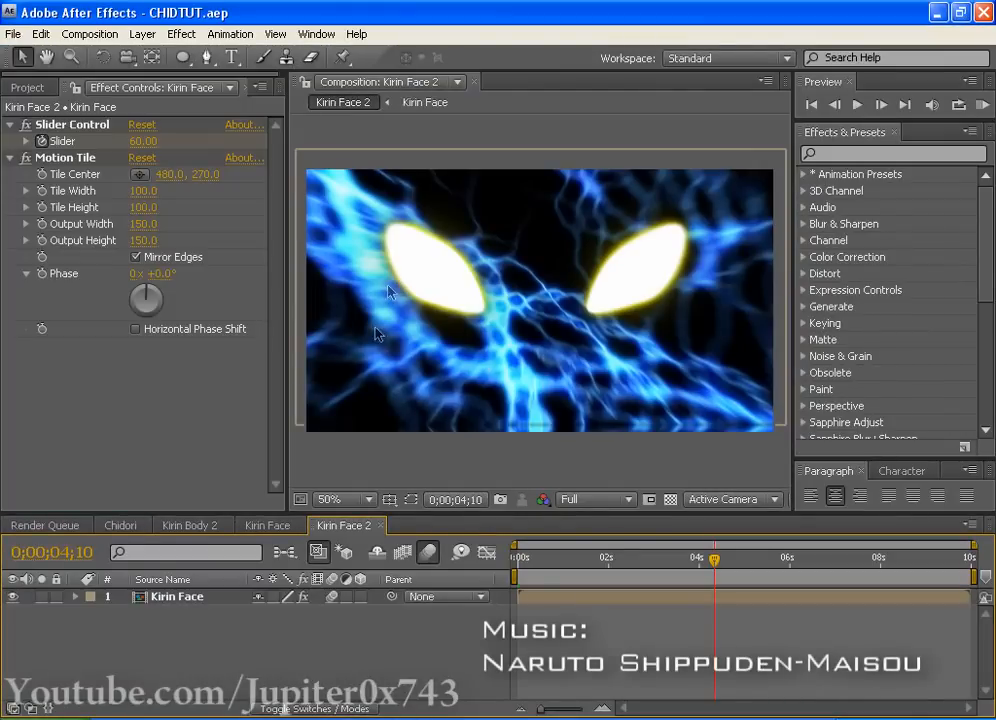
Step: Back in After Effects, open the Kirin Body 2 composition and apply the Glow effect to its Kirin Body layer
{"action": "left_click", "coordinate": [250, 528]}
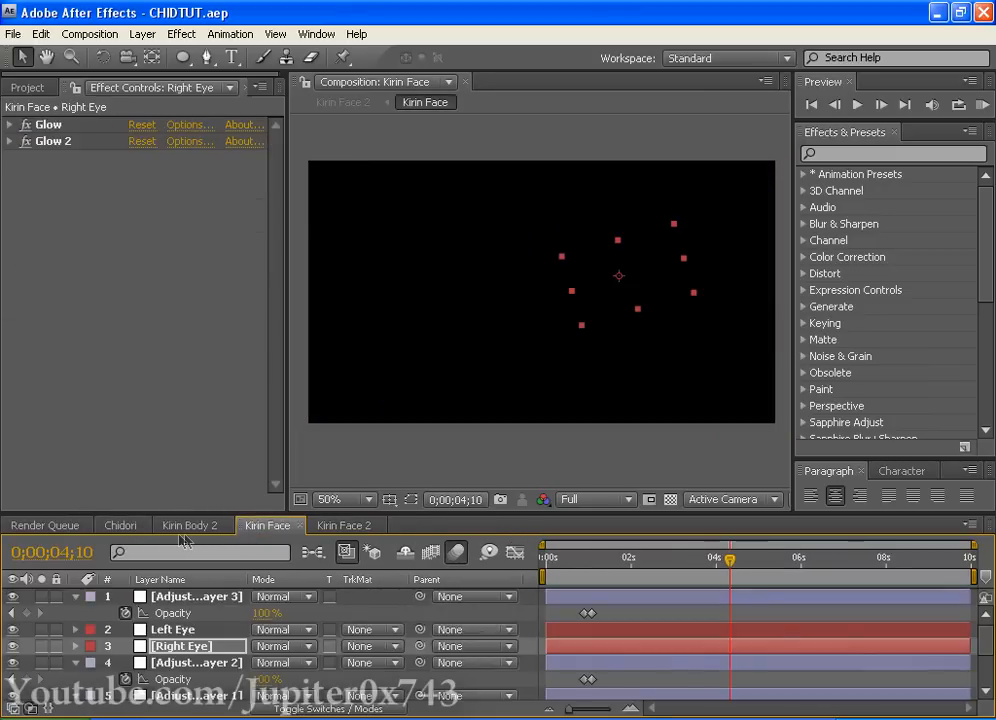
{"action": "left_click", "coordinate": [187, 526]}
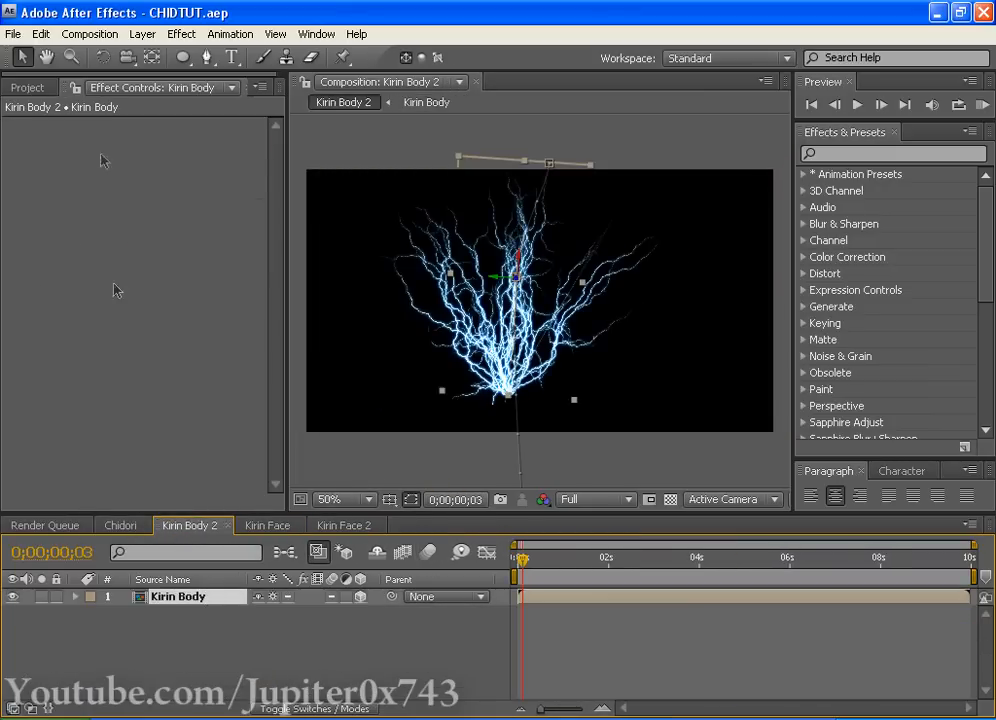
{"action": "left_click", "coordinate": [181, 34]}
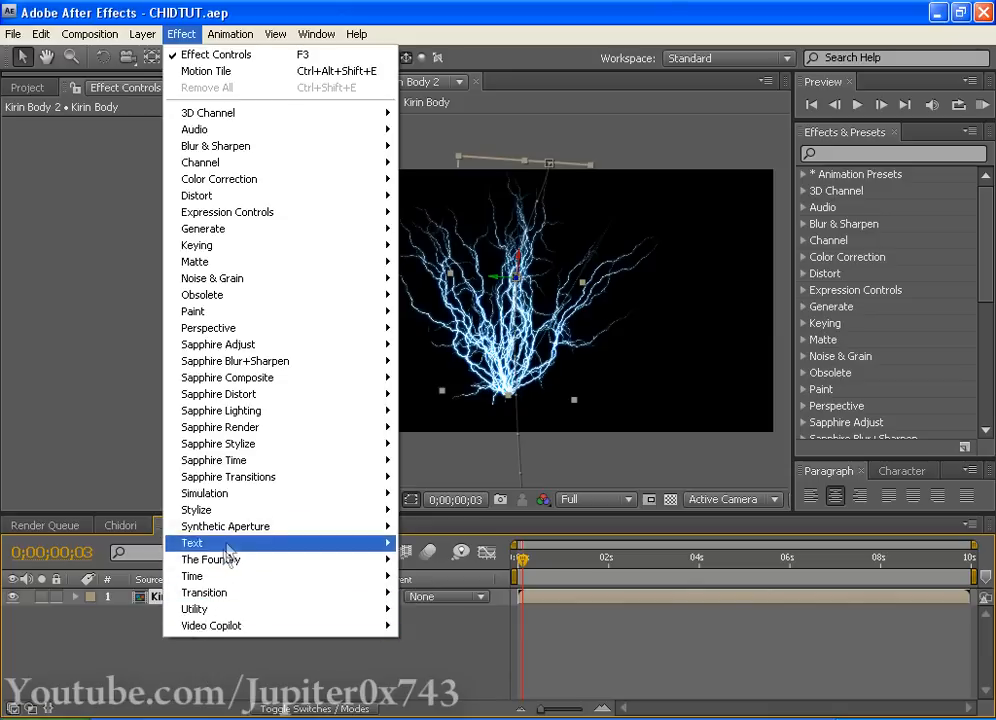
{"action": "mouse_move", "coordinate": [196, 509]}
{"action": "left_click", "coordinate": [463, 378]}
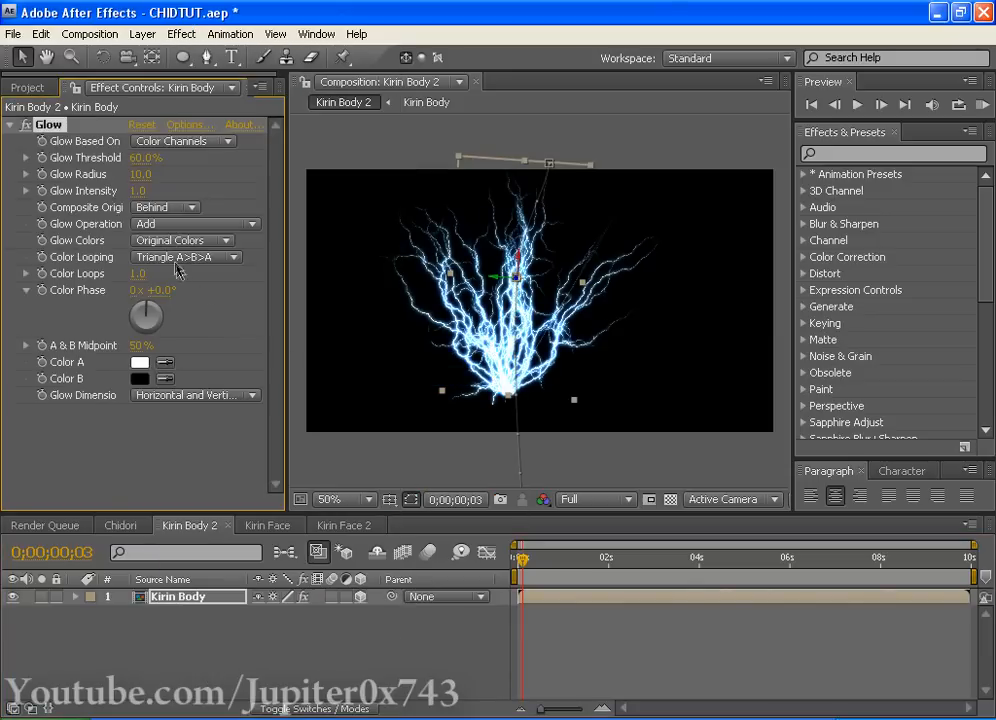
Step: Set the Kirin Body glow to Glow Radius 53.0 and Glow Threshold 7.8%, and check the opening frames of the animation
{"action": "left_click_drag", "start_coordinate": [140, 176], "coordinate": [218, 158]}
{"action": "left_click_drag", "start_coordinate": [5, 158], "coordinate": [20, 158]}
{"action": "left_click", "coordinate": [253, 647]}
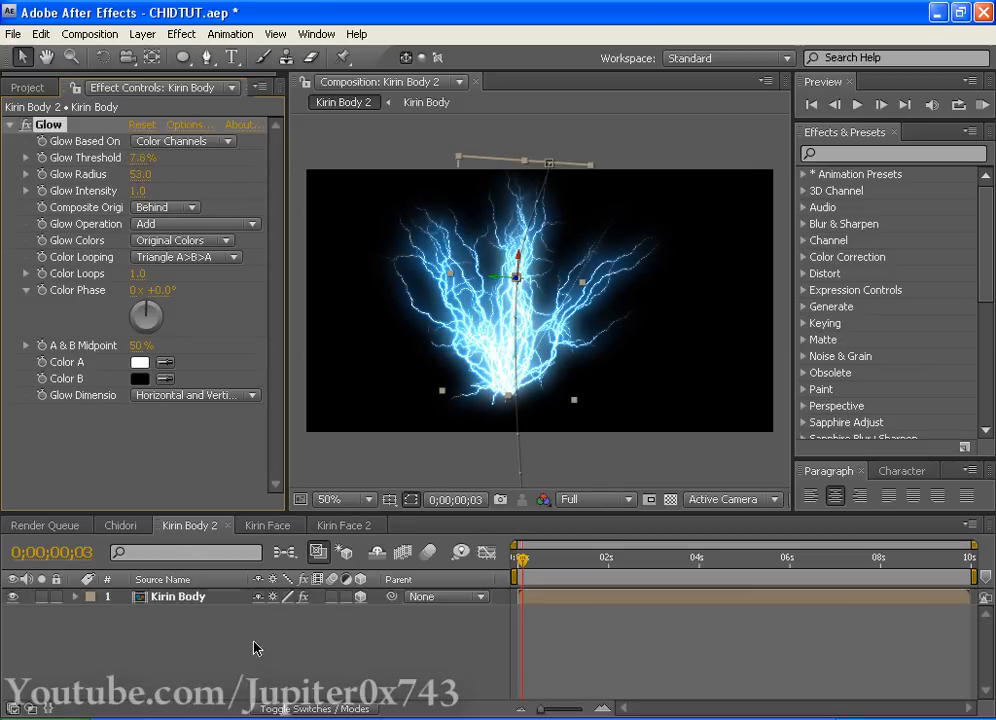
{"action": "left_click_drag", "start_coordinate": [552, 559], "coordinate": [519, 560]}
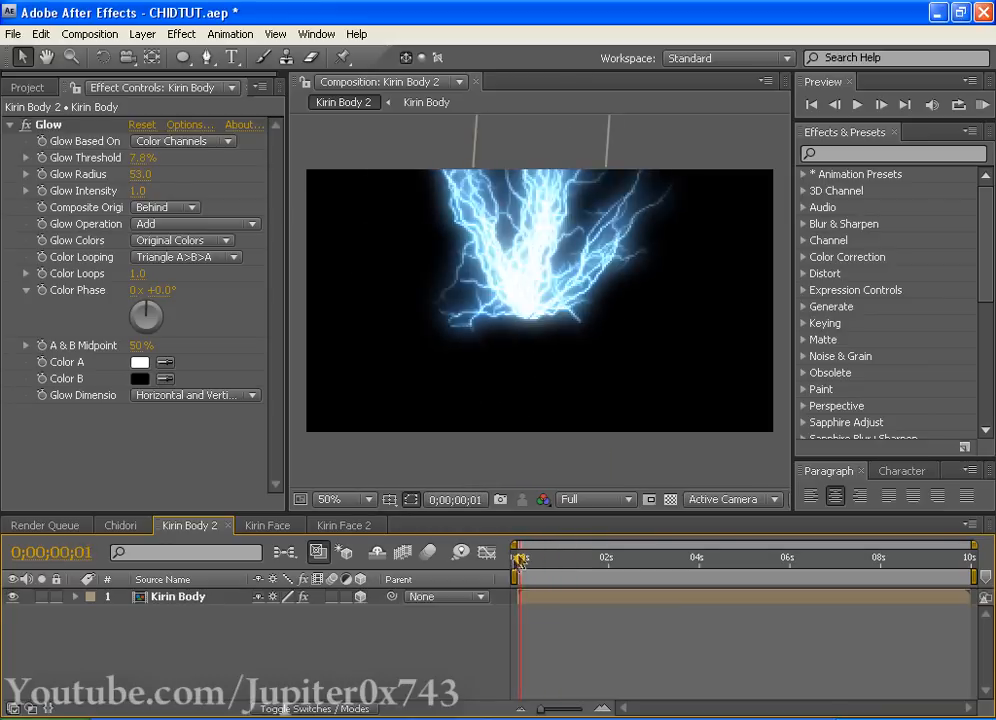
Step: Enable motion blur for the Kirin Body 2 composition and save the project, then open the Kirin Face 2 composition
{"action": "left_click", "coordinate": [429, 555]}
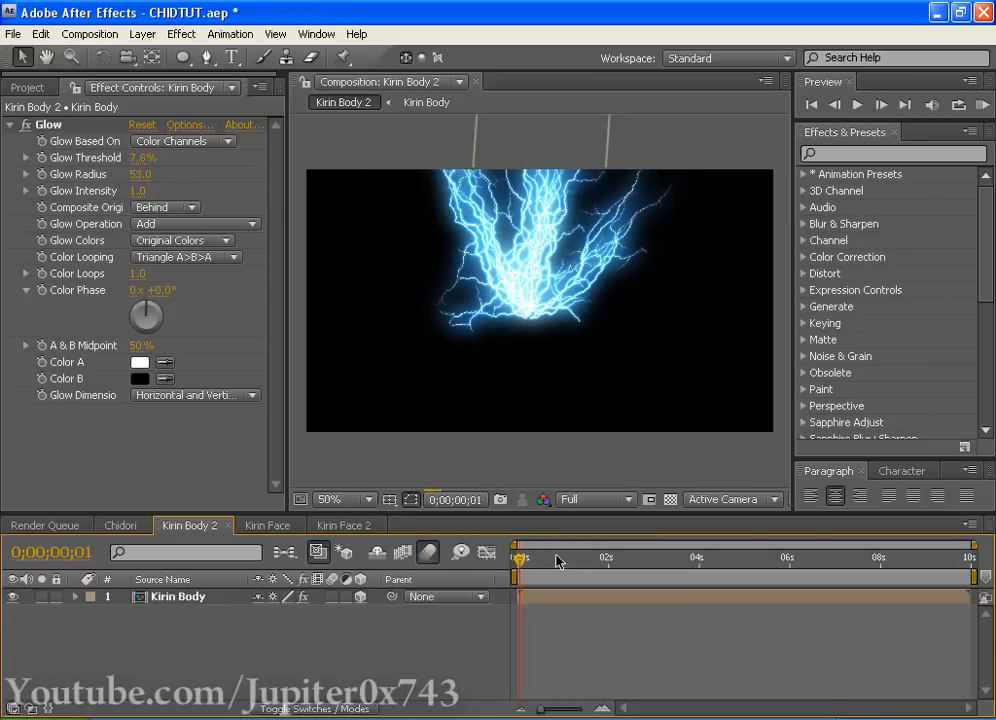
{"action": "key", "text": "ctrl+s"}
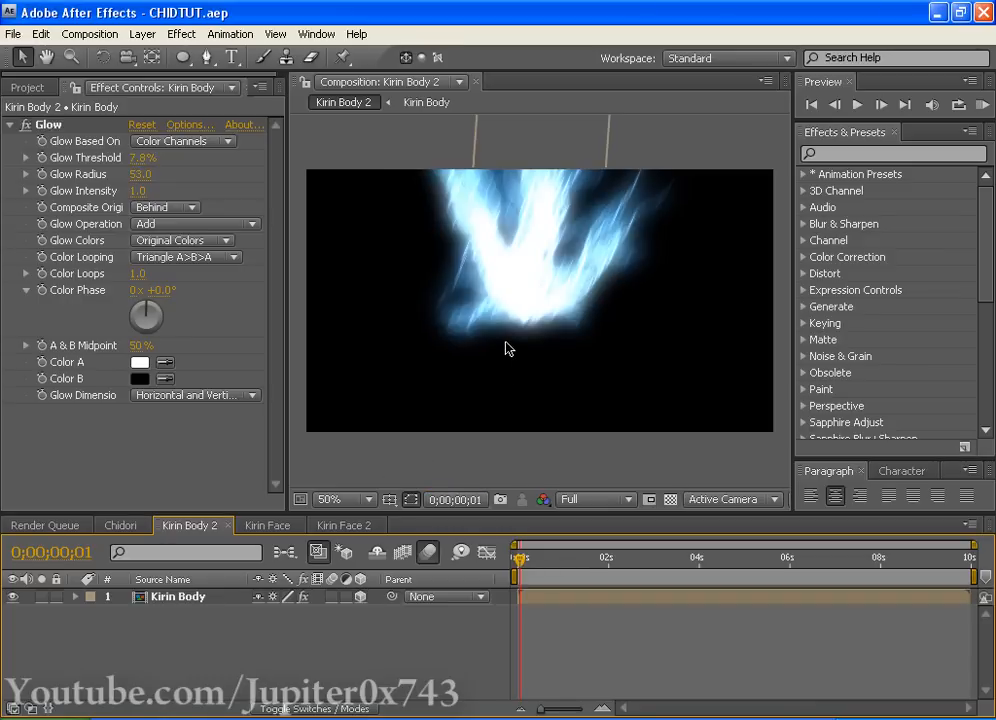
{"action": "left_click", "coordinate": [343, 525]}
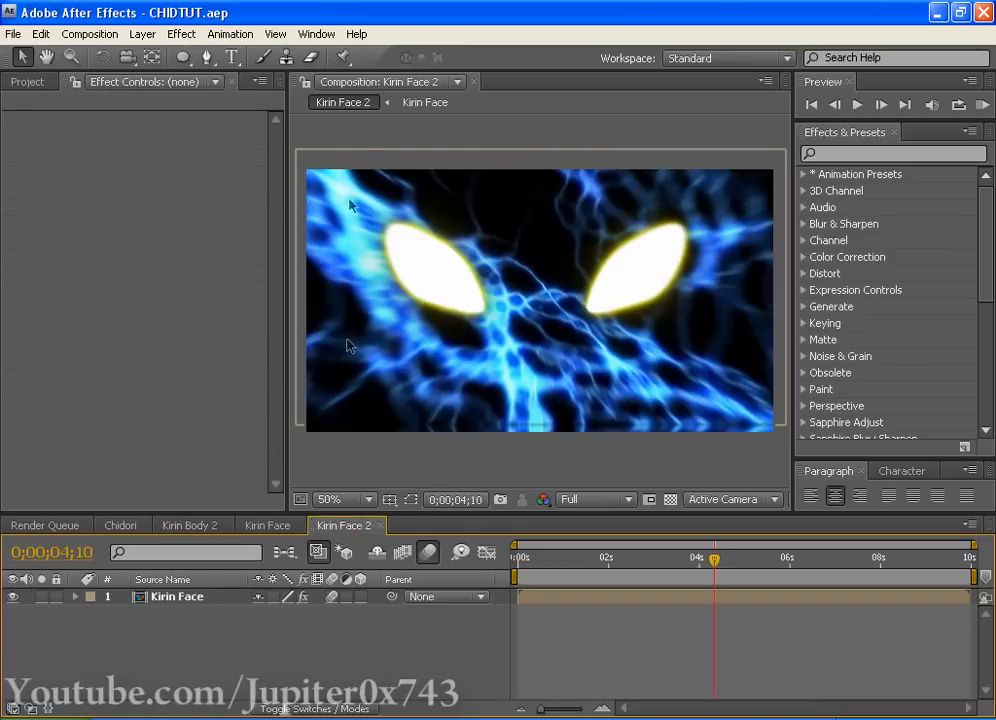
Step: Create a new 960 x 540 composition lasting 10 seconds, and add a full-size black solid to it
{"action": "left_click", "coordinate": [89, 34]}
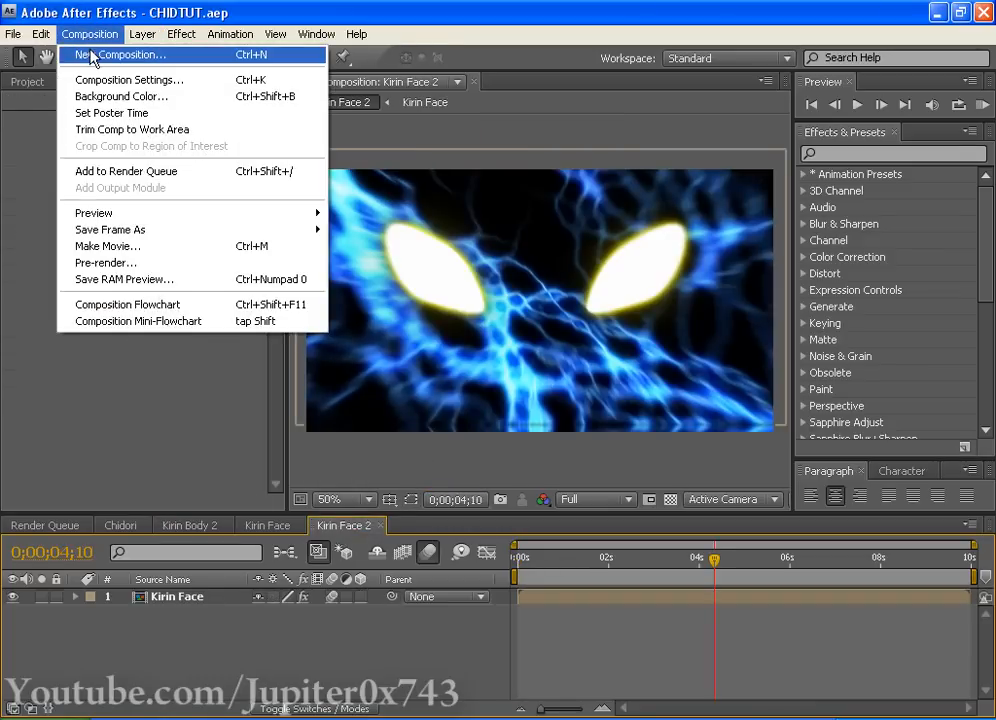
{"action": "left_click", "coordinate": [100, 56]}
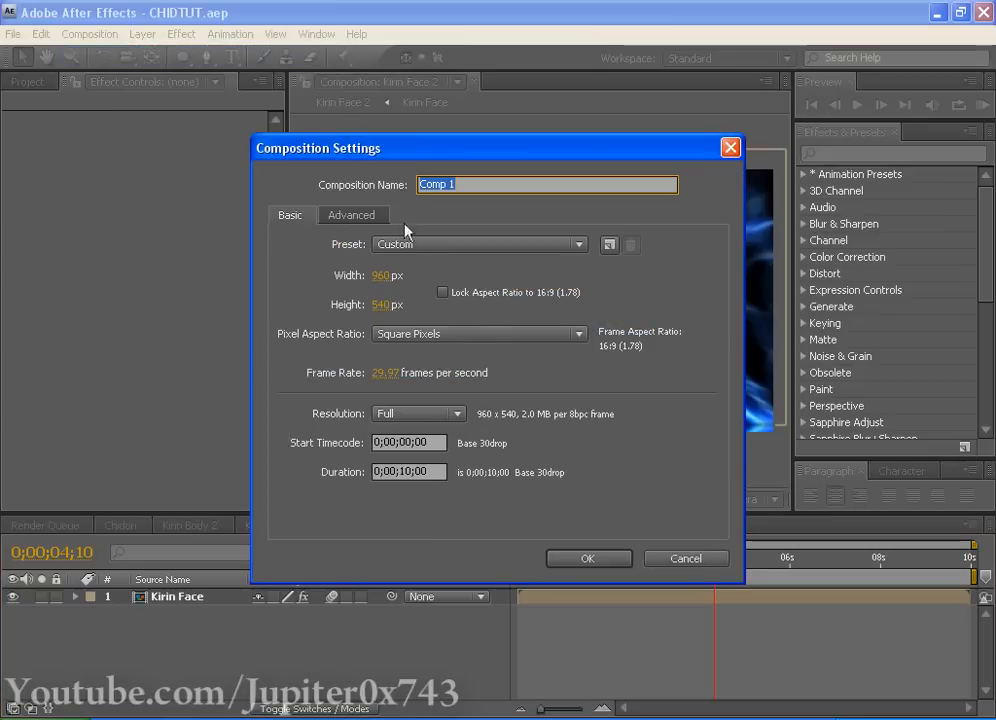
{"action": "left_click", "coordinate": [592, 559]}
{"action": "left_click", "coordinate": [142, 34]}
{"action": "mouse_move", "coordinate": [150, 55]}
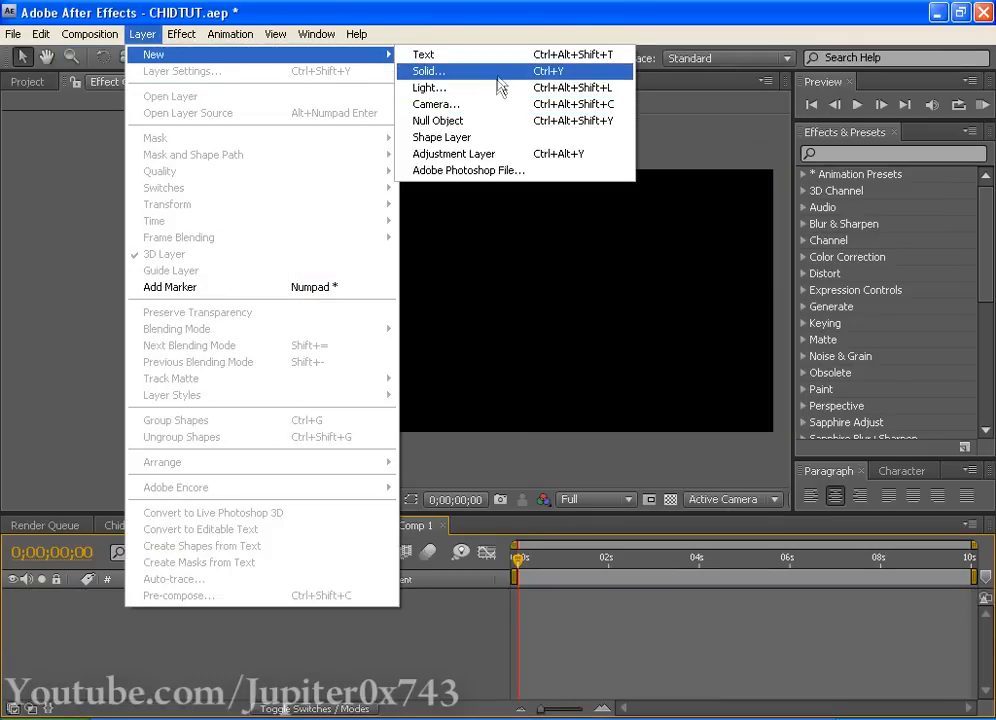
{"action": "left_click", "coordinate": [490, 74]}
{"action": "left_click", "coordinate": [565, 544]}
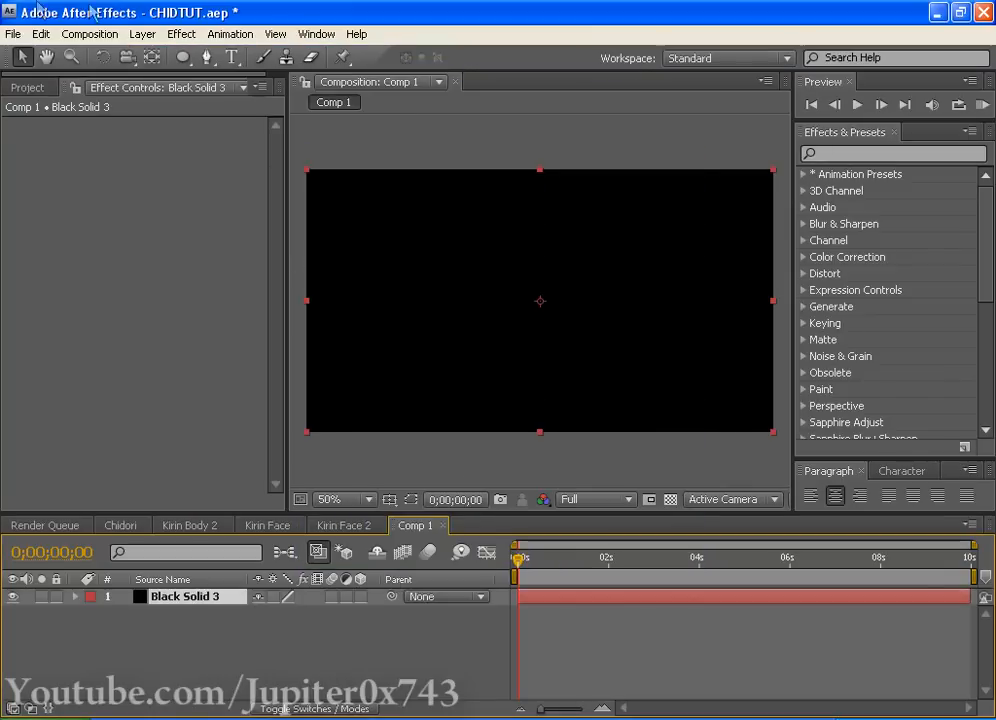
Step: Try the CC Particle World effect on the black solid, tilting its view and setting the Grid to Off
{"action": "left_click", "coordinate": [181, 34]}
{"action": "mouse_move", "coordinate": [309, 496]}
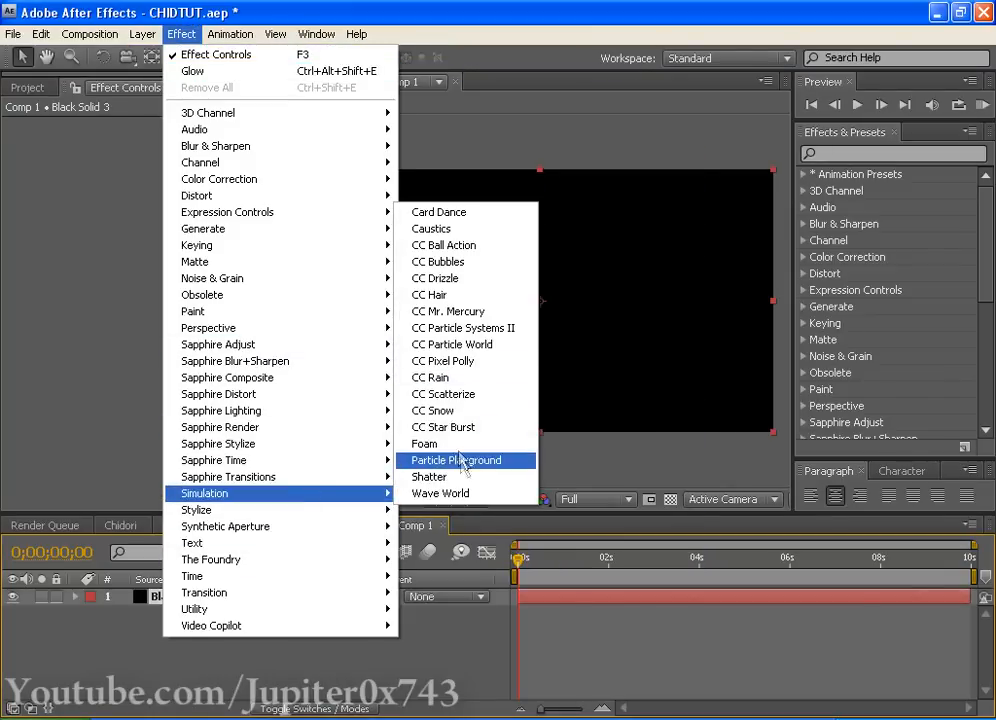
{"action": "left_click", "coordinate": [459, 344]}
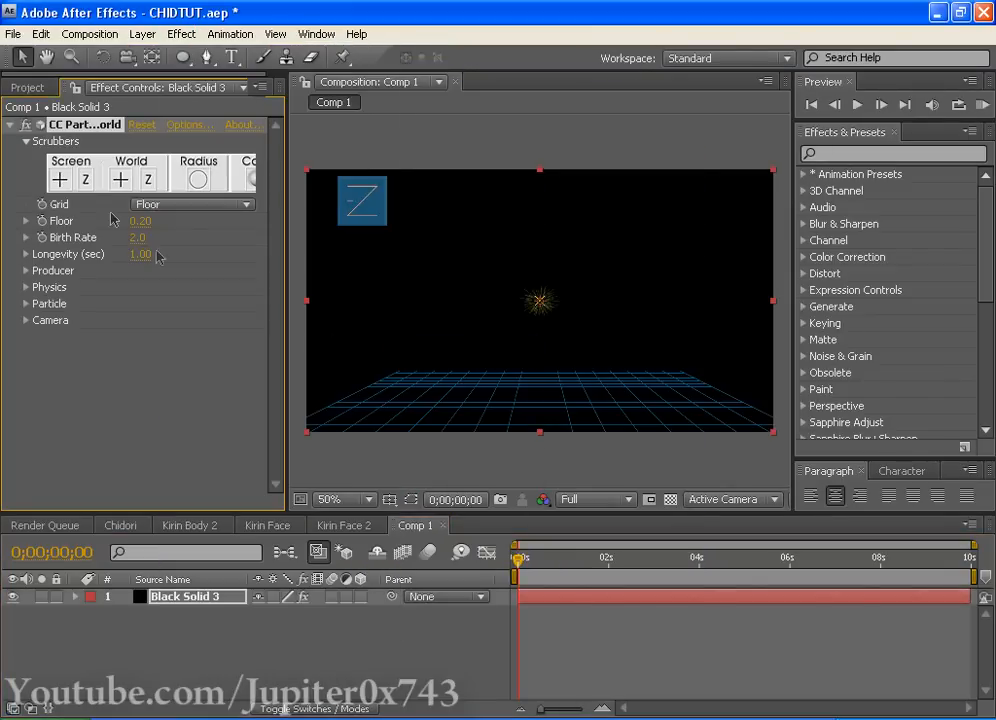
{"action": "left_click_drag", "start_coordinate": [573, 562], "coordinate": [598, 560]}
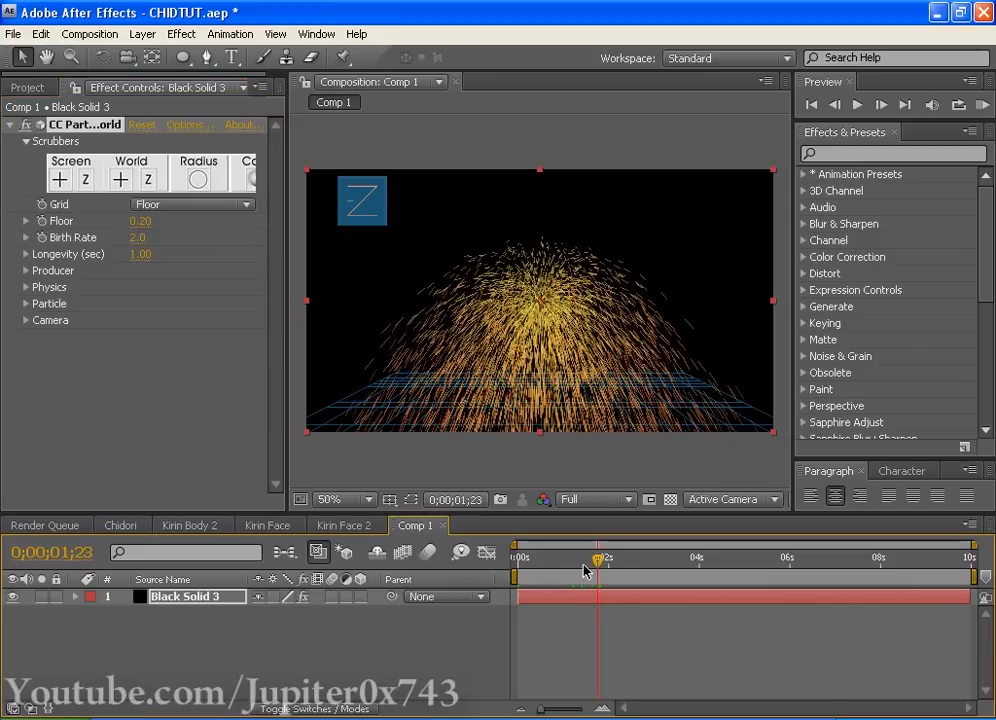
{"action": "left_click_drag", "start_coordinate": [255, 188], "coordinate": [256, 51]}
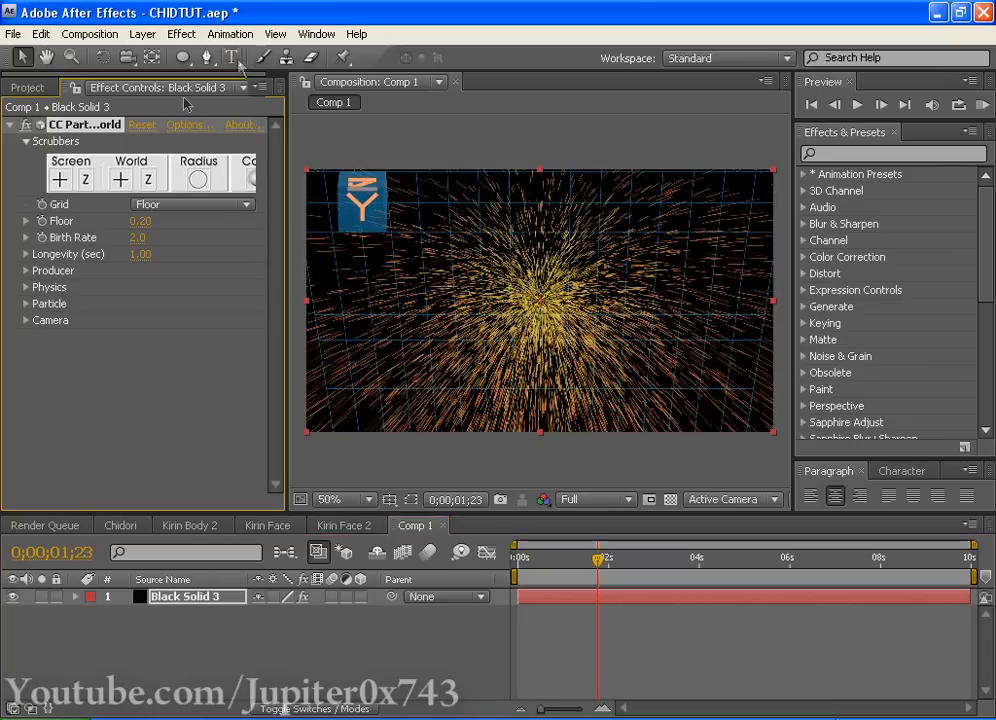
{"action": "left_click", "coordinate": [185, 204]}
{"action": "left_click", "coordinate": [182, 133]}
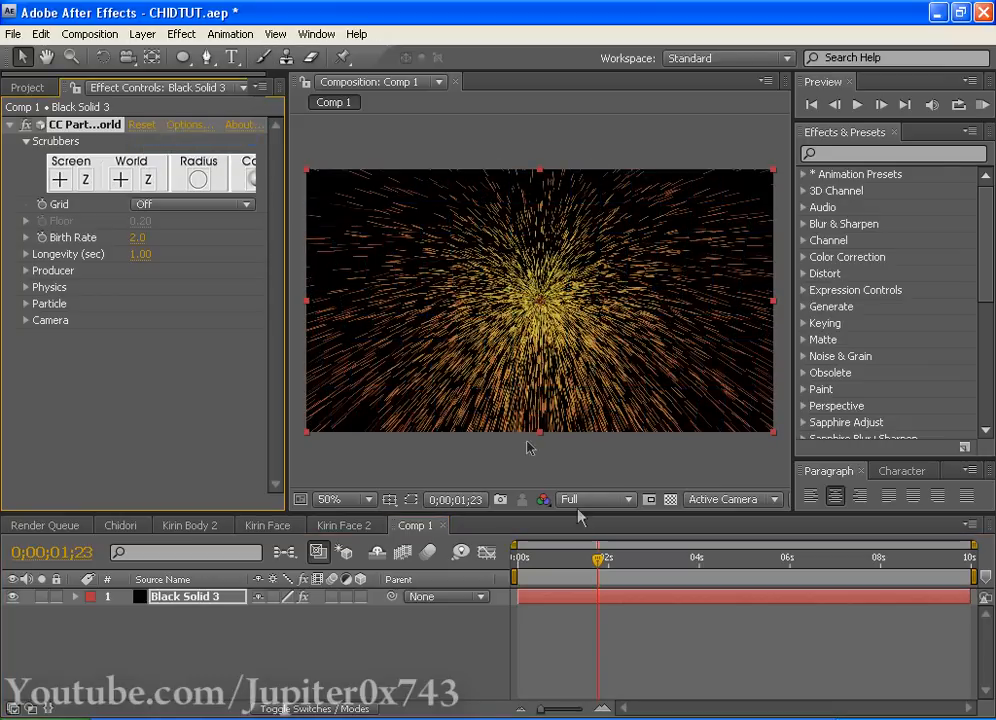
Step: Try a particle Birth Rate of 0.5 and preview the particle burst at different times
{"action": "mouse_move", "coordinate": [541, 565]}
{"action": "left_mouse_down"}
{"action": "mouse_move", "coordinate": [519, 562]}
{"action": "mouse_move", "coordinate": [549, 562]}
{"action": "left_mouse_up"}
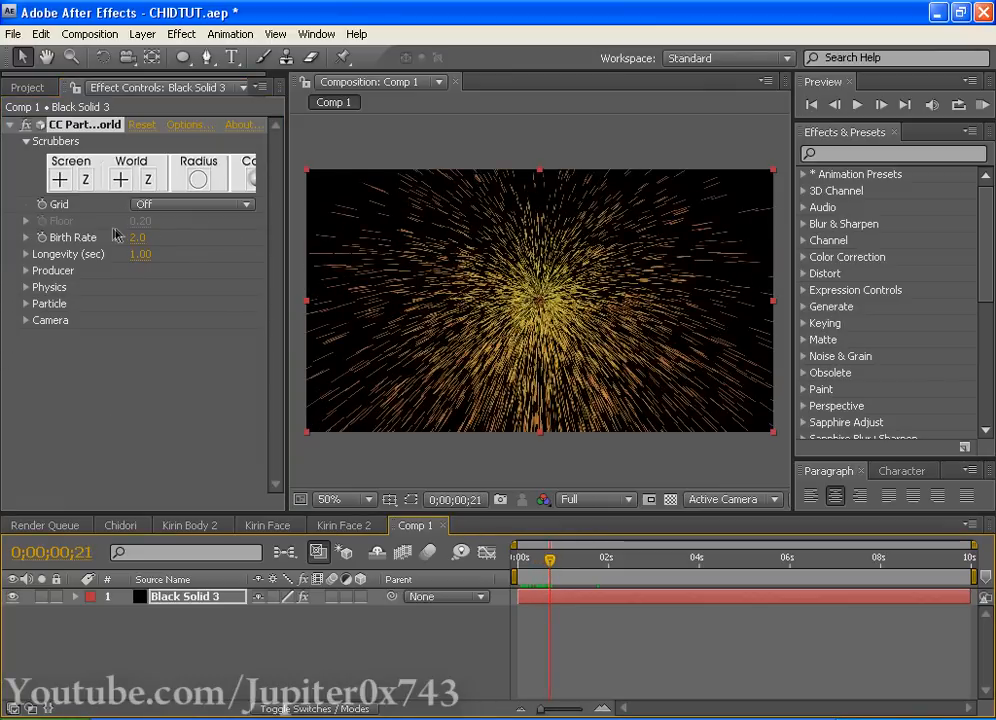
{"action": "left_click_drag", "start_coordinate": [124, 236], "coordinate": [95, 237]}
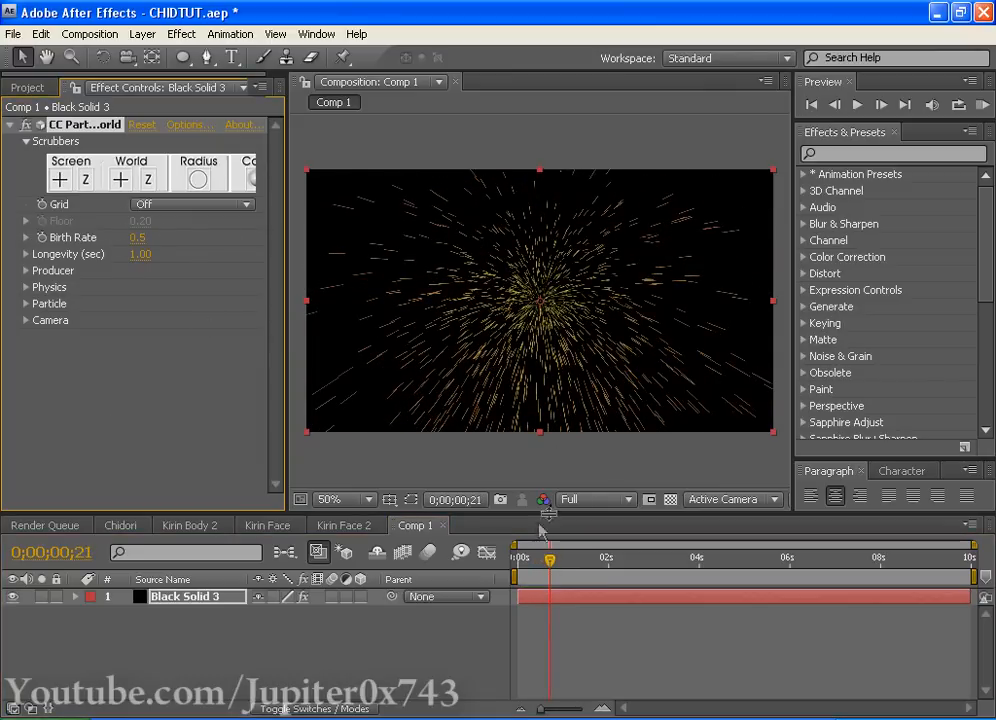
{"action": "left_click", "coordinate": [564, 560]}
{"action": "left_click_drag", "start_coordinate": [567, 566], "coordinate": [645, 536]}
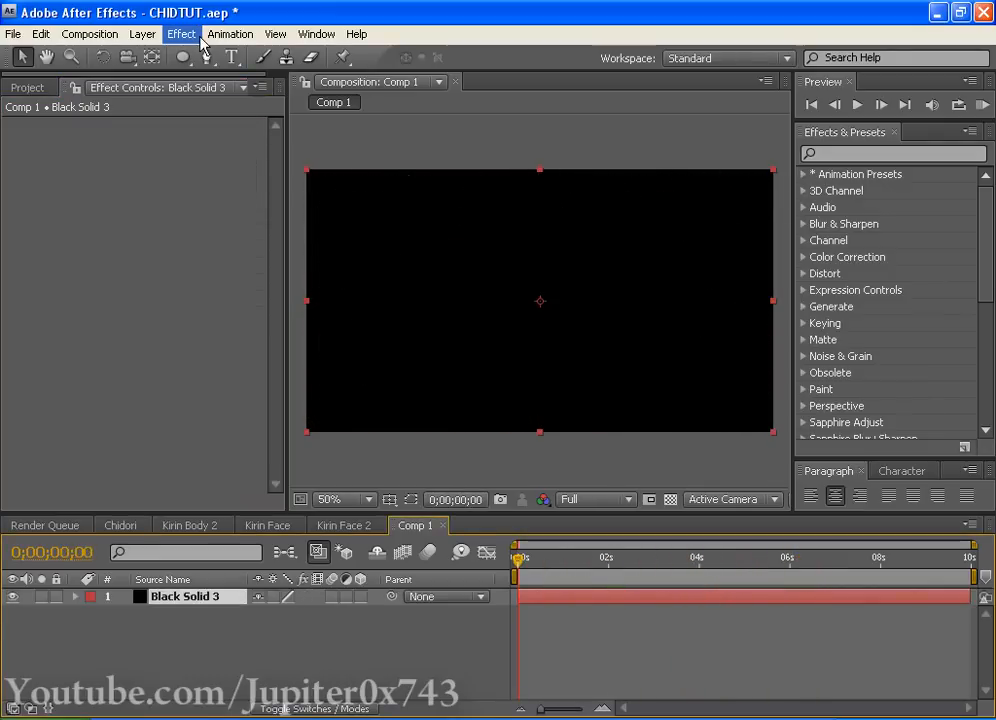
Step: Add a full-size solid in white (FFFFFF) above the black solid
{"action": "left_click", "coordinate": [142, 34]}
{"action": "mouse_move", "coordinate": [160, 56]}
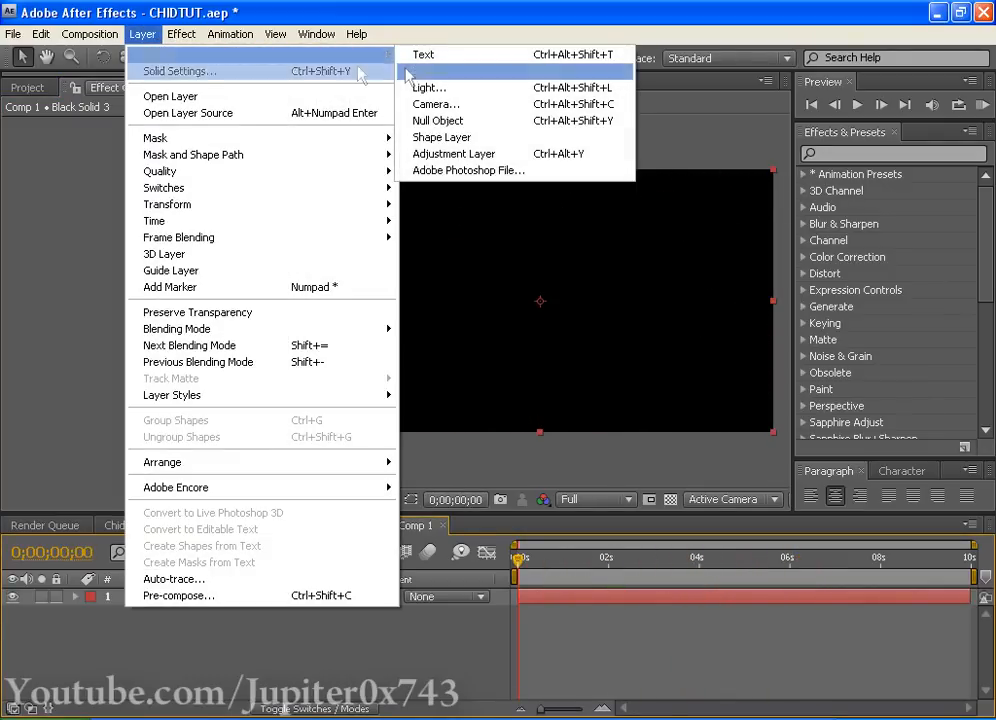
{"action": "left_click", "coordinate": [445, 67]}
{"action": "left_click", "coordinate": [488, 487]}
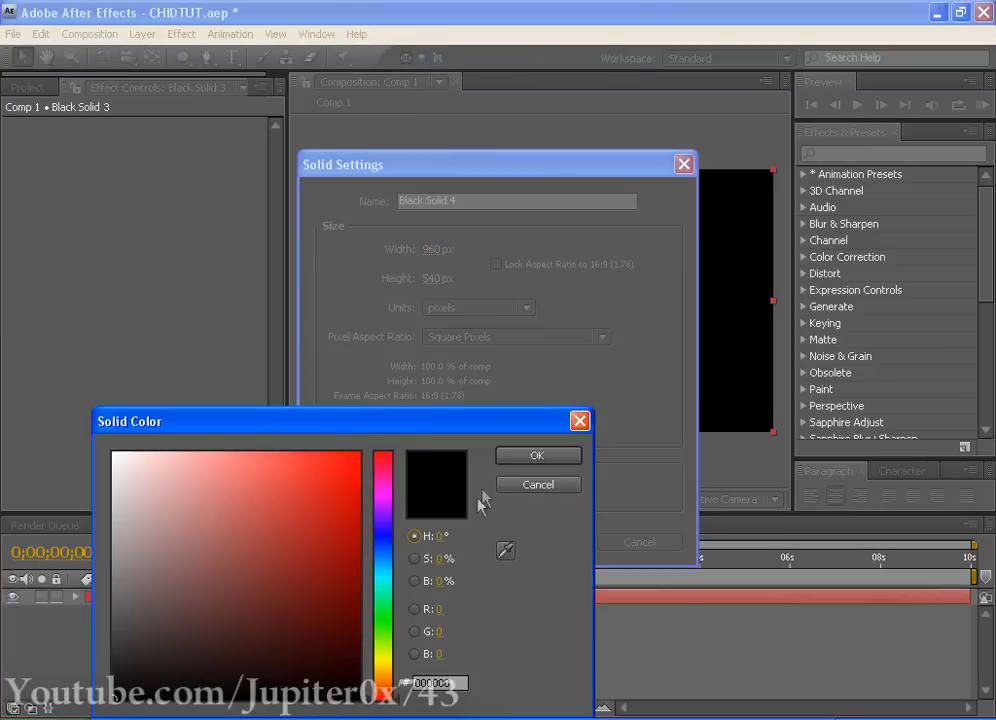
{"action": "mouse_move", "coordinate": [320, 521]}
{"action": "left_mouse_down"}
{"action": "mouse_move", "coordinate": [152, 445]}
{"action": "mouse_move", "coordinate": [3, 357]}
{"action": "left_mouse_up"}
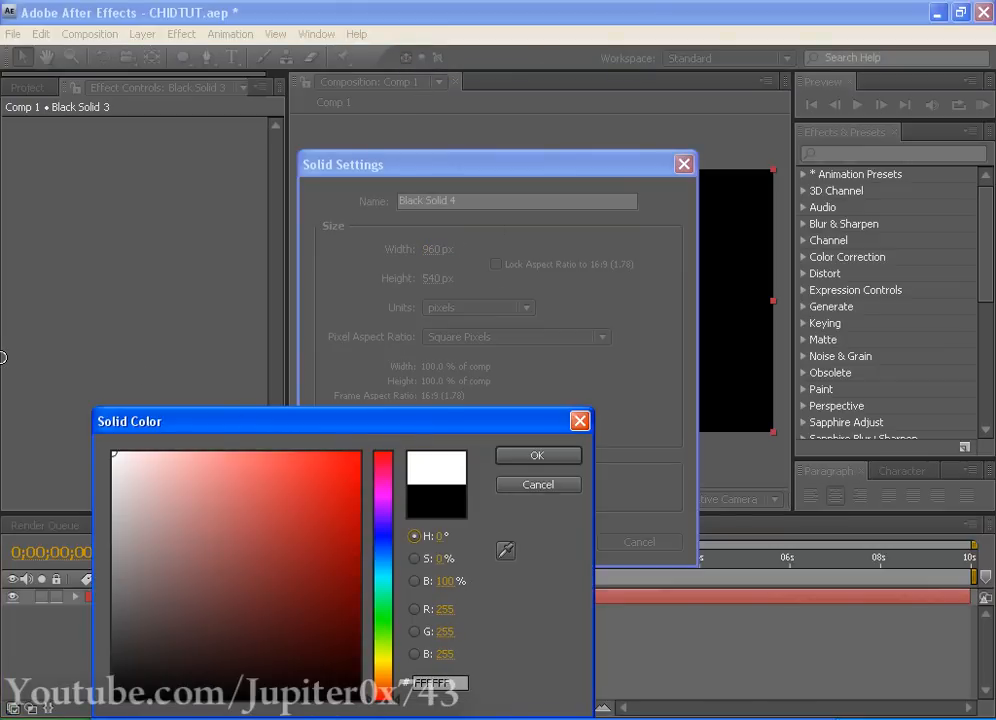
{"action": "left_click_drag", "start_coordinate": [83, 380], "coordinate": [4, 338]}
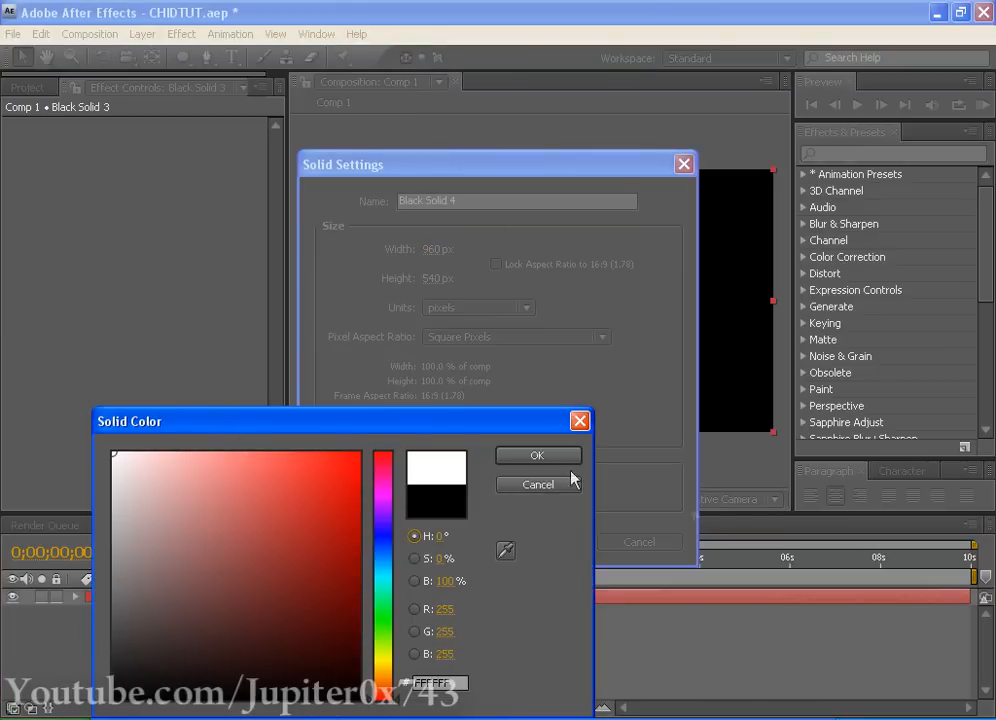
{"action": "left_click", "coordinate": [502, 453]}
{"action": "left_click", "coordinate": [516, 541]}
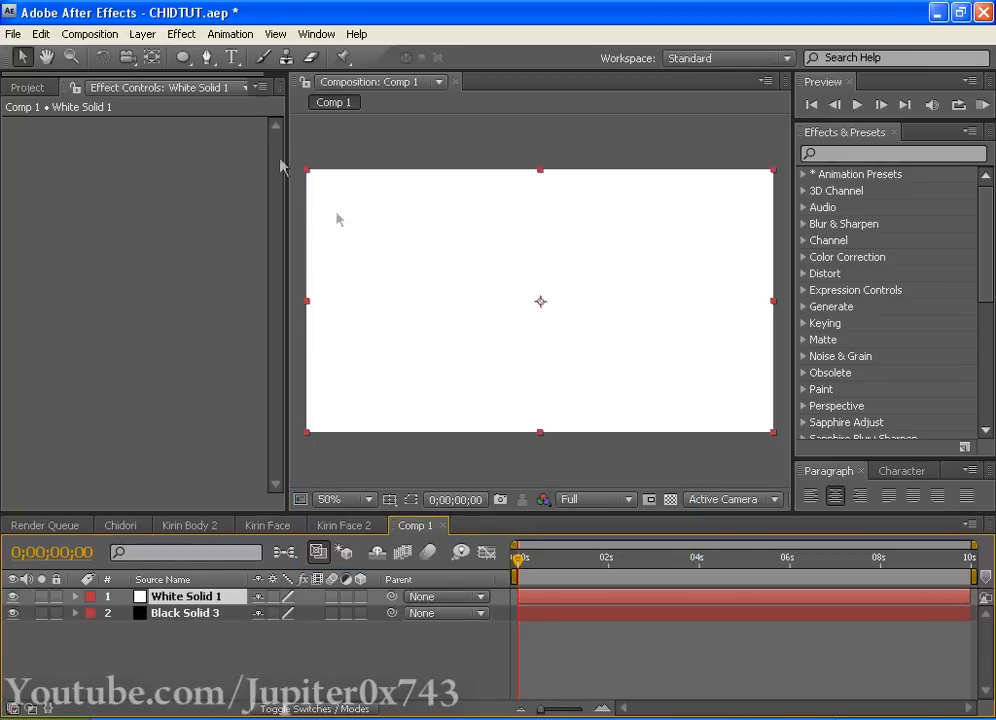
Step: Draw a closed mask on the white solid with the Pen tool, shaping a diagonal beam that tapers toward its upper end
{"action": "left_click", "coordinate": [208, 58]}
{"action": "left_click", "coordinate": [329, 336]}
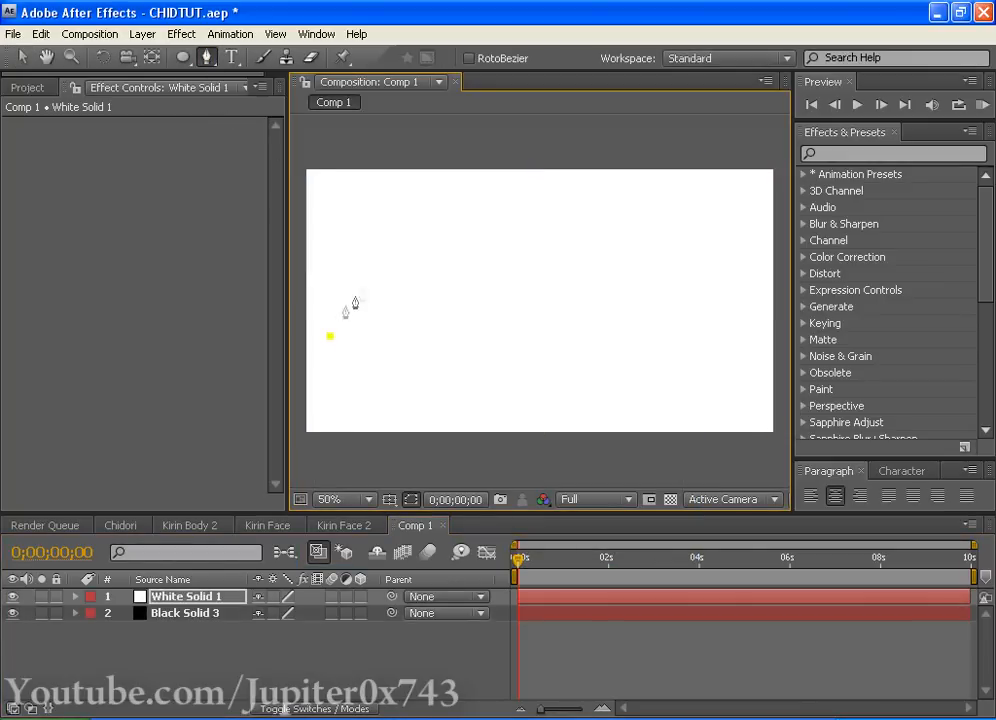
{"action": "left_click", "coordinate": [564, 212]}
{"action": "left_click_drag", "start_coordinate": [560, 220], "coordinate": [556, 225]}
{"action": "left_click", "coordinate": [370, 365]}
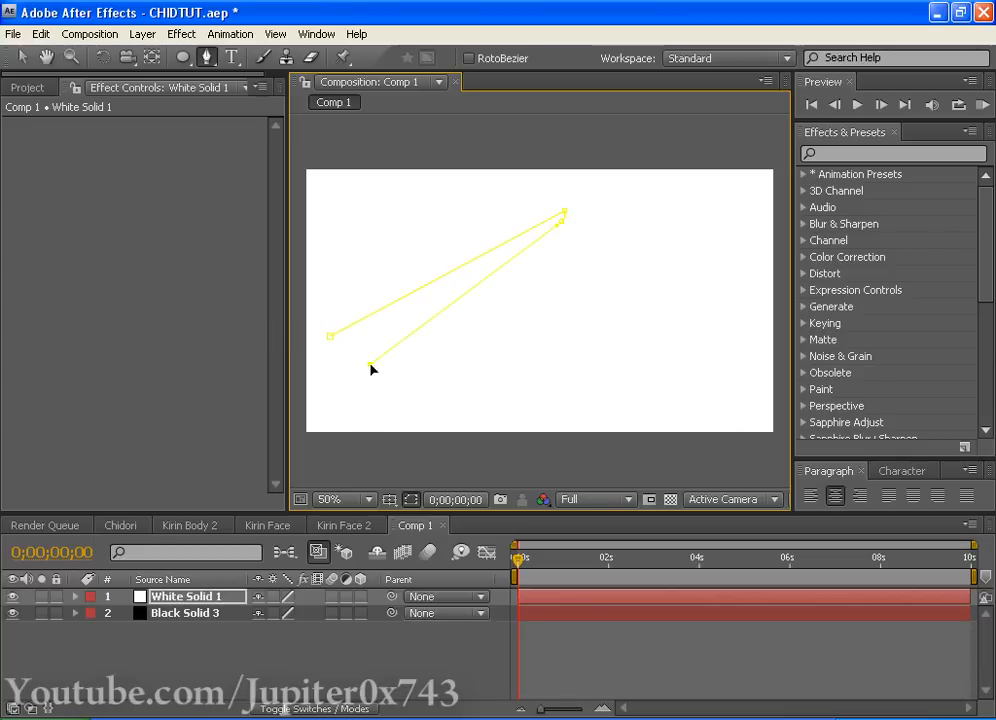
{"action": "left_click", "coordinate": [330, 340]}
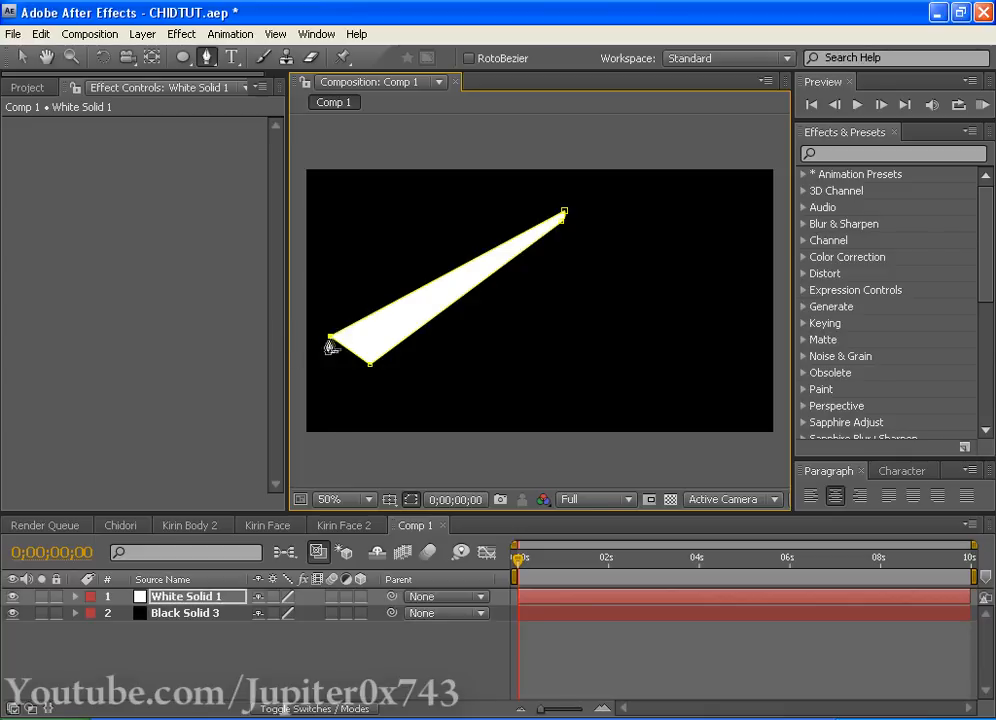
{"action": "left_click", "coordinate": [22, 57]}
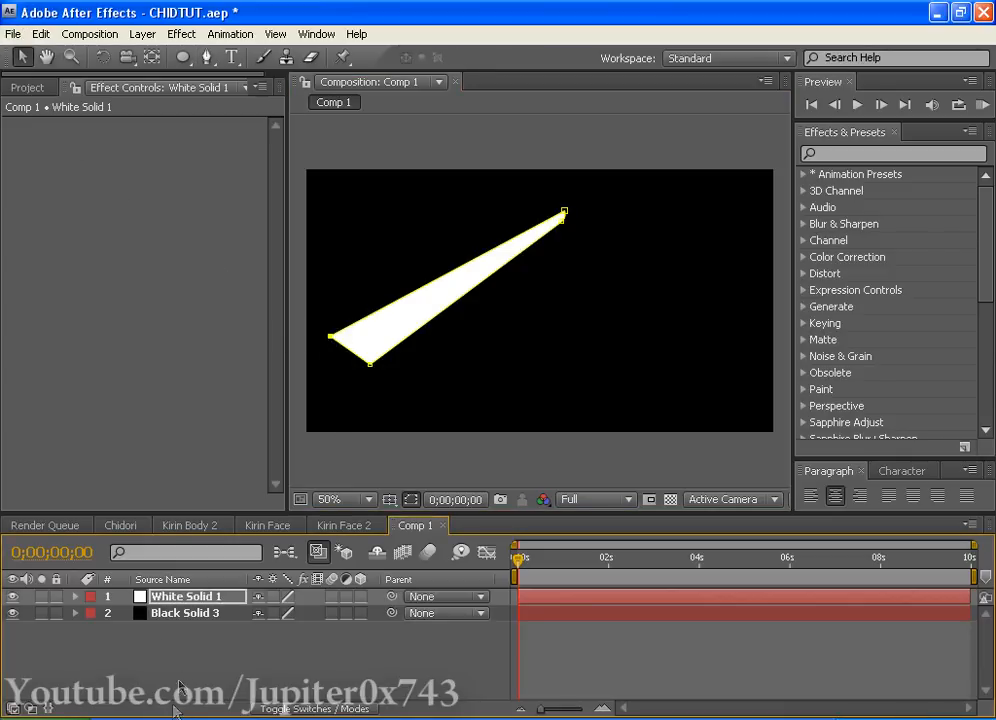
Step: Narrow the beam by moving the bottom corner point of its mask closer to the opposite edge at the wide end
{"action": "left_click", "coordinate": [318, 551]}
{"action": "left_click", "coordinate": [211, 599]}
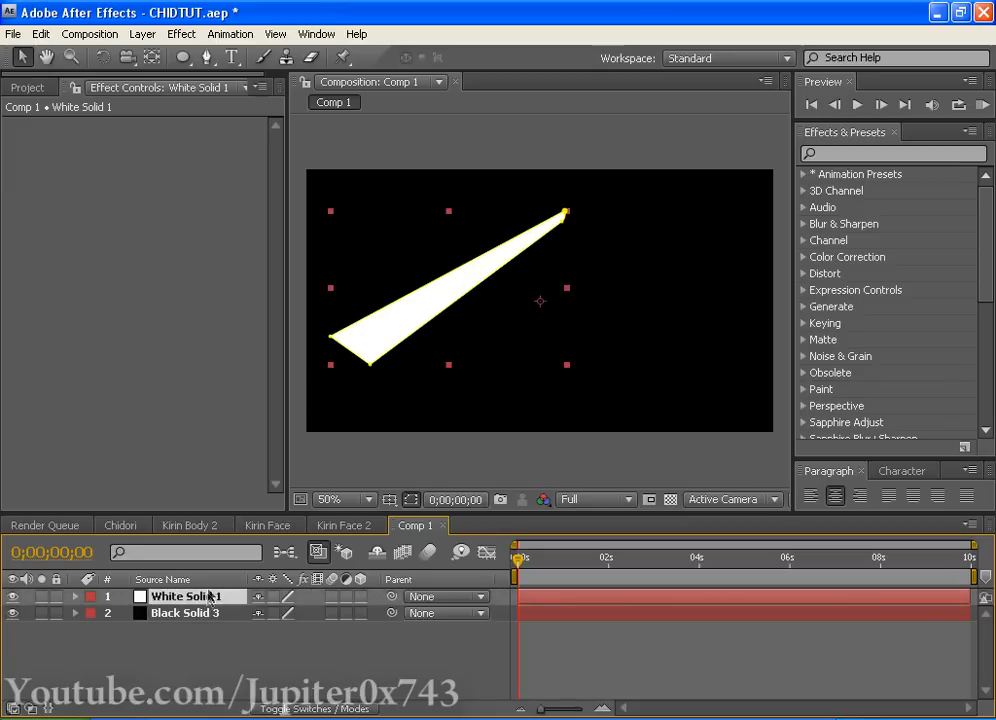
{"action": "left_click_drag", "start_coordinate": [376, 371], "coordinate": [364, 363]}
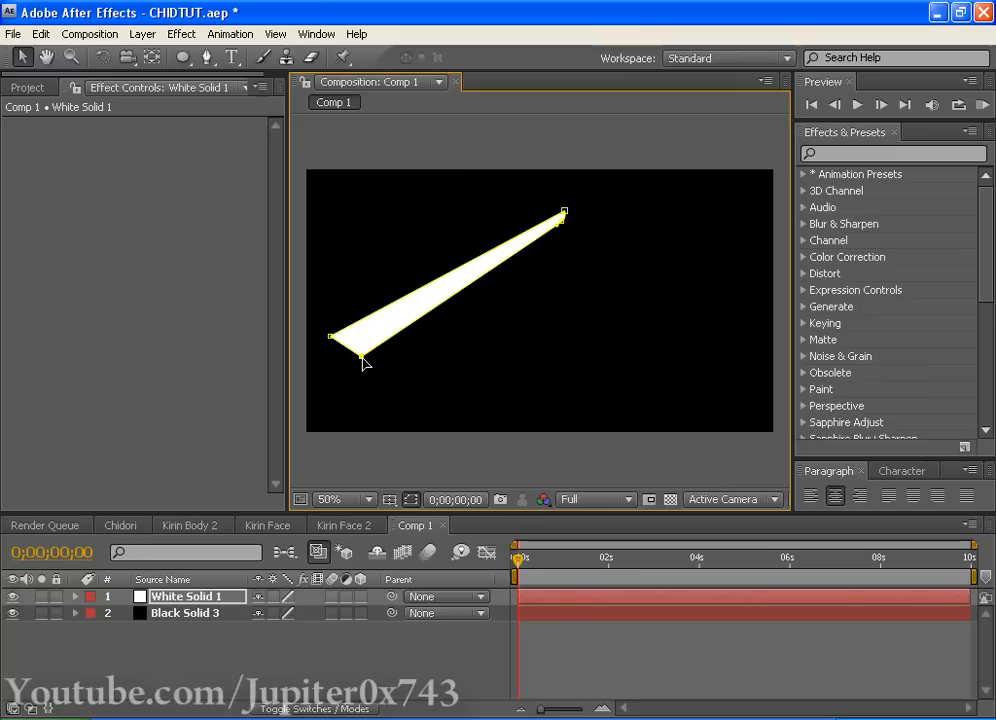
{"action": "mouse_move", "coordinate": [362, 357]}
{"action": "left_mouse_down"}
{"action": "mouse_move", "coordinate": [349, 352]}
{"action": "mouse_move", "coordinate": [396, 422]}
{"action": "mouse_move", "coordinate": [533, 229]}
{"action": "mouse_move", "coordinate": [369, 415]}
{"action": "mouse_move", "coordinate": [462, 362]}
{"action": "mouse_move", "coordinate": [333, 347]}
{"action": "mouse_move", "coordinate": [353, 355]}
{"action": "left_mouse_up"}
Step: Duplicate the masked white solid and change the upper copy's colour to royal blue as a new solid
{"action": "left_click", "coordinate": [199, 598]}
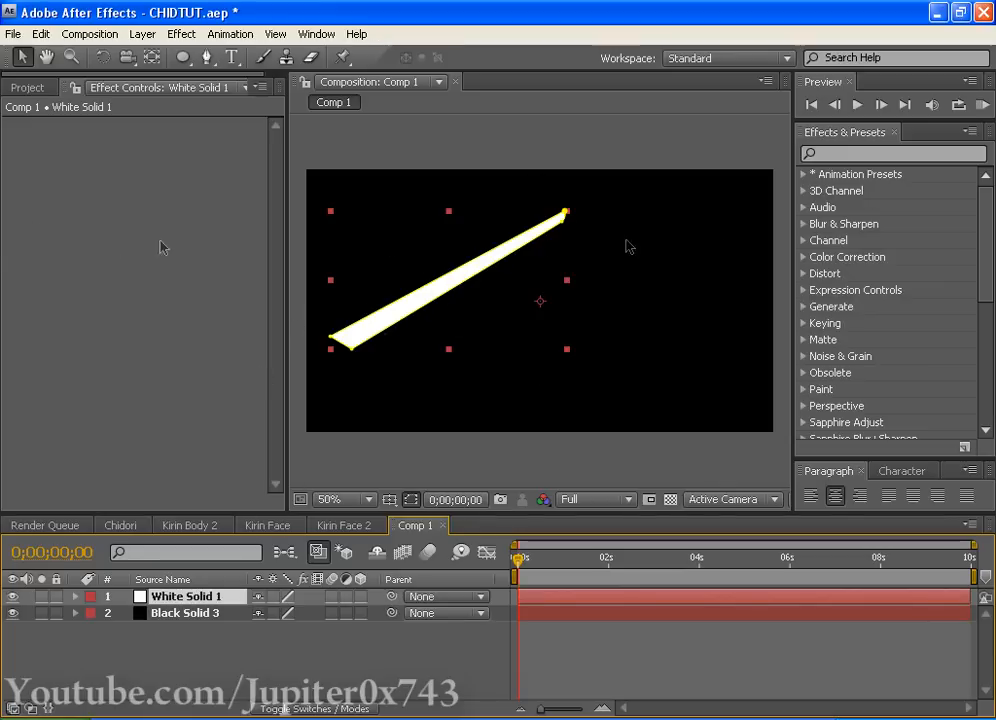
{"action": "key", "text": "ctrl+d"}
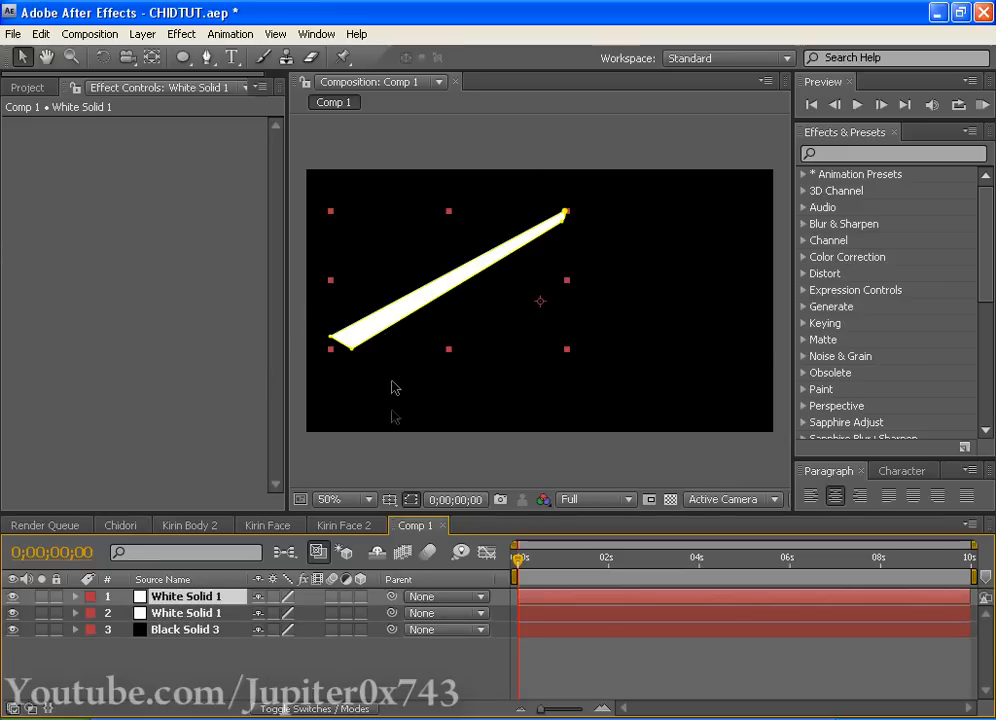
{"action": "left_click", "coordinate": [142, 33]}
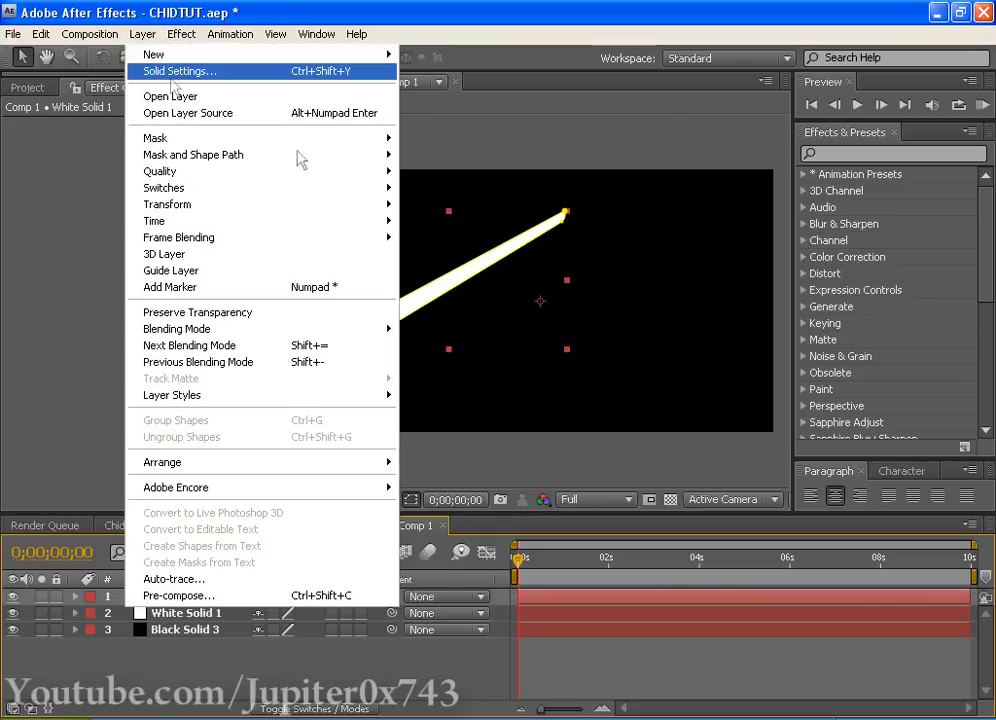
{"action": "left_click", "coordinate": [230, 69]}
{"action": "left_click", "coordinate": [485, 464]}
{"action": "left_click_drag", "start_coordinate": [396, 598], "coordinate": [385, 553]}
{"action": "left_click", "coordinate": [314, 453]}
{"action": "left_click", "coordinate": [560, 458]}
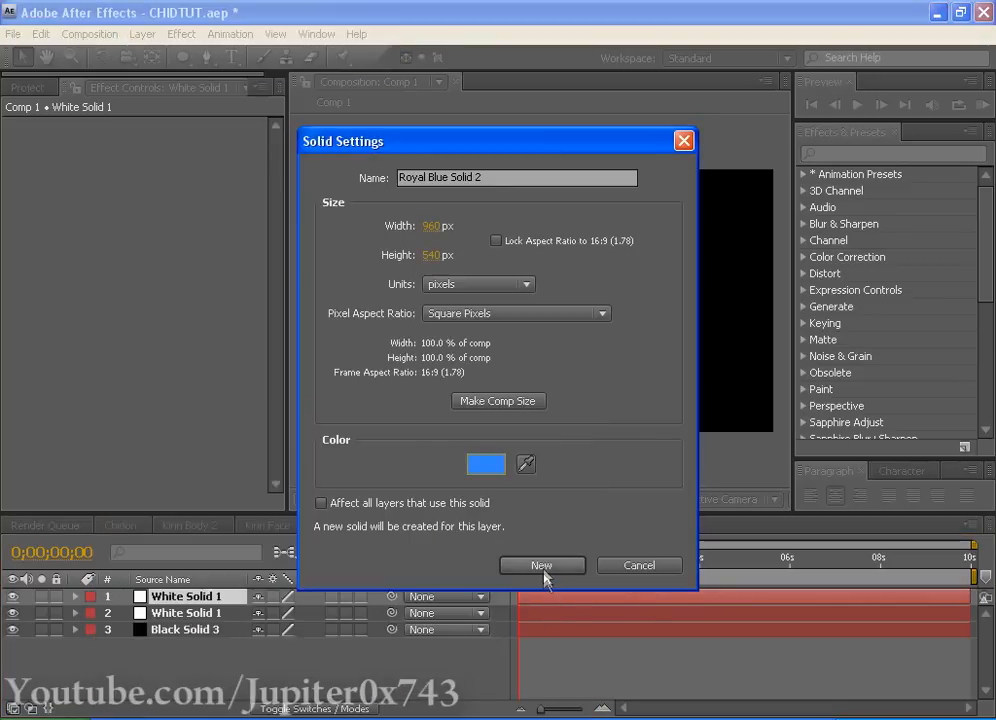
{"action": "left_click", "coordinate": [540, 565]}
Step: Give the blue solid a Mask Feather of 39 pixels and the Add blending mode, and hide the mask outlines
{"action": "key", "text": "f"}
{"action": "mouse_move", "coordinate": [279, 640]}
{"action": "left_mouse_down"}
{"action": "mouse_move", "coordinate": [345, 632]}
{"action": "mouse_move", "coordinate": [291, 625]}
{"action": "left_mouse_up"}
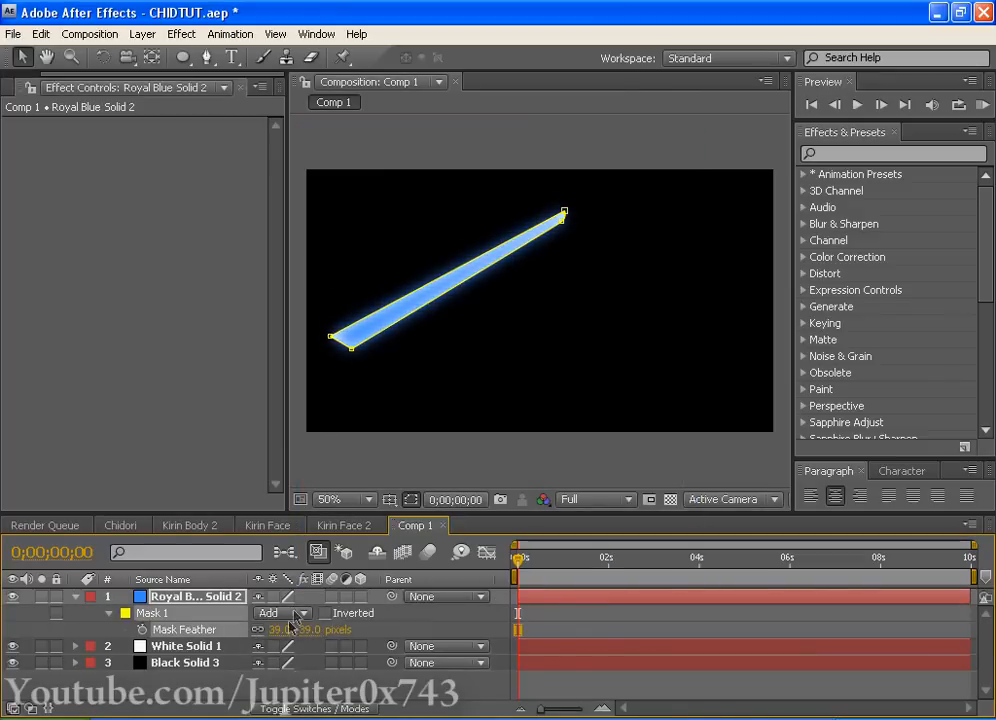
{"action": "left_click", "coordinate": [300, 708]}
{"action": "left_click", "coordinate": [285, 596]}
{"action": "left_click", "coordinate": [300, 364]}
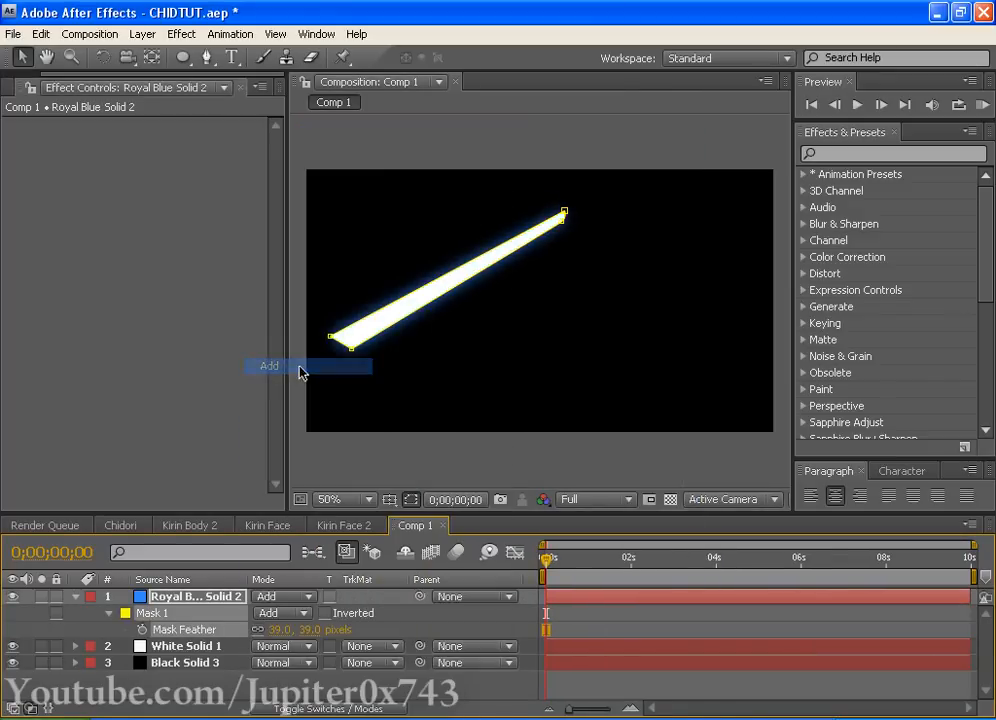
{"action": "left_click", "coordinate": [409, 499]}
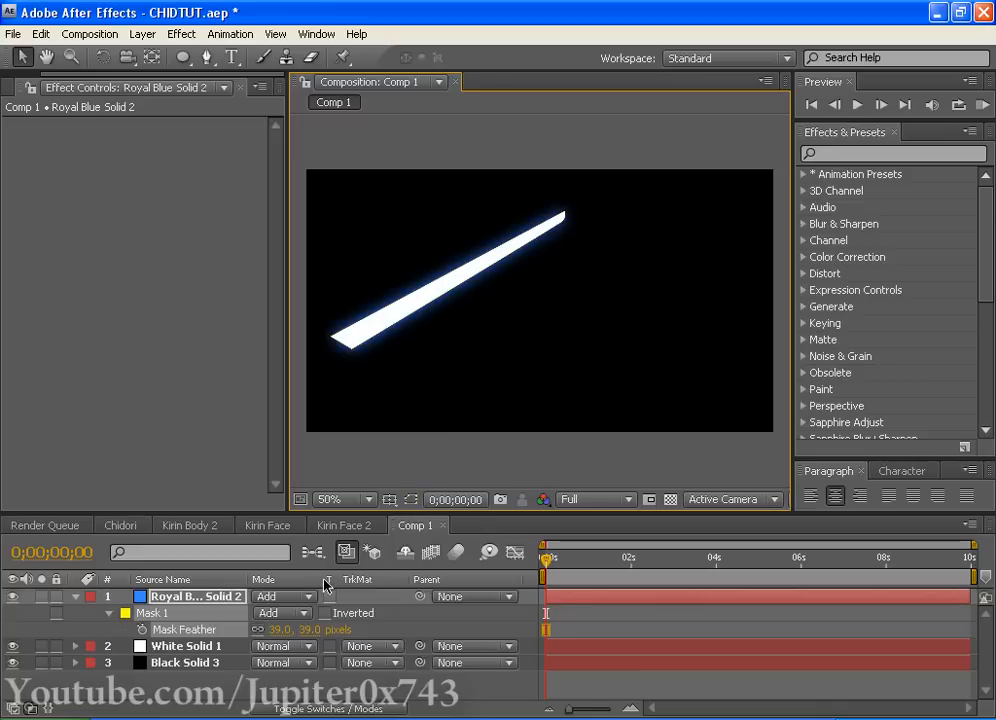
Step: Set the white solid's Mask Feather to 8 pixels and save the project
{"action": "left_click", "coordinate": [212, 649]}
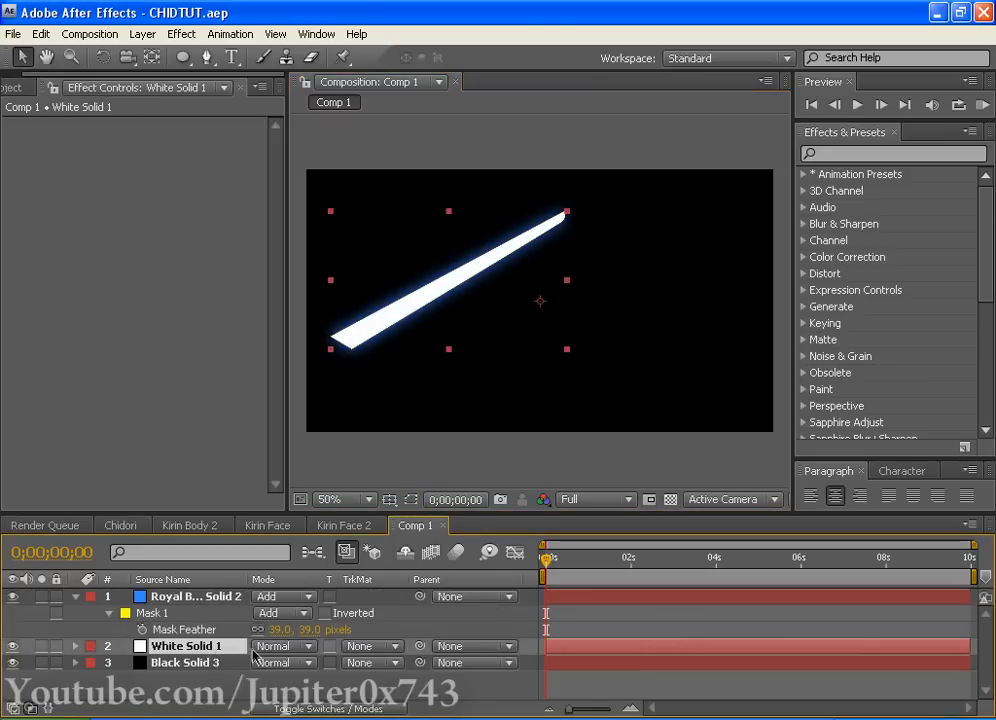
{"action": "key", "text": "f"}
{"action": "mouse_move", "coordinate": [270, 677]}
{"action": "left_mouse_down"}
{"action": "mouse_move", "coordinate": [315, 678]}
{"action": "mouse_move", "coordinate": [282, 679]}
{"action": "left_mouse_up"}
{"action": "key", "text": "ctrl+s"}
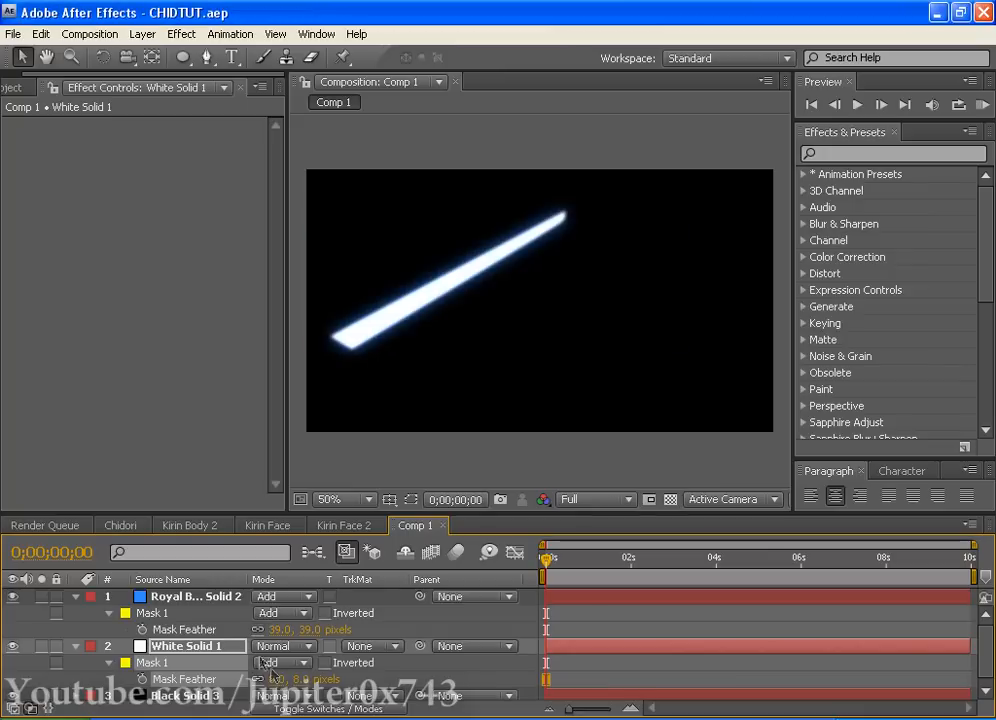
Step: Collapse the White Solid 1 layer's mask properties in the timeline
{"action": "left_click", "coordinate": [76, 646]}
{"action": "left_click", "coordinate": [76, 646]}
{"action": "scroll", "coordinate": [180, 603], "scroll_direction": "down", "scroll_amount": 2}
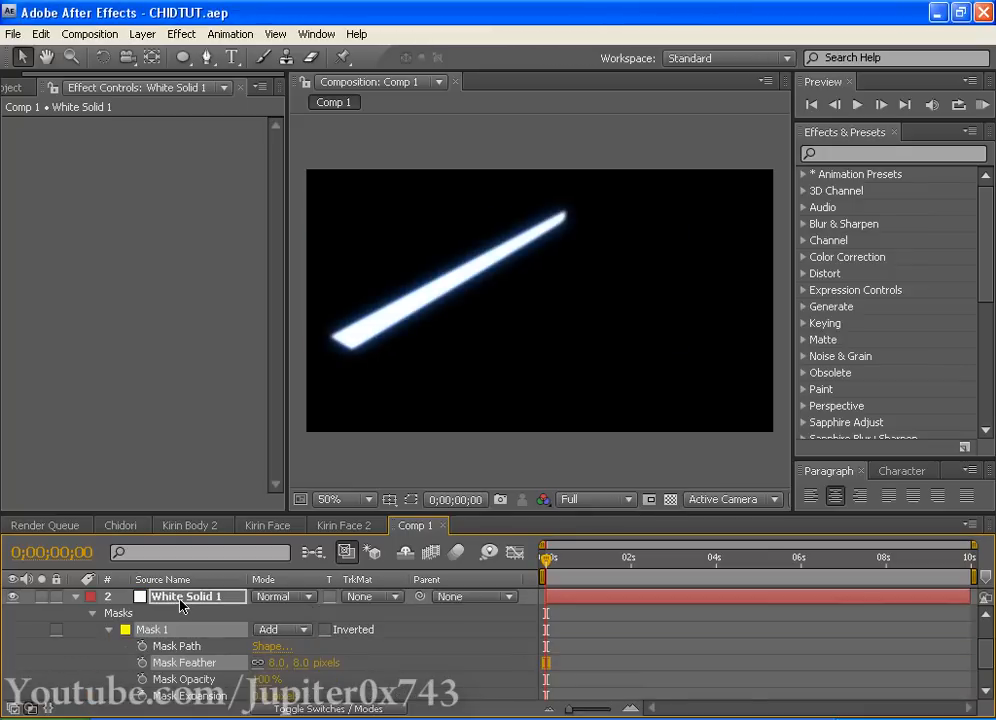
{"action": "left_click", "coordinate": [76, 597]}
Step: Lighten the royal blue solid's colour to a medium royal blue with red 120 and green 177, and save the project
{"action": "left_click", "coordinate": [148, 598]}
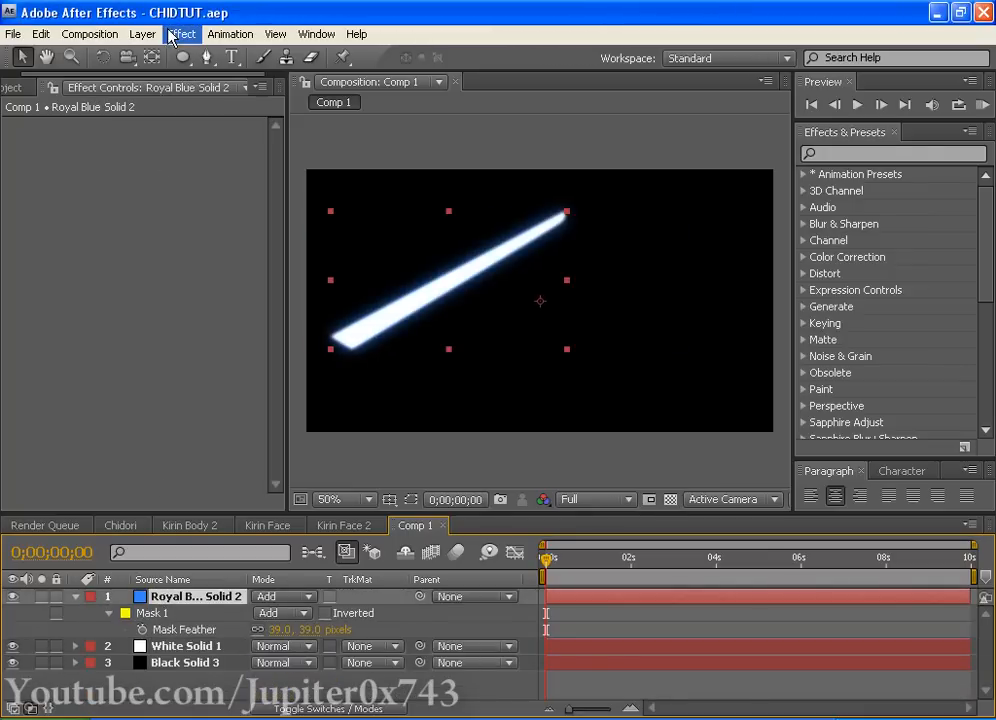
{"action": "left_click", "coordinate": [136, 36]}
{"action": "left_click", "coordinate": [151, 69]}
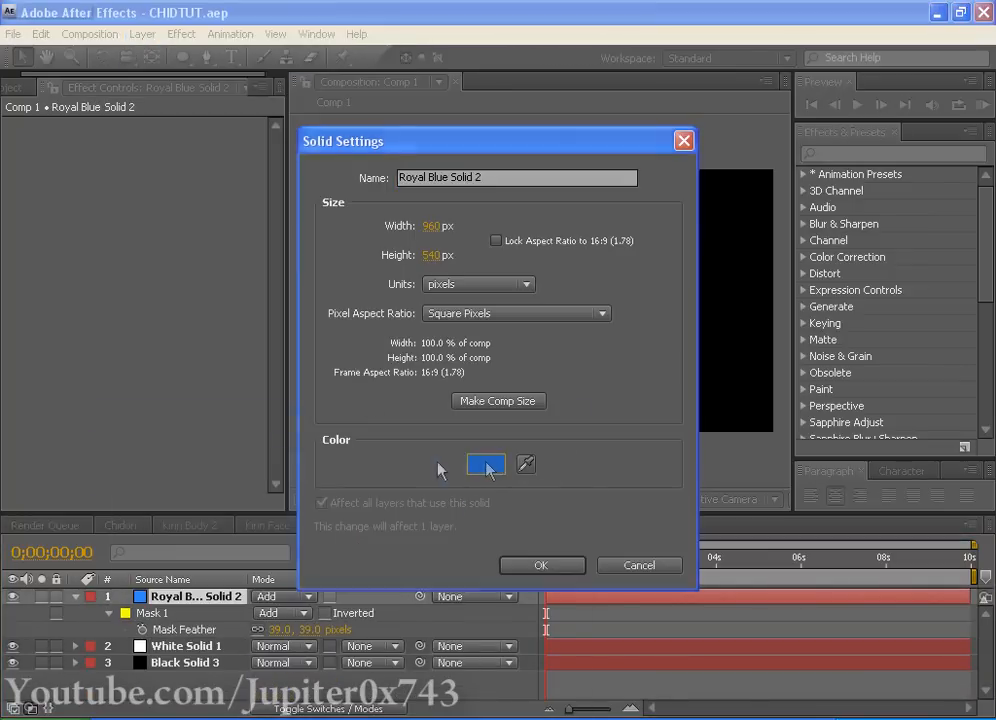
{"action": "left_click", "coordinate": [482, 465]}
{"action": "left_click_drag", "start_coordinate": [286, 473], "coordinate": [243, 402]}
{"action": "left_click", "coordinate": [524, 461]}
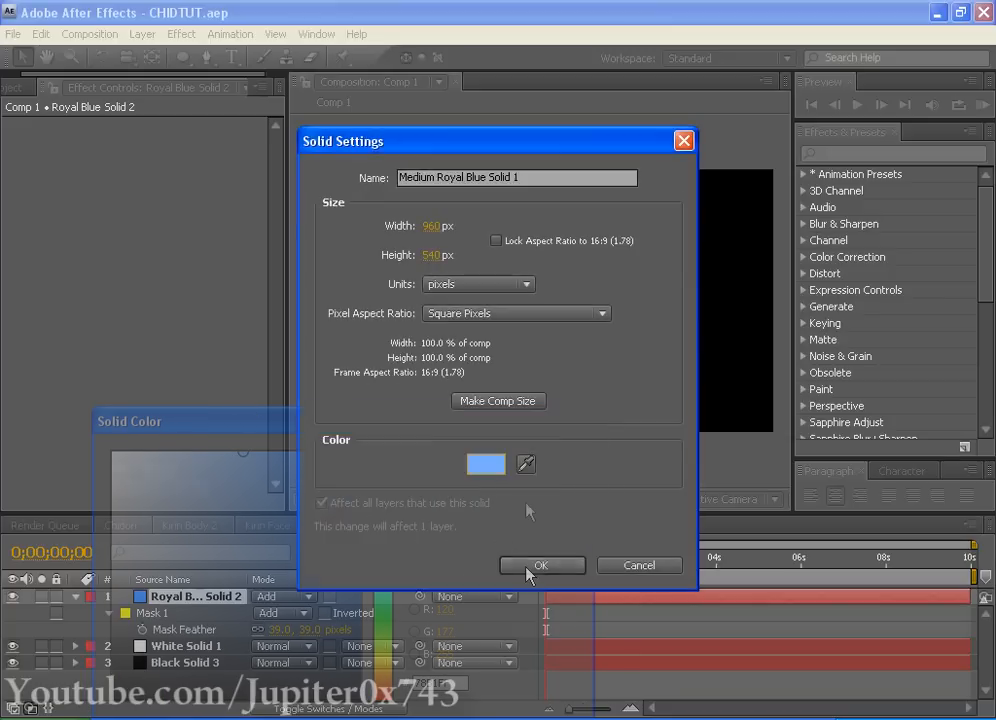
{"action": "left_click", "coordinate": [528, 566]}
{"action": "key", "text": "ctrl+s"}
{"action": "left_click_drag", "start_coordinate": [480, 418], "coordinate": [573, 393]}
{"action": "scroll", "coordinate": [527, 406], "scroll_direction": "up", "scroll_amount": 1}
{"action": "scroll", "coordinate": [573, 393], "scroll_direction": "down", "scroll_amount": 1}
{"action": "left_click_drag", "start_coordinate": [696, 267], "coordinate": [618, 267]}
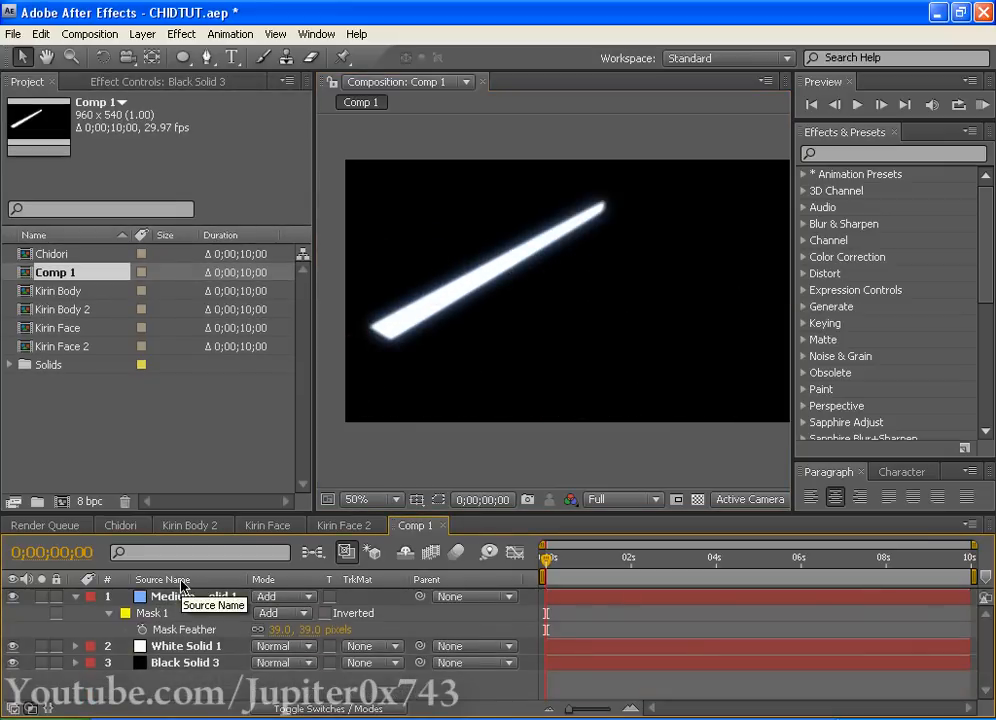
Step: Collapse the blue solid's mask properties, save the project and clear the layer selection
{"action": "left_click", "coordinate": [76, 600]}
{"action": "key", "text": "ctrl+a"}
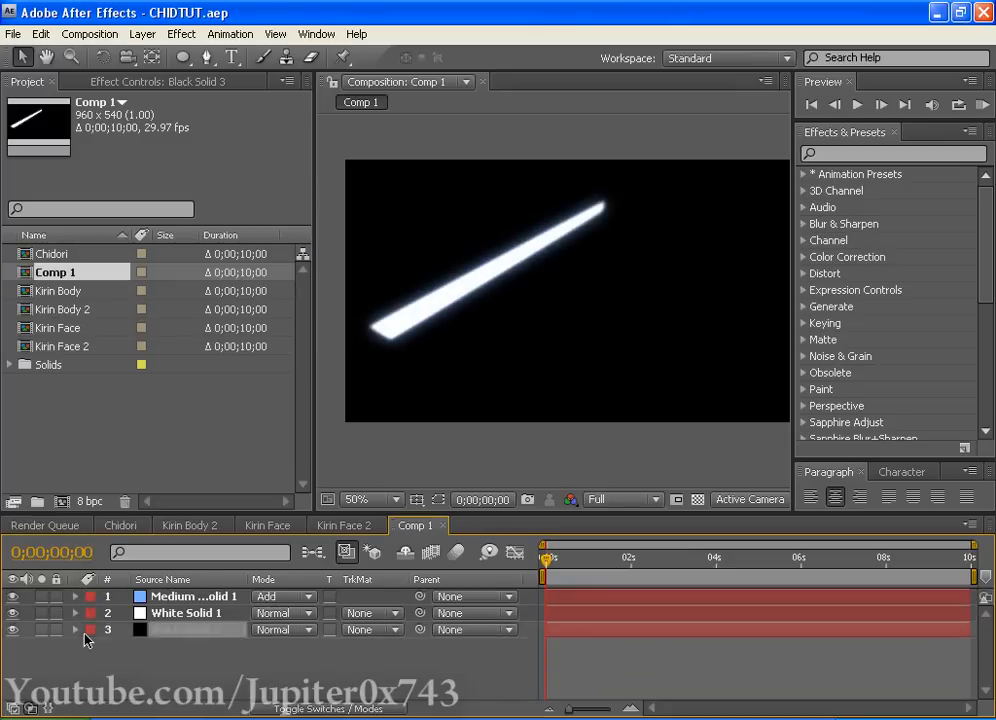
{"action": "left_click", "coordinate": [89, 629]}
{"action": "left_click", "coordinate": [72, 645]}
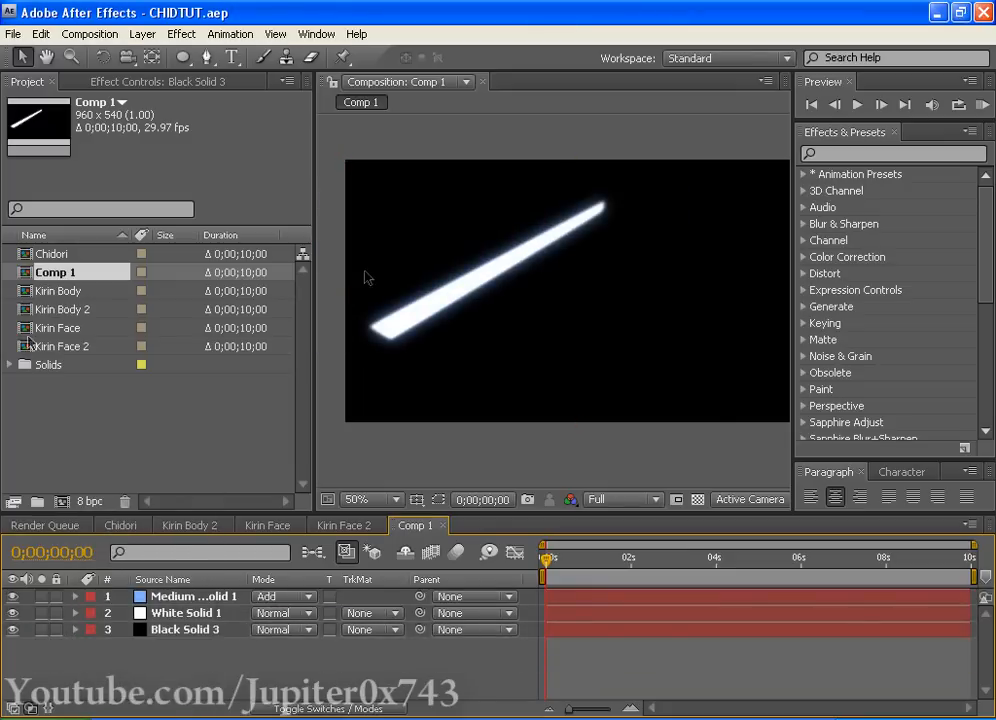